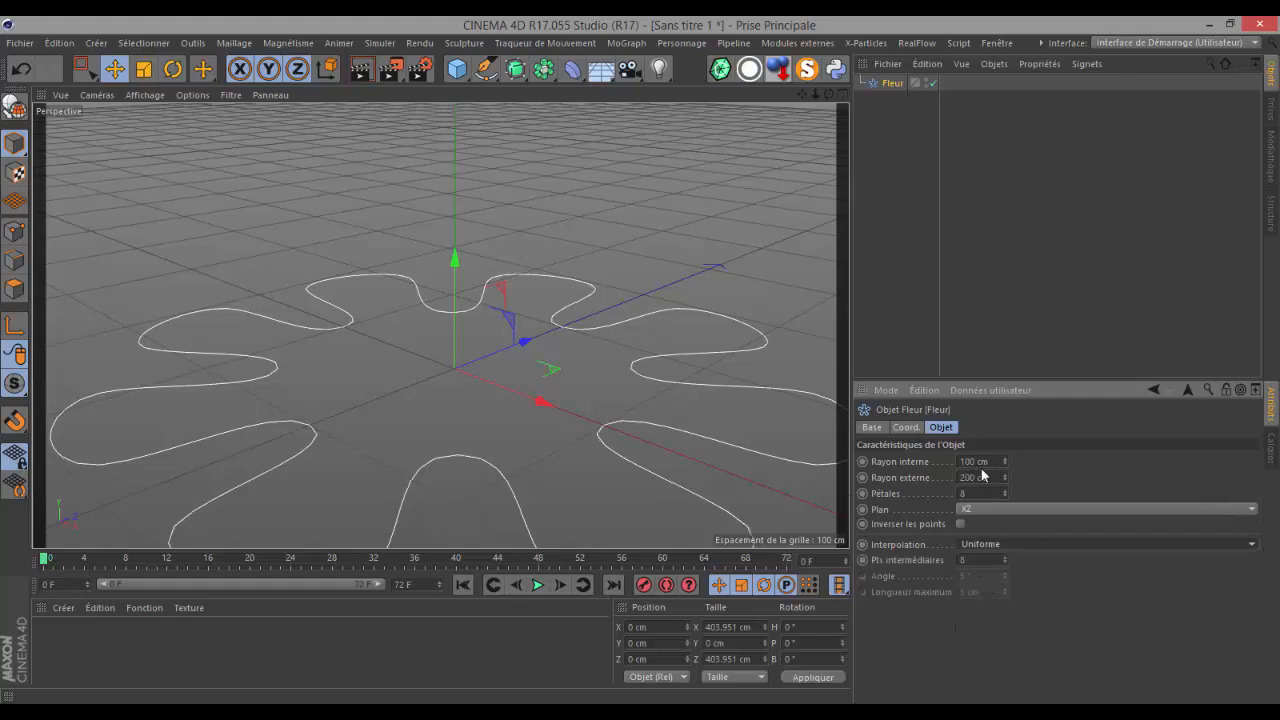
- Set the flower spline's inner radius to 192 cm and its number of petals to 42
drag(1005, 463, 1005, 459)
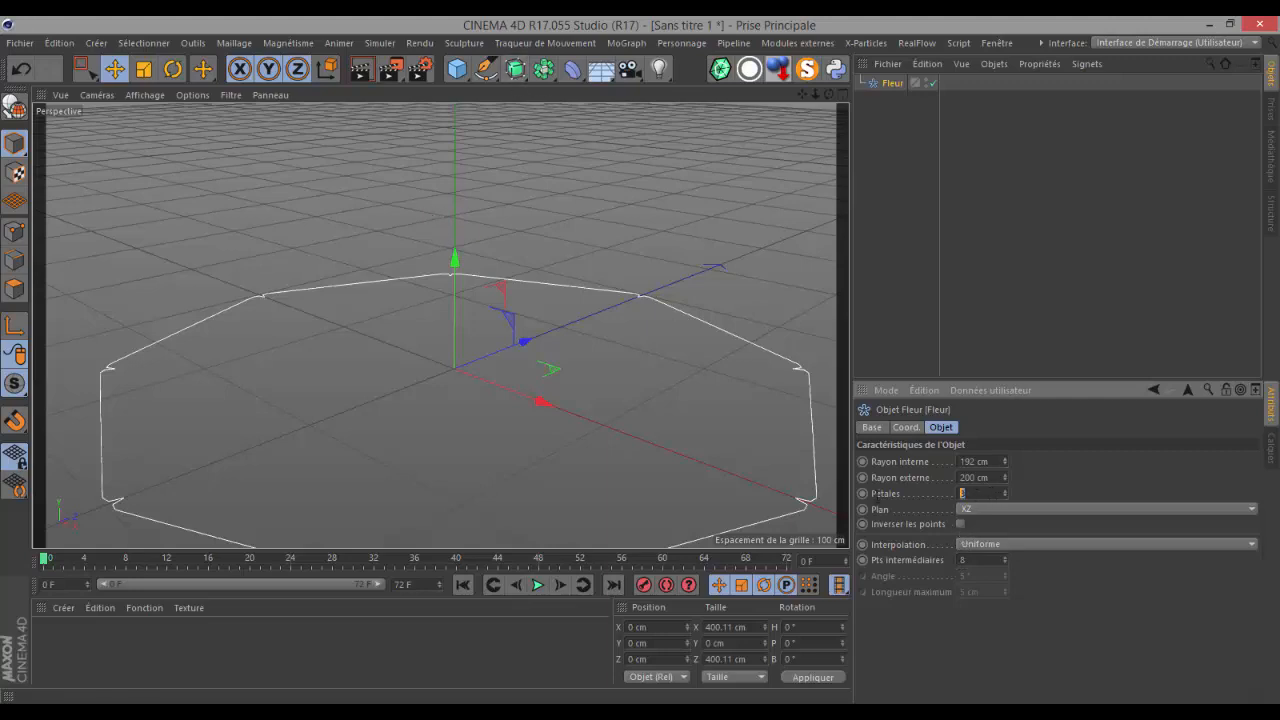
text(2)
key(Return)
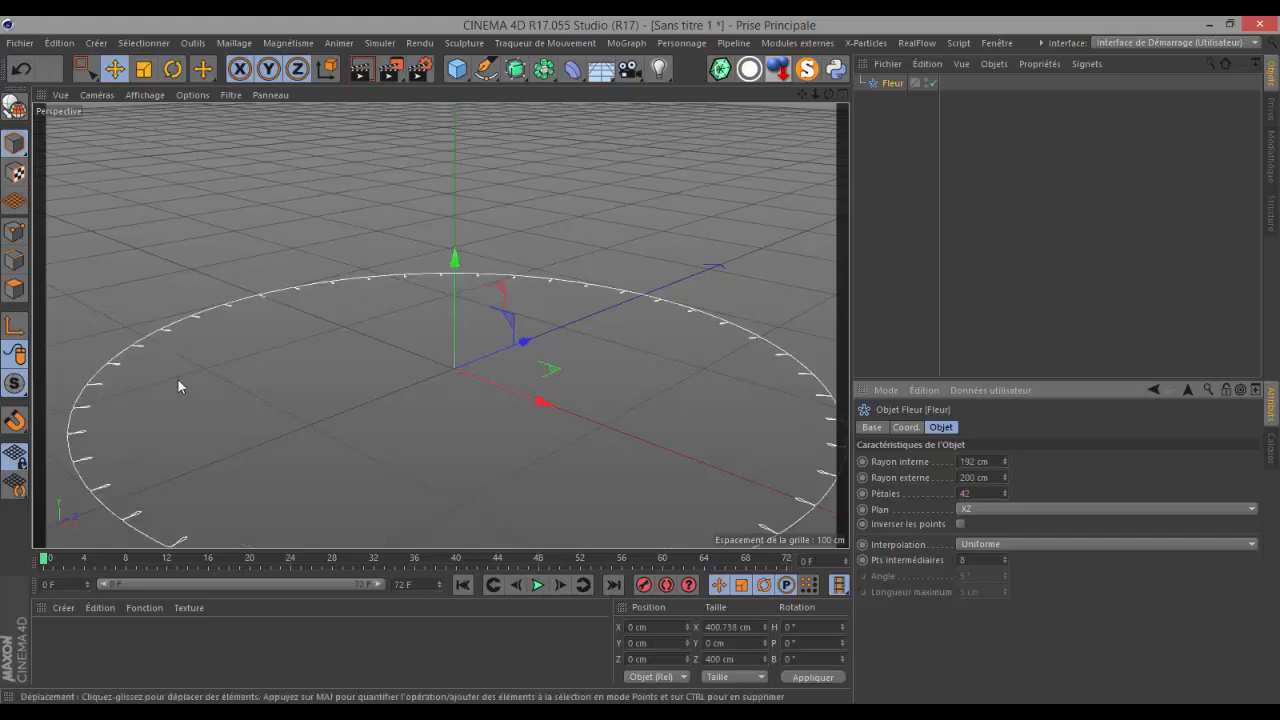
scroll(457, 374, down, 3)
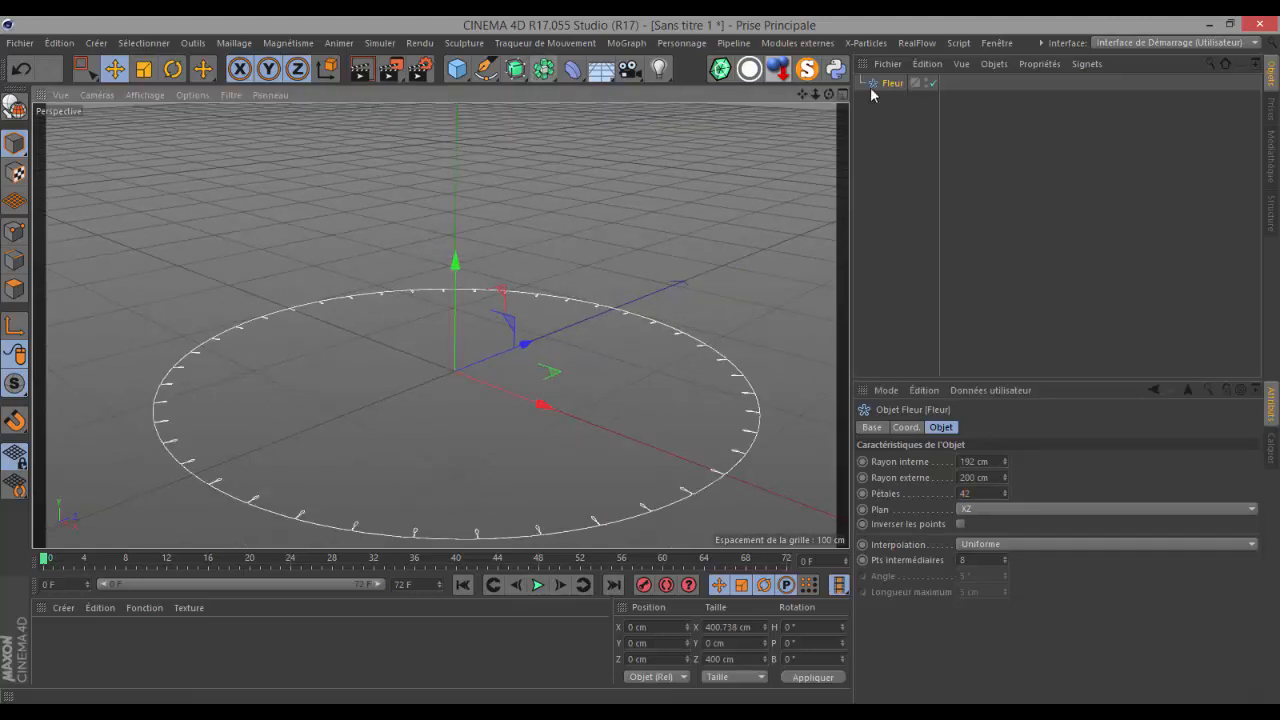
- Add an Extrusion as parent of the flower spline, with a movement of 200 cm in Y and 0 cm in Z
click(523, 76)
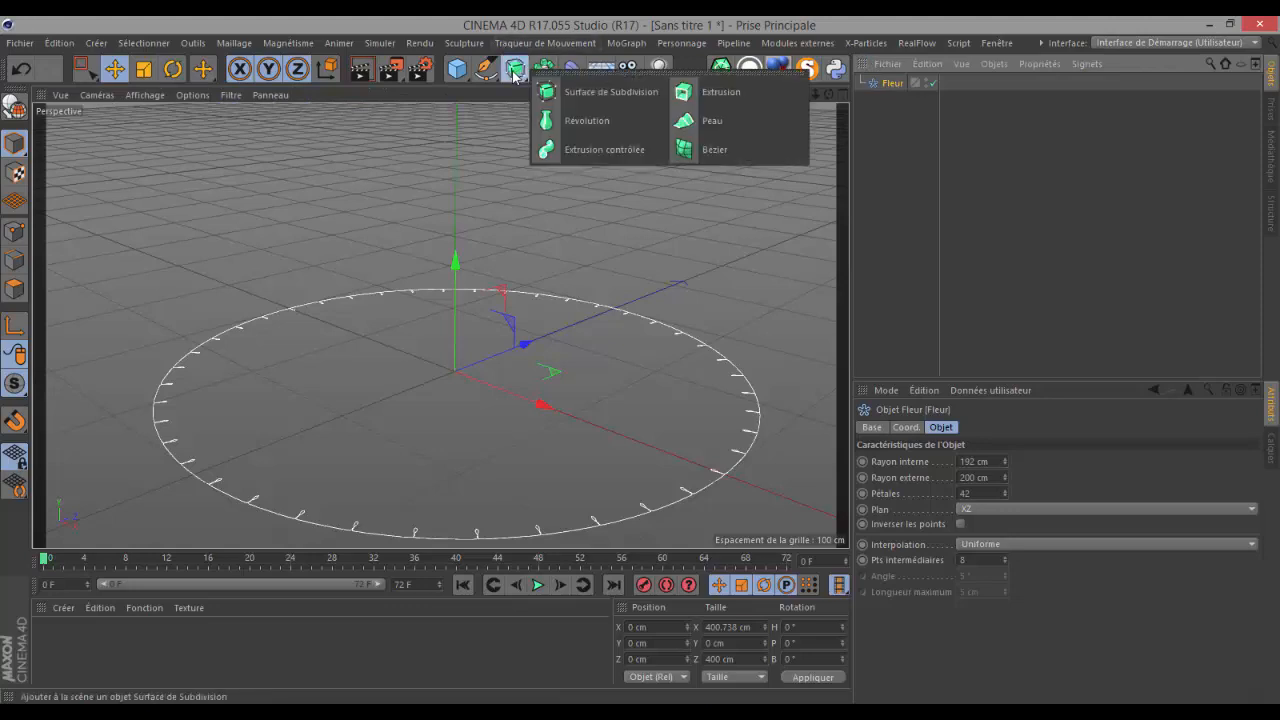
alt+click(716, 93)
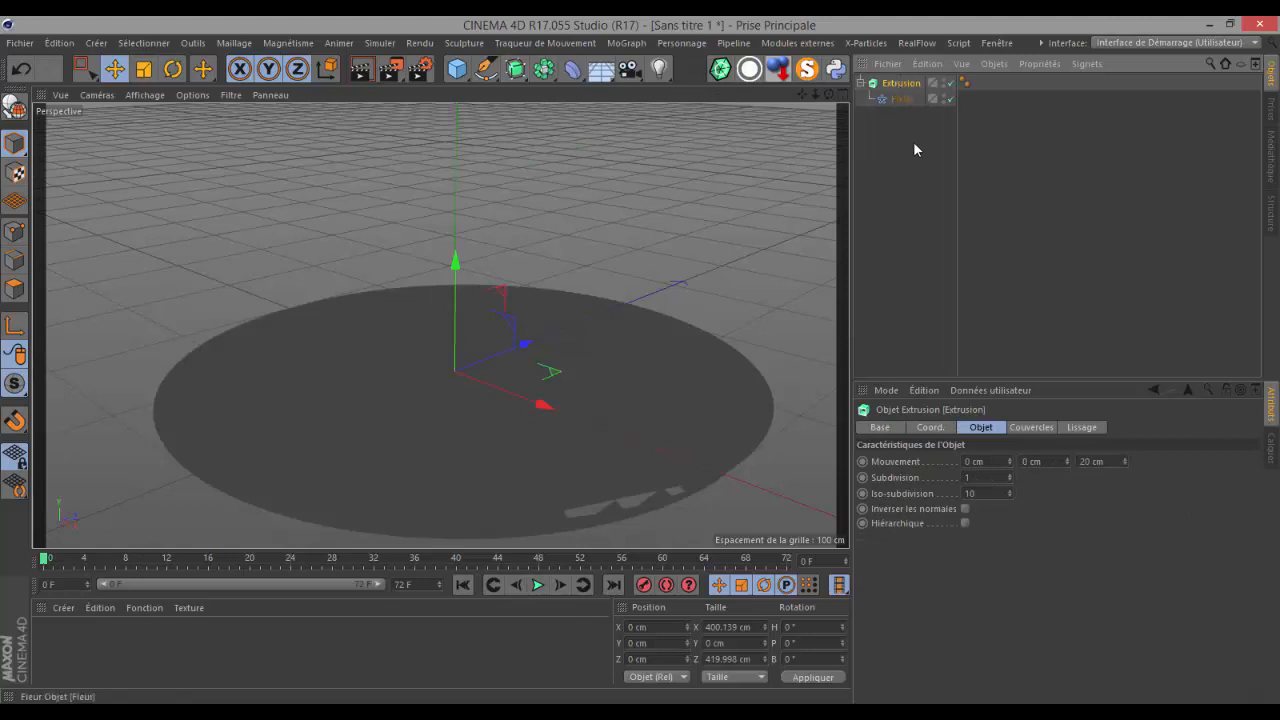
text(0)
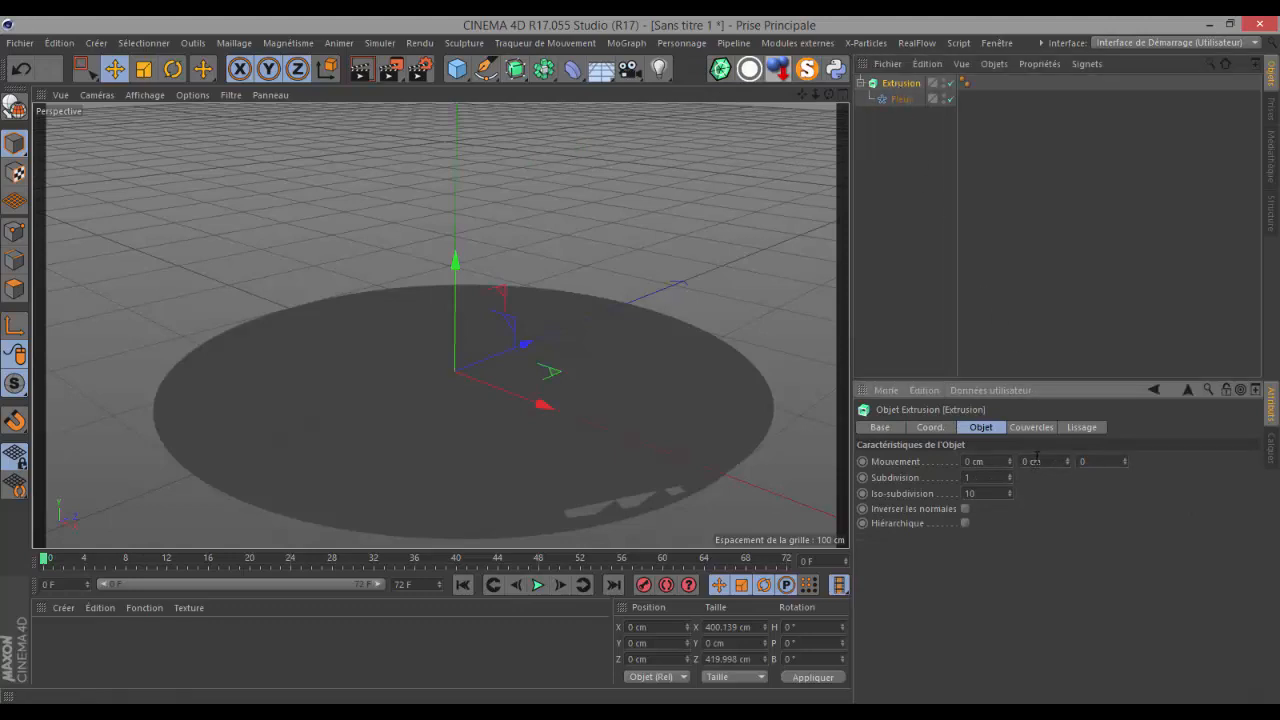
drag(1047, 461, 996, 461)
text(200)
key(Return)
scroll(558, 173, down, 5)
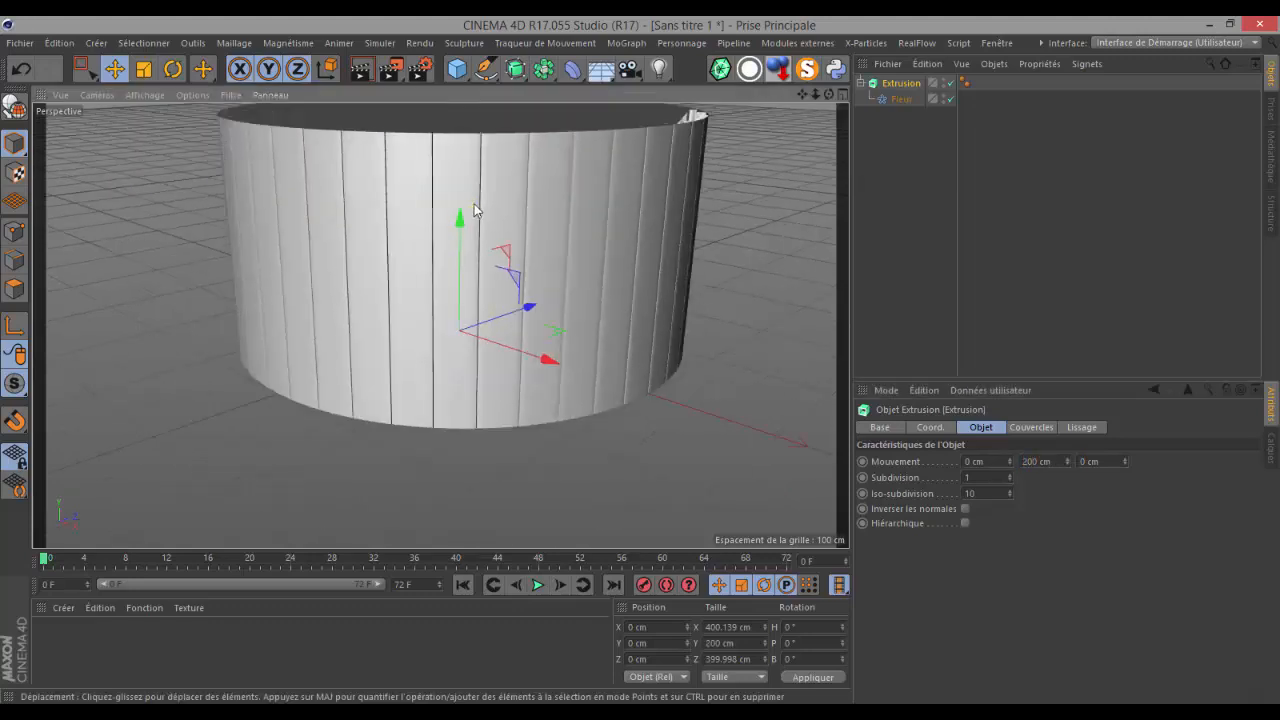
- Set the extrusion's end cap (Fin) to Sans to open that end of the cylinder
drag(801, 95, 640, 361)
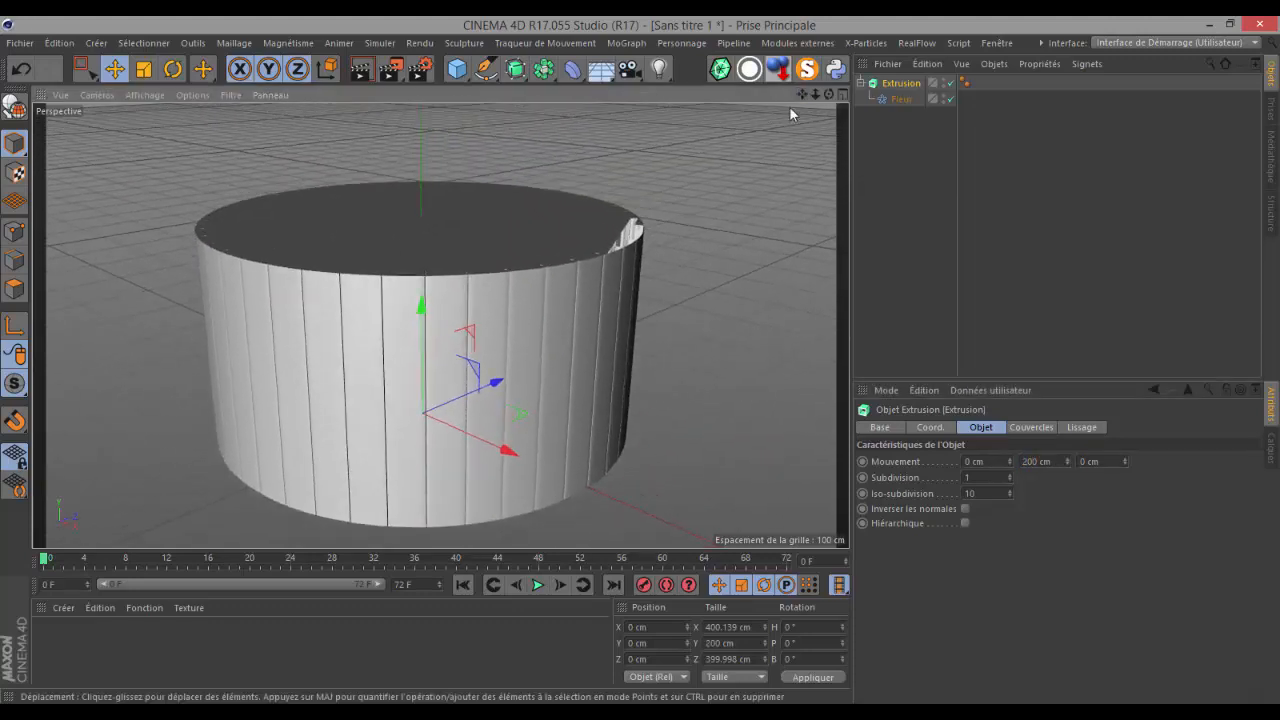
drag(829, 95, 645, 358)
drag(801, 96, 641, 361)
drag(801, 96, 641, 359)
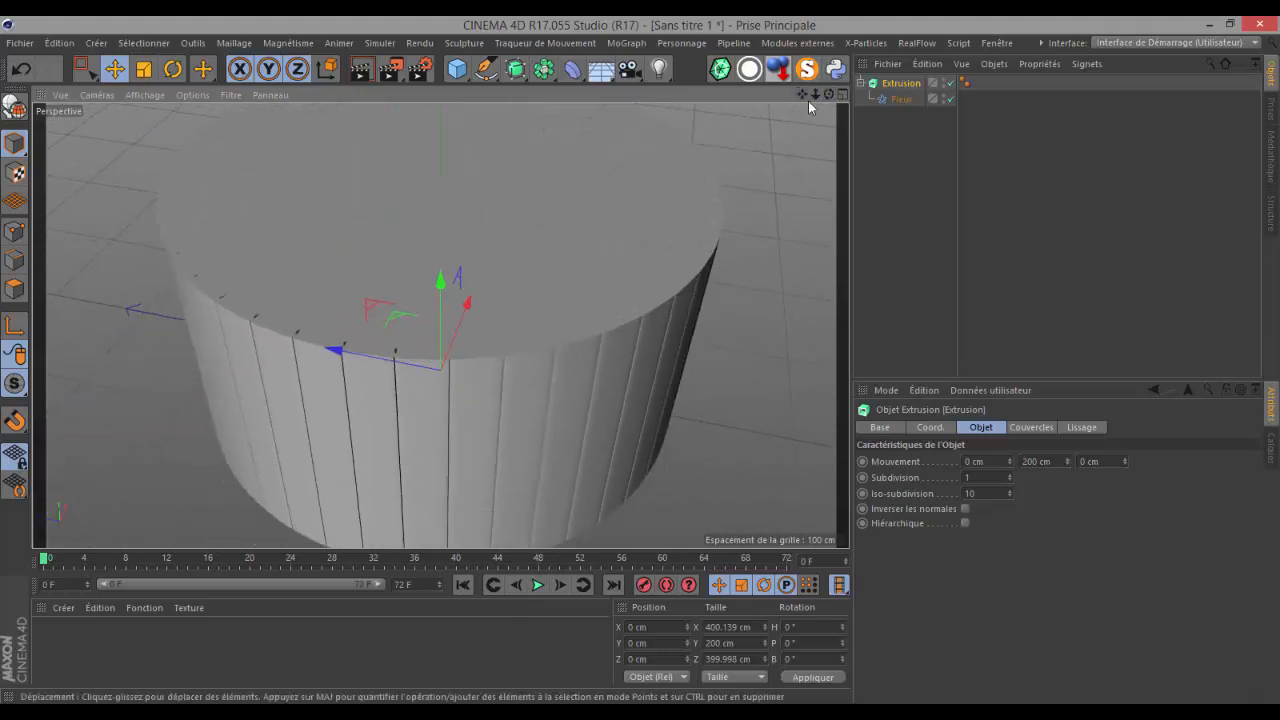
drag(813, 92, 640, 364)
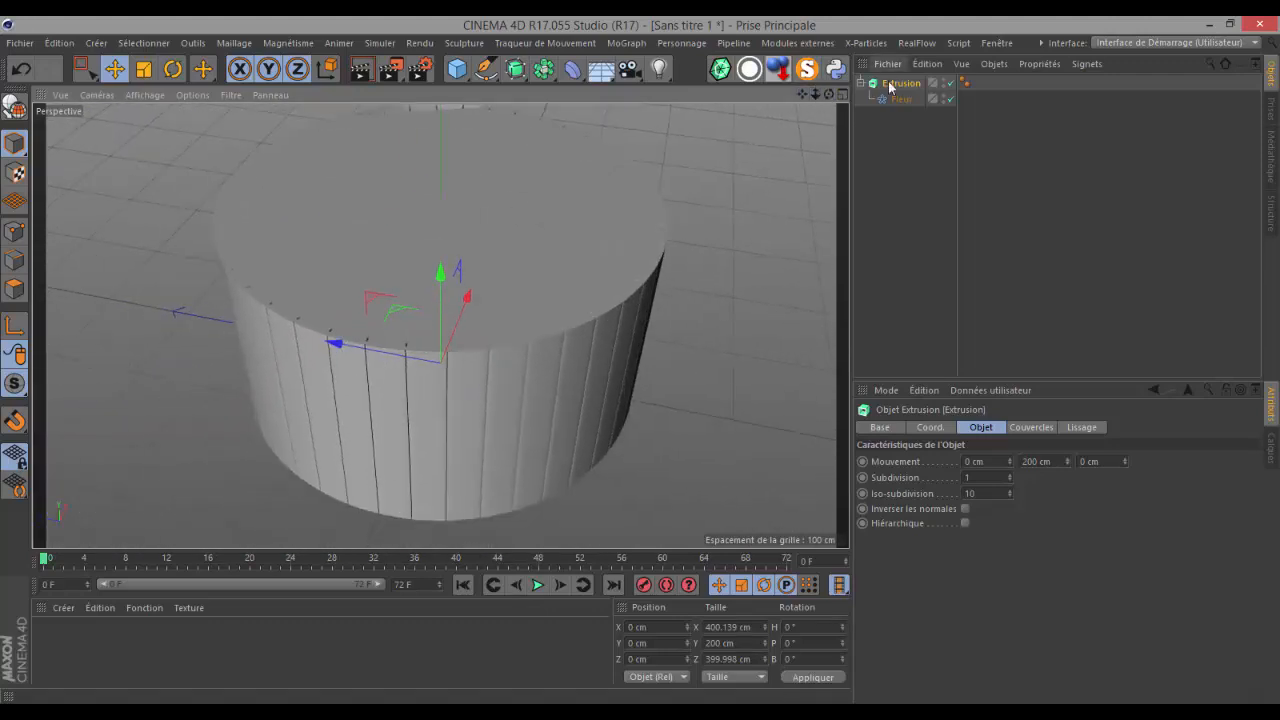
click(1032, 427)
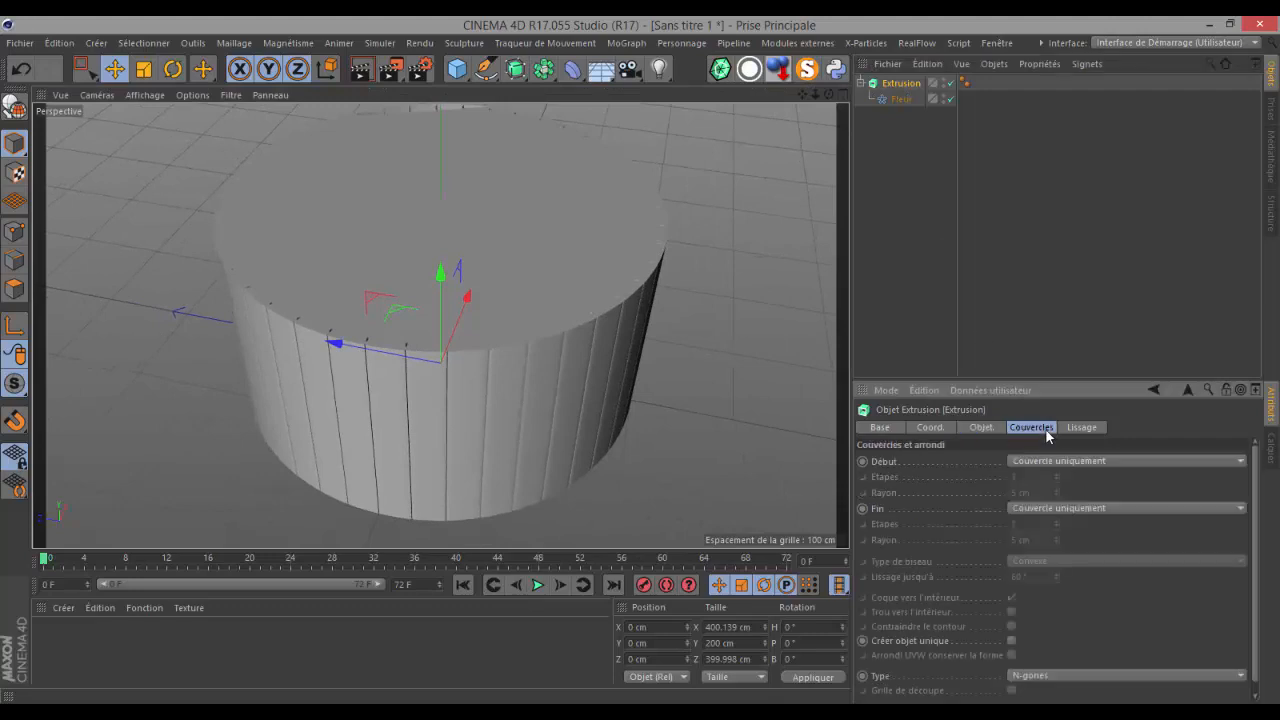
click(1059, 509)
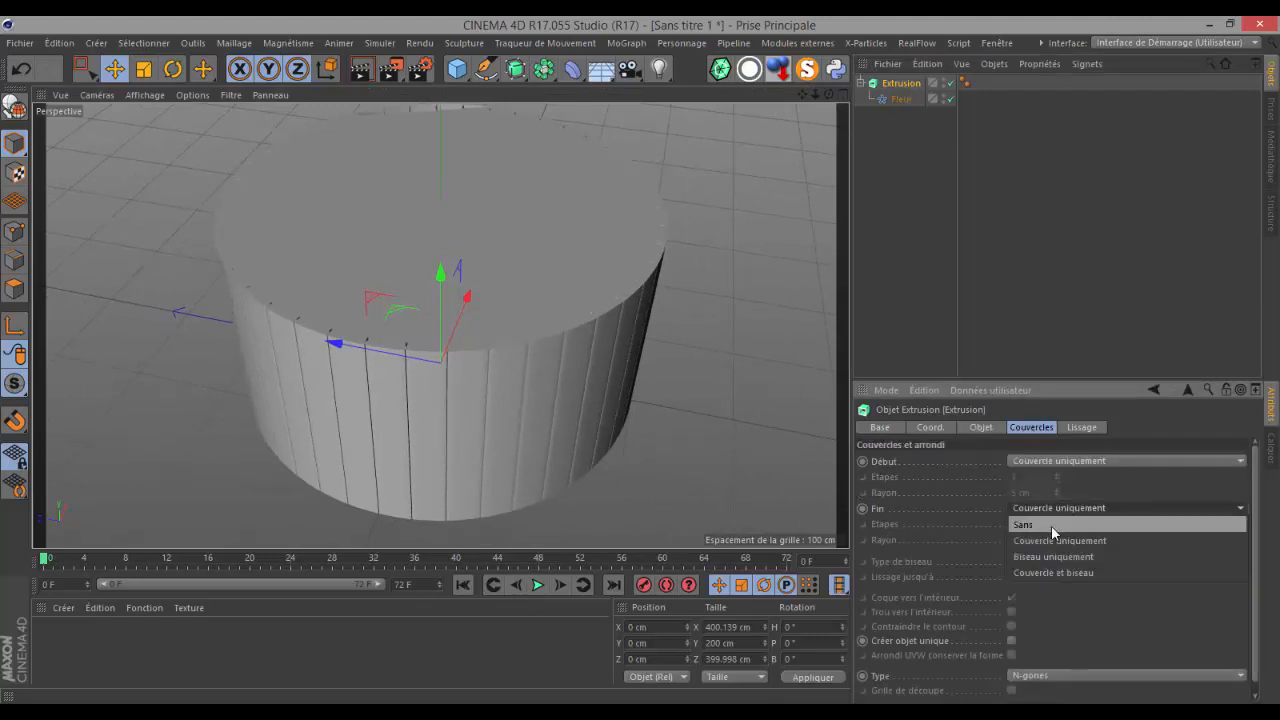
click(1051, 525)
- Set the flower spline's inner radius to 195 cm
drag(828, 93, 564, 410)
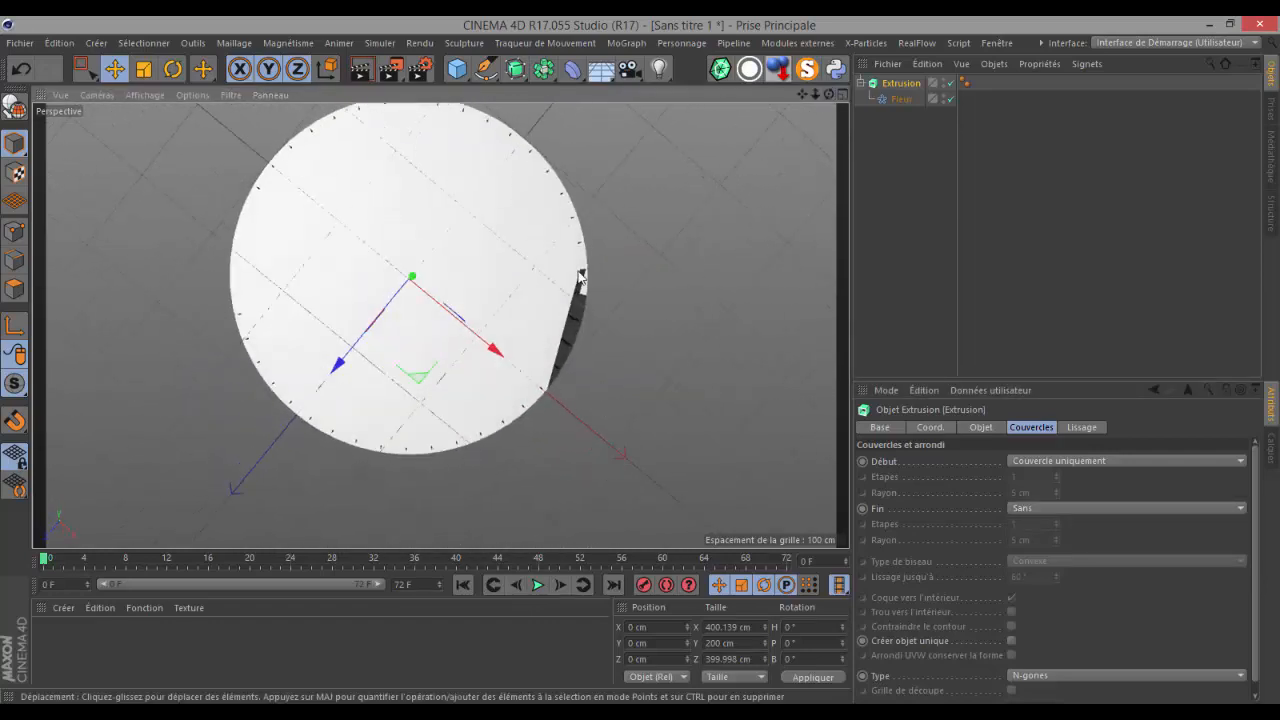
click(901, 100)
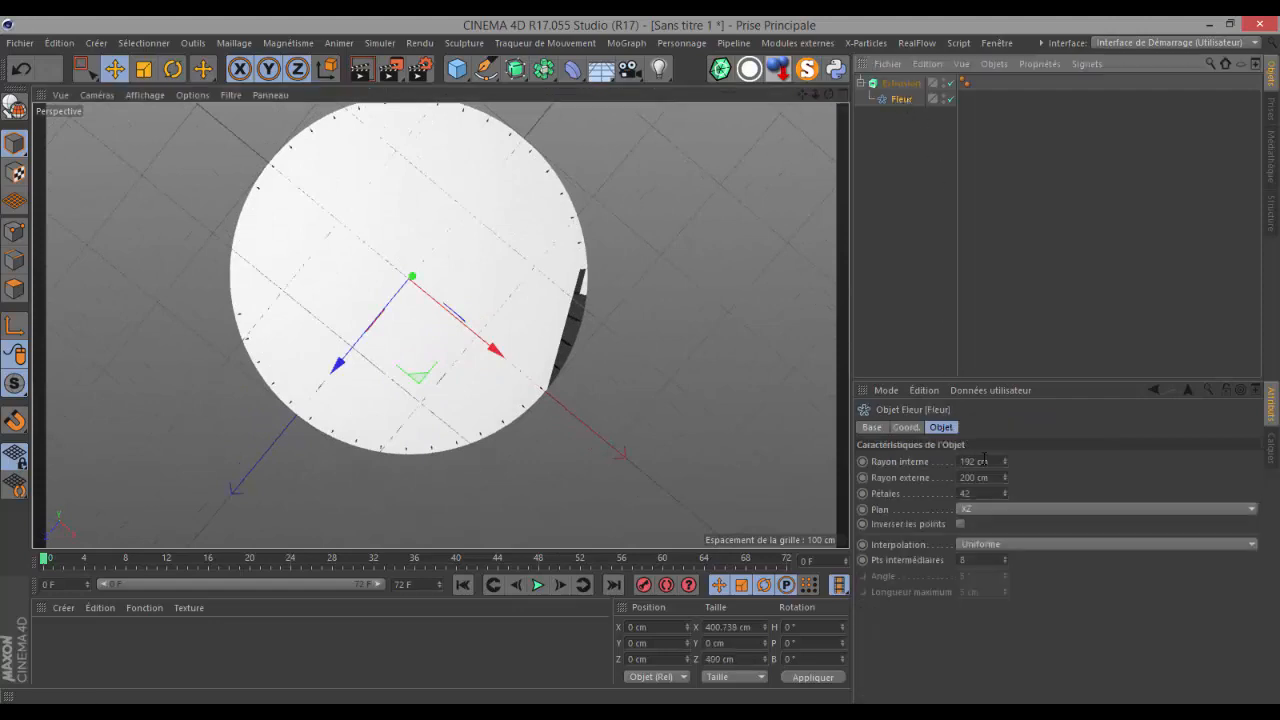
drag(1003, 458, 1005, 462)
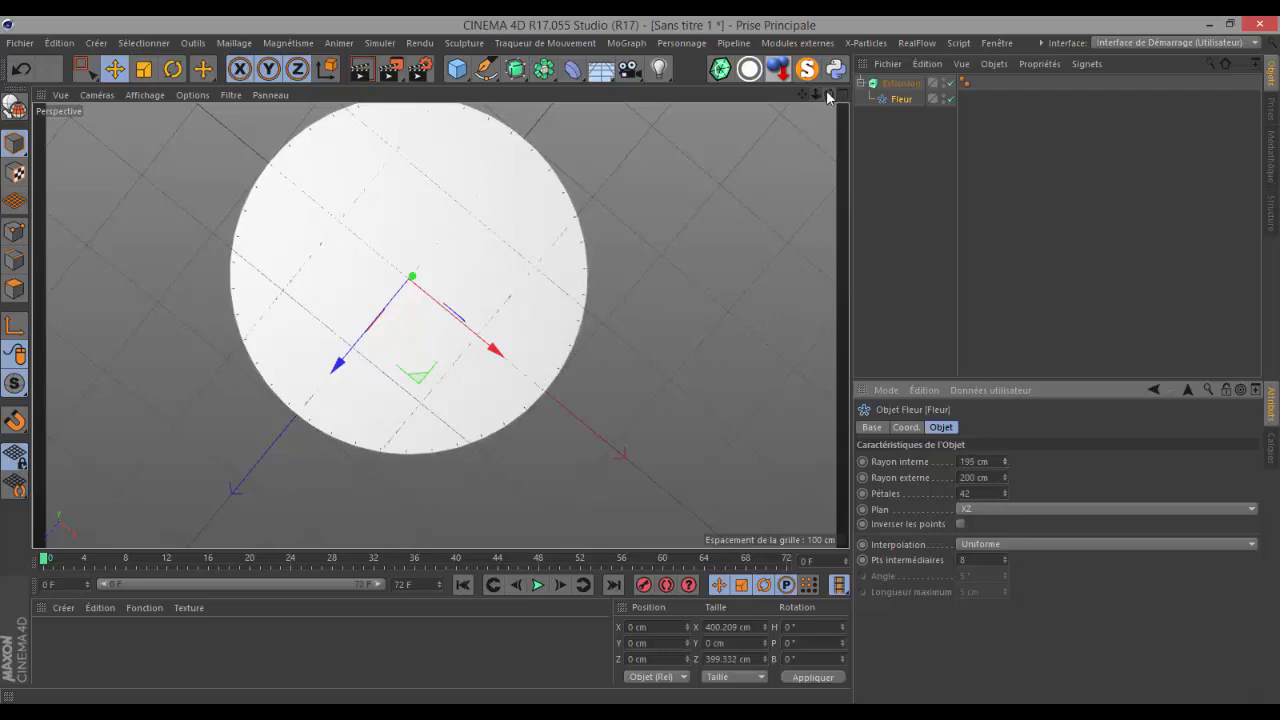
- Make the flower spline editable and merge it with the extrusion using Connecter les Objets +Supprimer
drag(641, 365, 641, 367)
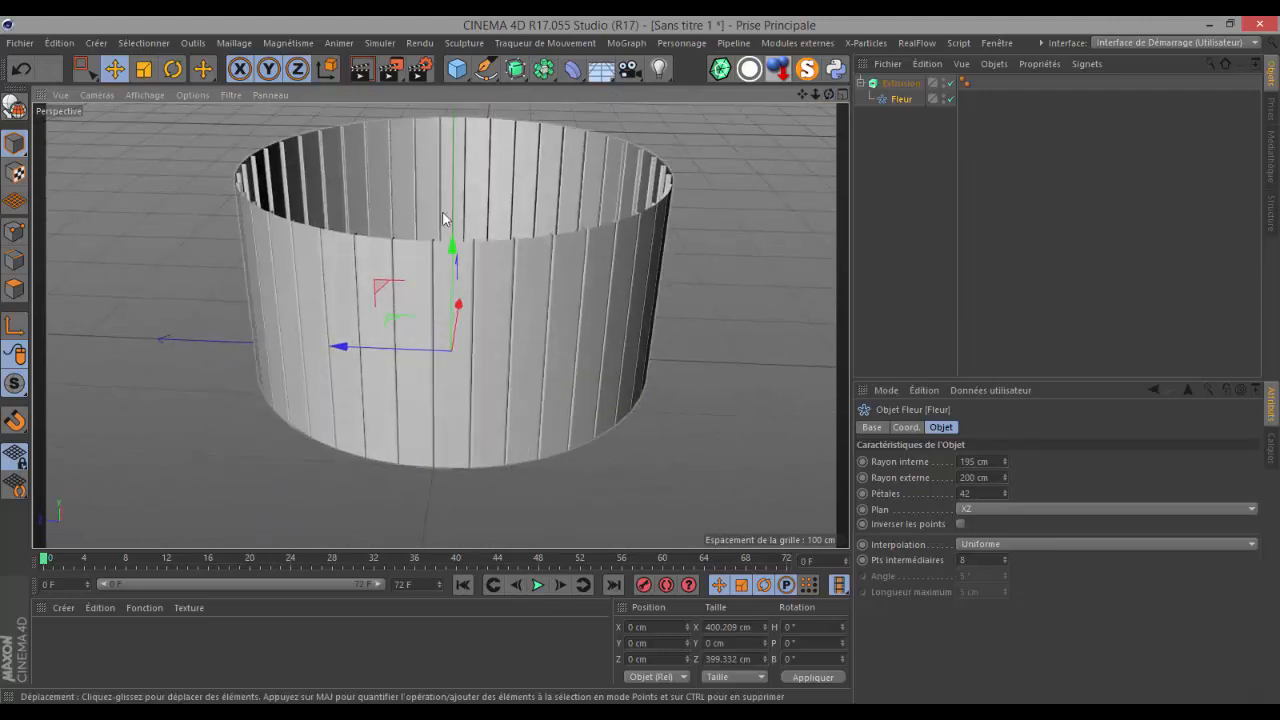
click(12, 104)
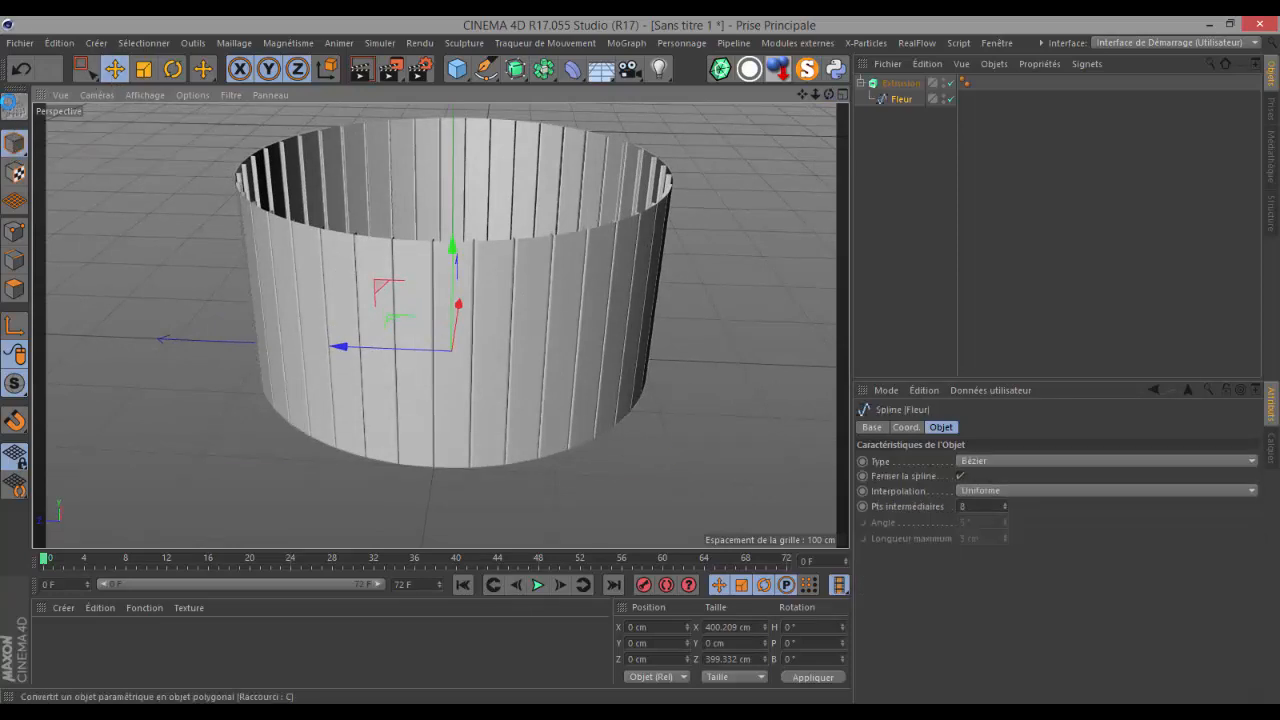
click(866, 85)
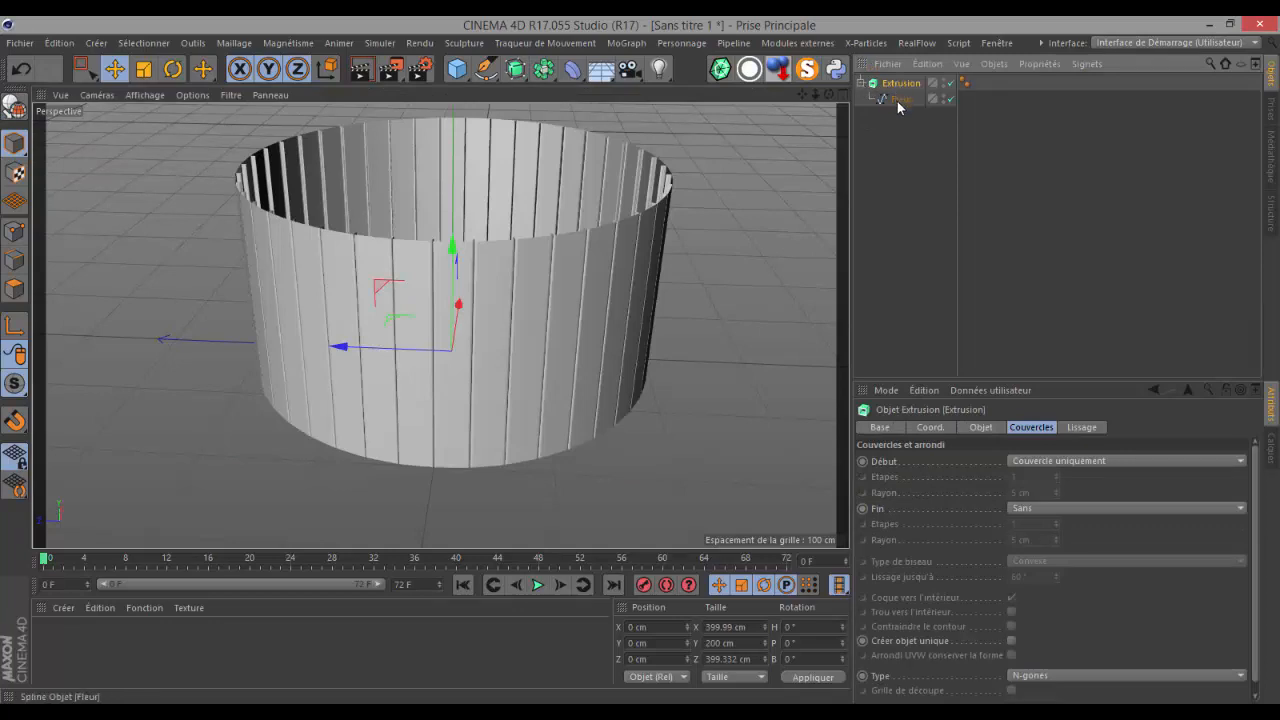
ctrl+click(899, 100)
click(899, 101)
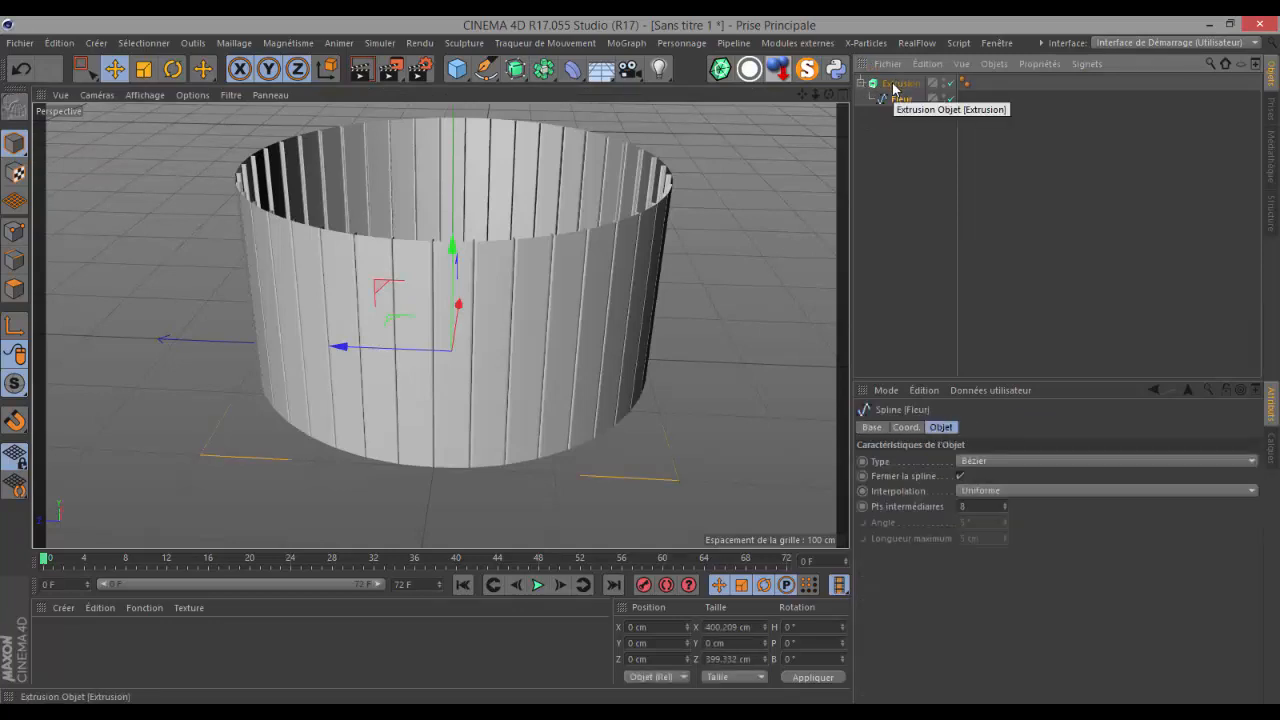
click(893, 85)
ctrl+click(894, 84)
ctrl+click(894, 85)
ctrl+click(897, 101)
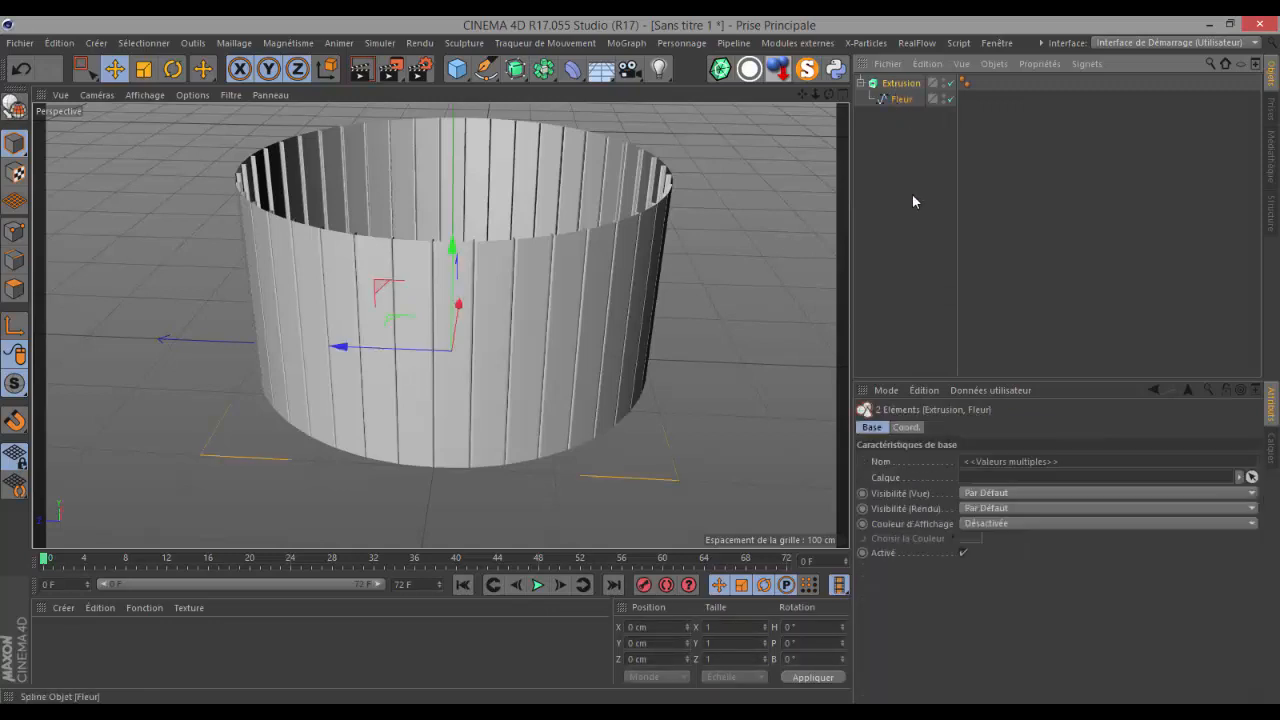
right_click(893, 84)
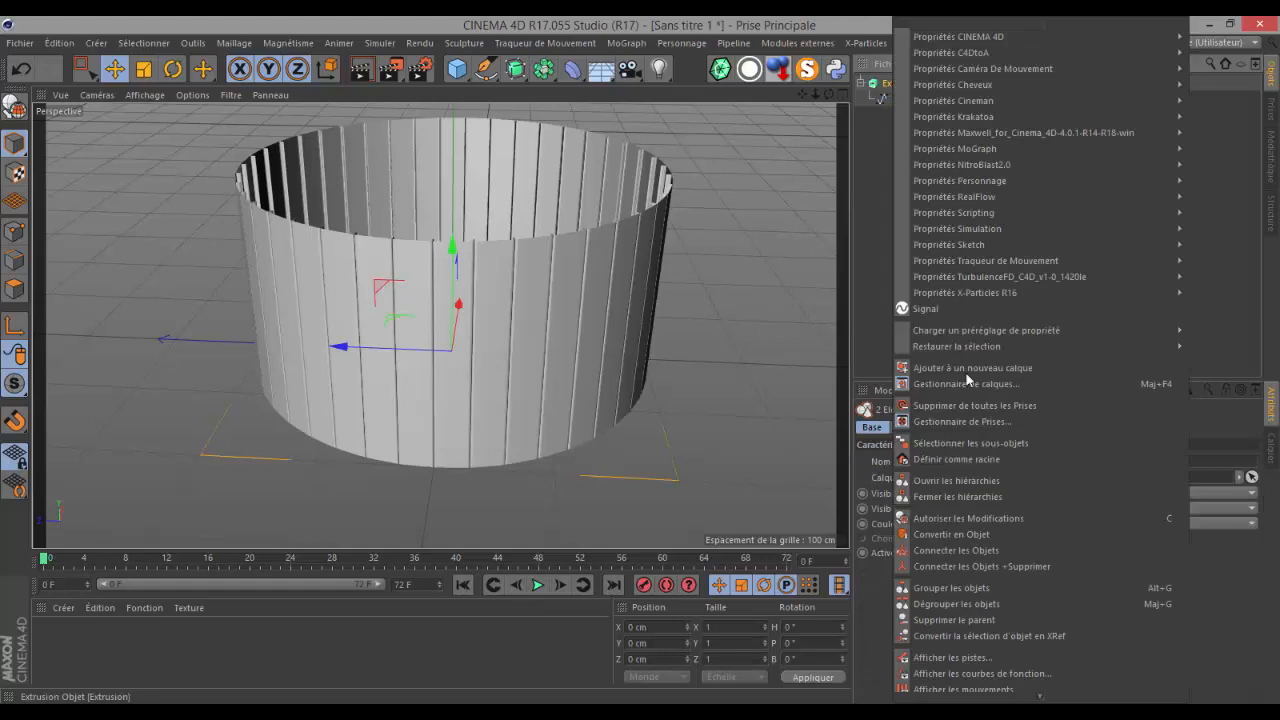
click(986, 566)
- Rename the merged polygon object as papier
double_click(903, 83)
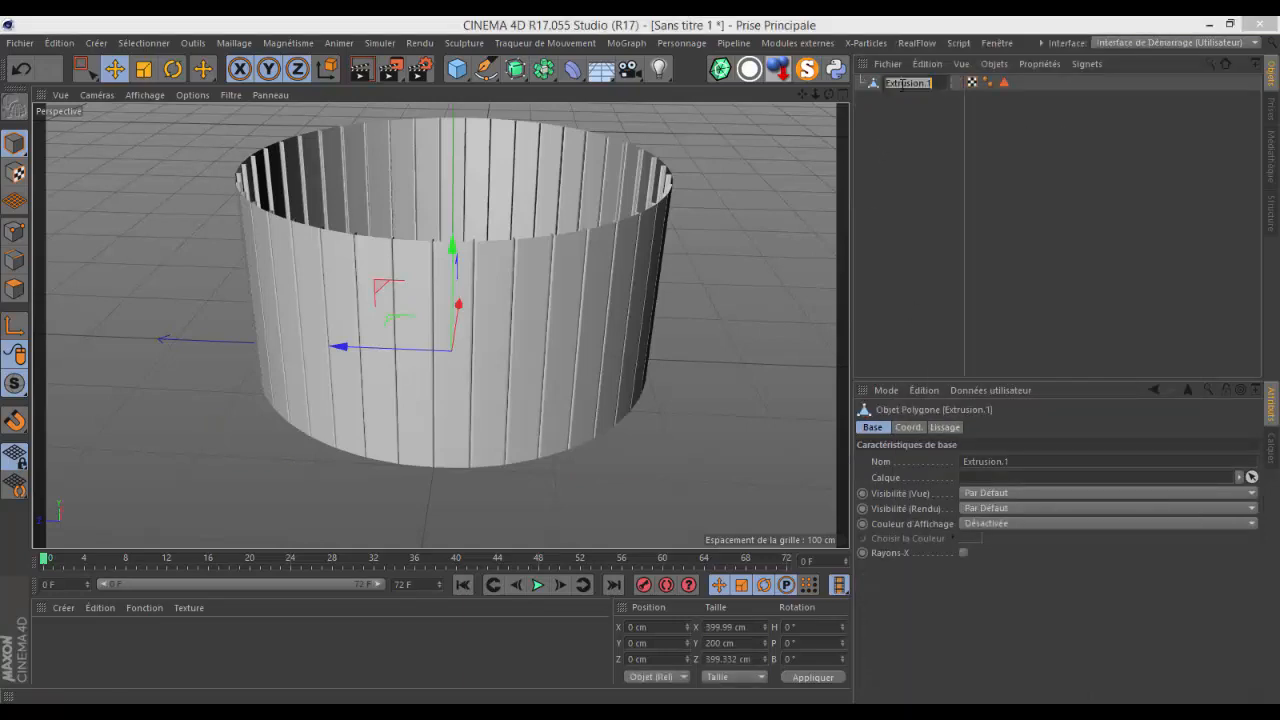
text(po)
text(peier)
key(Return)
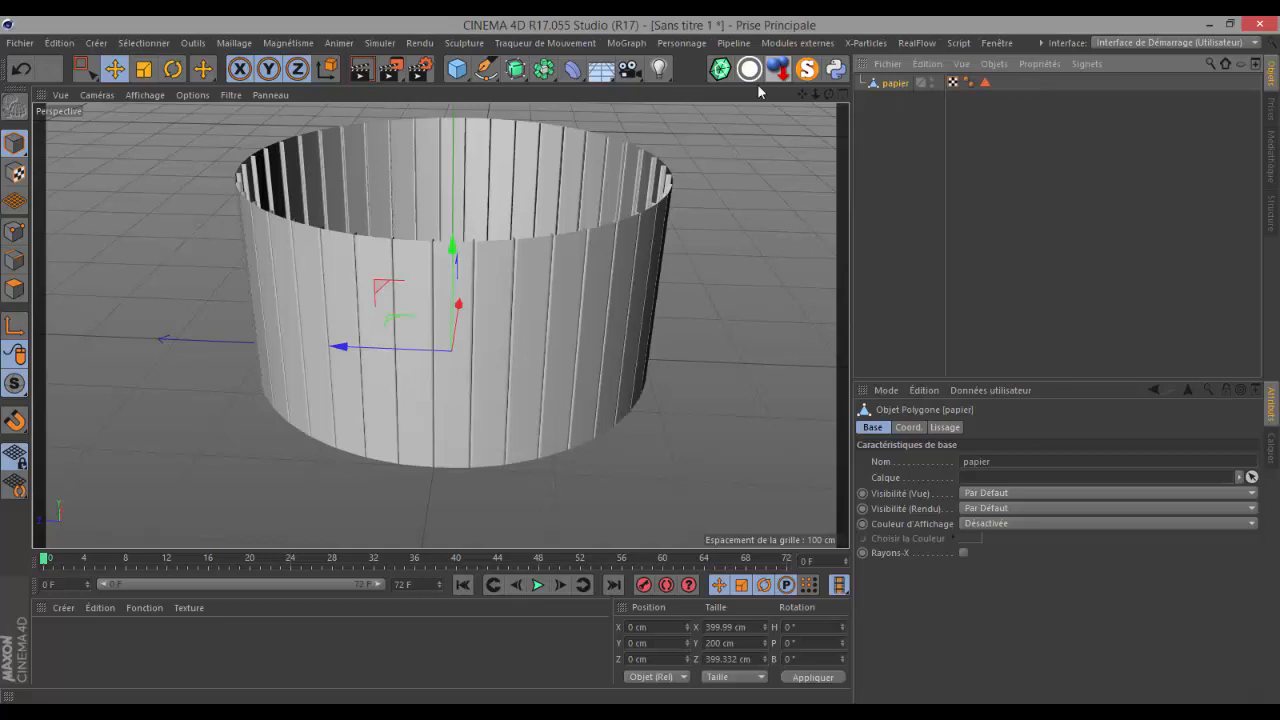
- Add a sphere primitive and rename it as Boule de collision
click(455, 68)
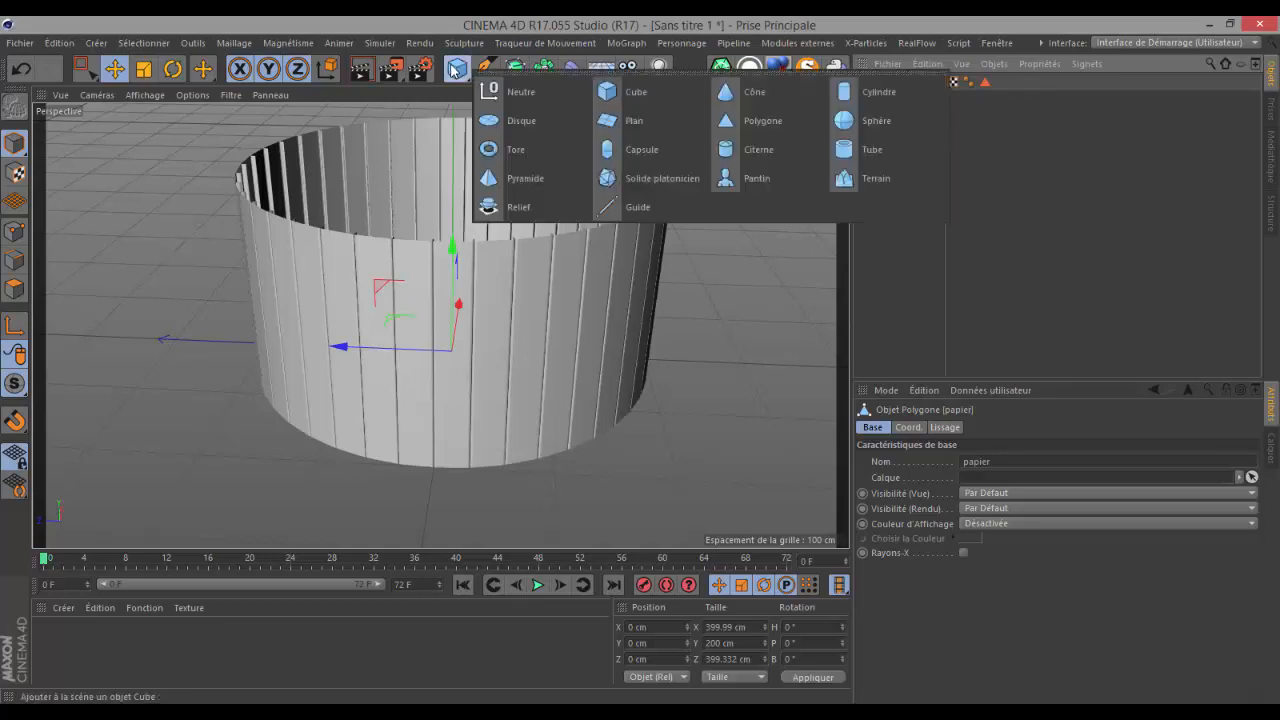
click(846, 122)
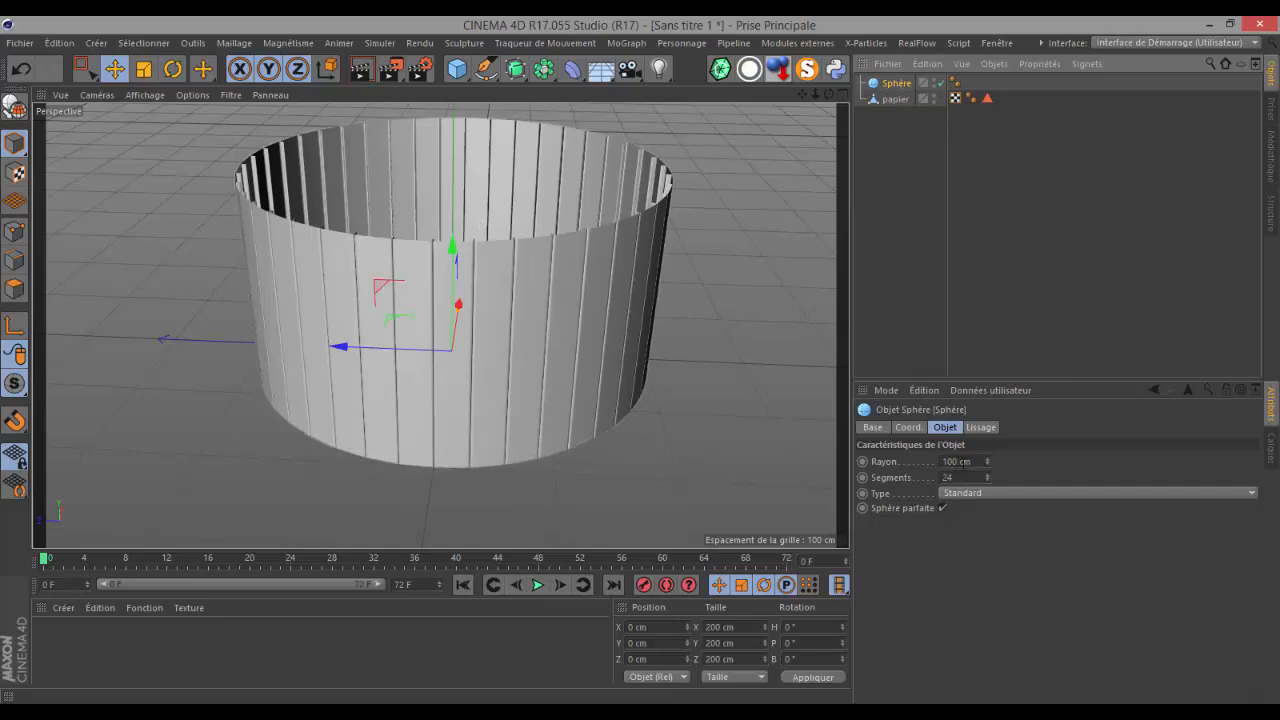
double_click(890, 82)
text(Boule de collisio)
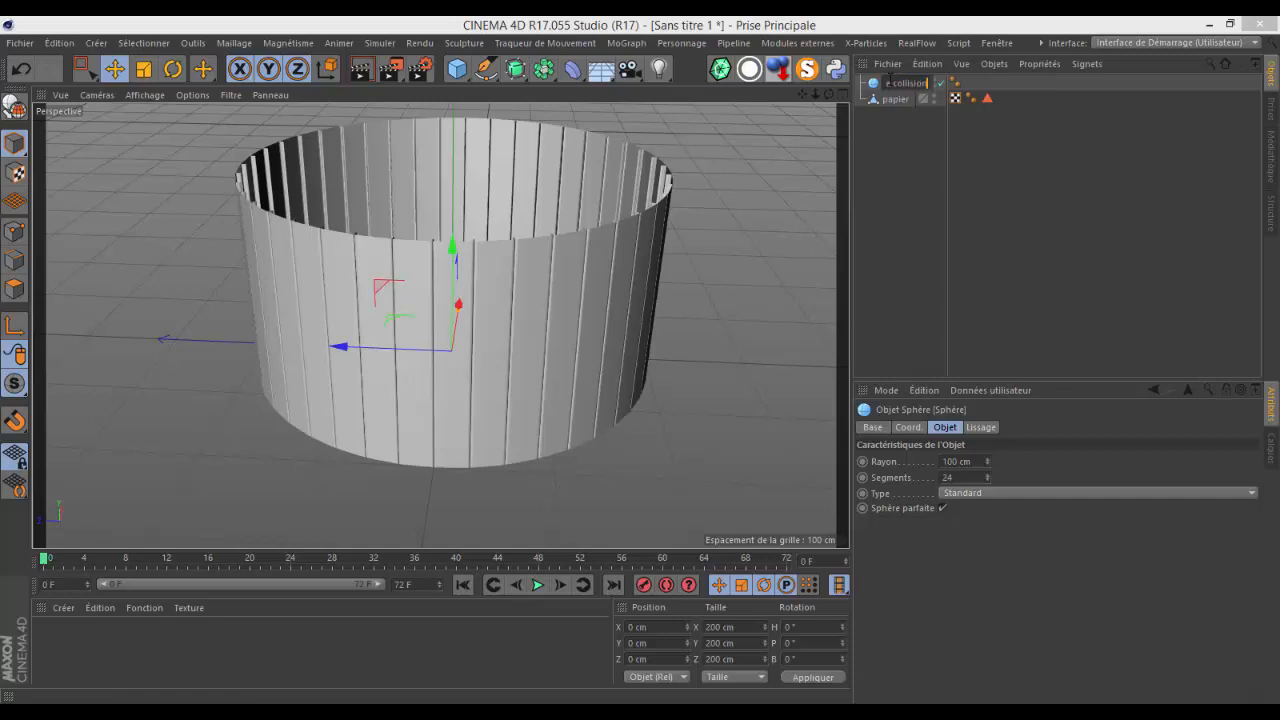
key(Return)
- Set the collision sphere's radius to 200 cm and place the sphere on the floor
drag(949, 461, 927, 448)
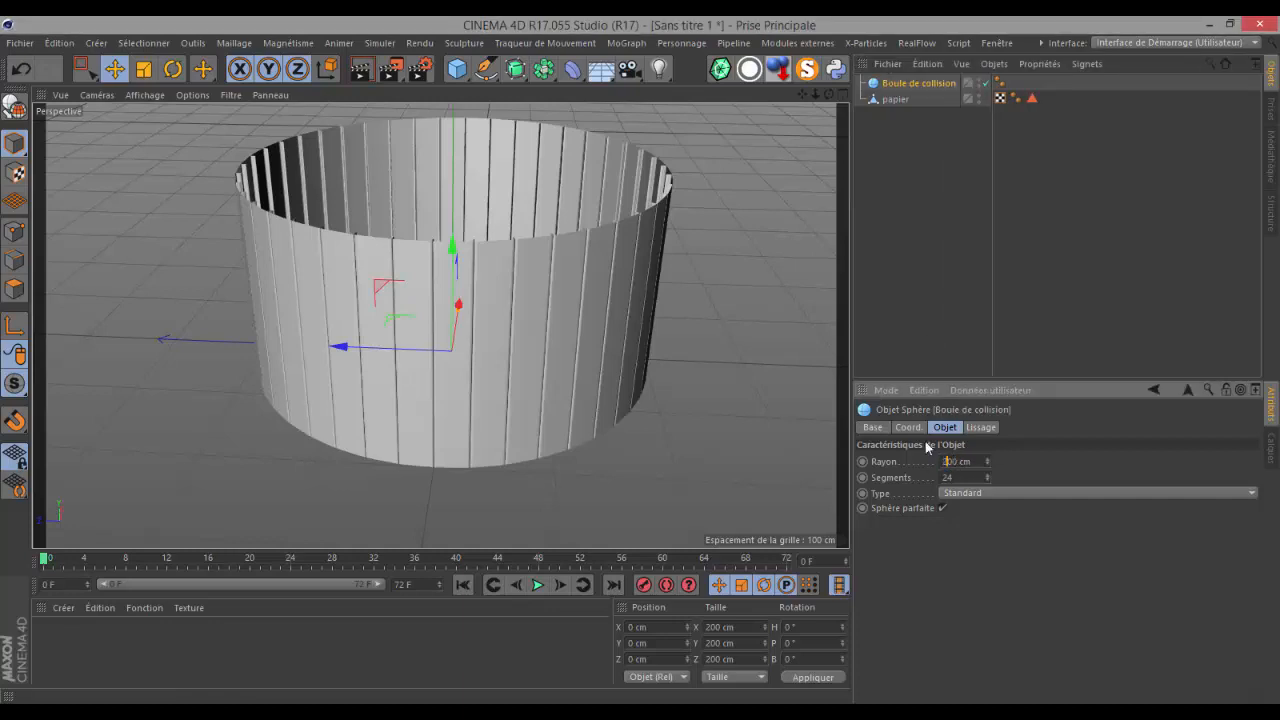
text(2)
key(Return)
click(780, 70)
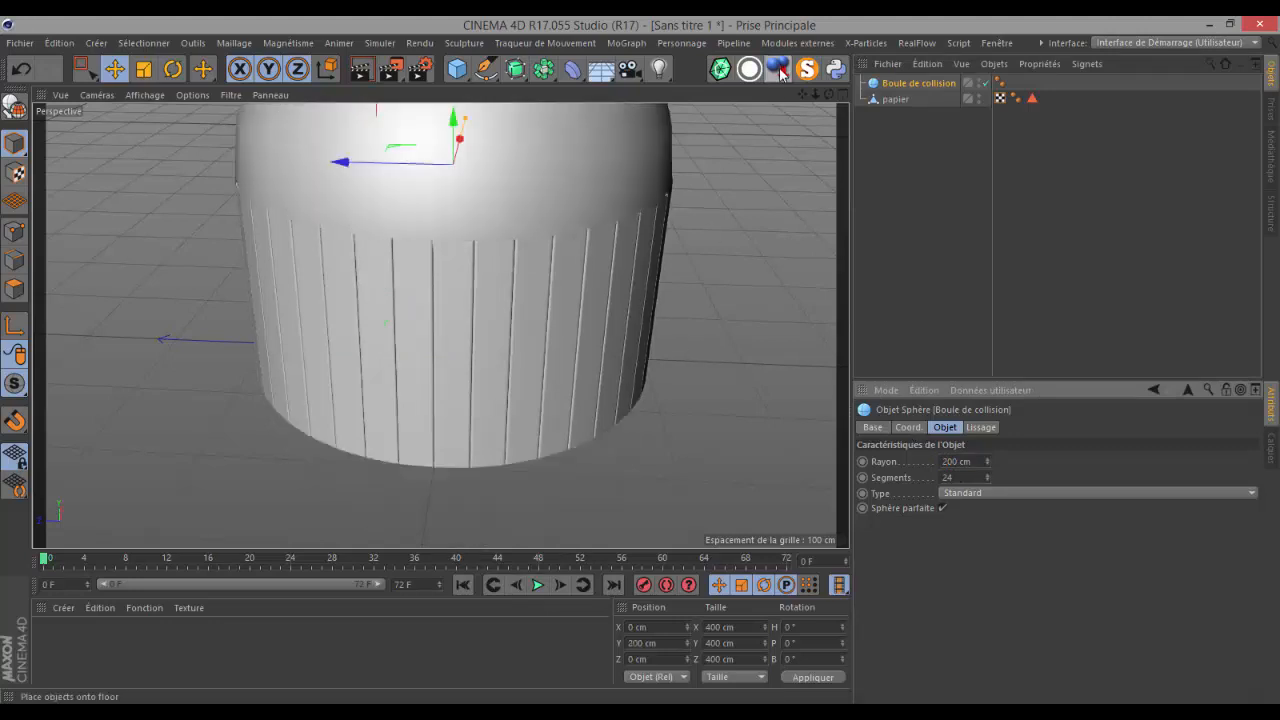
scroll(526, 219, down, 4)
drag(803, 96, 640, 361)
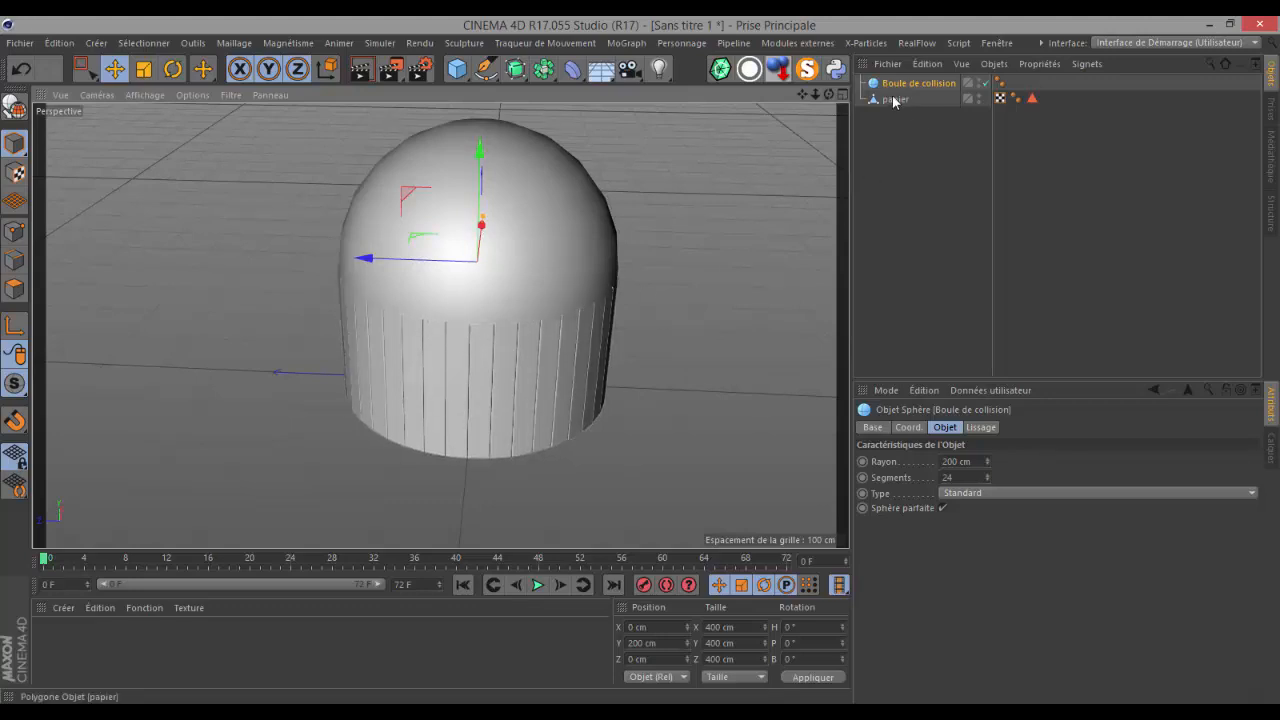
- Switch to the front view and point mode, and optimise the points of the papier mesh
click(90, 98)
click(122, 247)
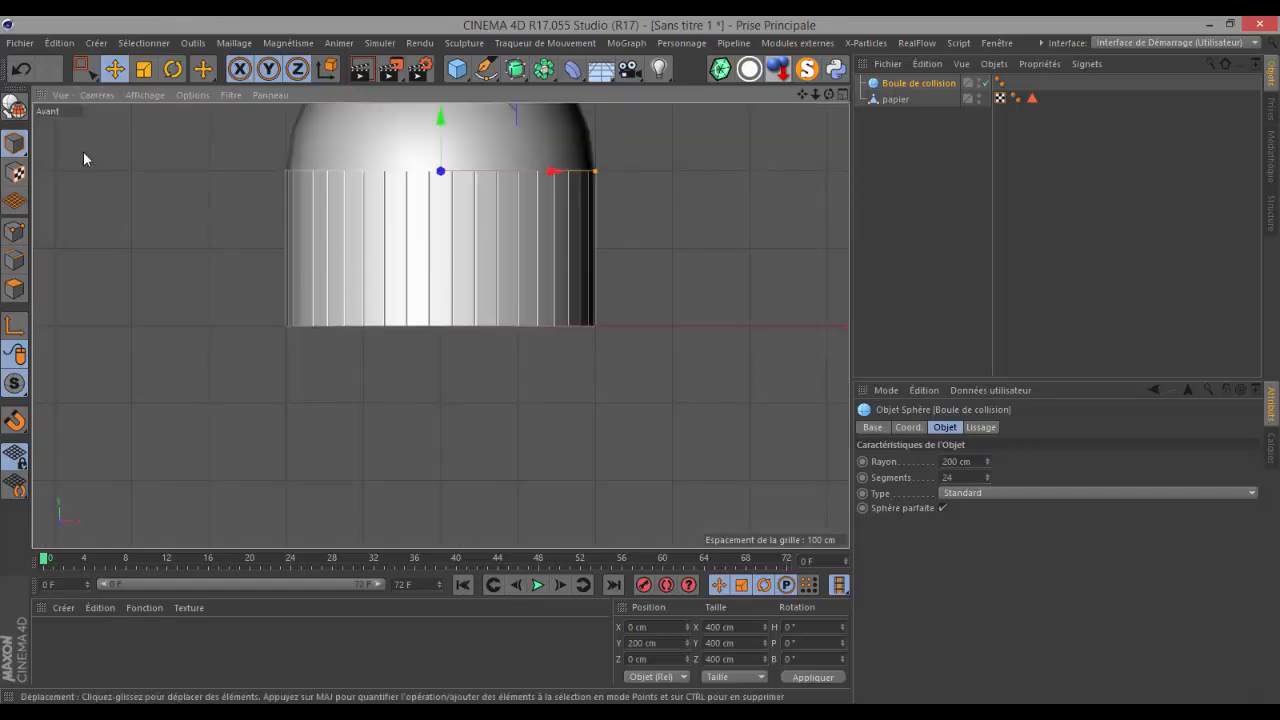
click(14, 233)
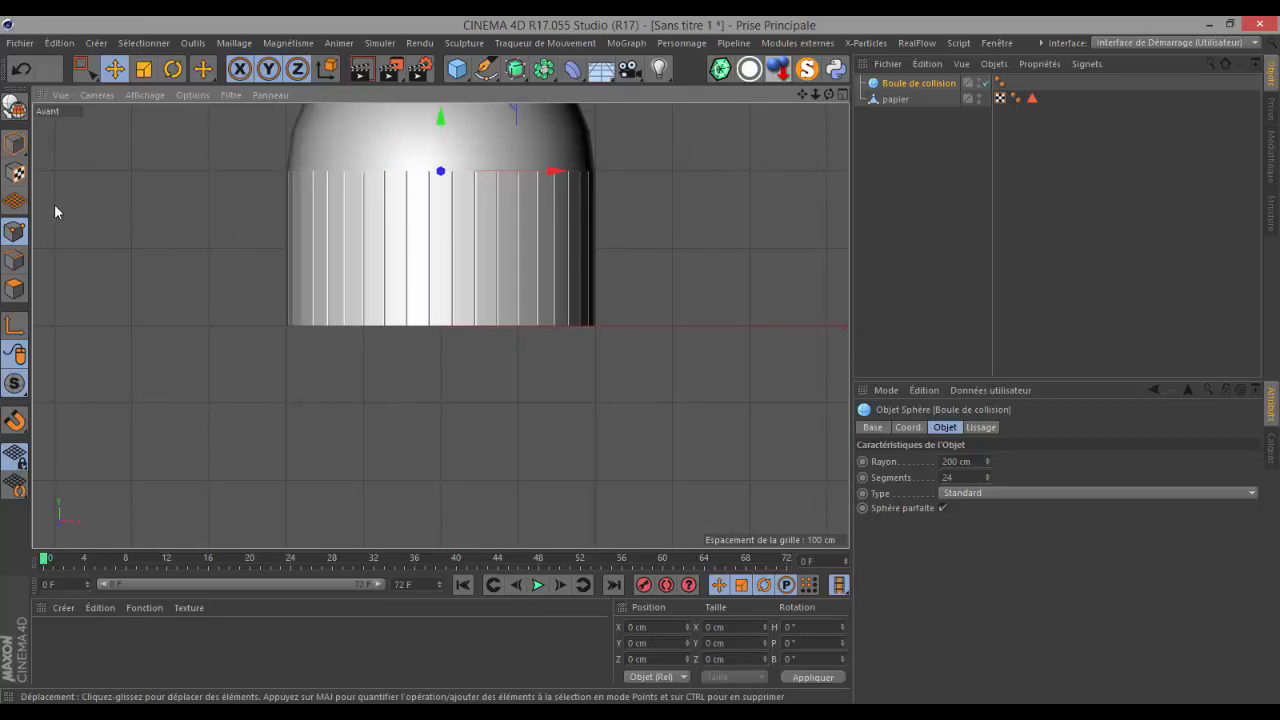
click(895, 99)
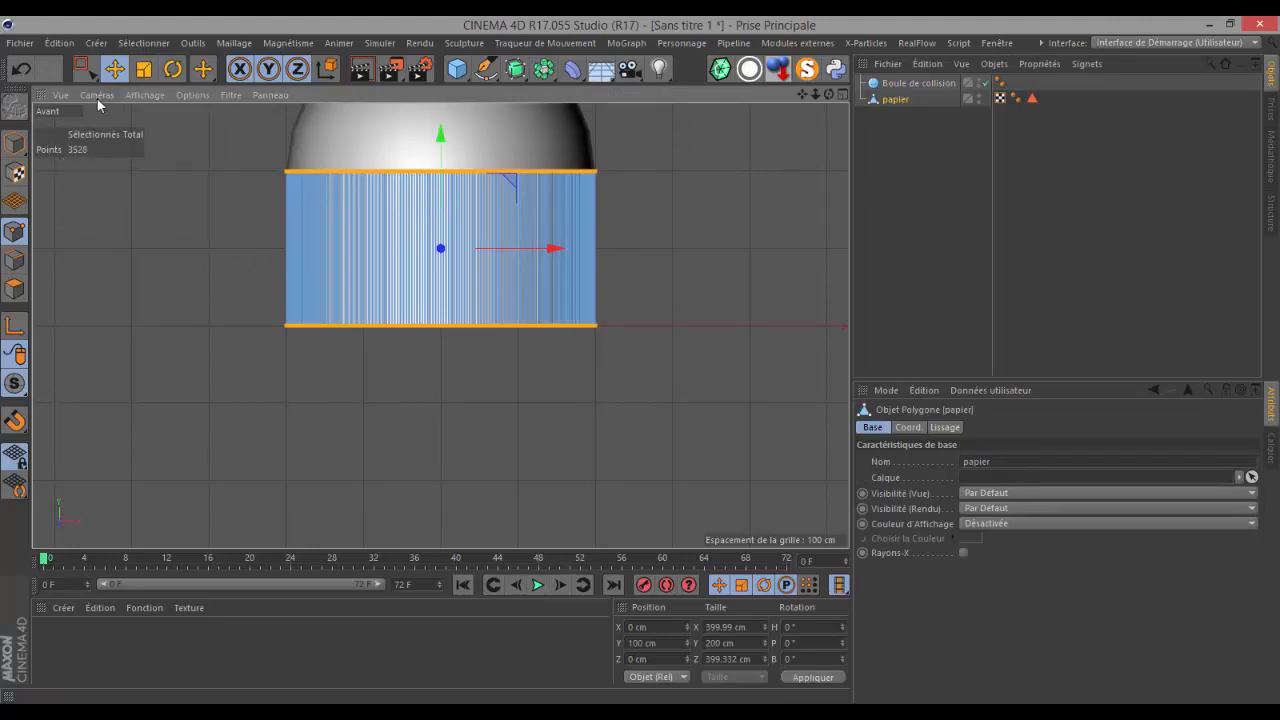
click(234, 43)
mouse_move(241, 100)
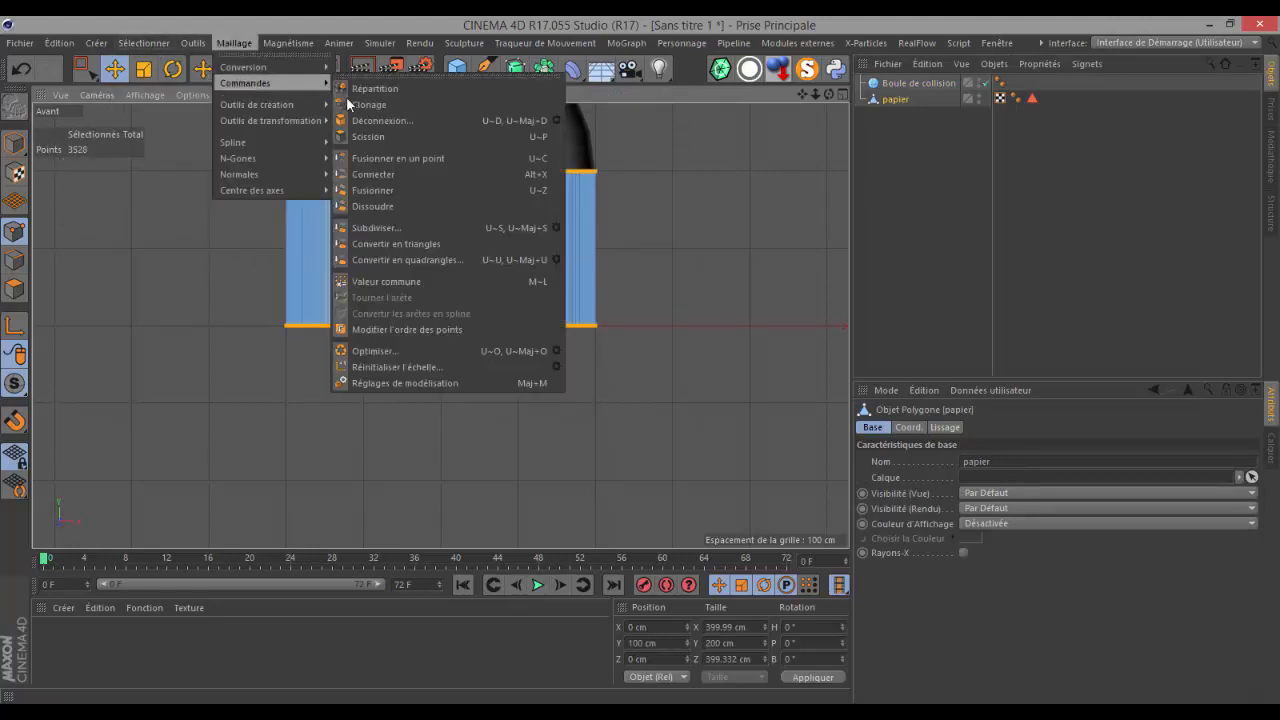
click(398, 351)
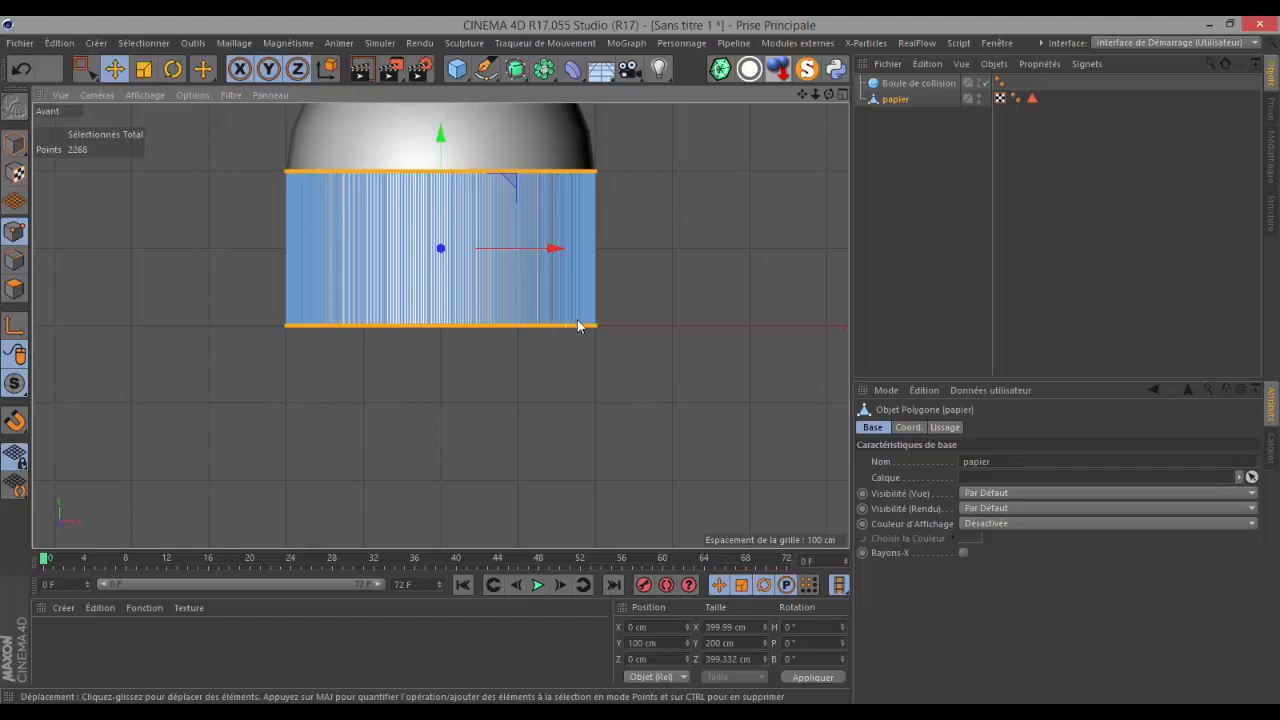
- Rectangle-select the bottom ring of papier points, including hidden ones, and scale it down to about 354 cm wide
click(83, 71)
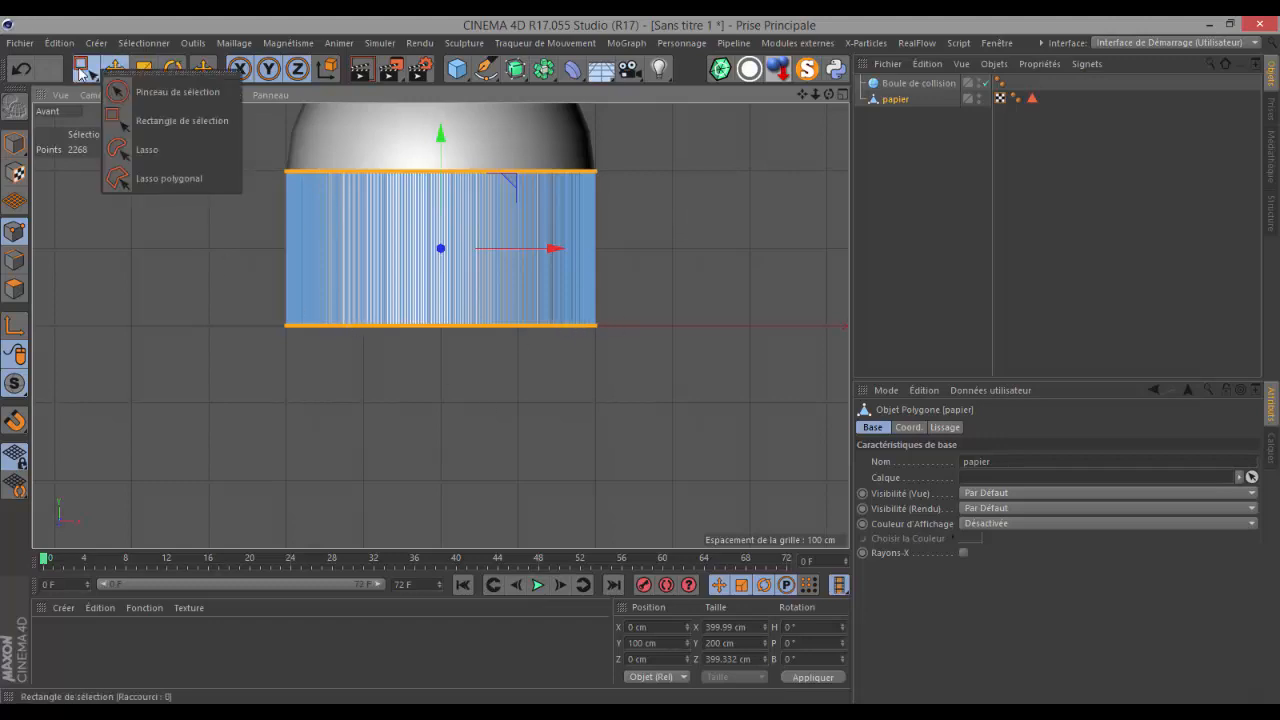
click(83, 71)
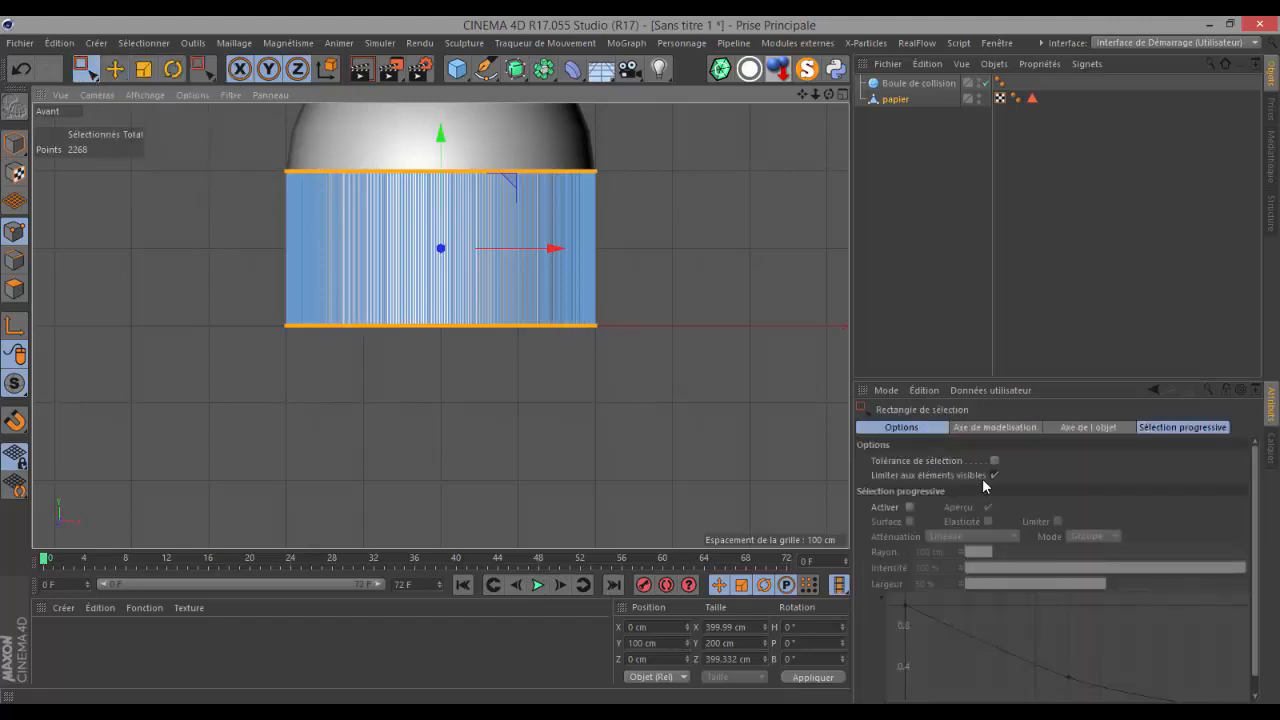
click(994, 476)
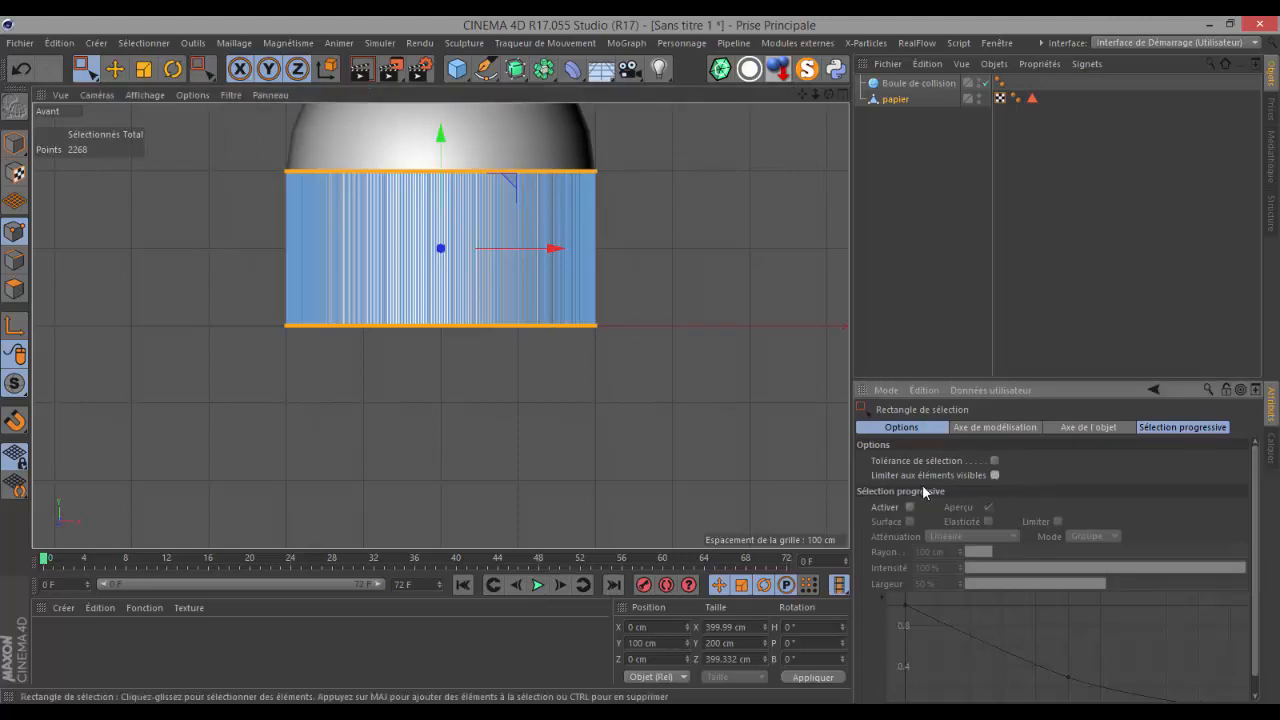
drag(705, 421, 157, 240)
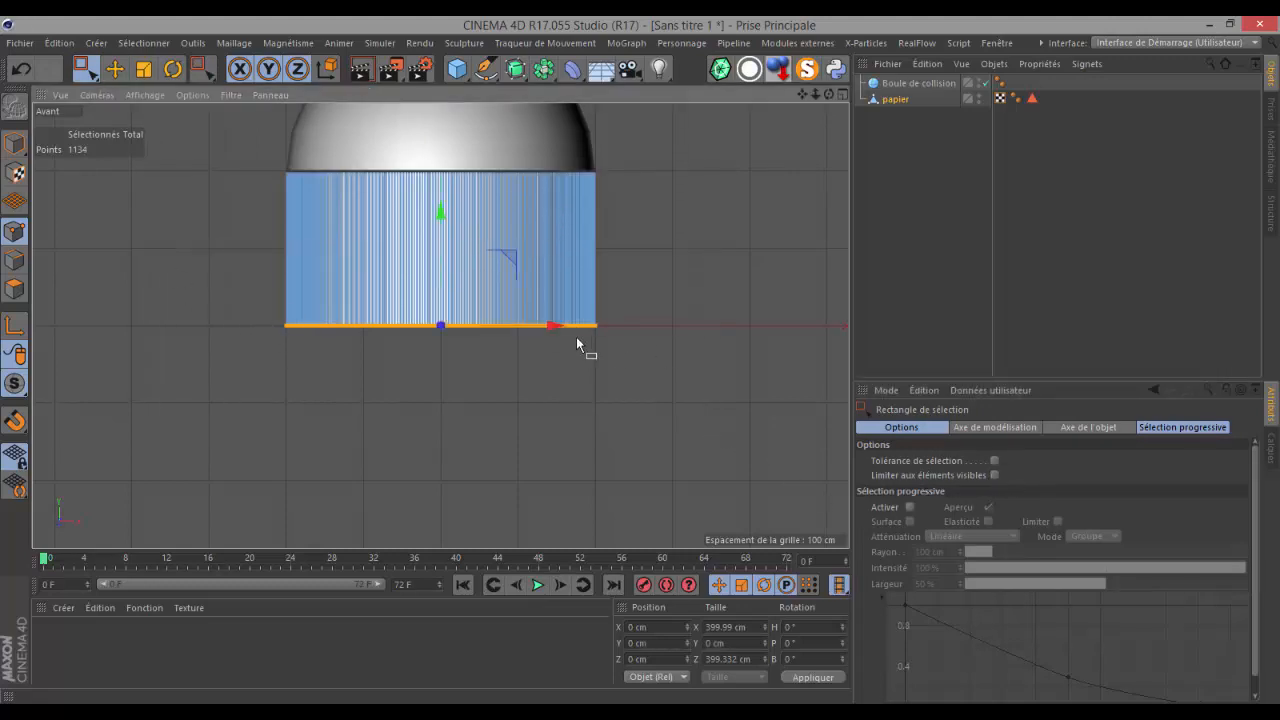
click(145, 71)
drag(467, 388, 380, 390)
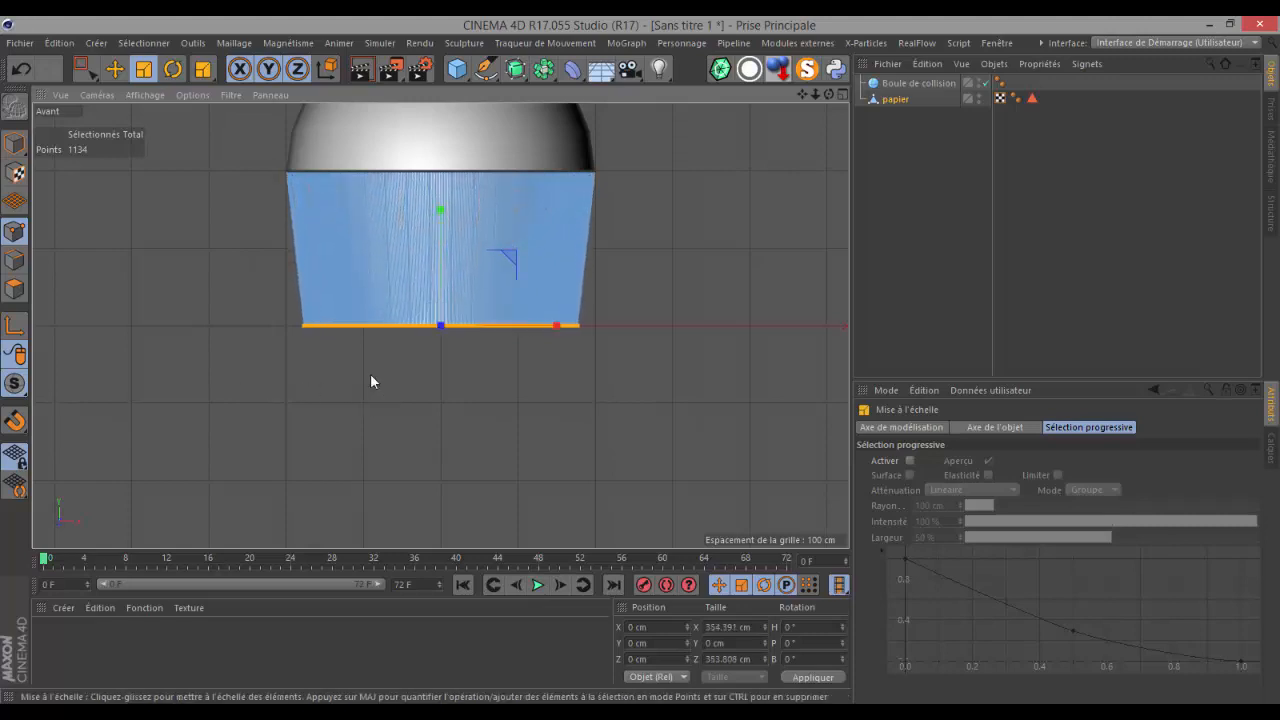
- Select the top ring of papier points, scale it up to about 438 cm wide and raise it to about Y 271 cm
click(85, 68)
drag(219, 131, 770, 228)
key(t)
drag(210, 227, 283, 229)
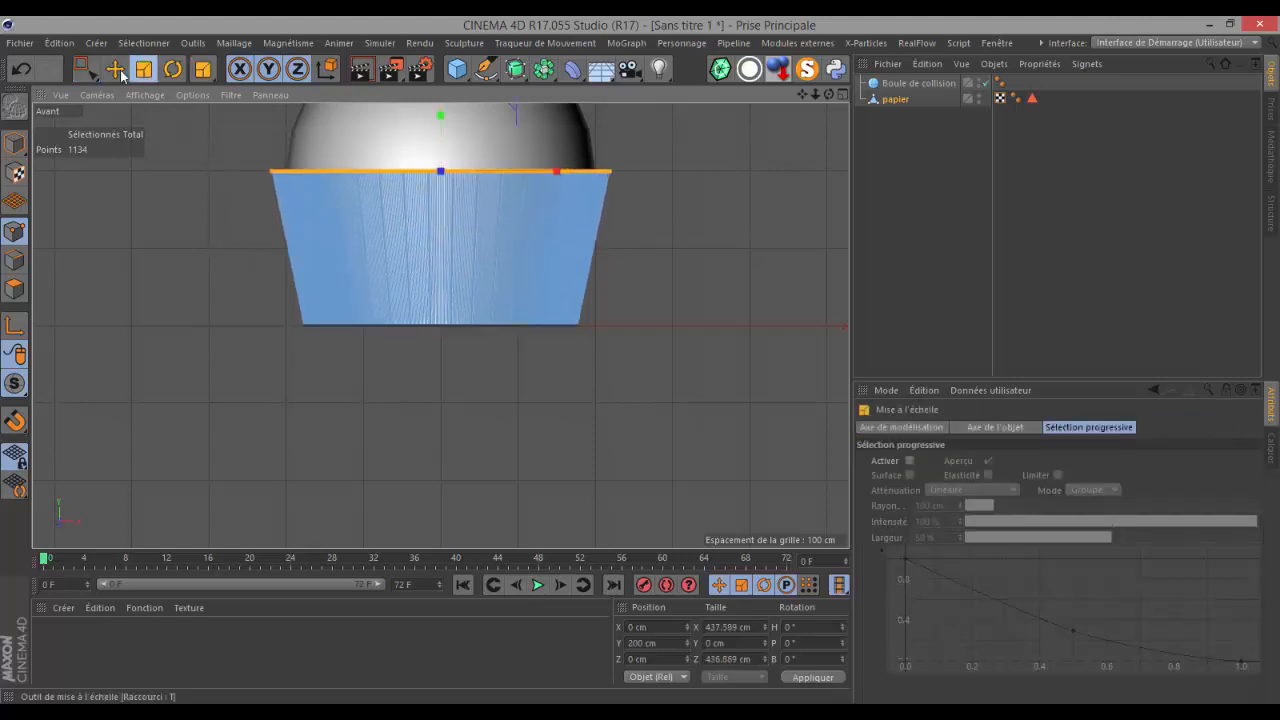
key(e)
drag(441, 125, 441, 69)
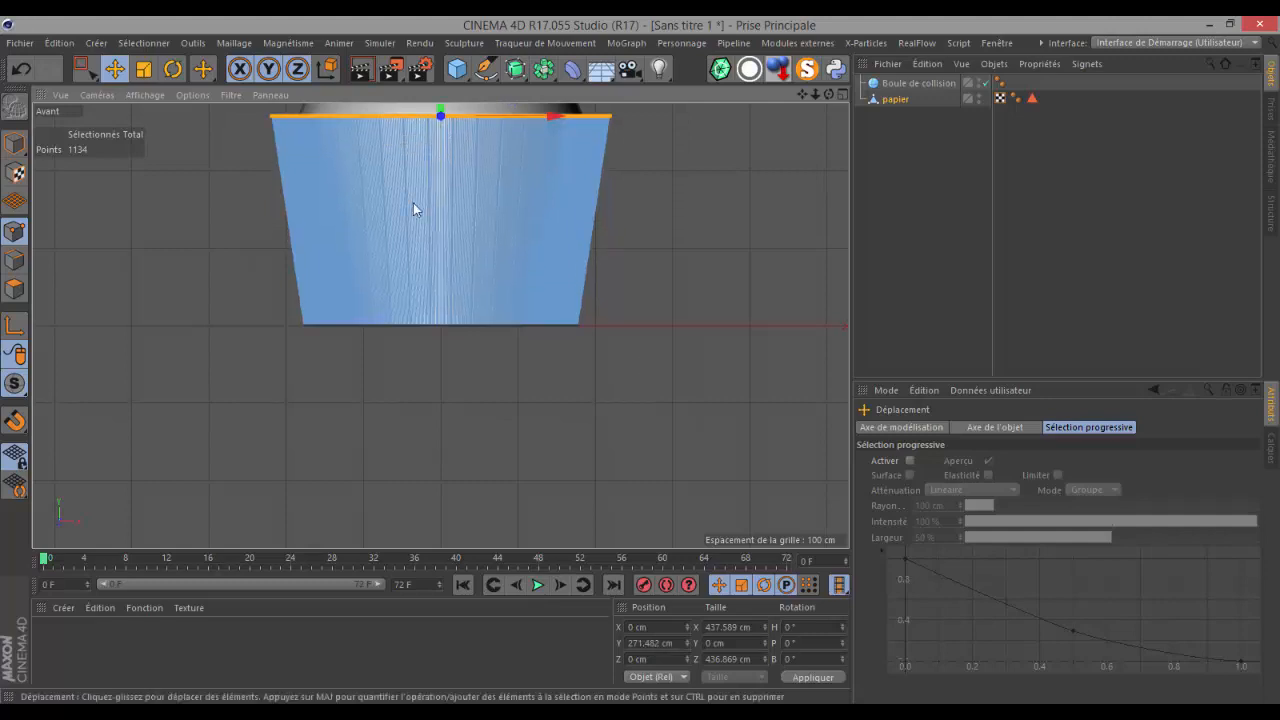
- Switch to the perspective view and render a preview to examine the pleats of the flared cup around the sphere
scroll(323, 265, down, 5)
drag(802, 94, 800, 184)
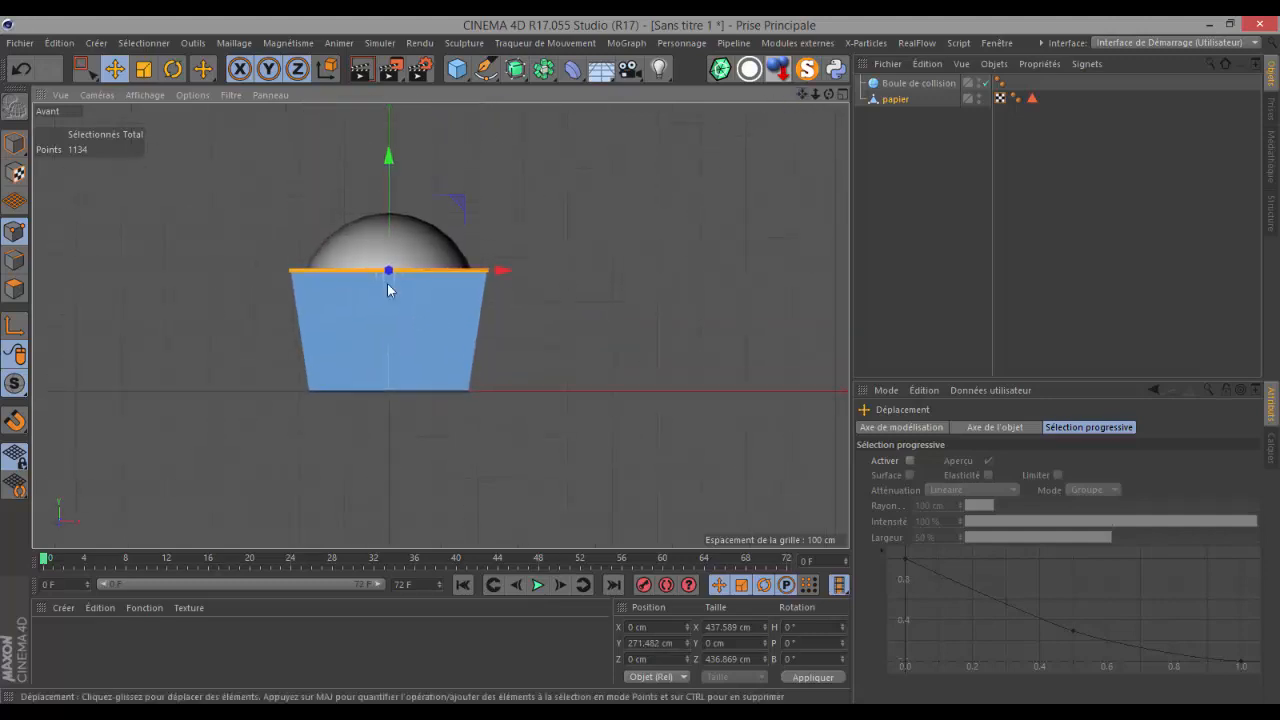
click(90, 95)
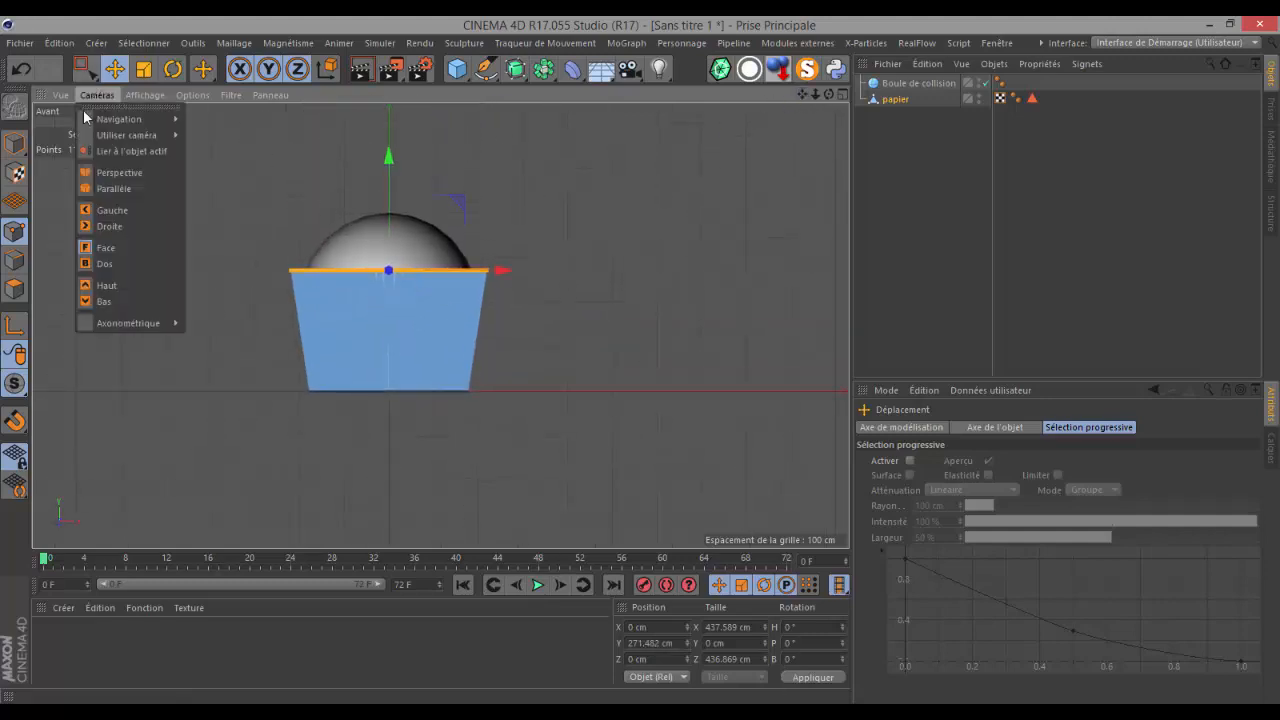
click(118, 170)
scroll(363, 245, down, 4)
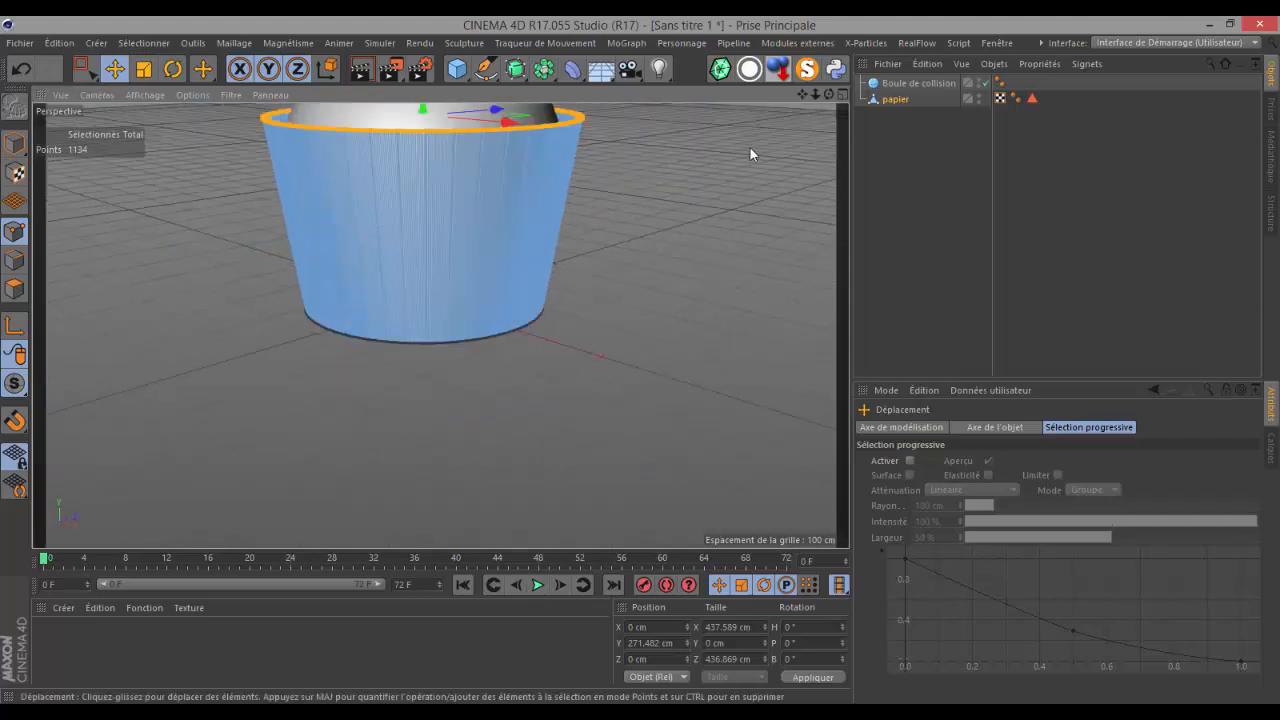
drag(803, 93, 640, 362)
drag(641, 360, 640, 360)
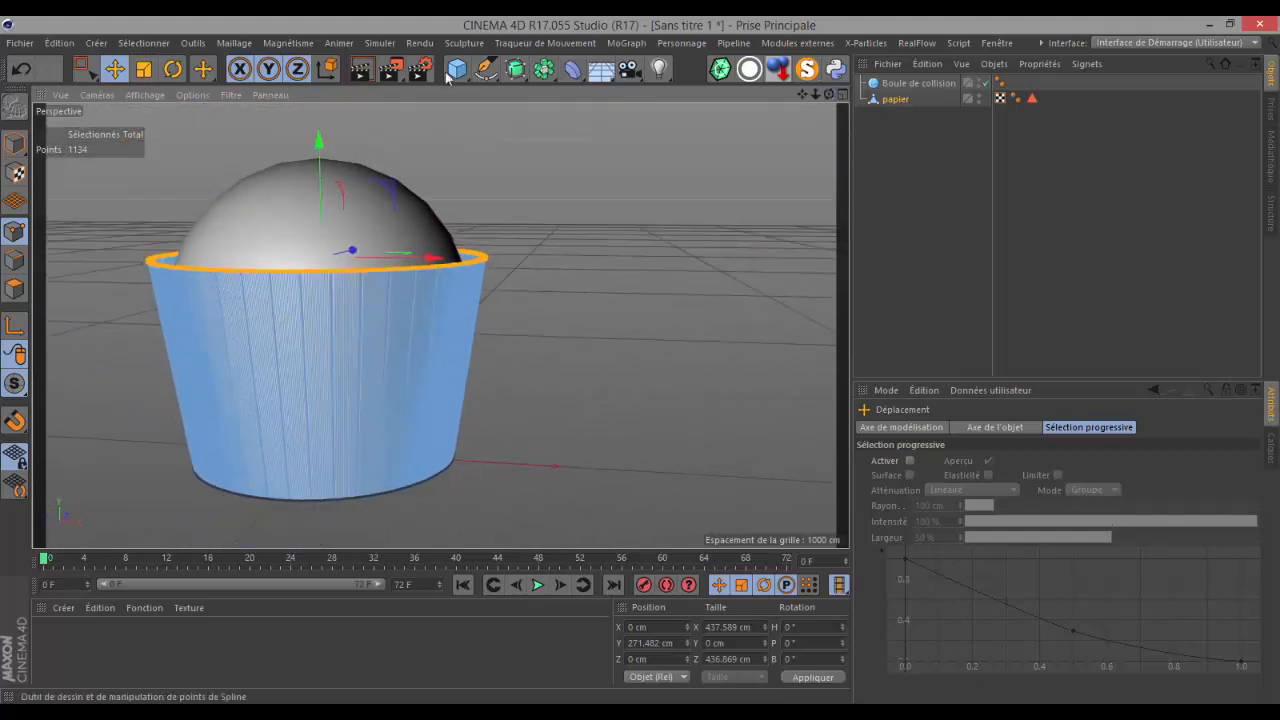
click(361, 68)
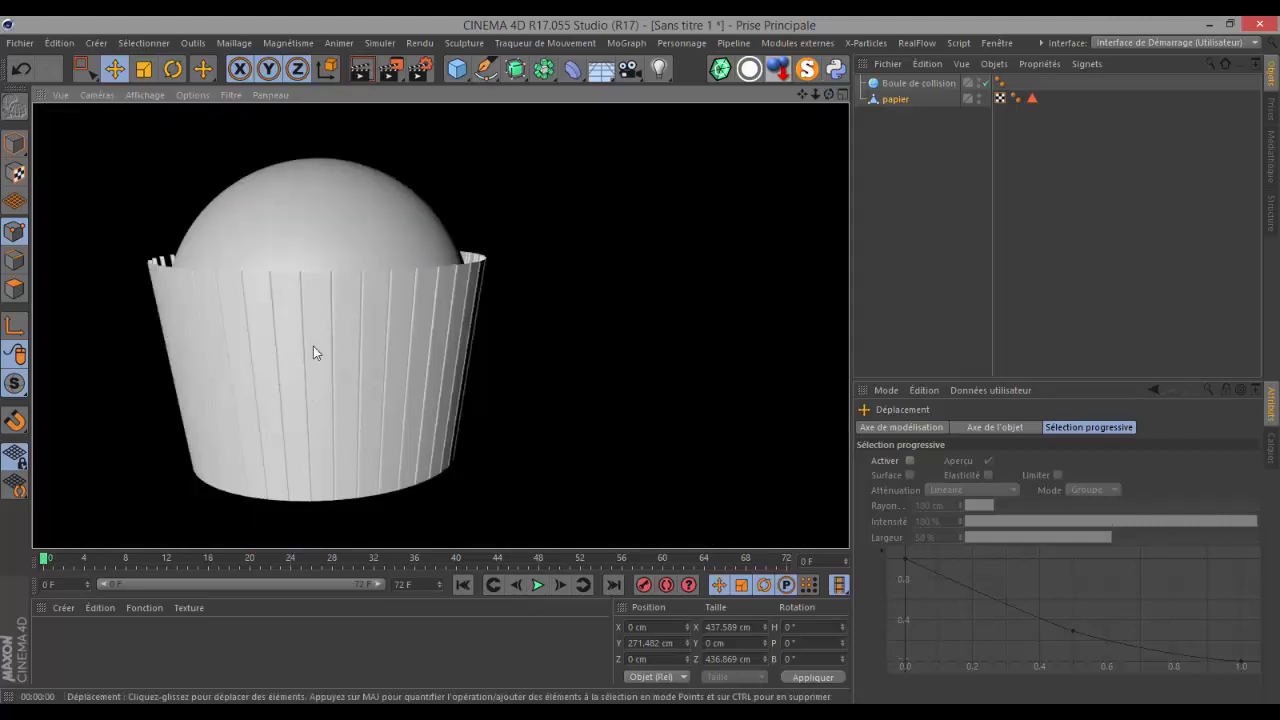
drag(829, 94, 640, 362)
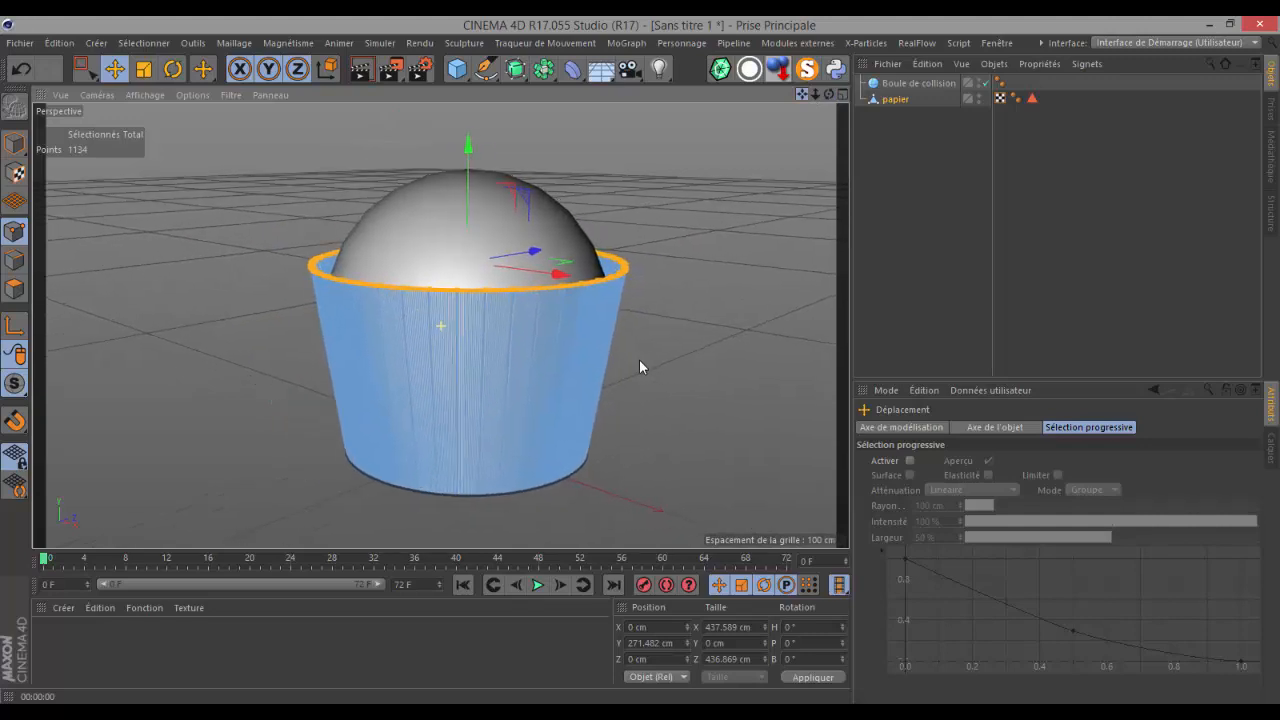
- Return to model mode, add an X-Particles System and give it an Emitter
click(15, 143)
click(866, 43)
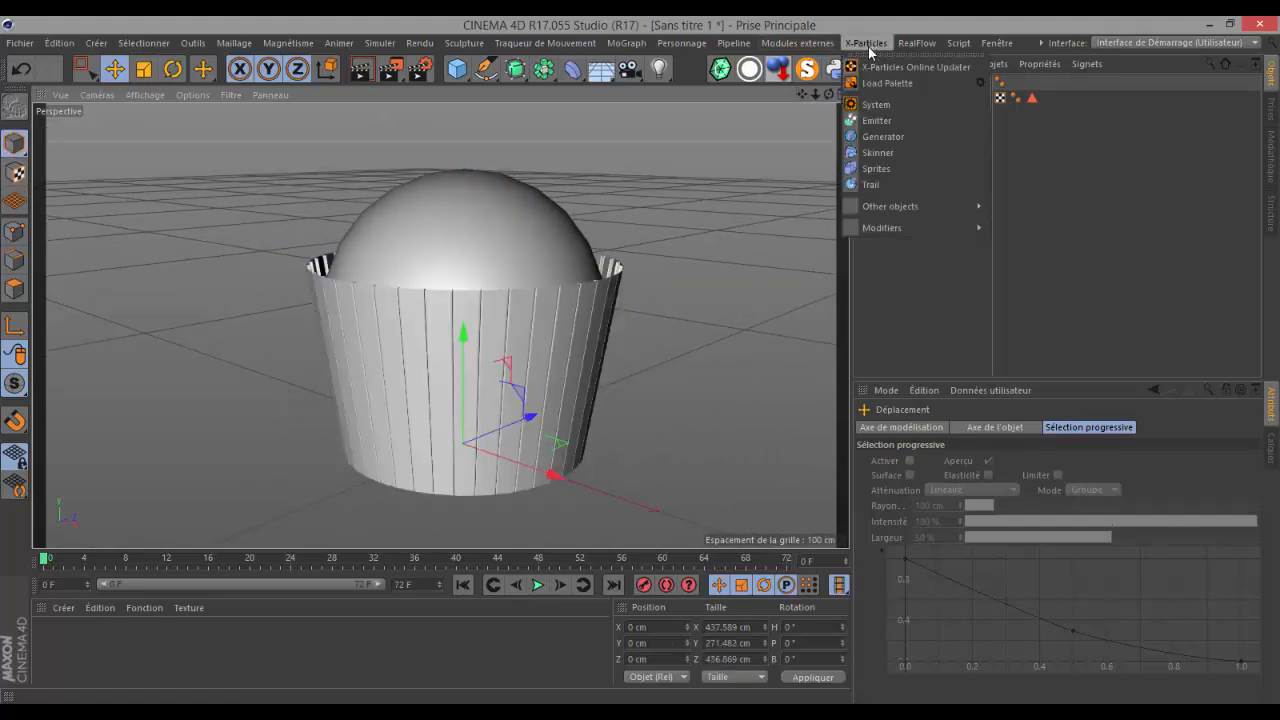
click(885, 82)
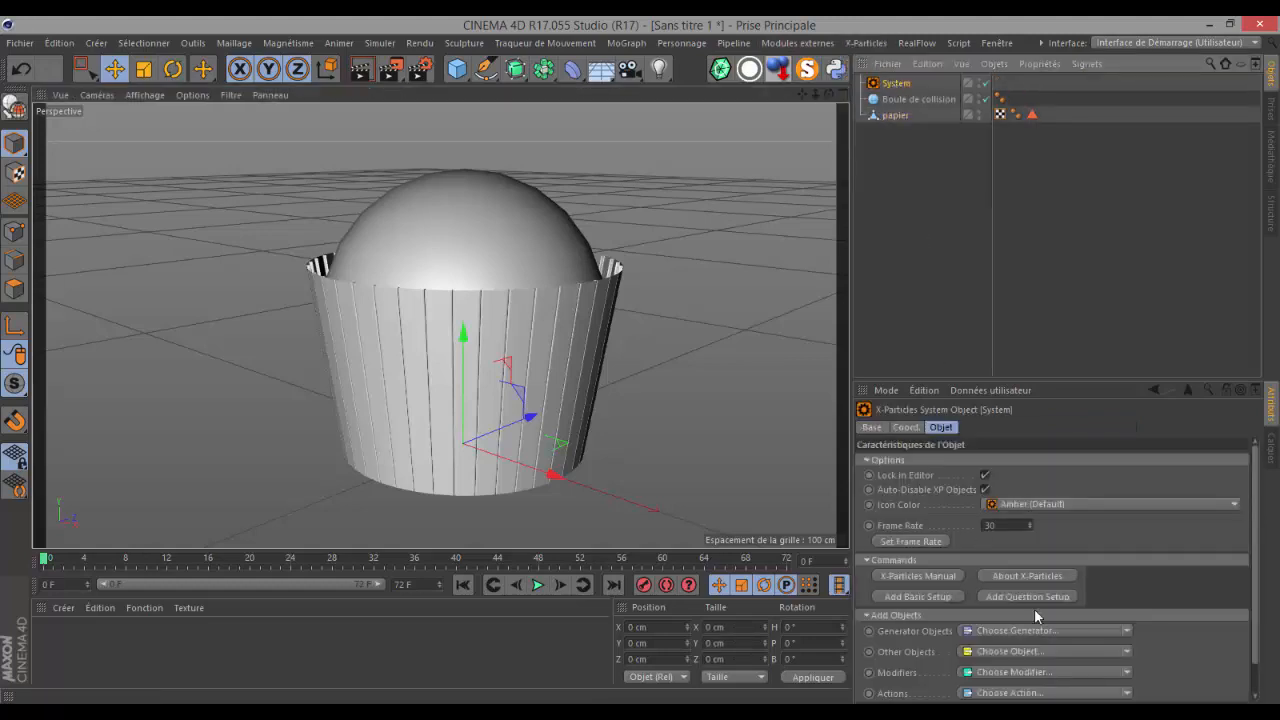
click(1128, 630)
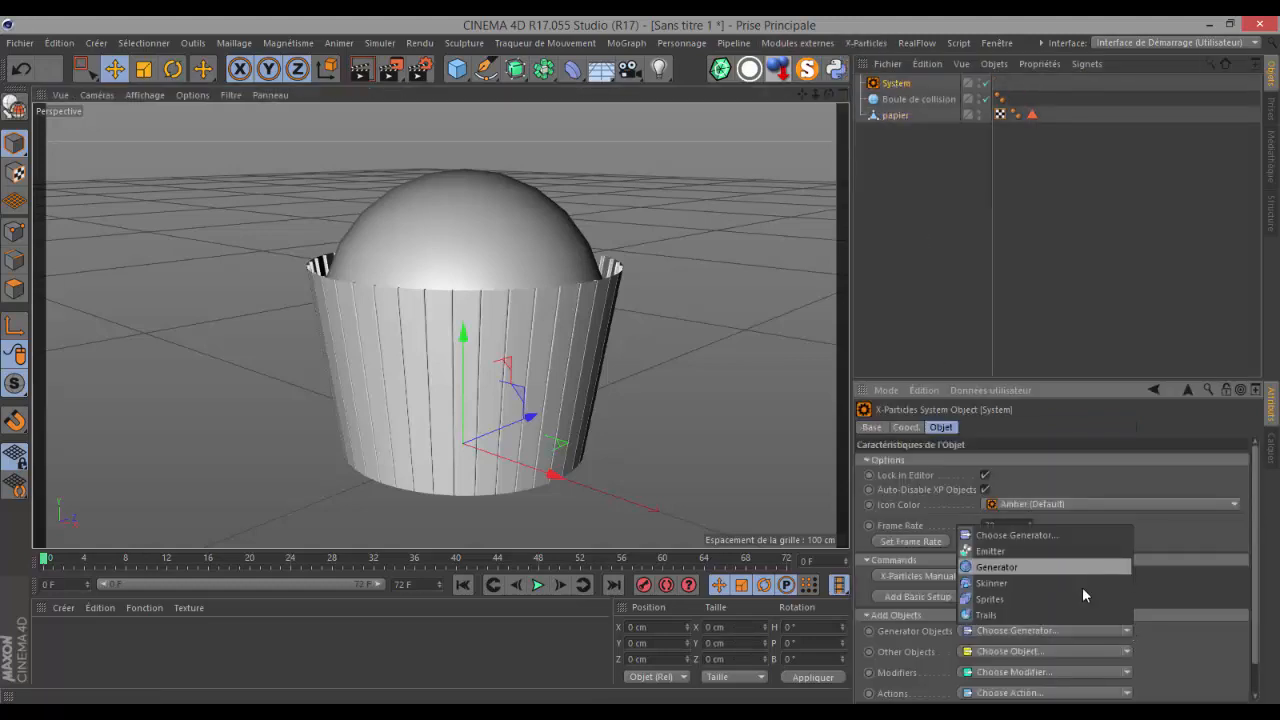
click(1074, 551)
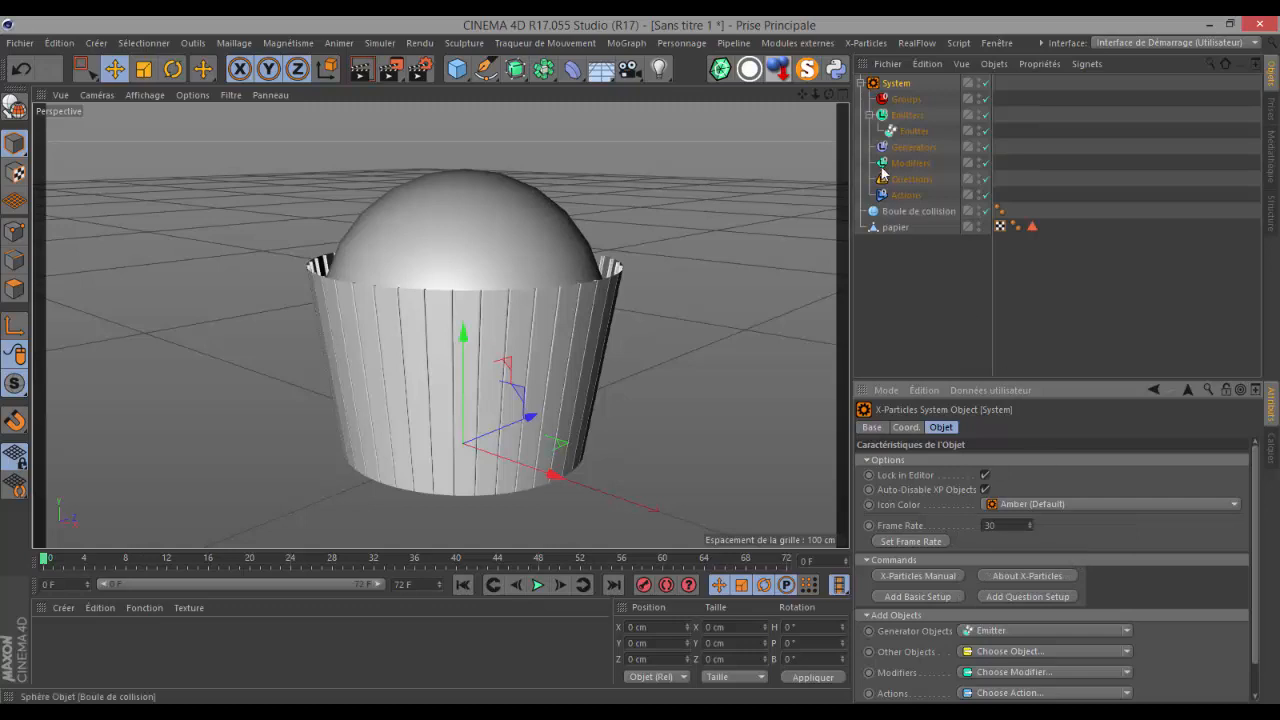
click(907, 133)
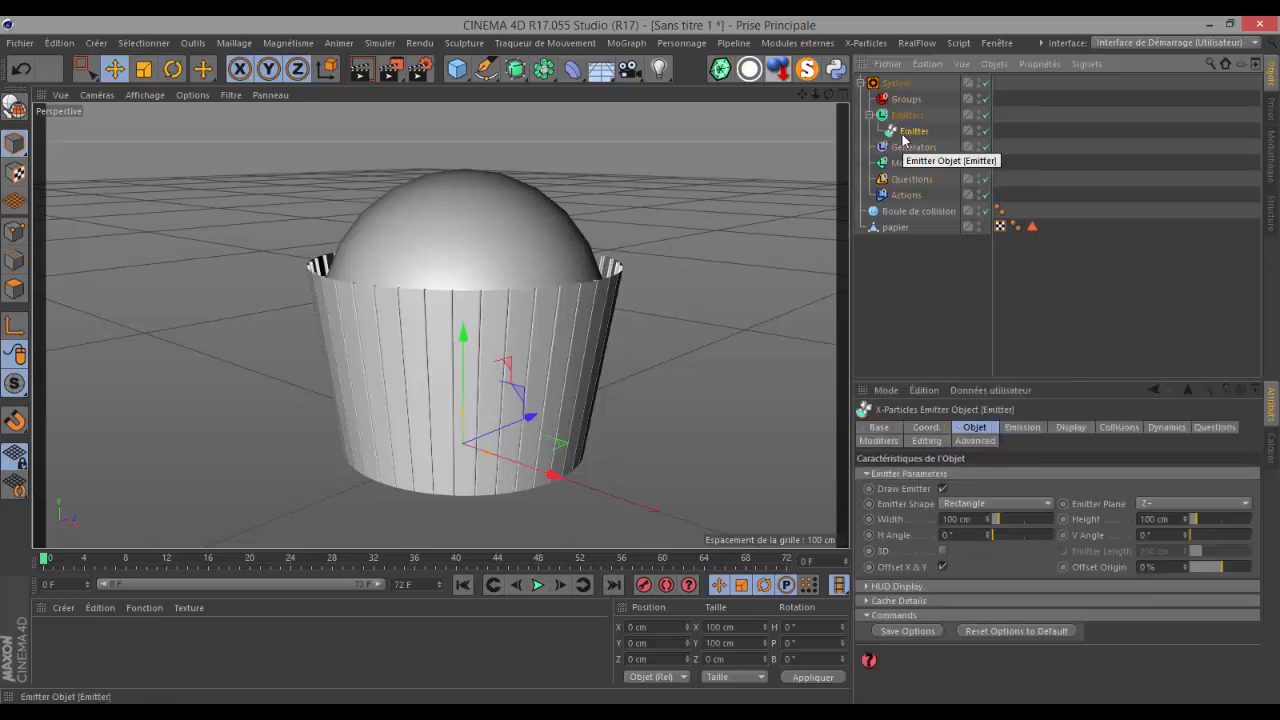
- Add a Spirale spline in the XZ plane and raise it above the sphere to about Y 422 cm
click(488, 70)
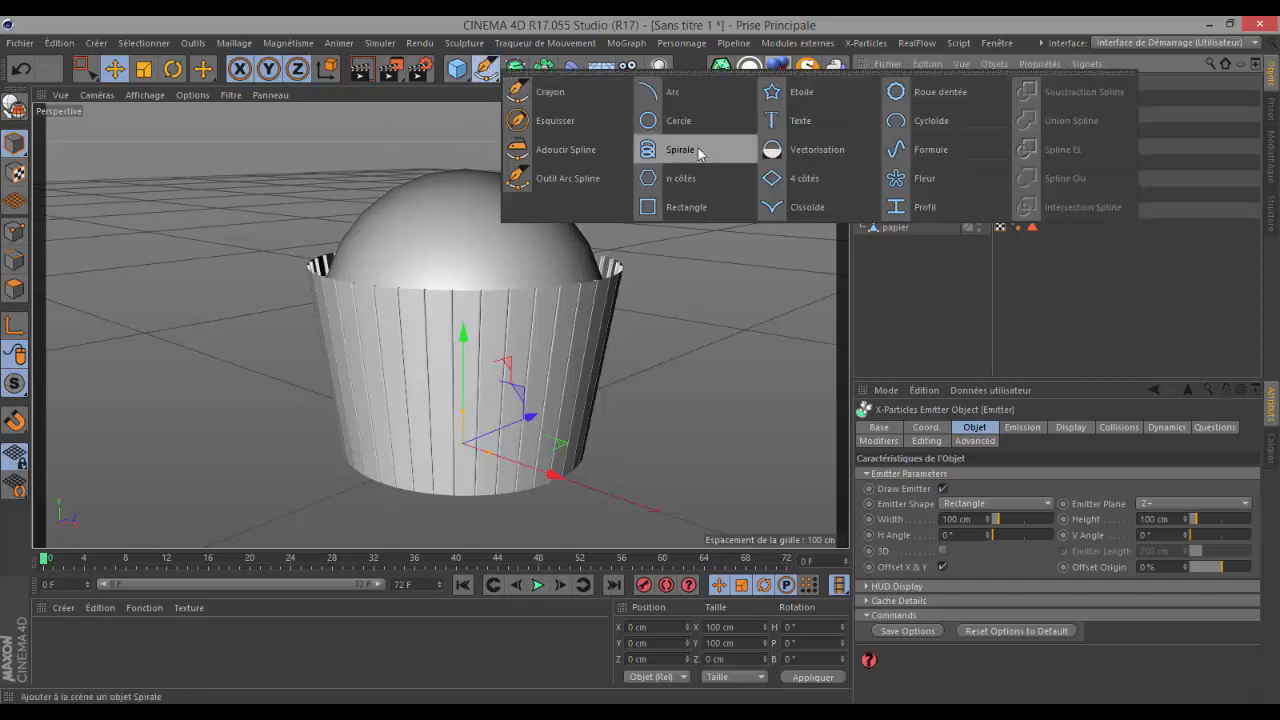
click(681, 150)
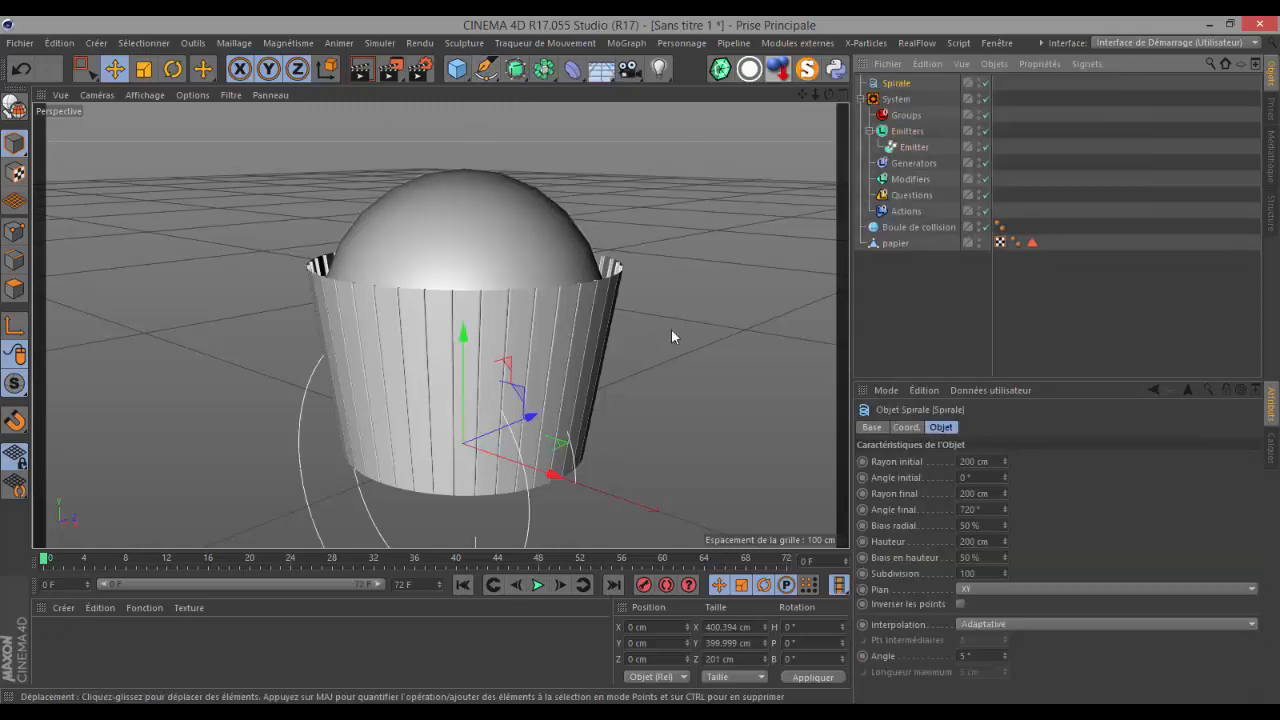
click(1028, 590)
click(1015, 637)
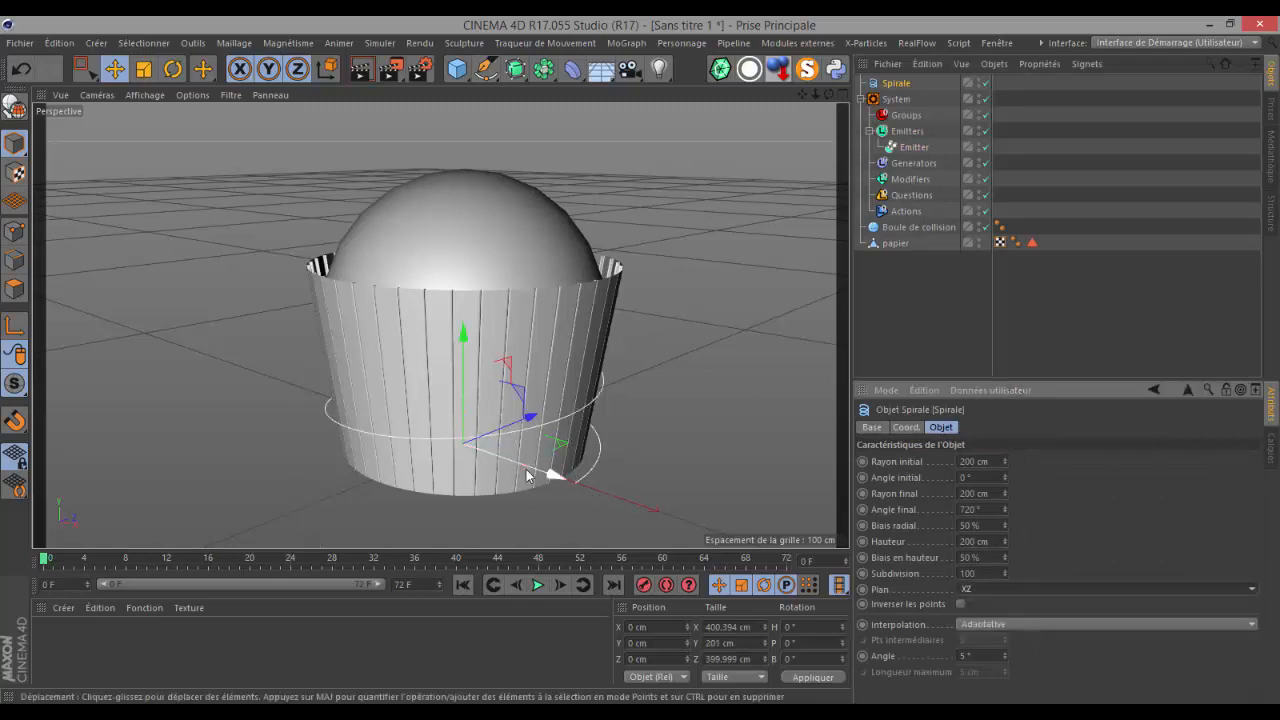
drag(463, 336, 463, 50)
scroll(467, 389, down, 4)
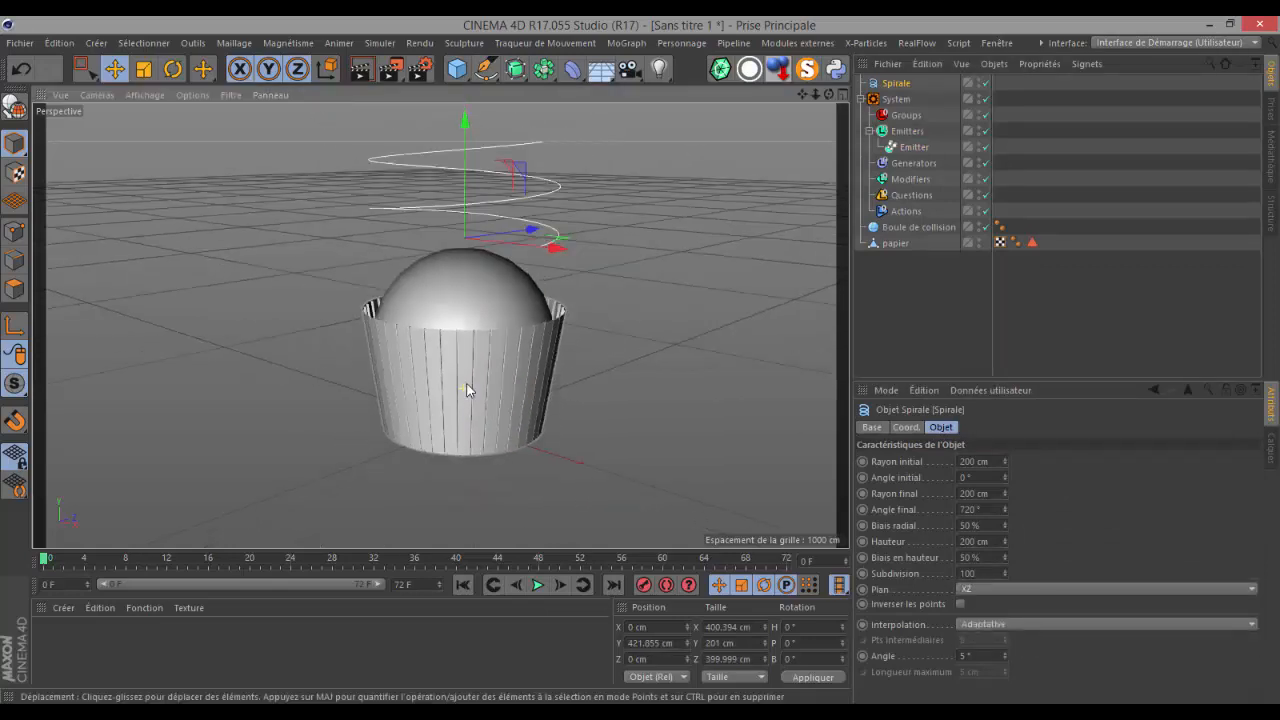
drag(803, 95, 799, 151)
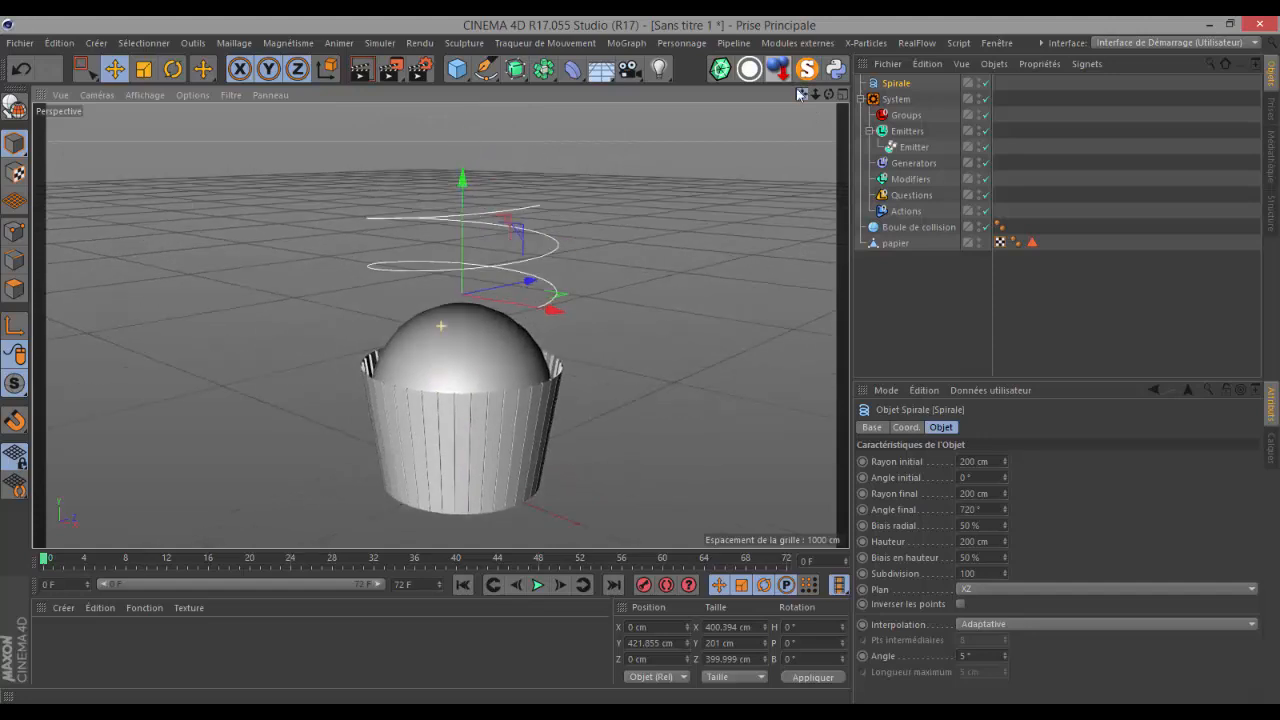
- In the top view, set the spiral's initial radius to 160 cm and its final radius to 40 cm
click(103, 96)
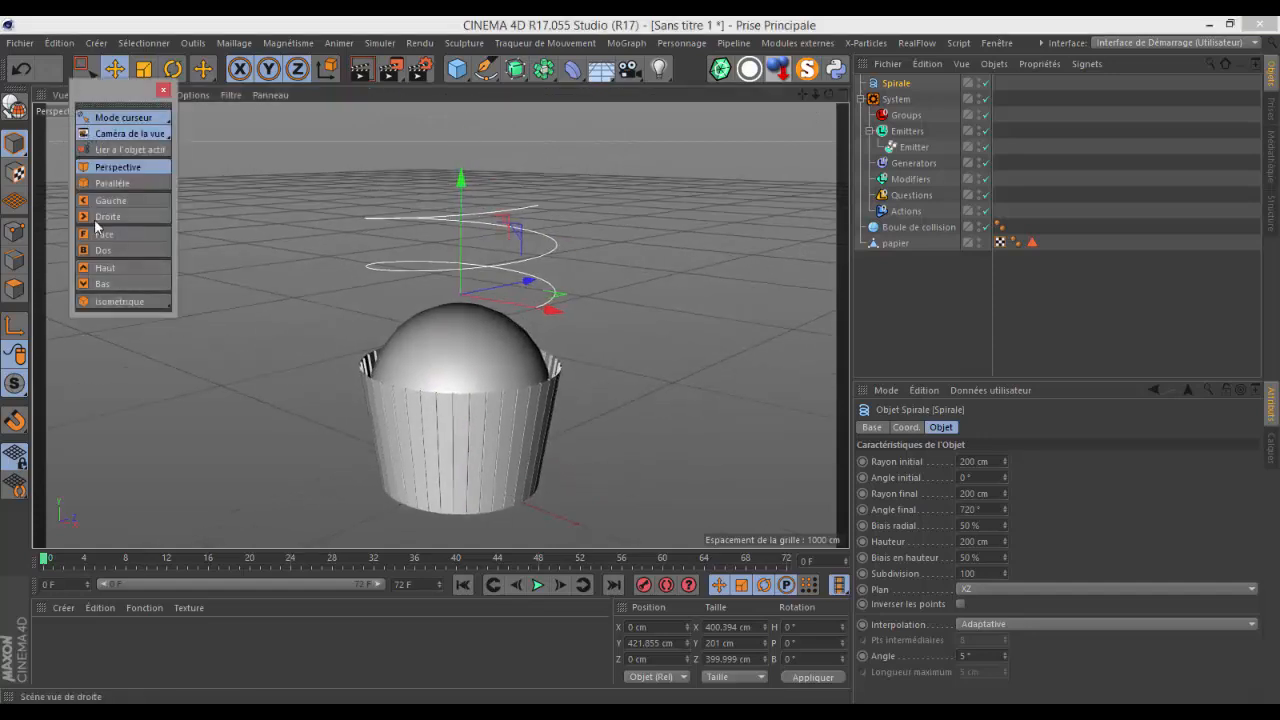
click(104, 268)
click(163, 90)
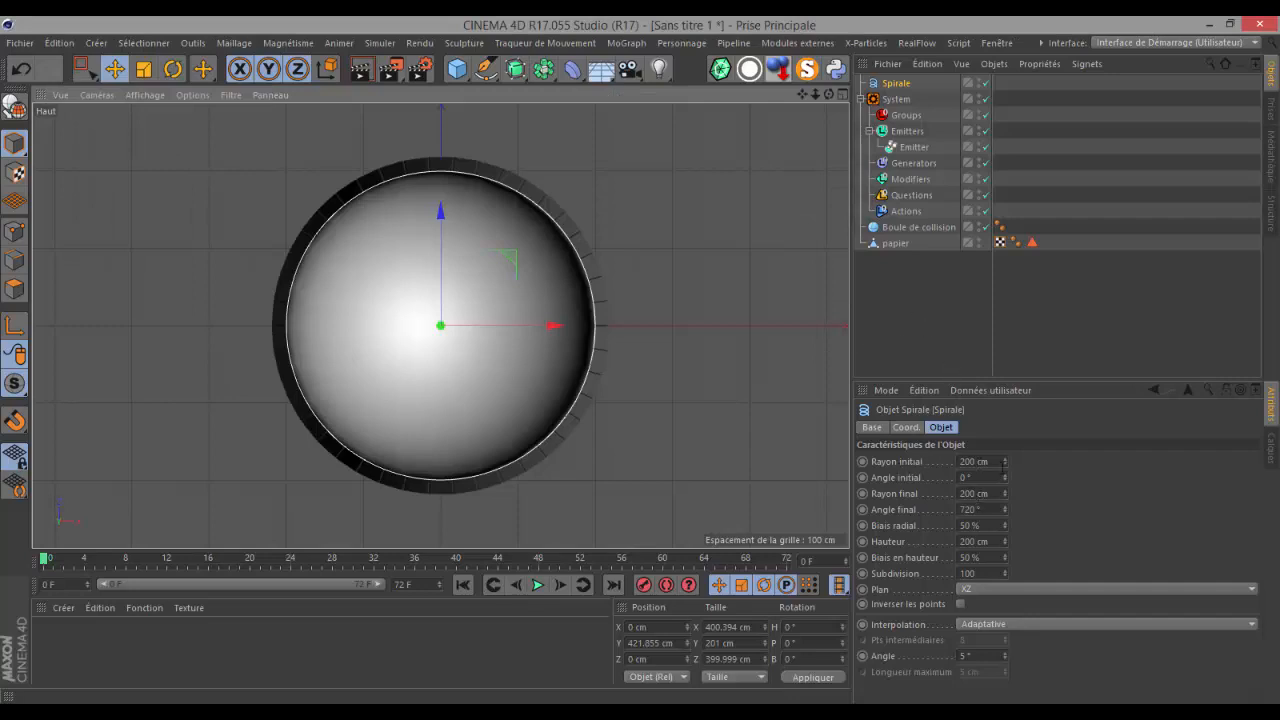
drag(1004, 460, 1007, 494)
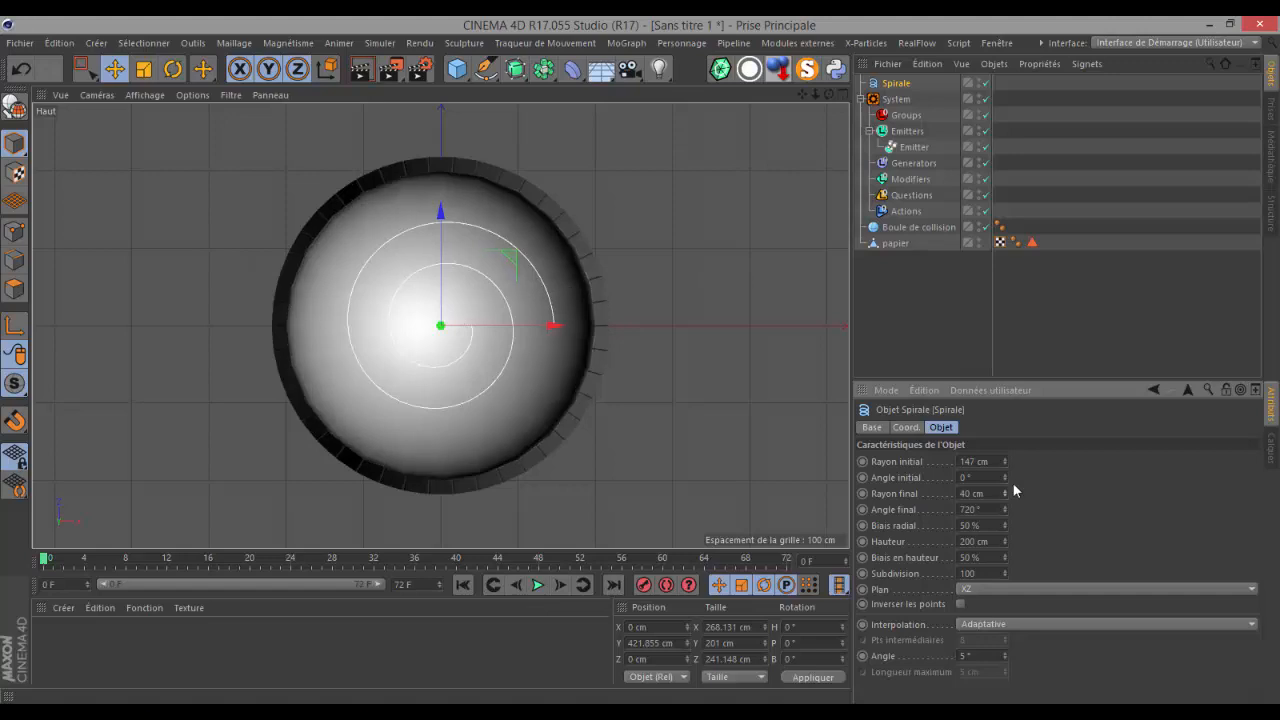
drag(1004, 464, 1005, 466)
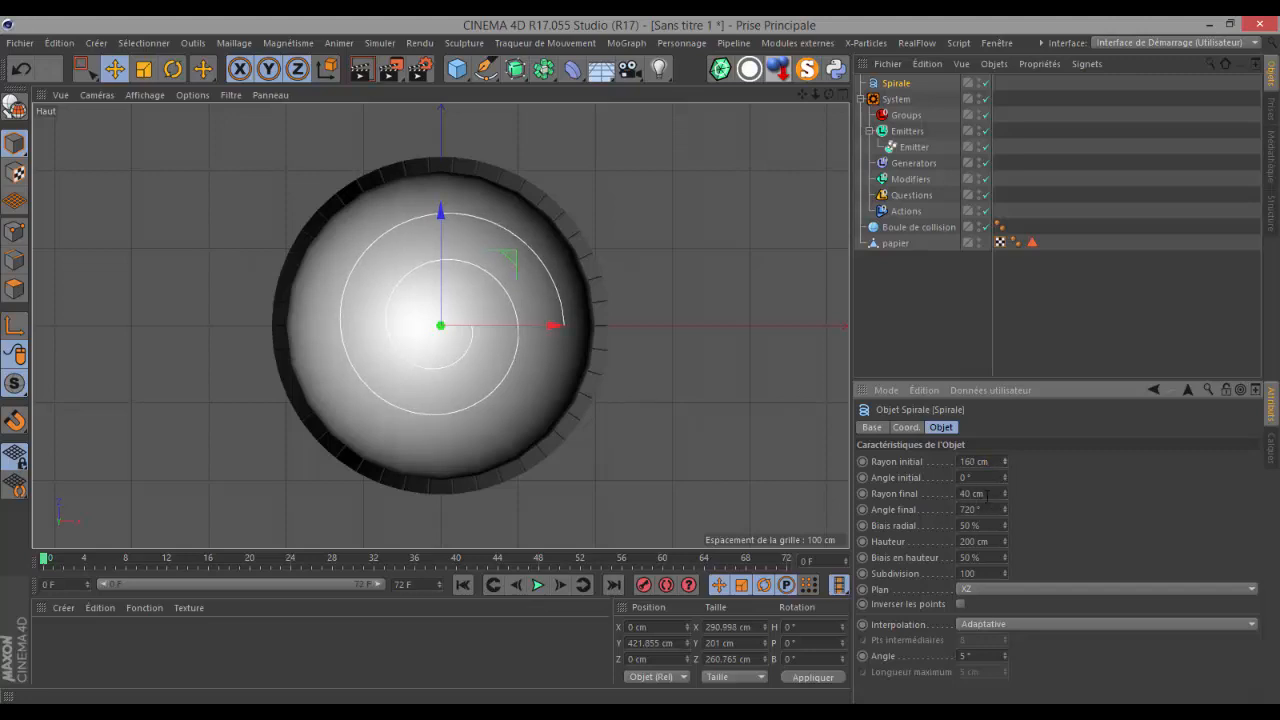
- Set the spiral's final angle to 540° and its interpolation to Uniforme
click(984, 510)
text(540)
key(Return)
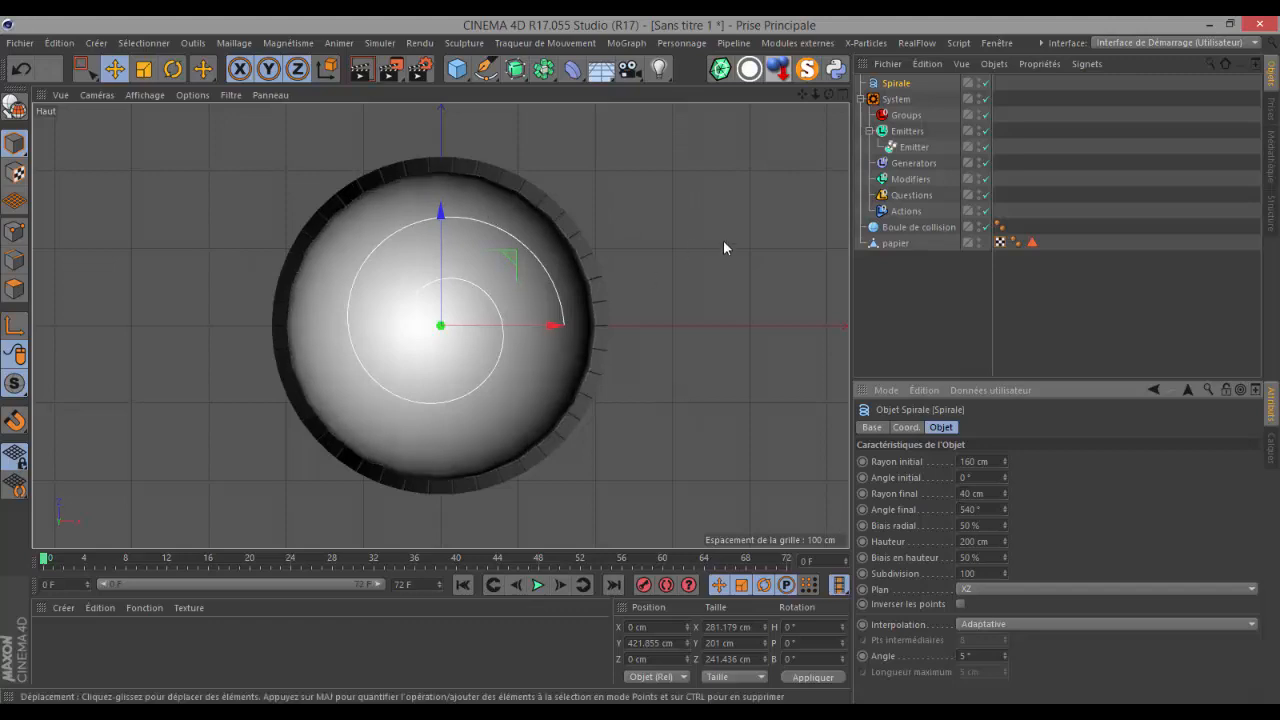
click(992, 626)
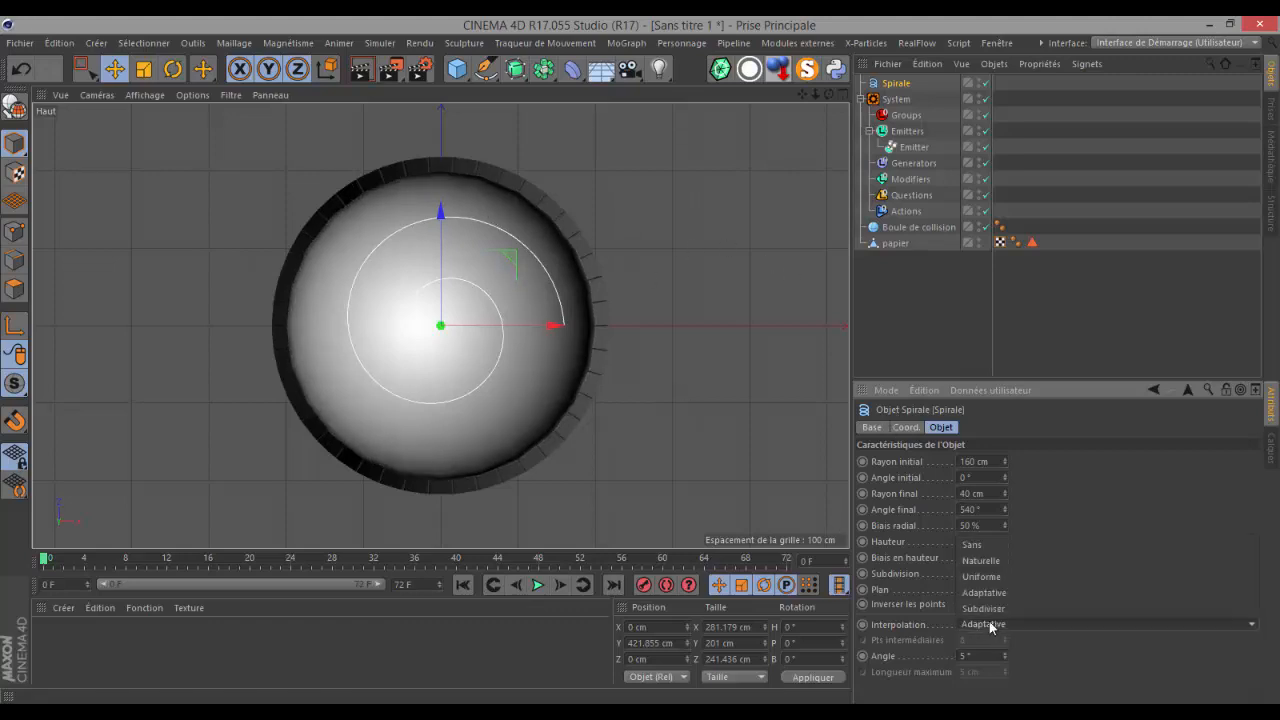
click(977, 573)
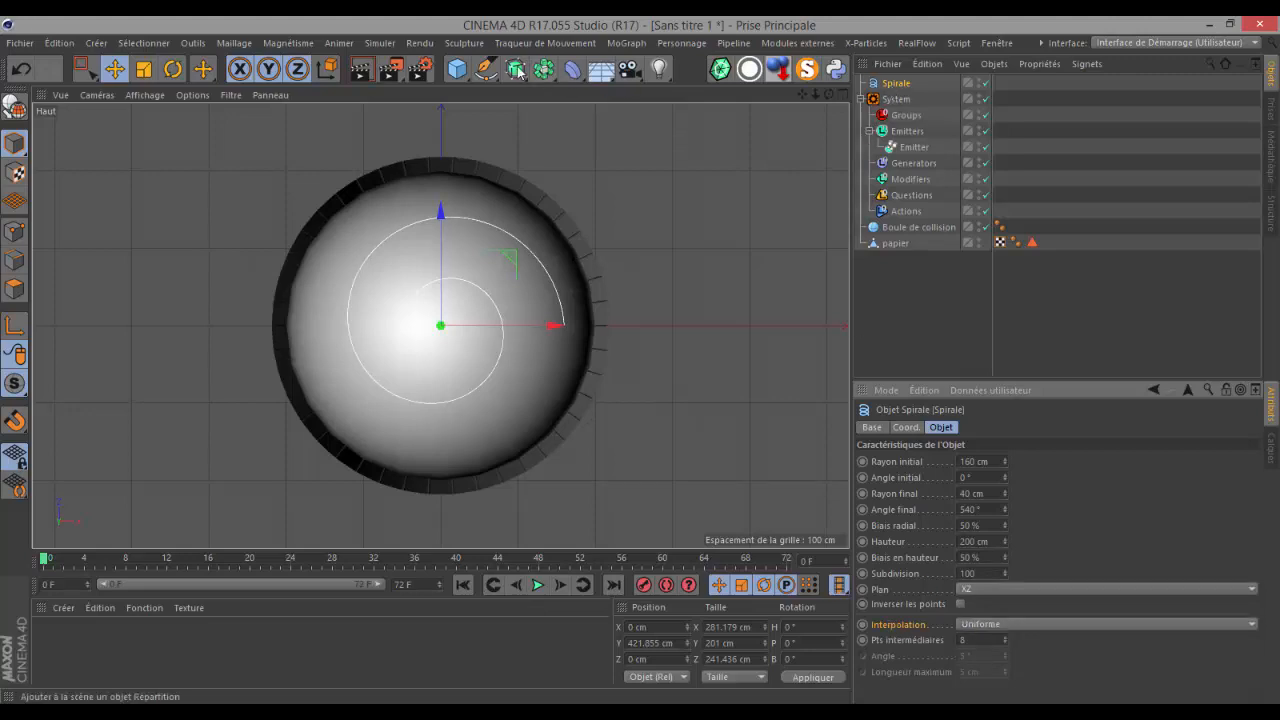
- Return to the perspective view, add an Etoile spline and raise it above the sphere to about Y 510 cm
click(92, 95)
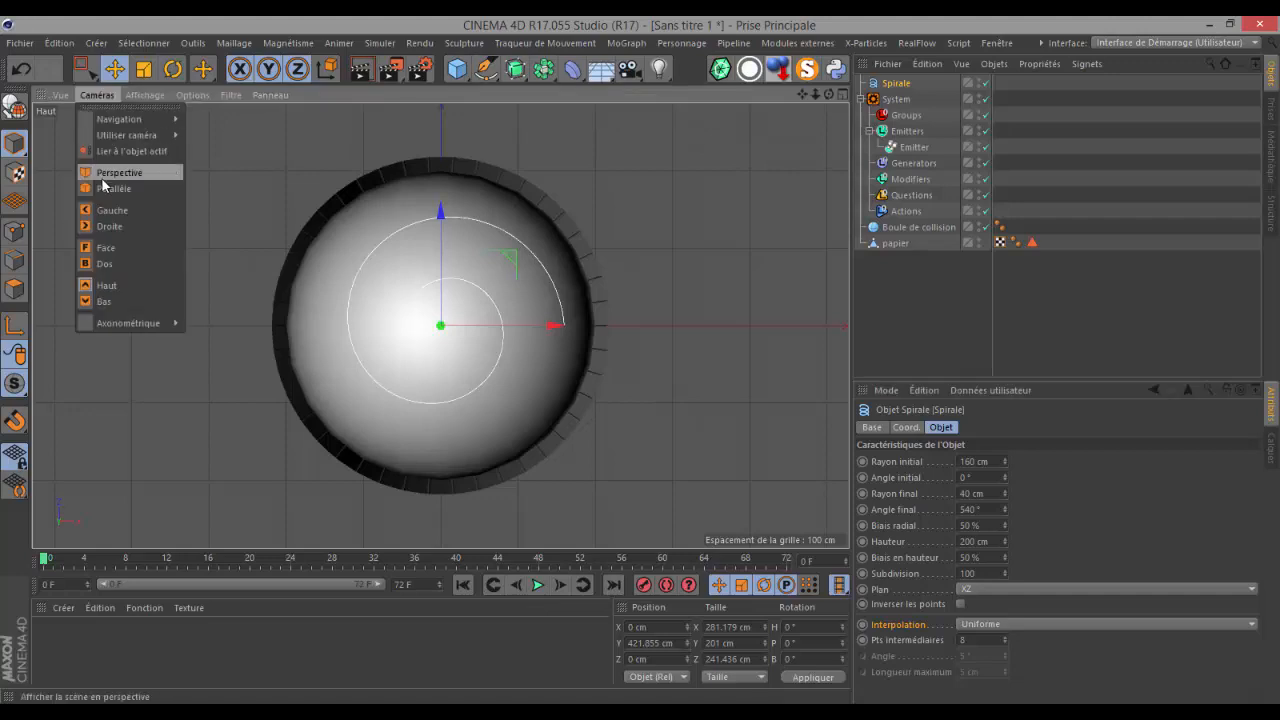
click(101, 177)
scroll(373, 216, down, 5)
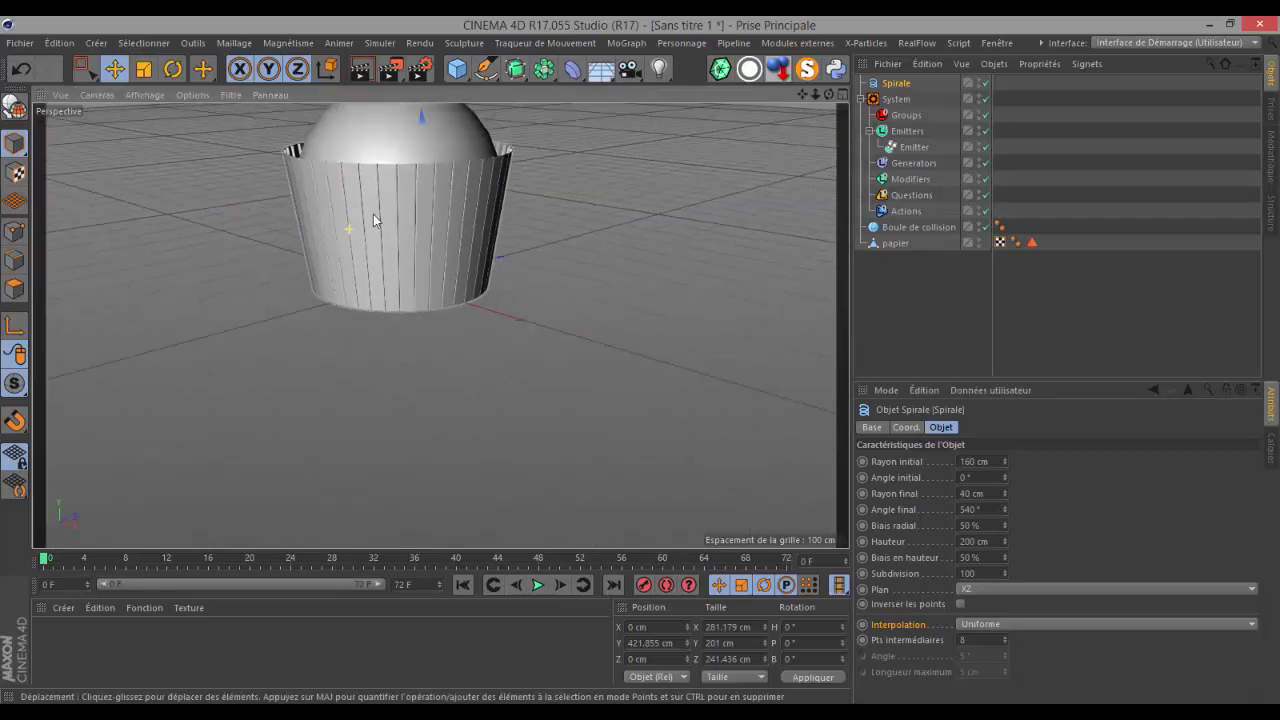
drag(803, 95, 643, 372)
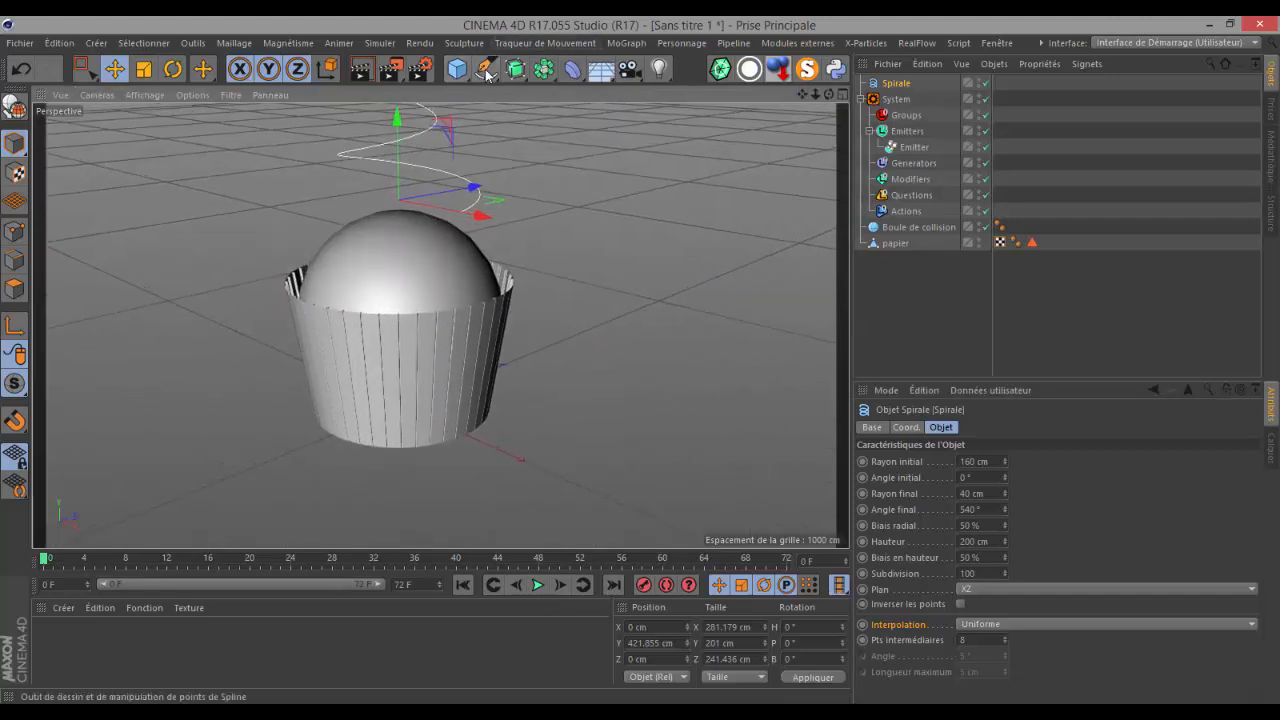
click(486, 68)
click(797, 92)
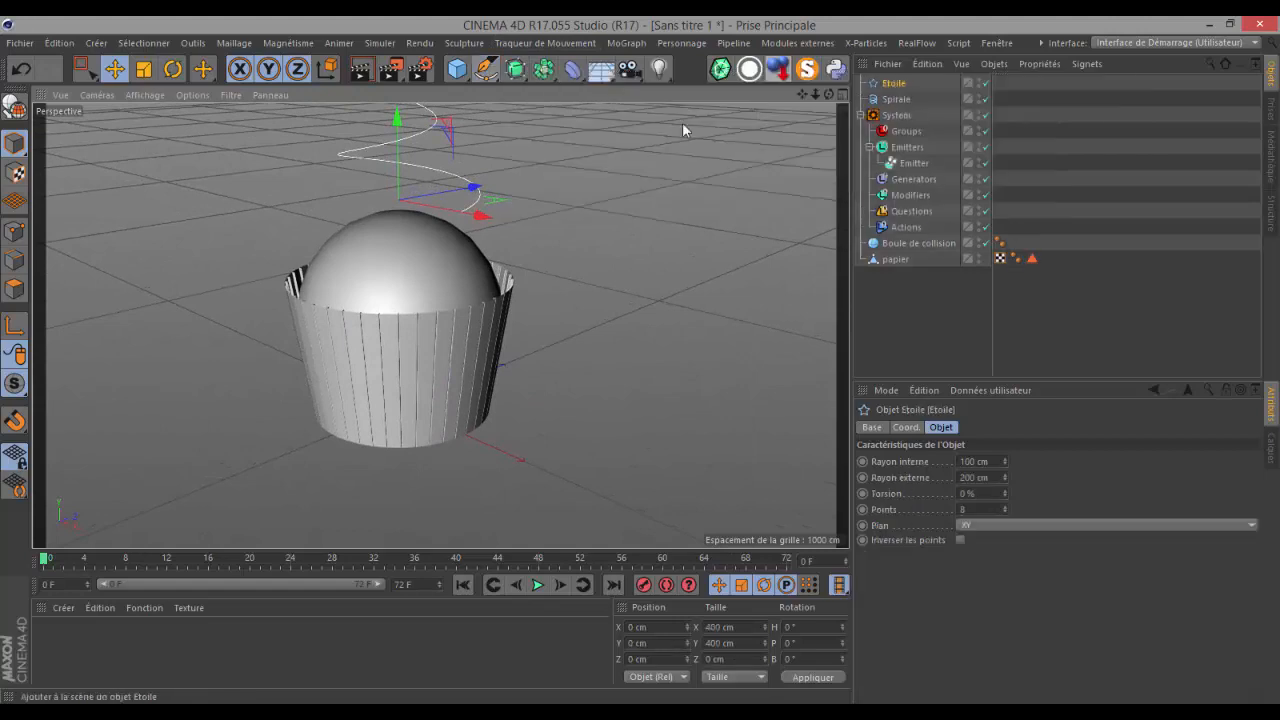
drag(400, 300, 399, 48)
scroll(401, 396, down, 4)
scroll(371, 245, up, 2)
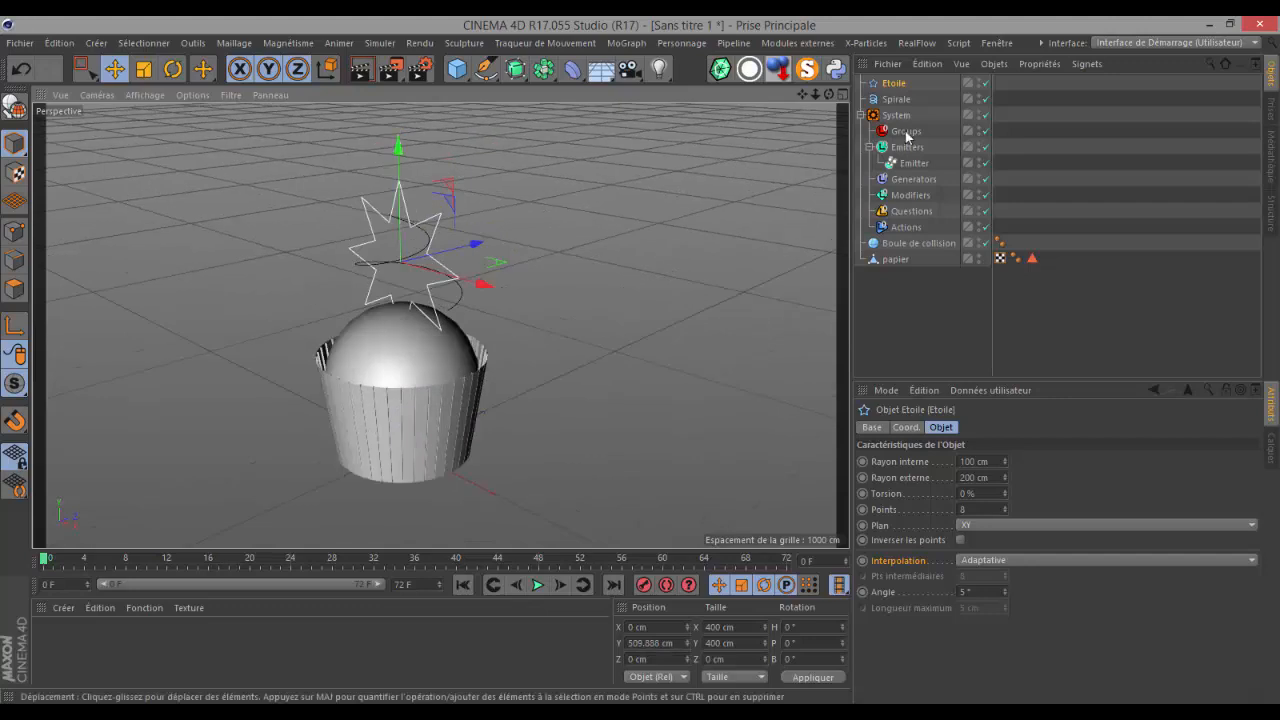
- Give the star spline 5 points, an inner radius of 15 cm and an outer radius of 75 cm
click(977, 509)
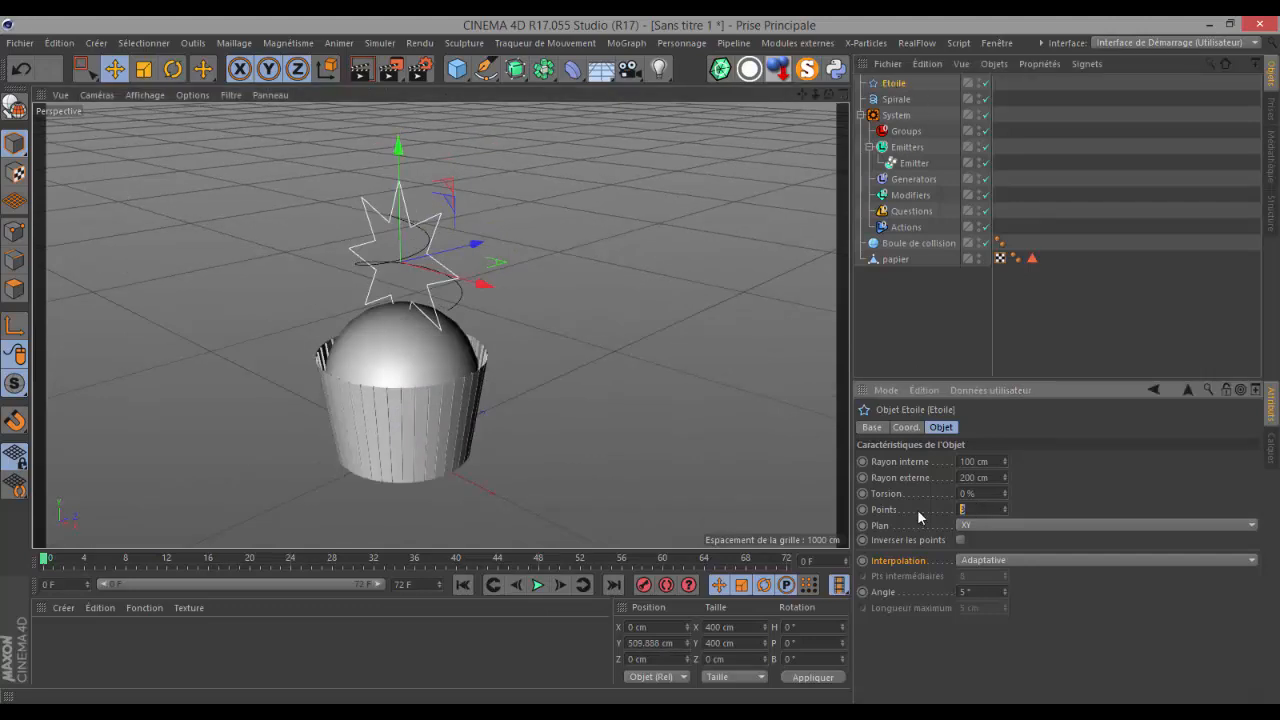
text(5)
key(Return)
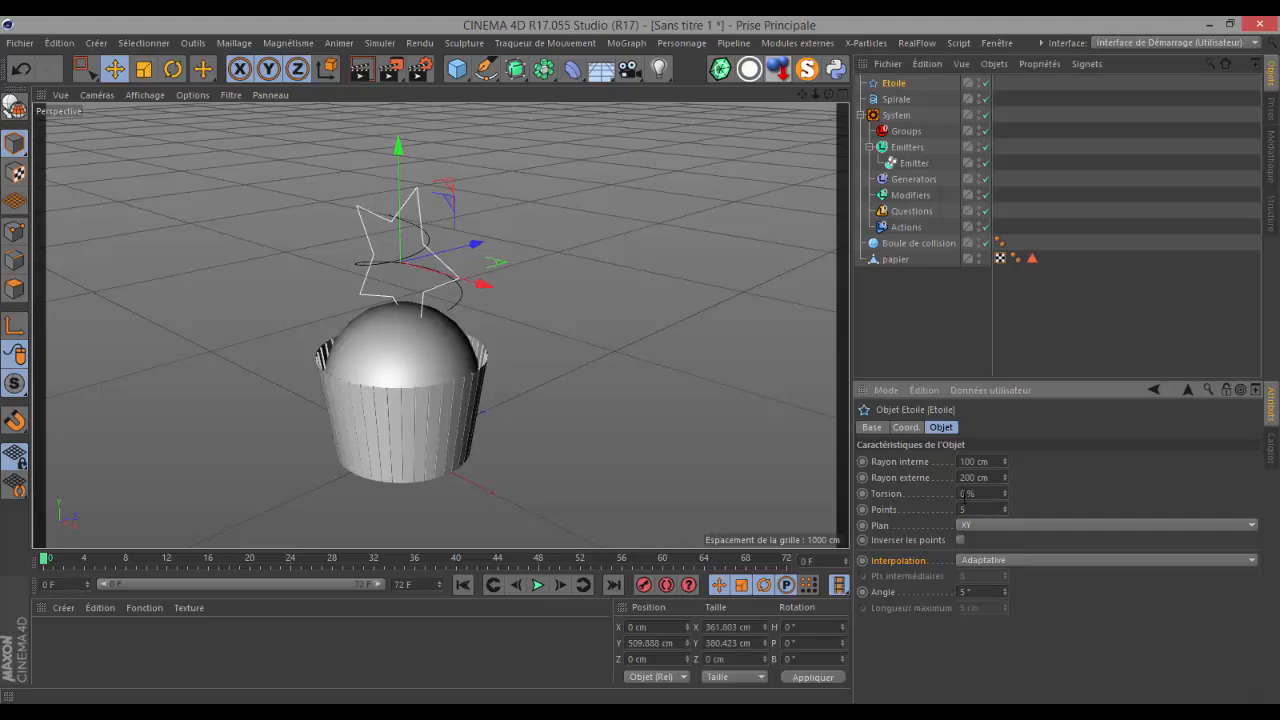
drag(1006, 459, 1006, 482)
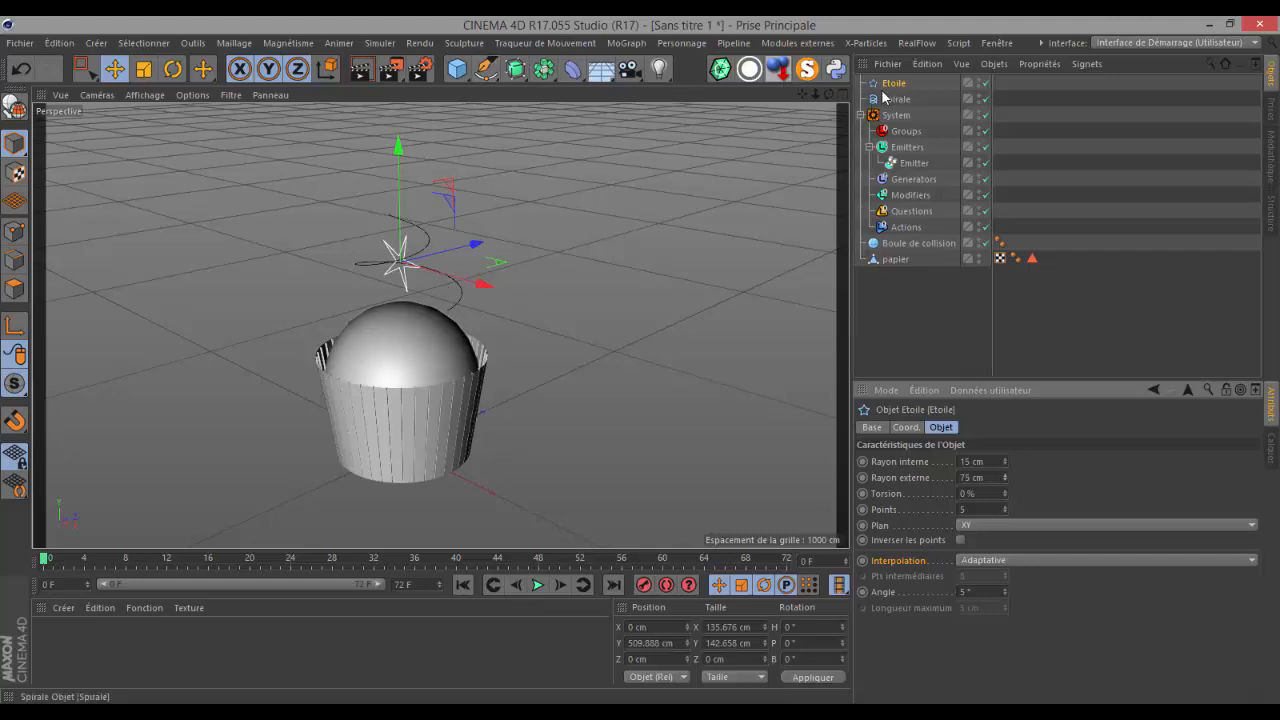
- Put the star spline inside an Extrusion generator and set its Z movement to 40 cm
click(515, 75)
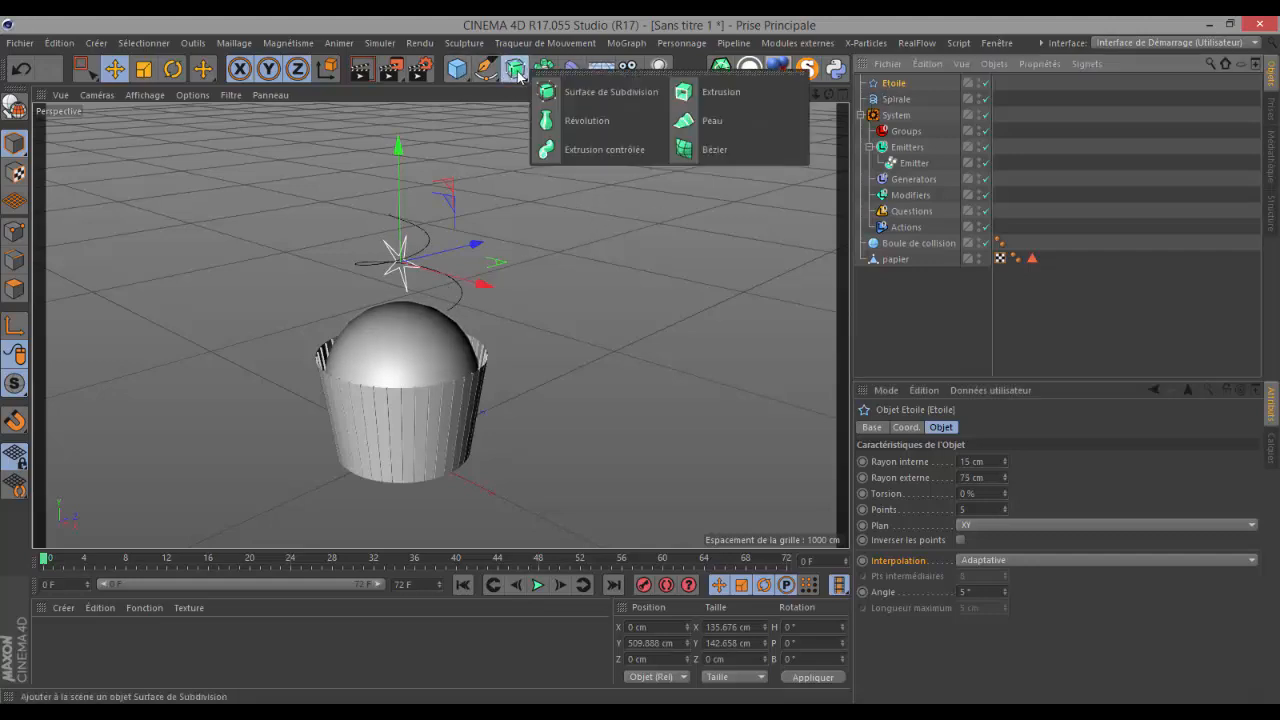
alt+click(690, 100)
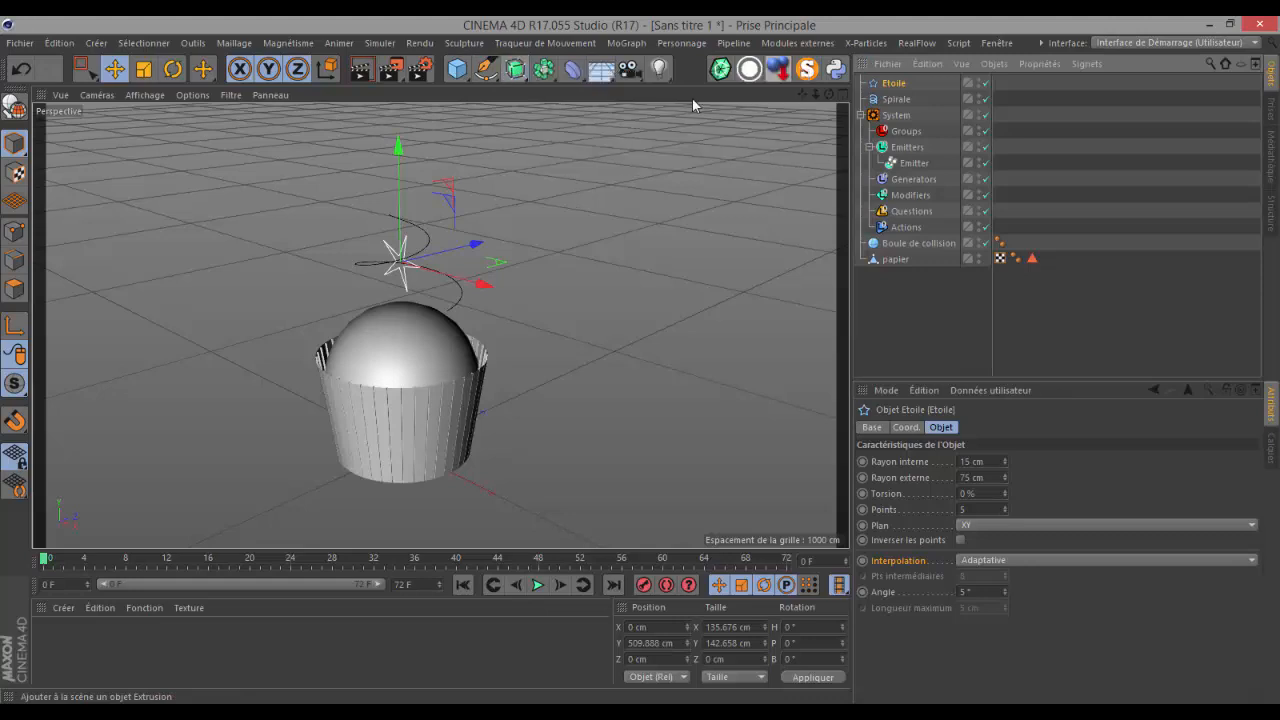
scroll(405, 257, up, 2)
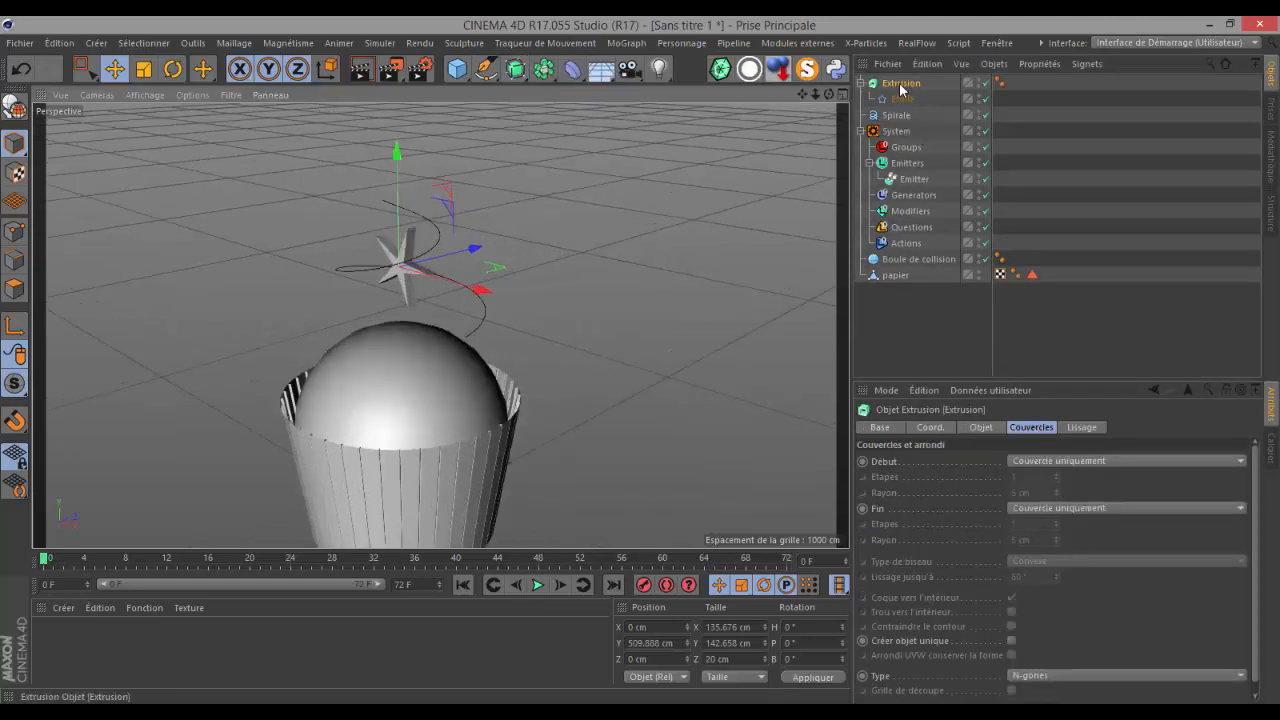
click(980, 427)
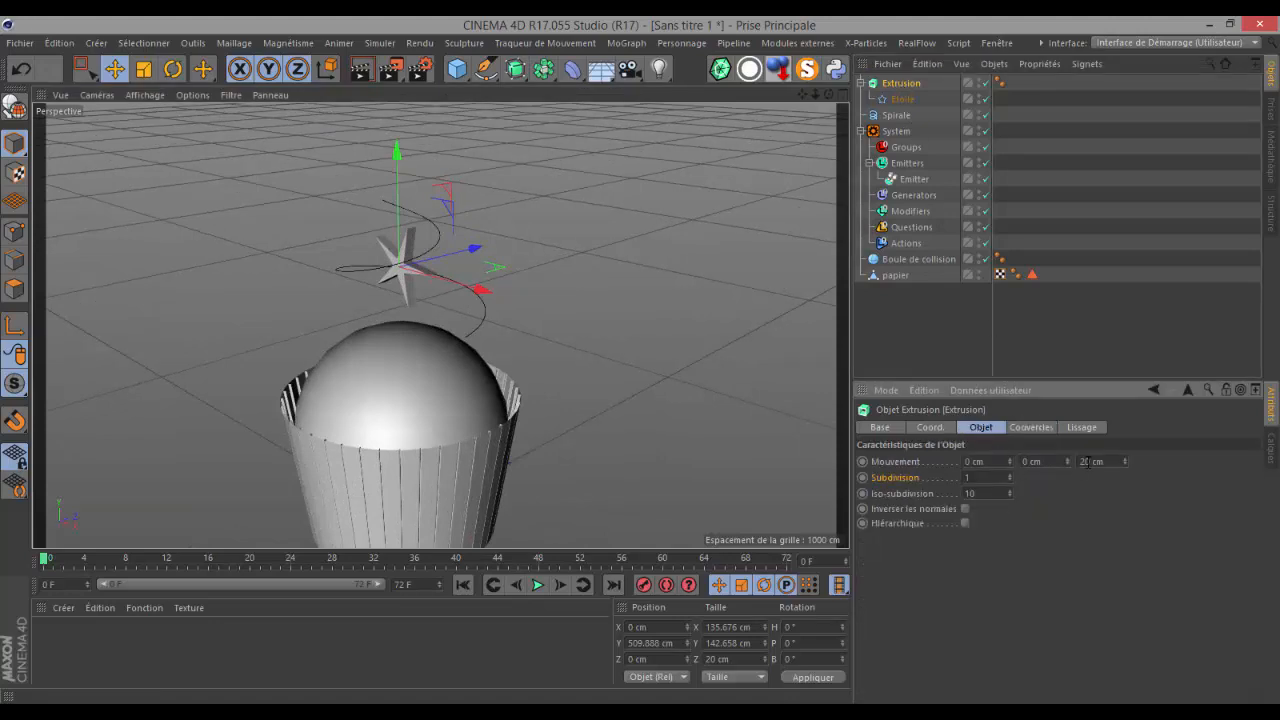
key(Return)
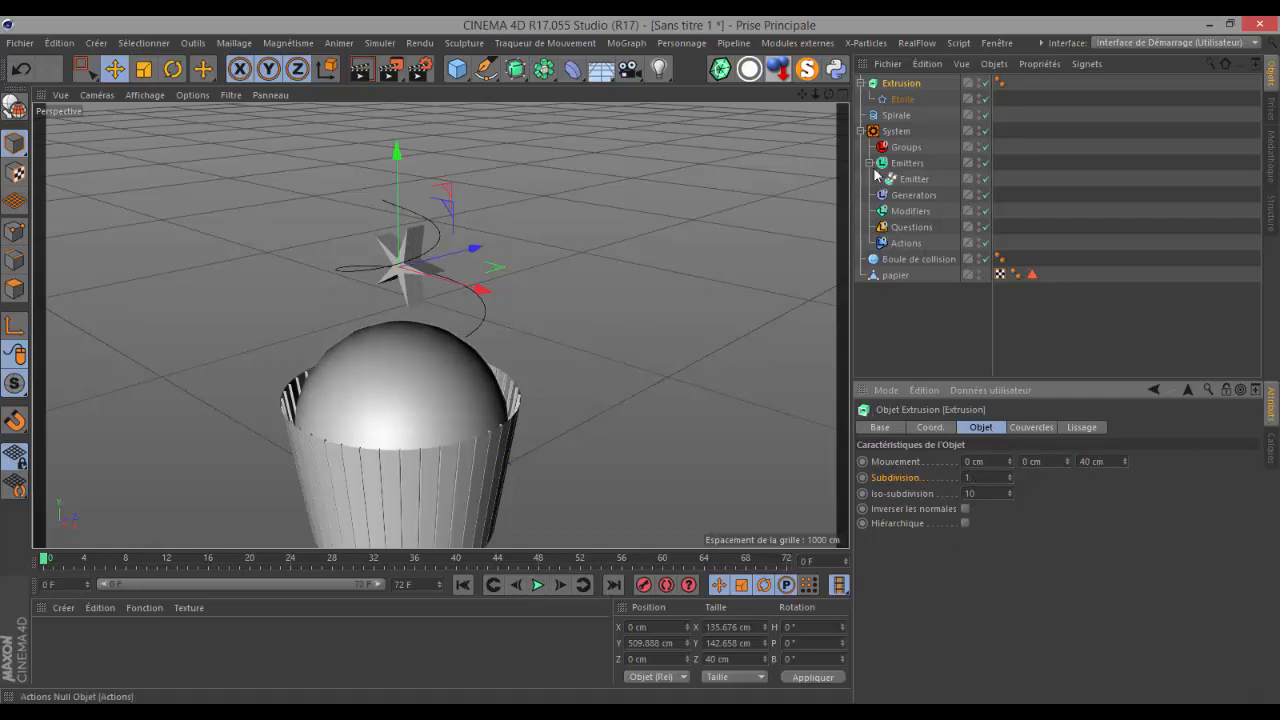
- Connect the Extrusion and its Etoile spline into a single polygon object, deleting the originals
click(896, 90)
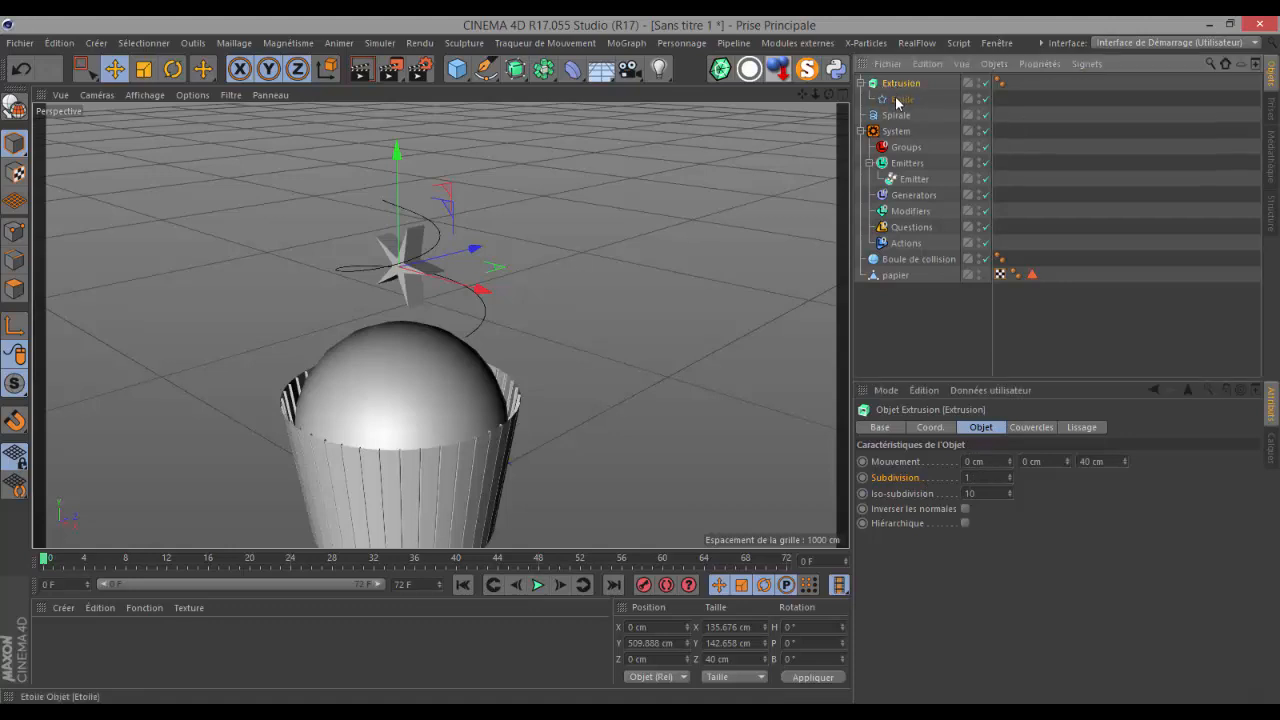
ctrl+click(902, 100)
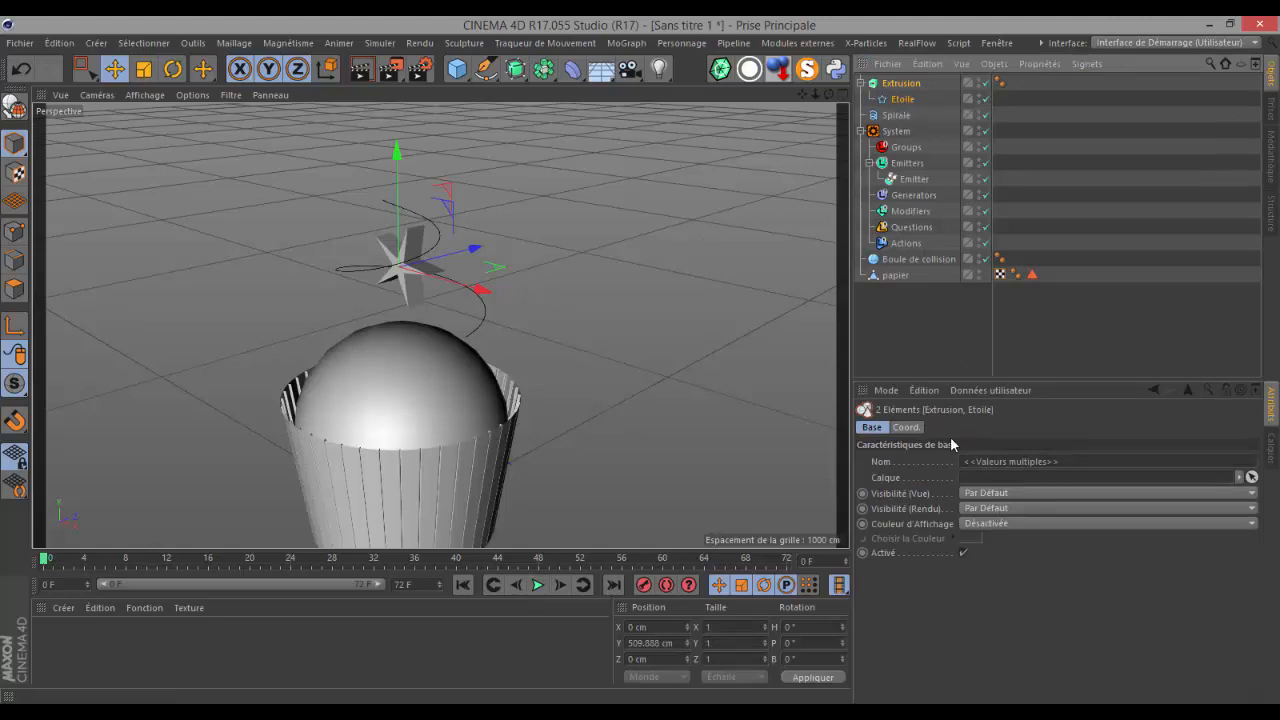
right_click(918, 102)
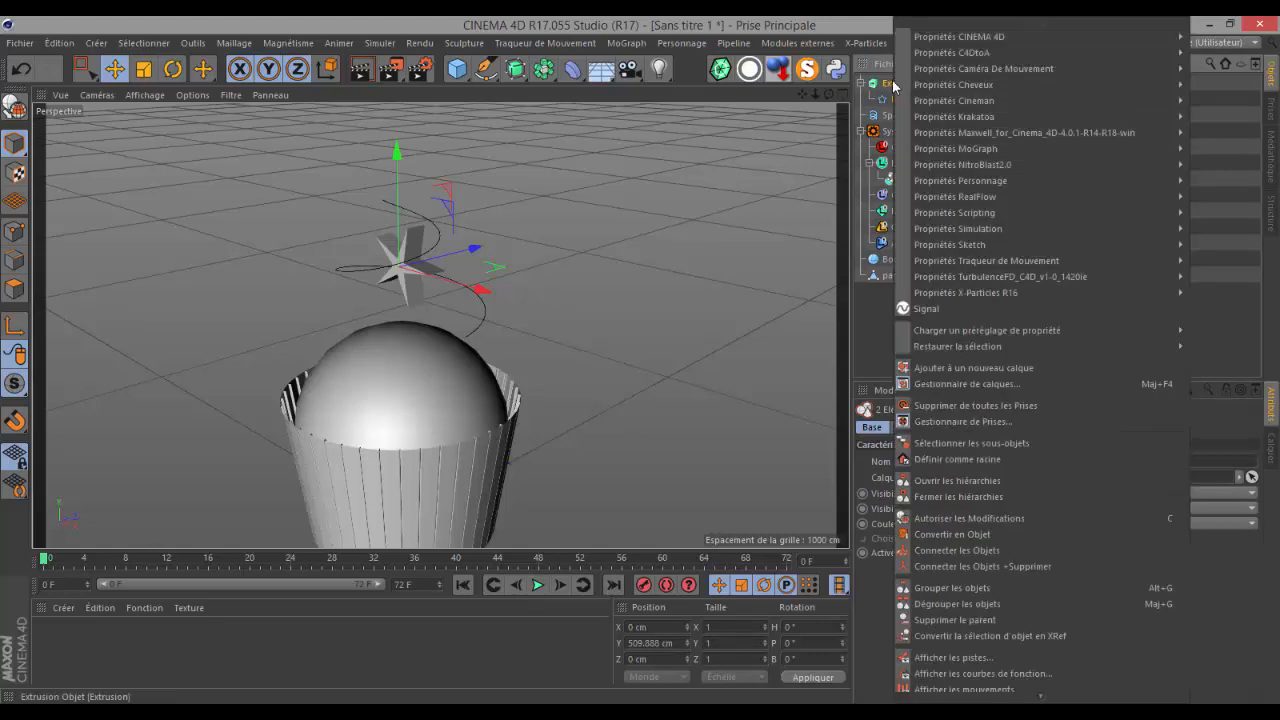
click(973, 566)
- Select all points of the extruded star mesh and merge the duplicates with Optimiser
click(33, 241)
key(ctrl+a)
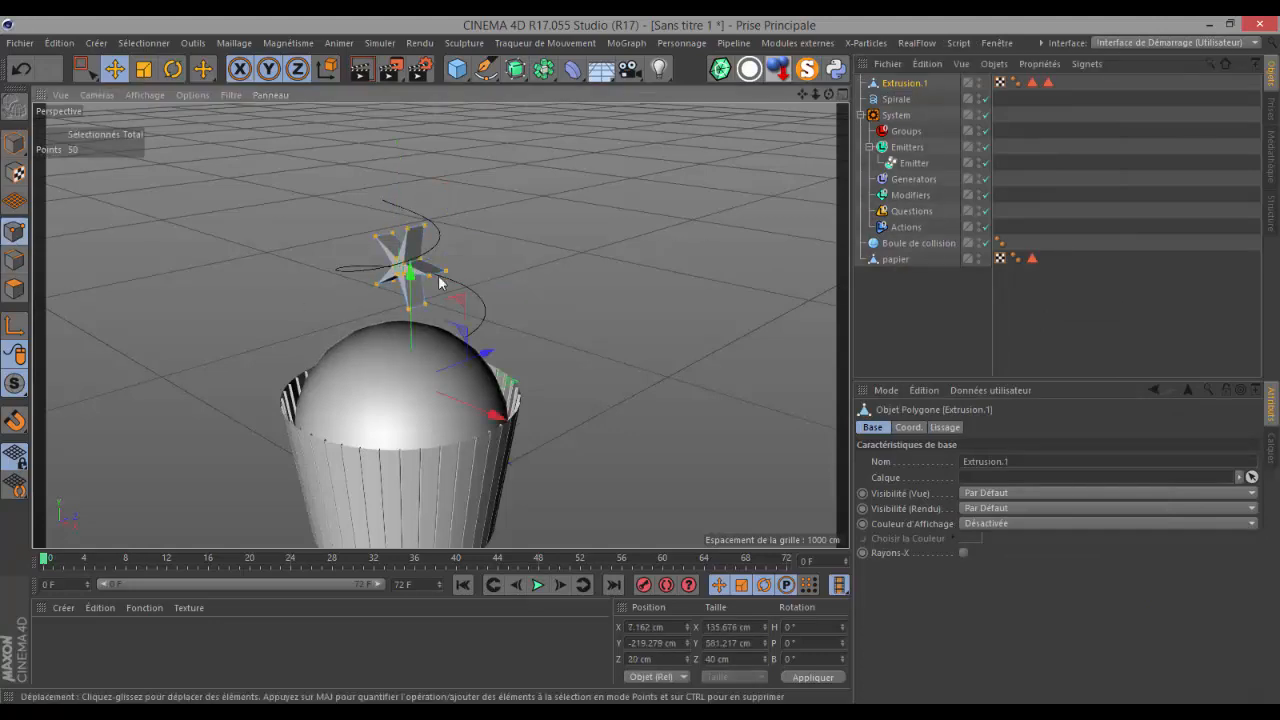
click(220, 44)
mouse_move(237, 80)
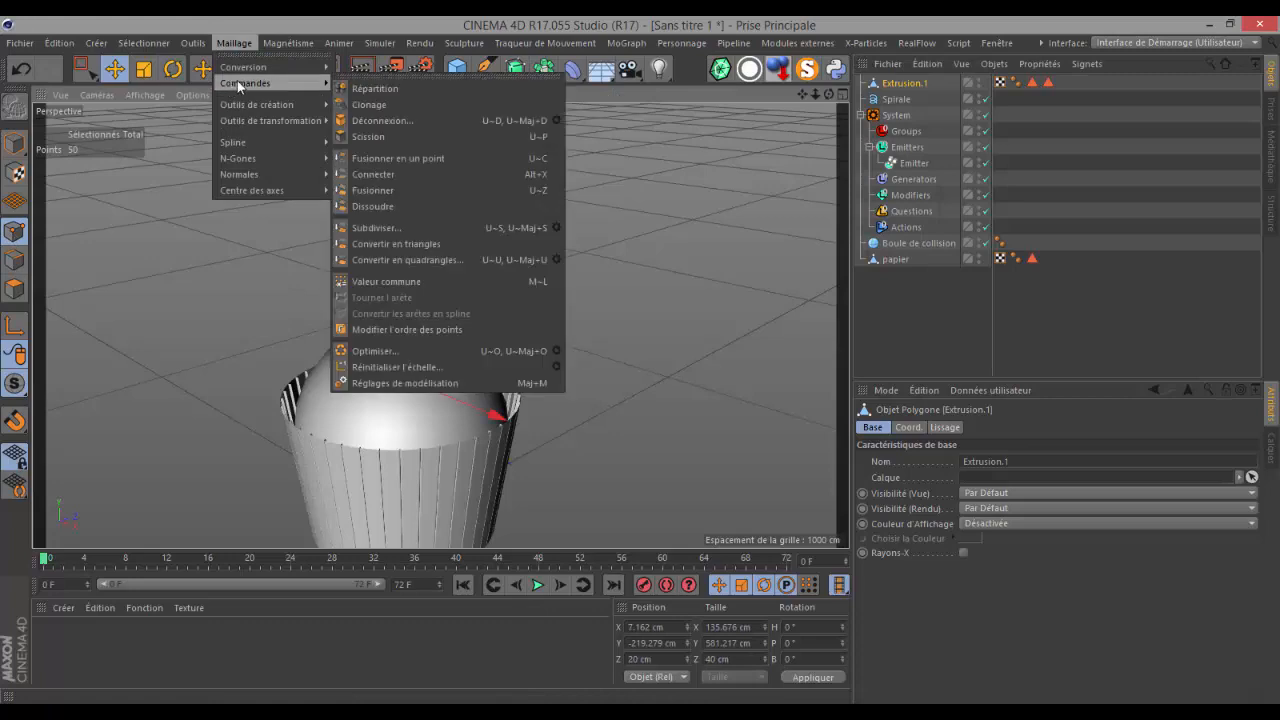
click(375, 351)
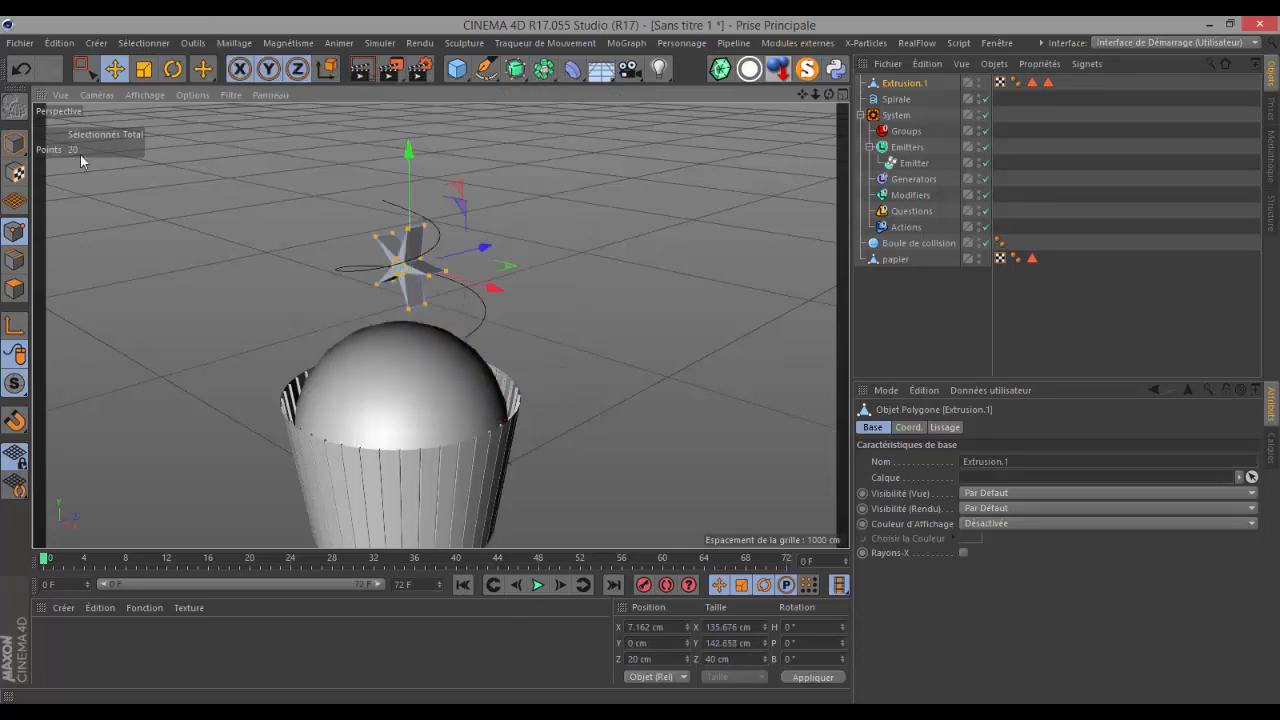
- Rename the extruded star object as "Emitter étoile"
scroll(475, 280, up, 5)
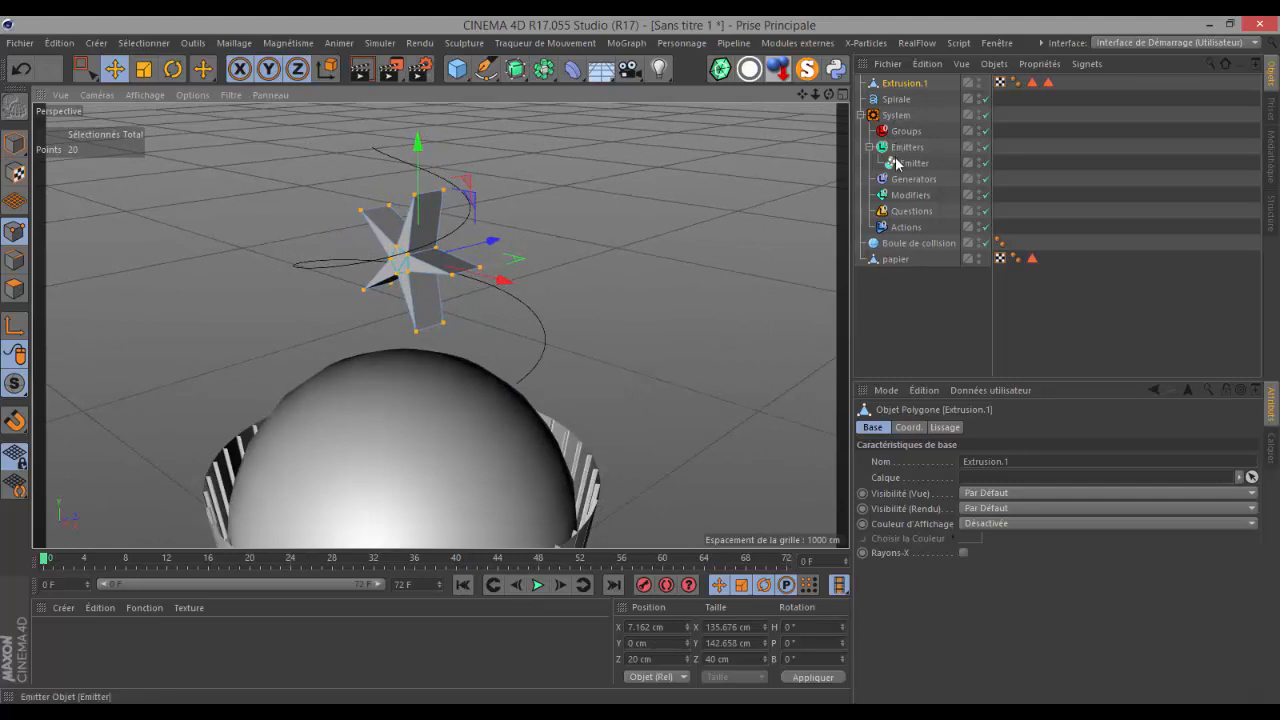
right_click(894, 84)
click(892, 84)
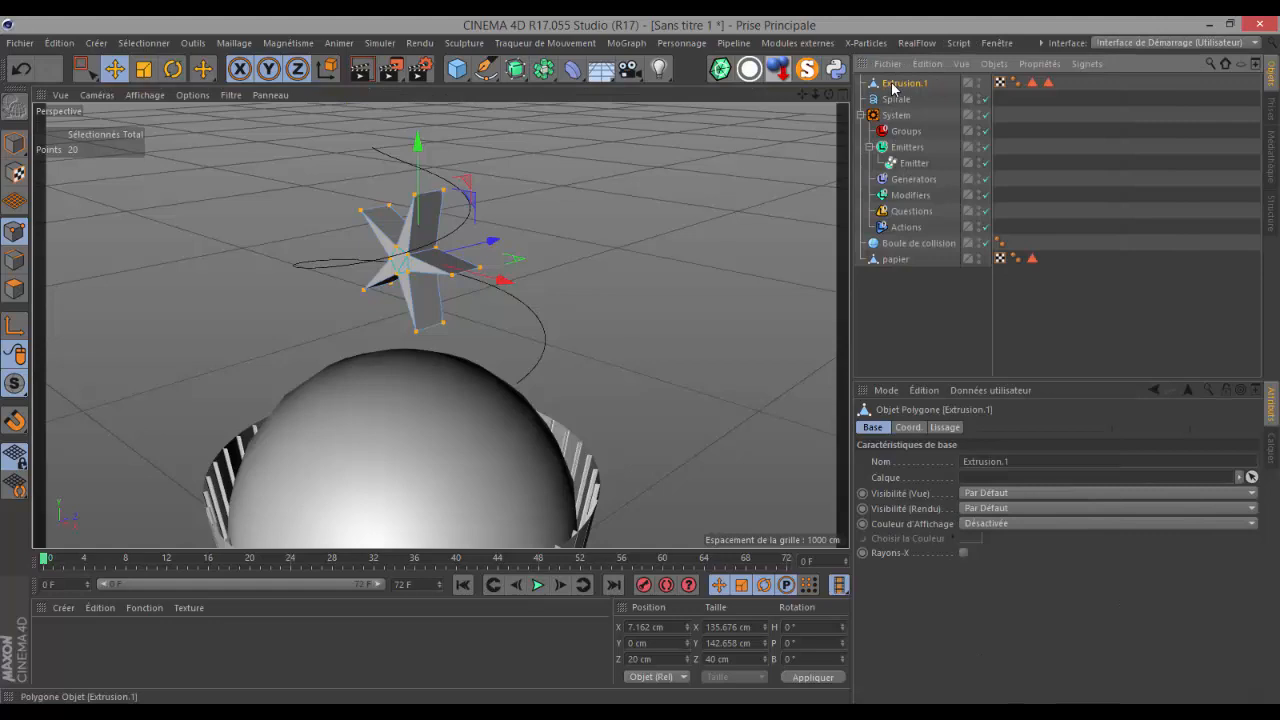
double_click(891, 84)
text(Tim)
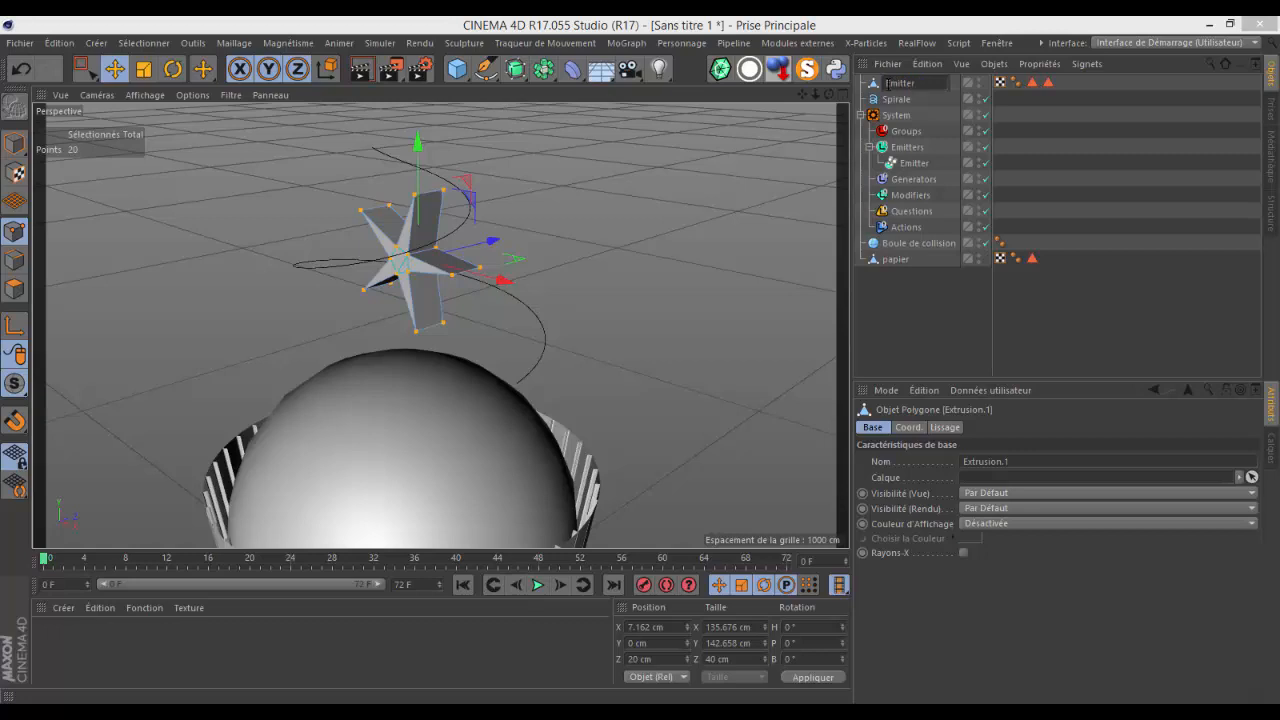
text(tter étoile)
key(Return)
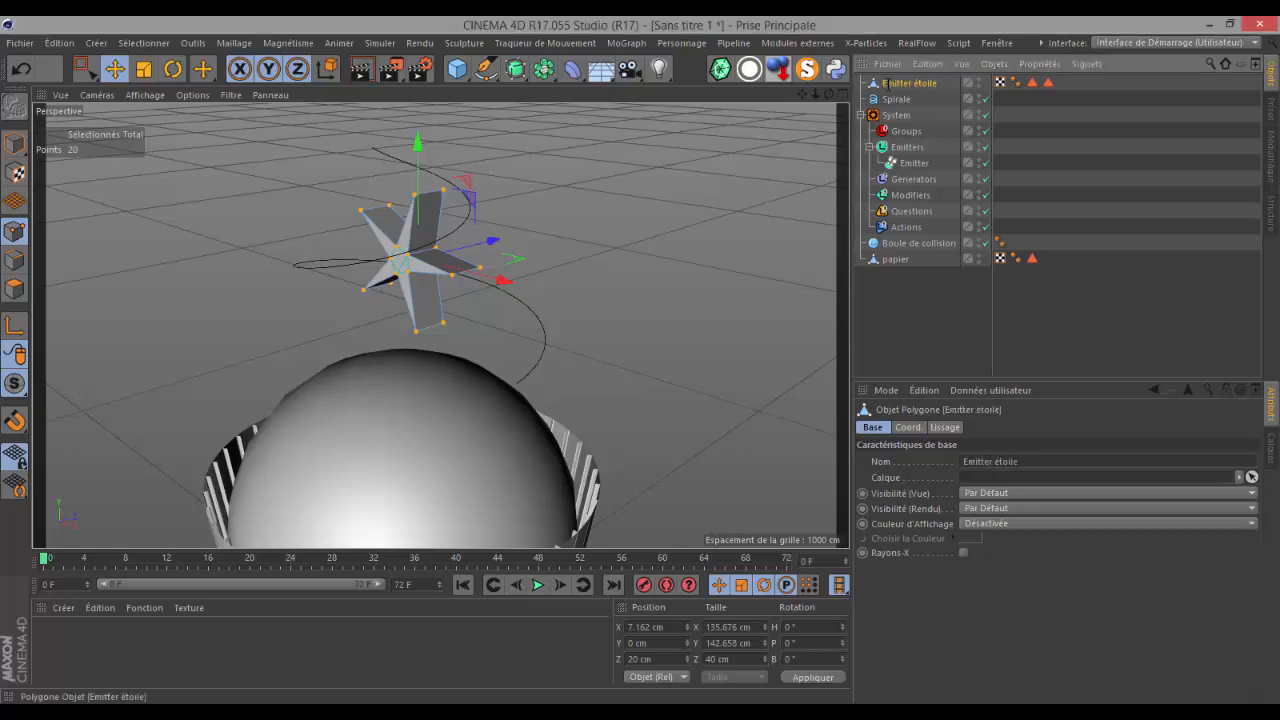
- Add an Aligner sur la spline tag to Emitter étoile and assign Spirale as its directional spline
right_click(890, 87)
mouse_move(944, 34)
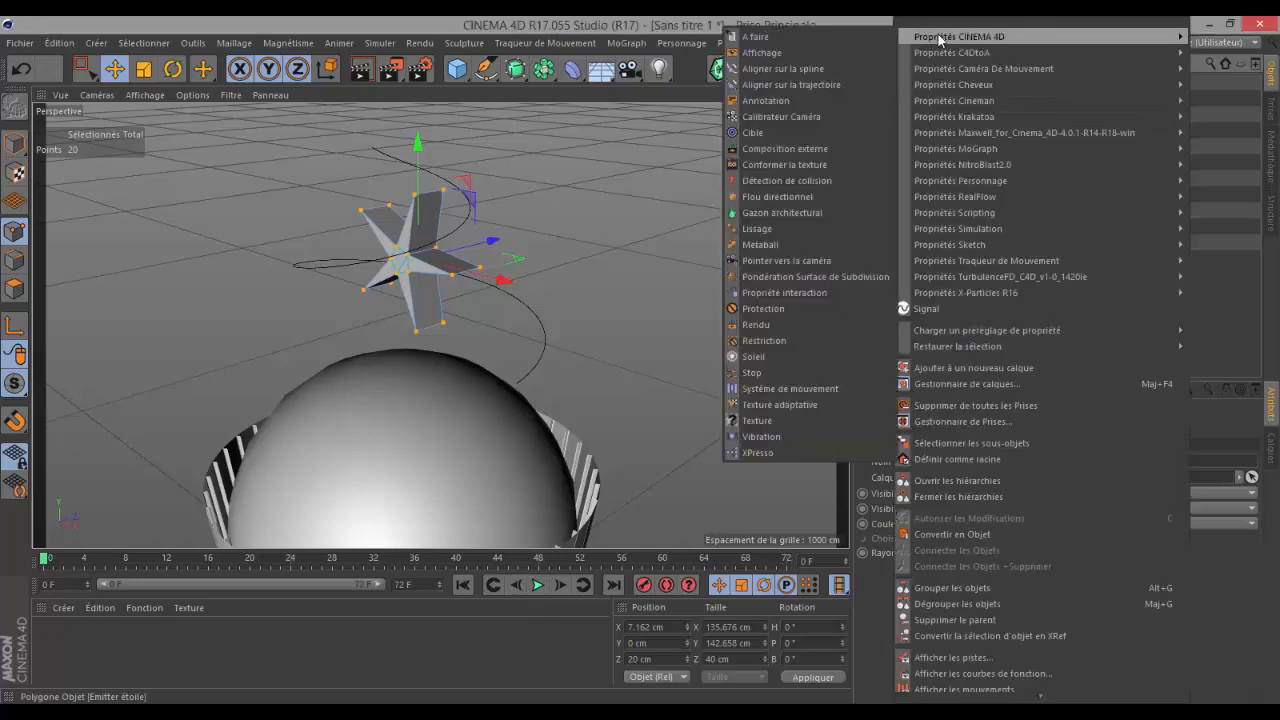
click(785, 68)
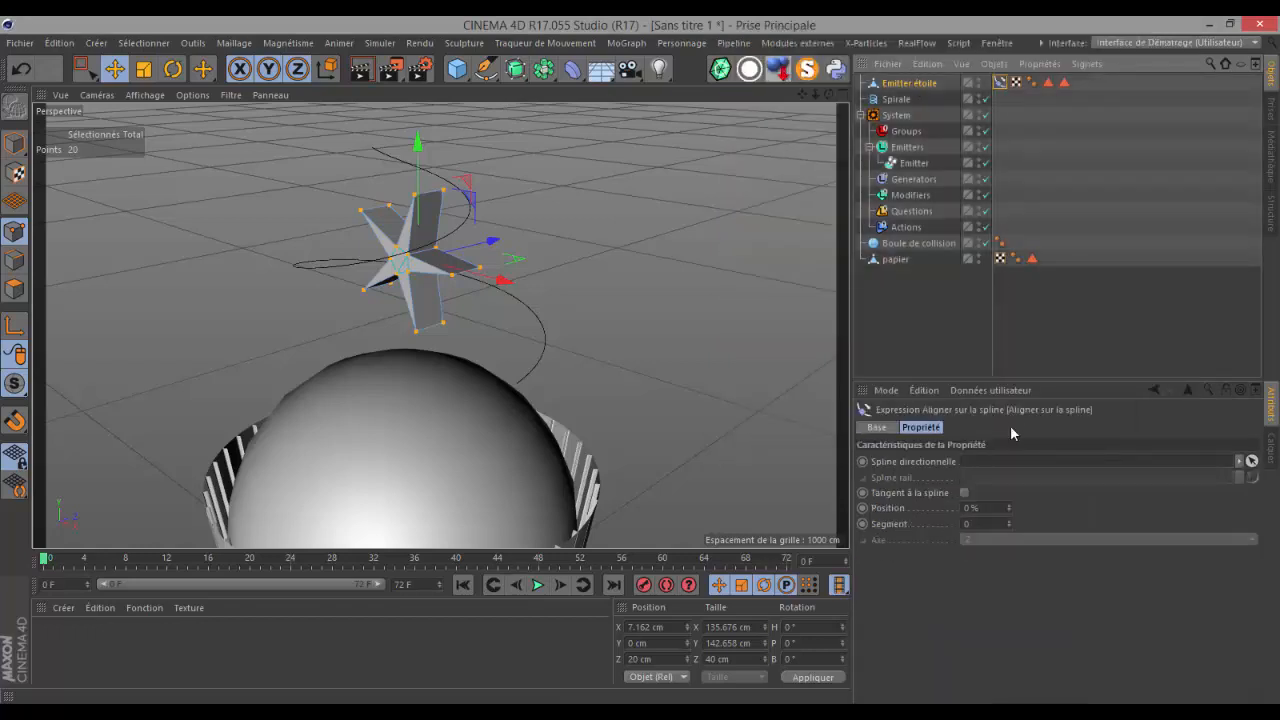
drag(896, 99, 977, 464)
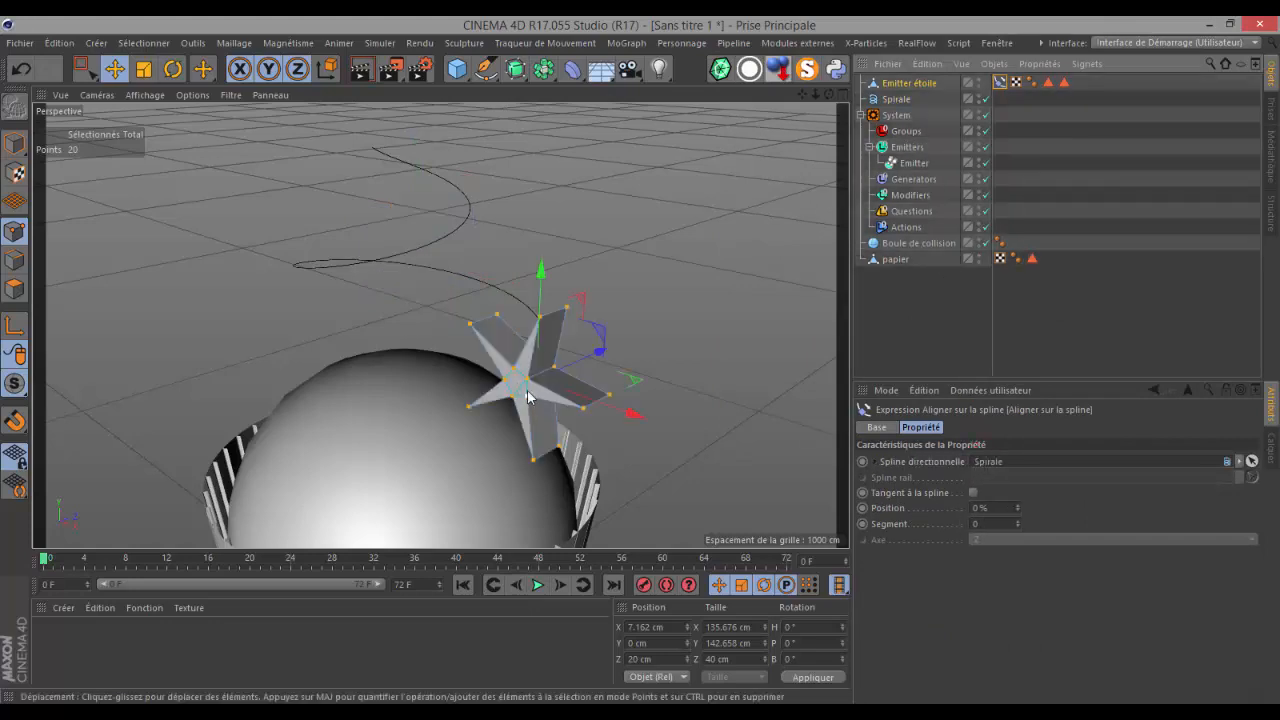
- Centre the axis of Emitter étoile on all its points, with the X, Y and Z offsets at 0%
drag(829, 94, 641, 367)
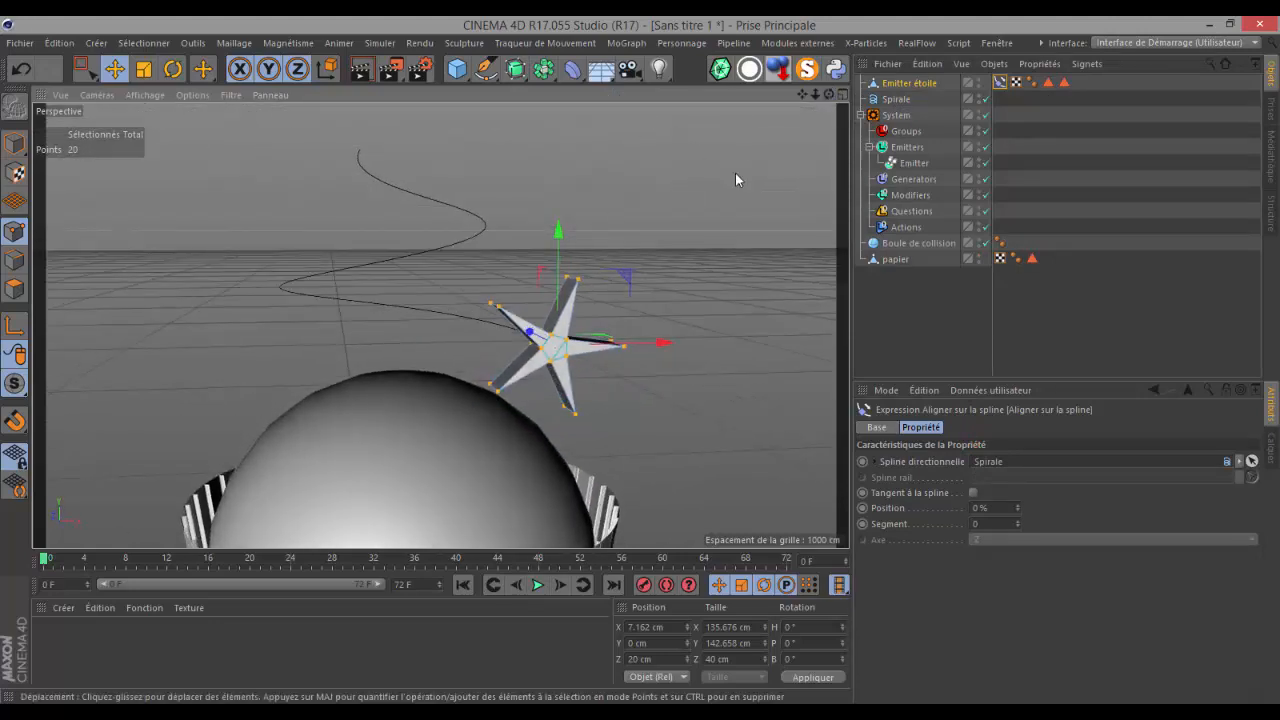
click(901, 85)
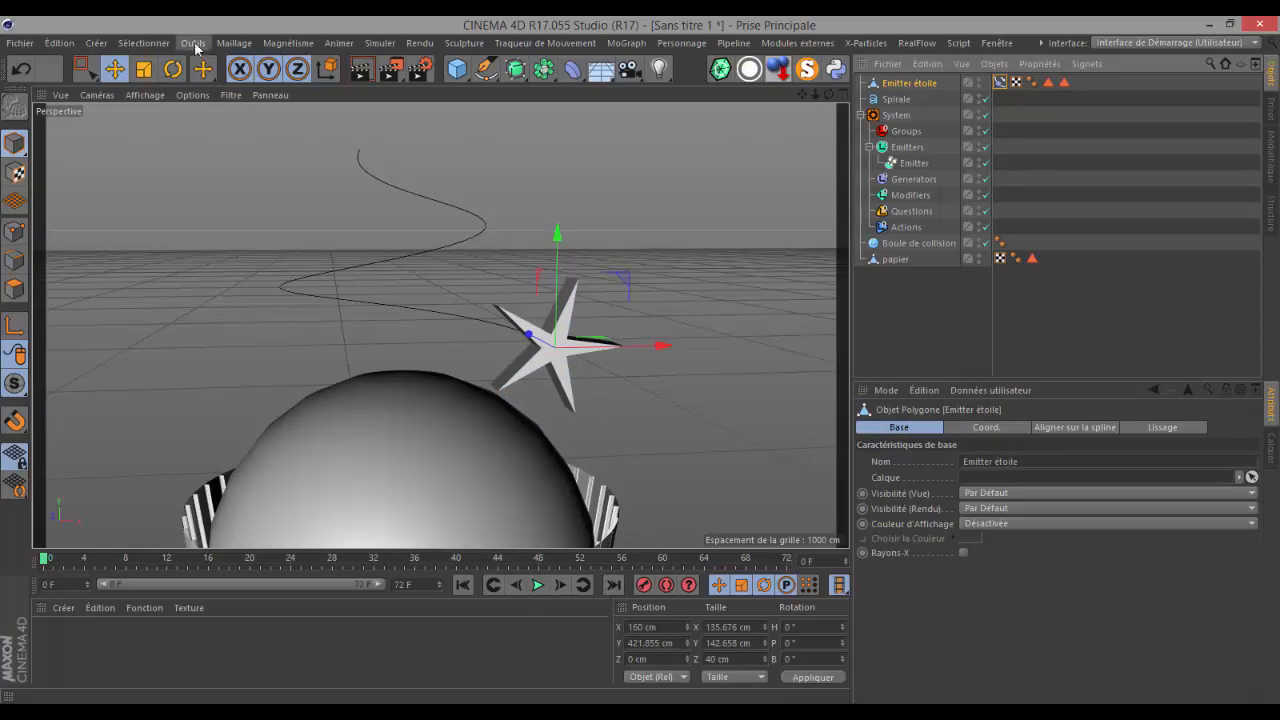
click(234, 43)
mouse_move(227, 80)
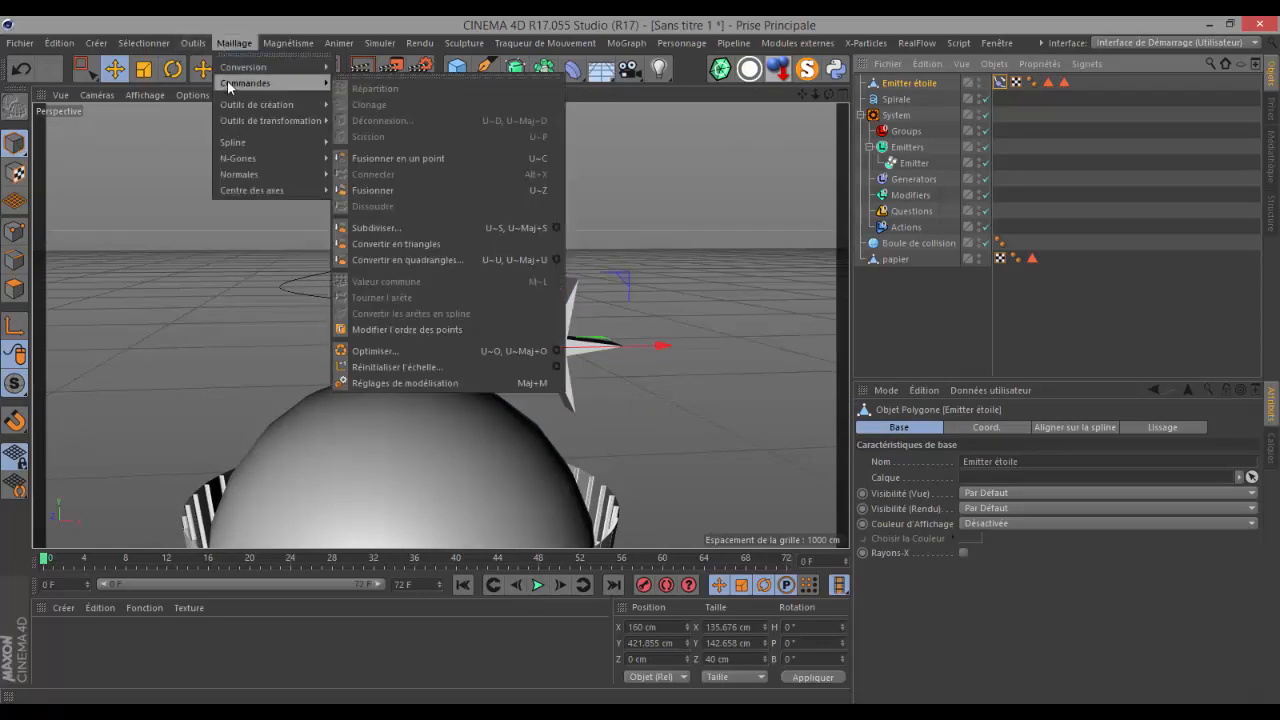
mouse_move(258, 190)
click(378, 199)
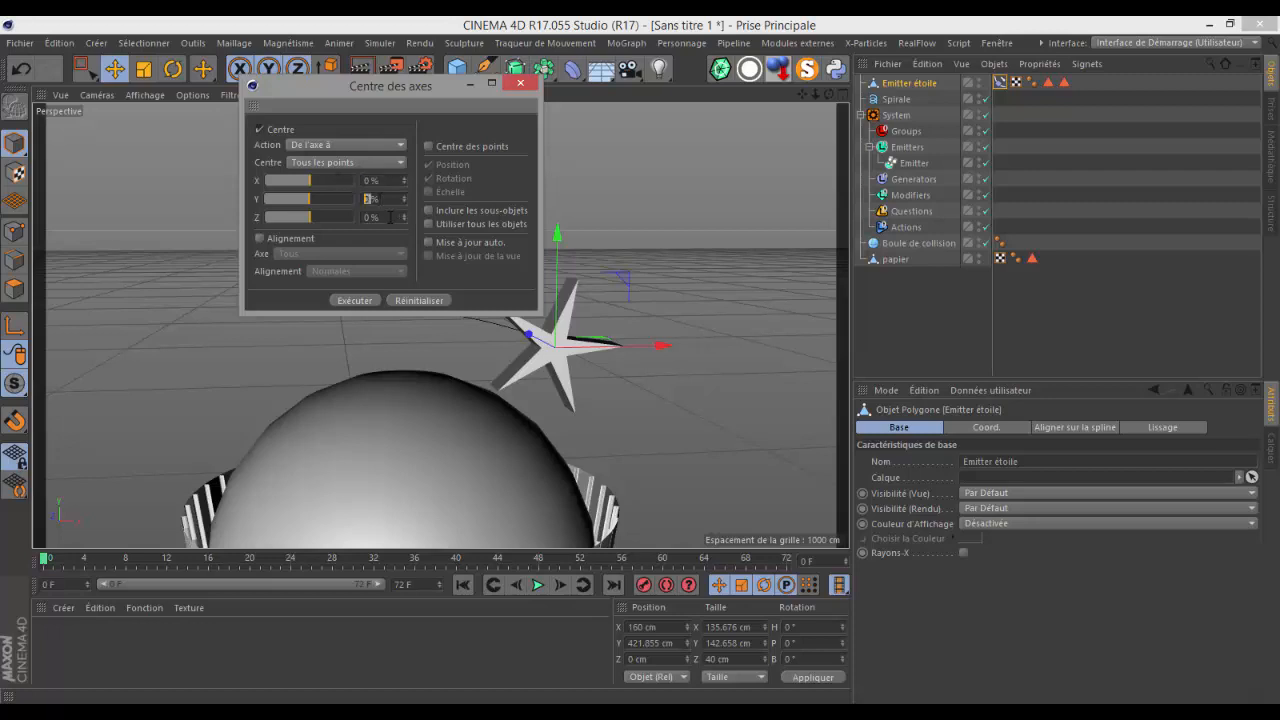
click(354, 300)
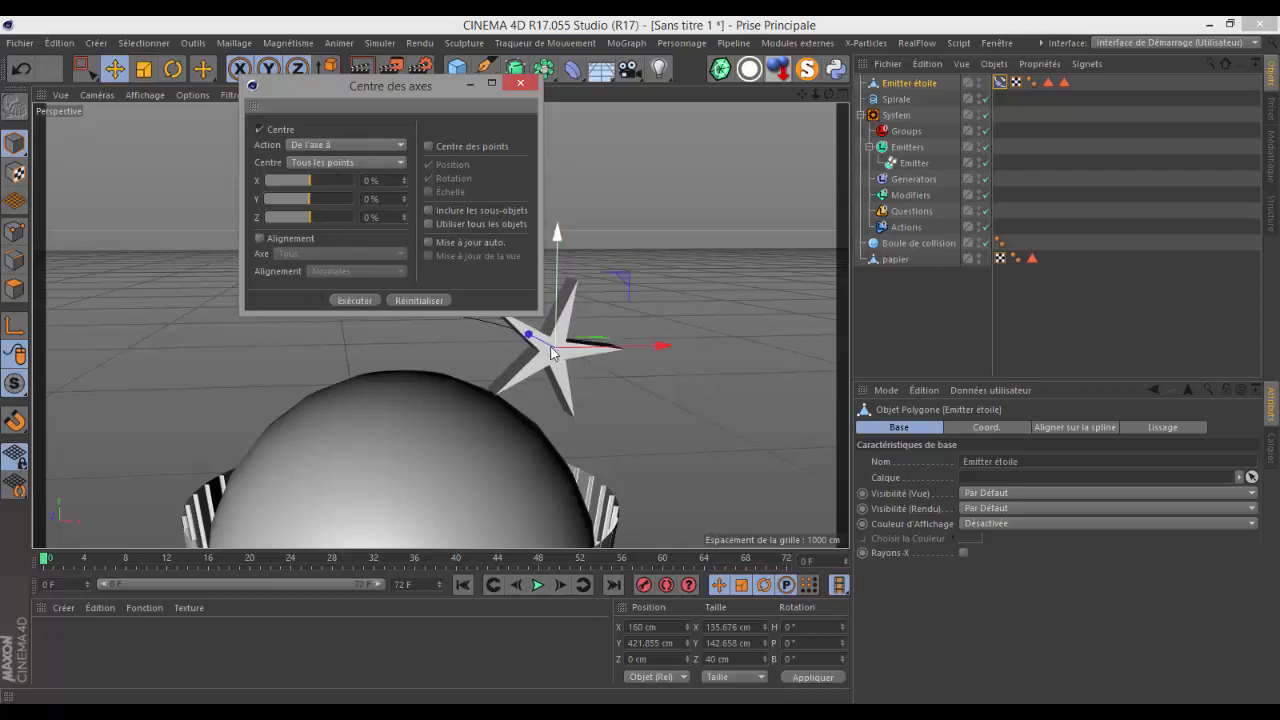
click(521, 85)
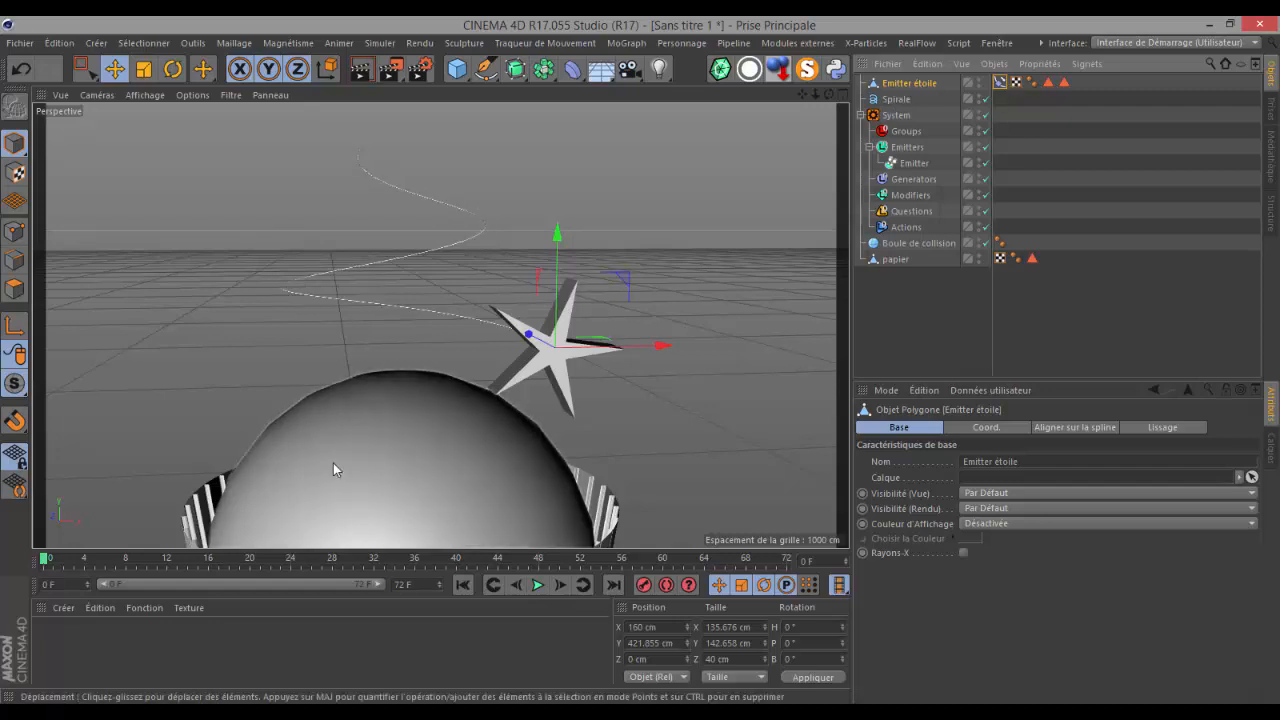
- Keyframe the spline alignment's Position at 0% on frame 0 and extend the timeline to 300 frames
click(1001, 83)
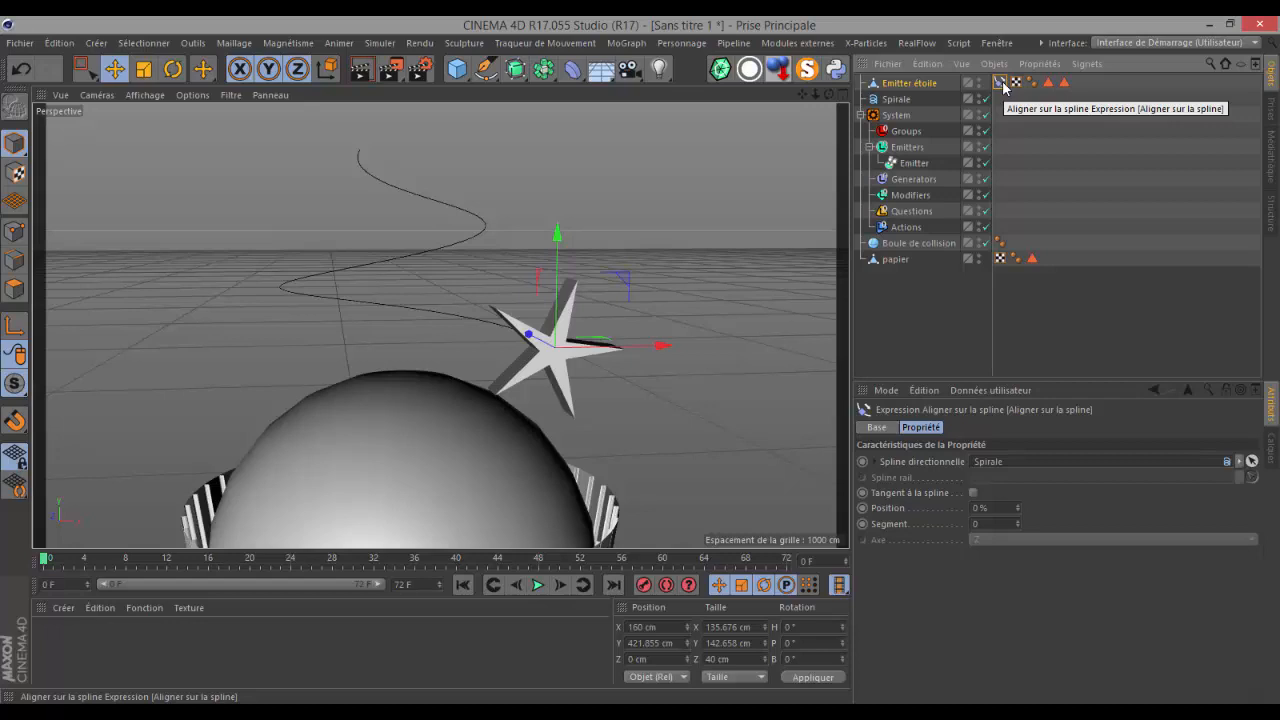
click(863, 508)
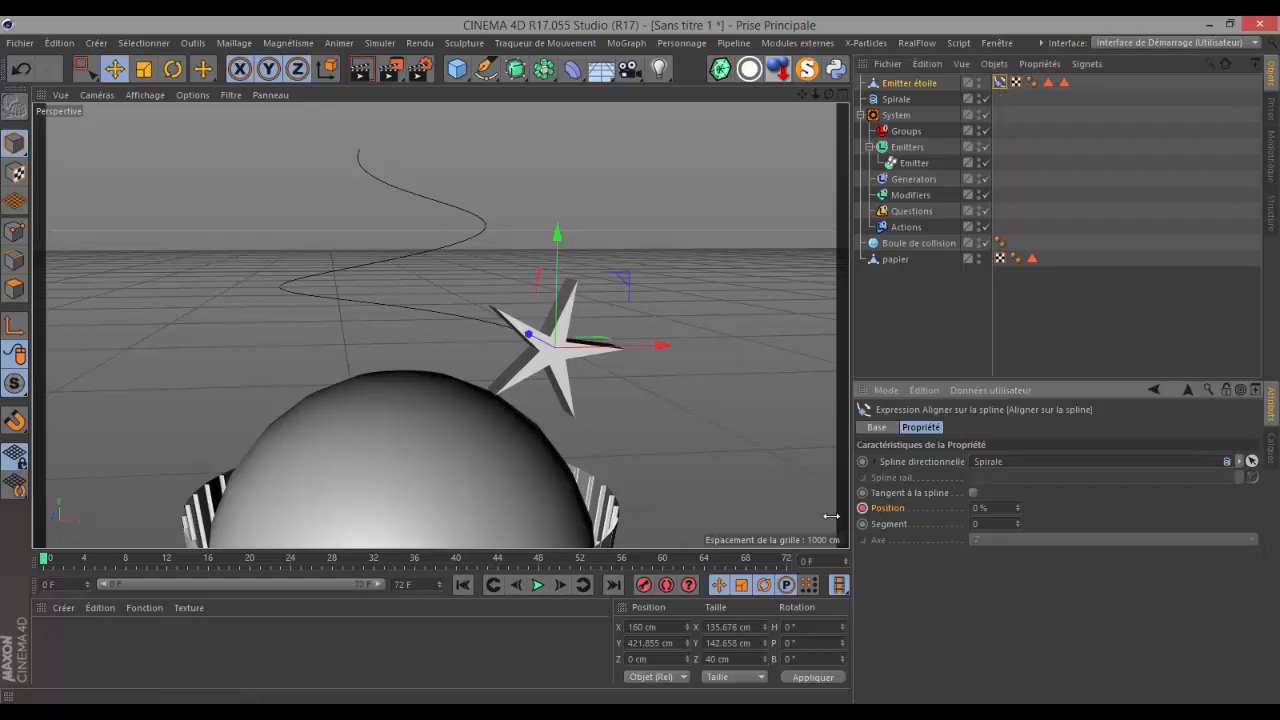
click(418, 589)
drag(363, 566, 380, 588)
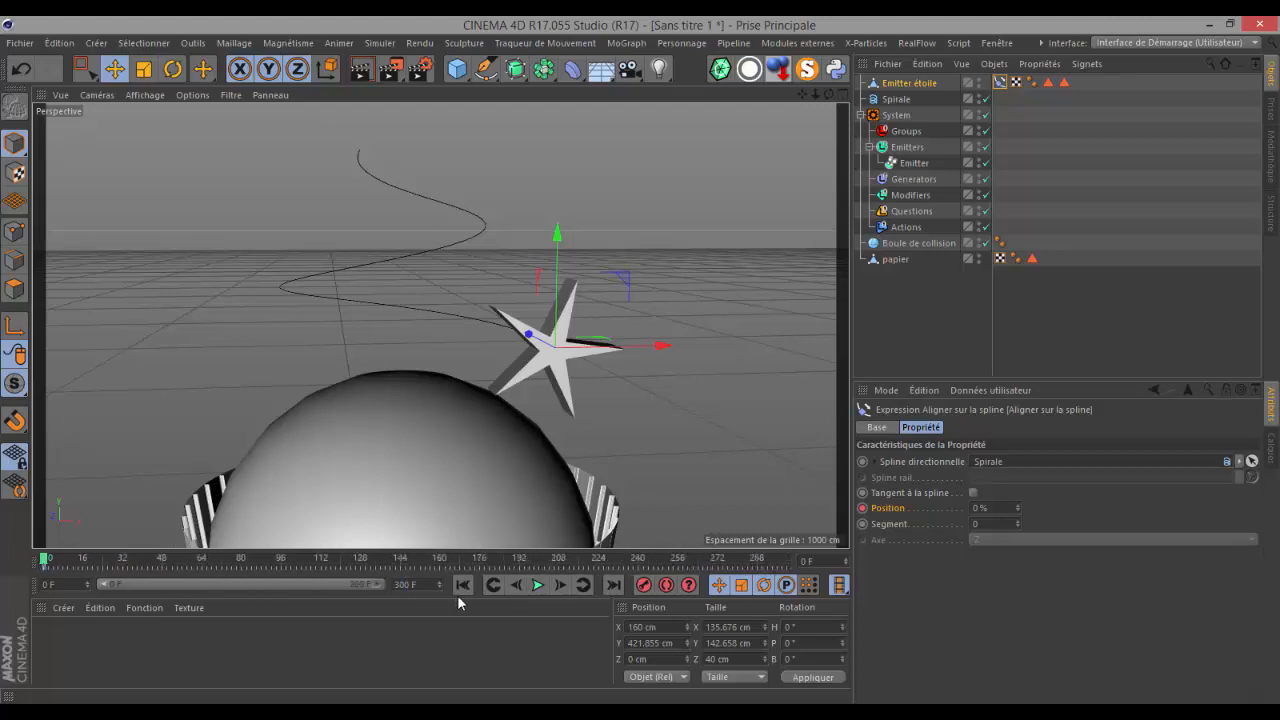
- Keyframe the spline alignment's Position at 100% on frame 150
drag(43, 562, 199, 578)
drag(417, 580, 414, 580)
drag(989, 509, 925, 517)
text(100)
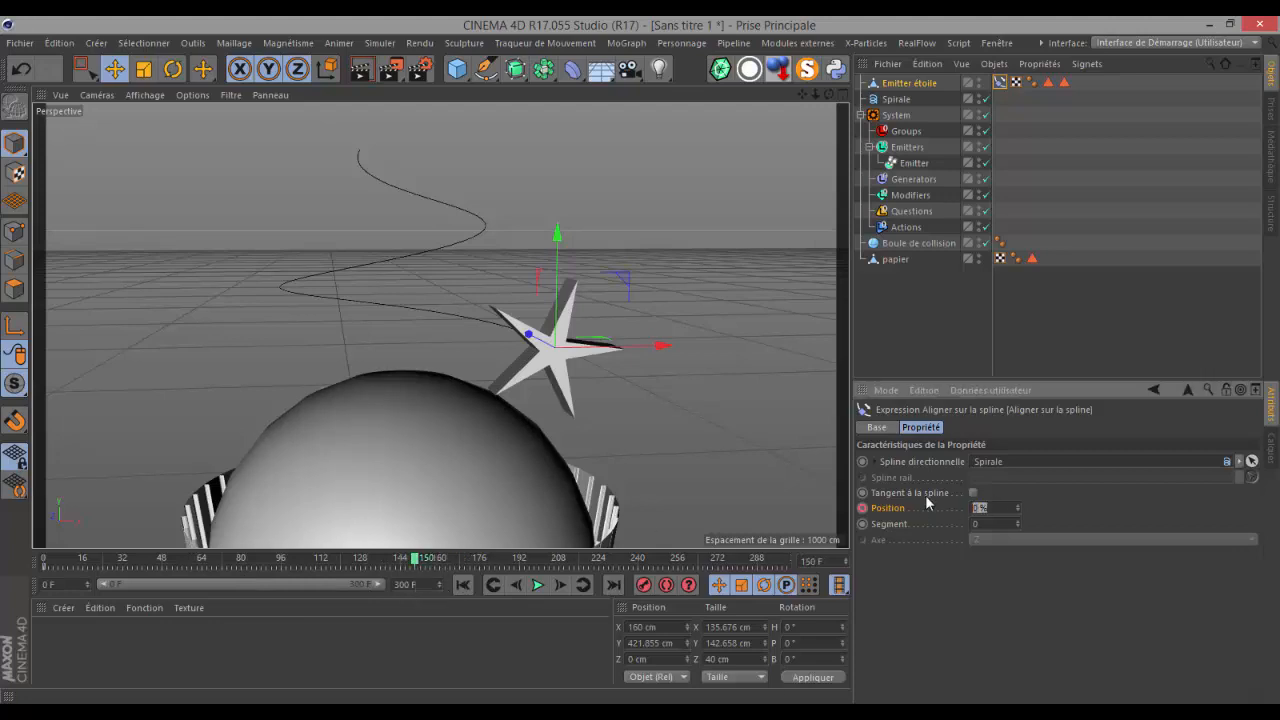
key(Return)
click(862, 508)
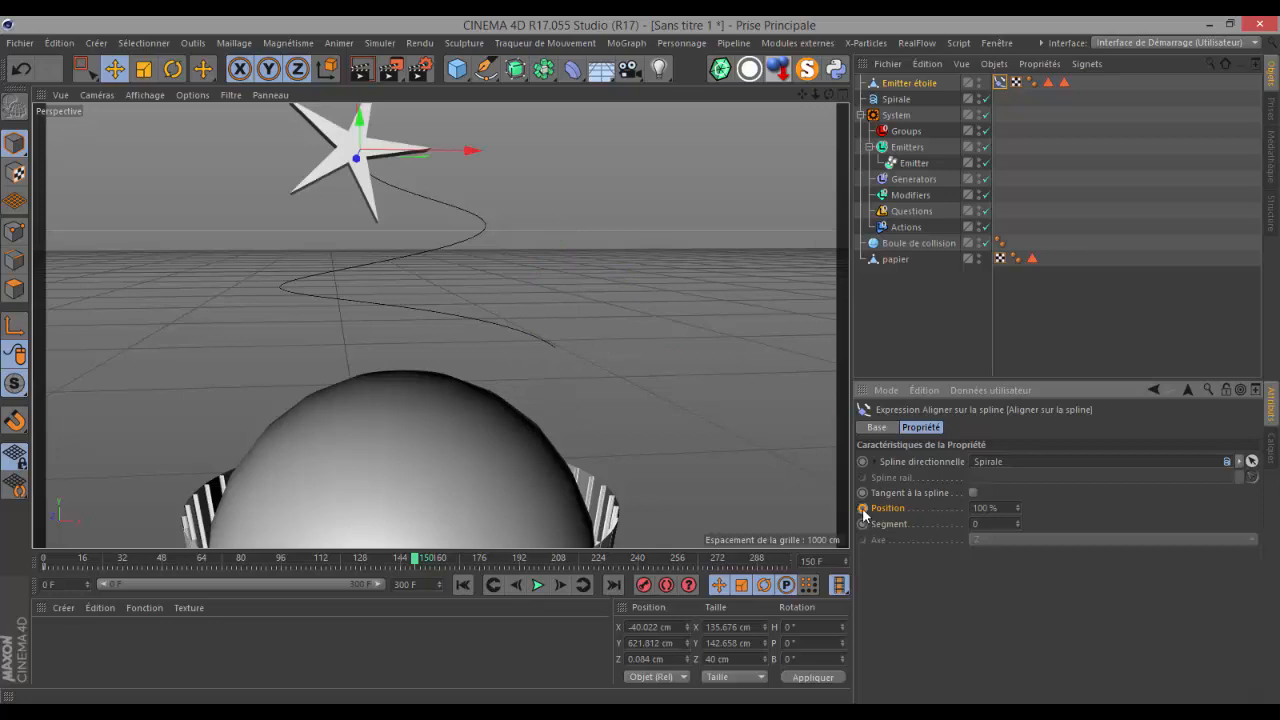
- Scrub through the star's motion, enable Tangent à la spline on the alignment tag and return to frame 0
drag(416, 563, 166, 563)
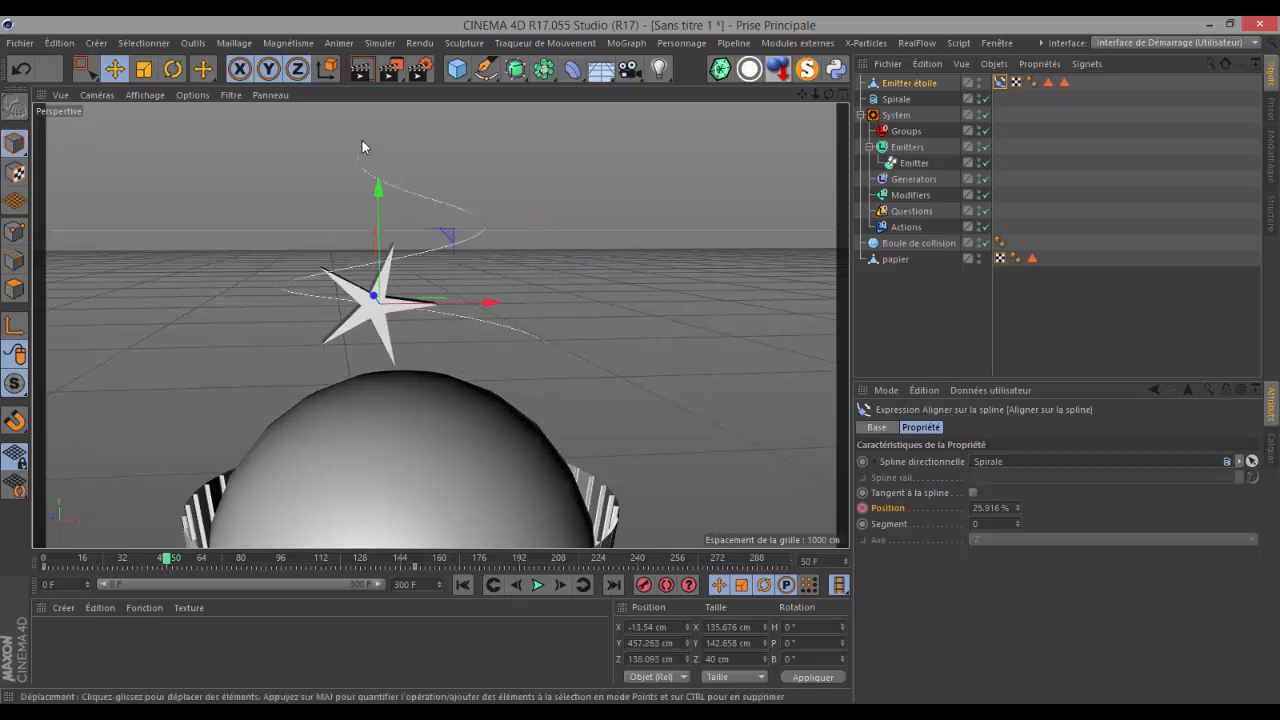
click(973, 492)
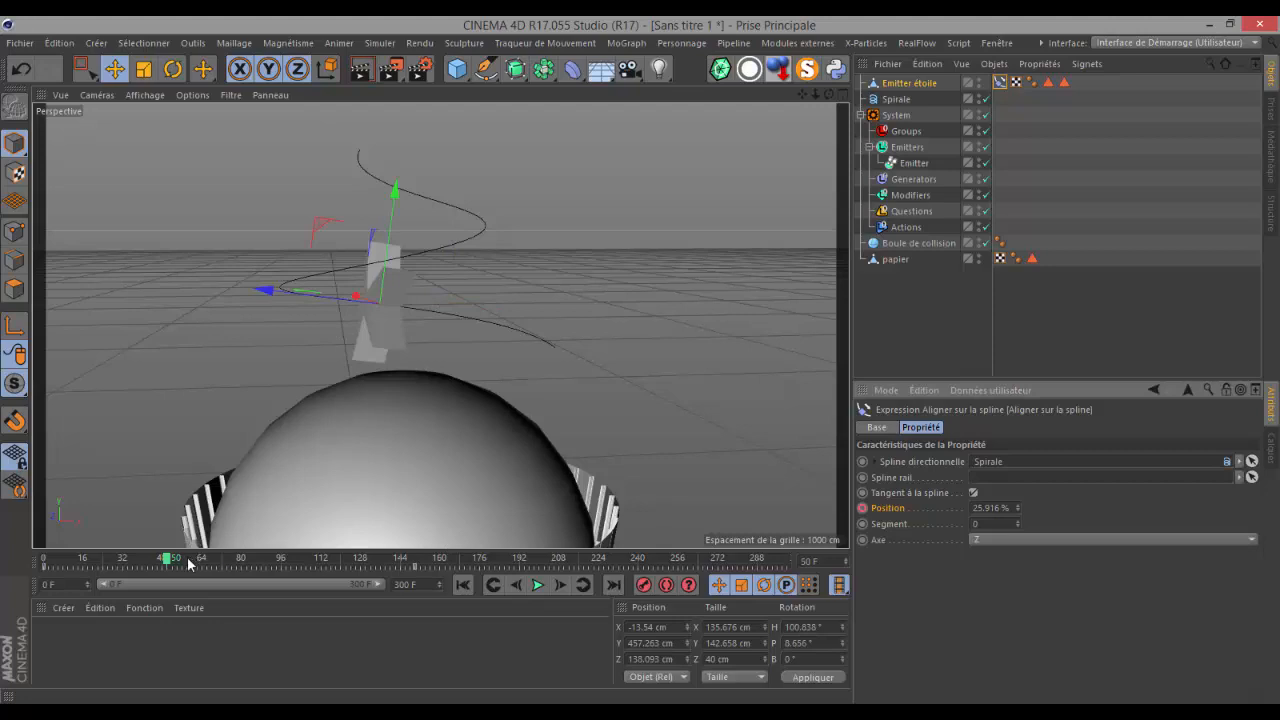
drag(170, 562, 14, 566)
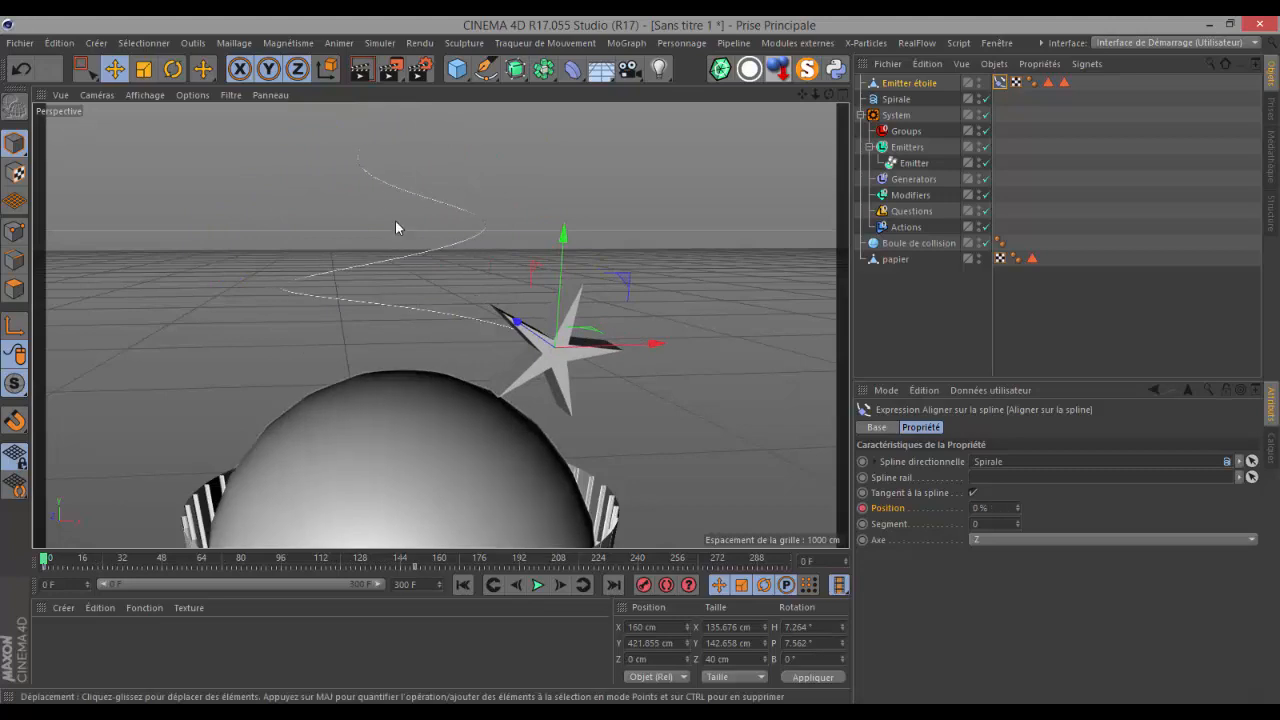
- Set the spiral's height to 100 cm and raise it along Y to about 515 cm above the sphere
click(897, 99)
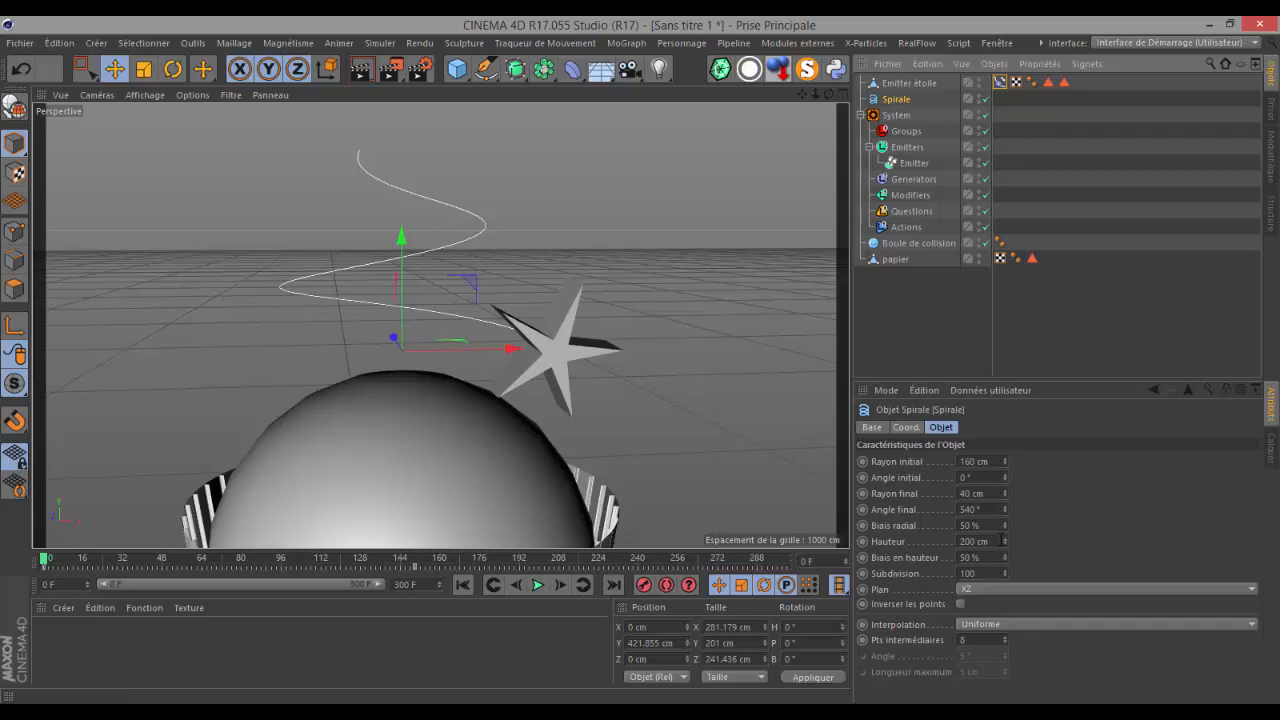
click(975, 541)
text(100)
key(Return)
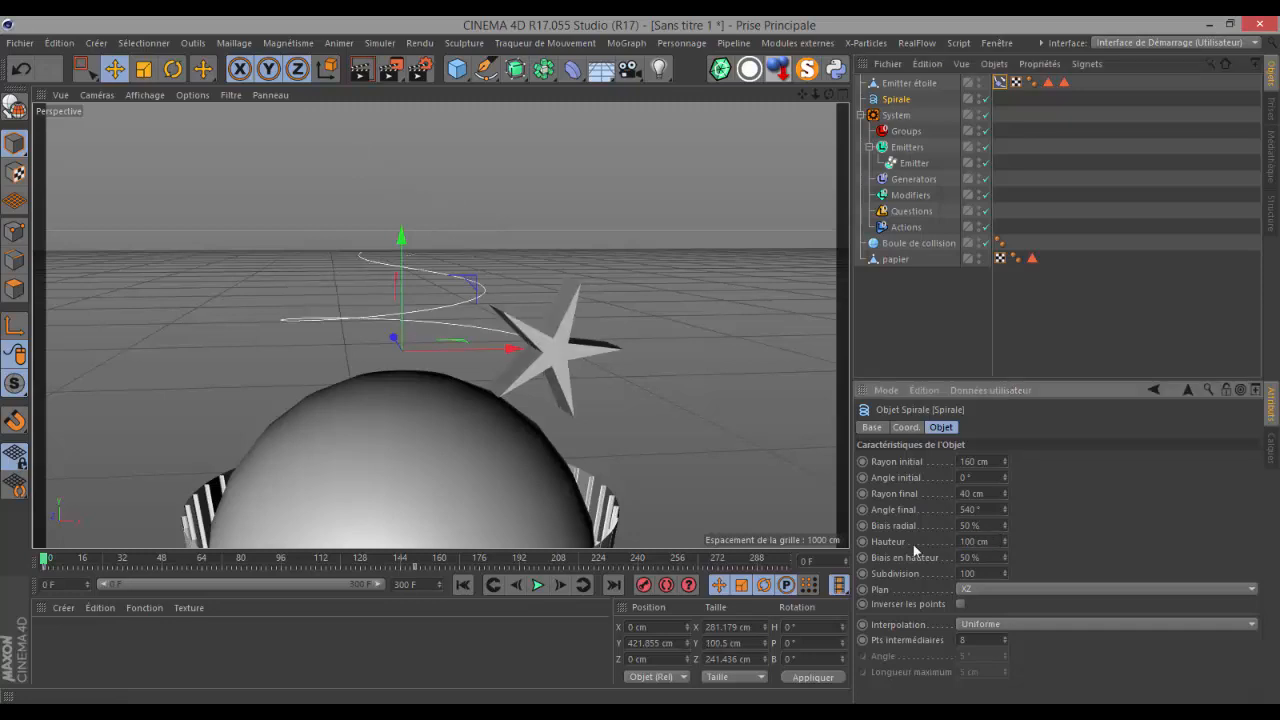
scroll(361, 277, down, 3)
drag(828, 95, 641, 360)
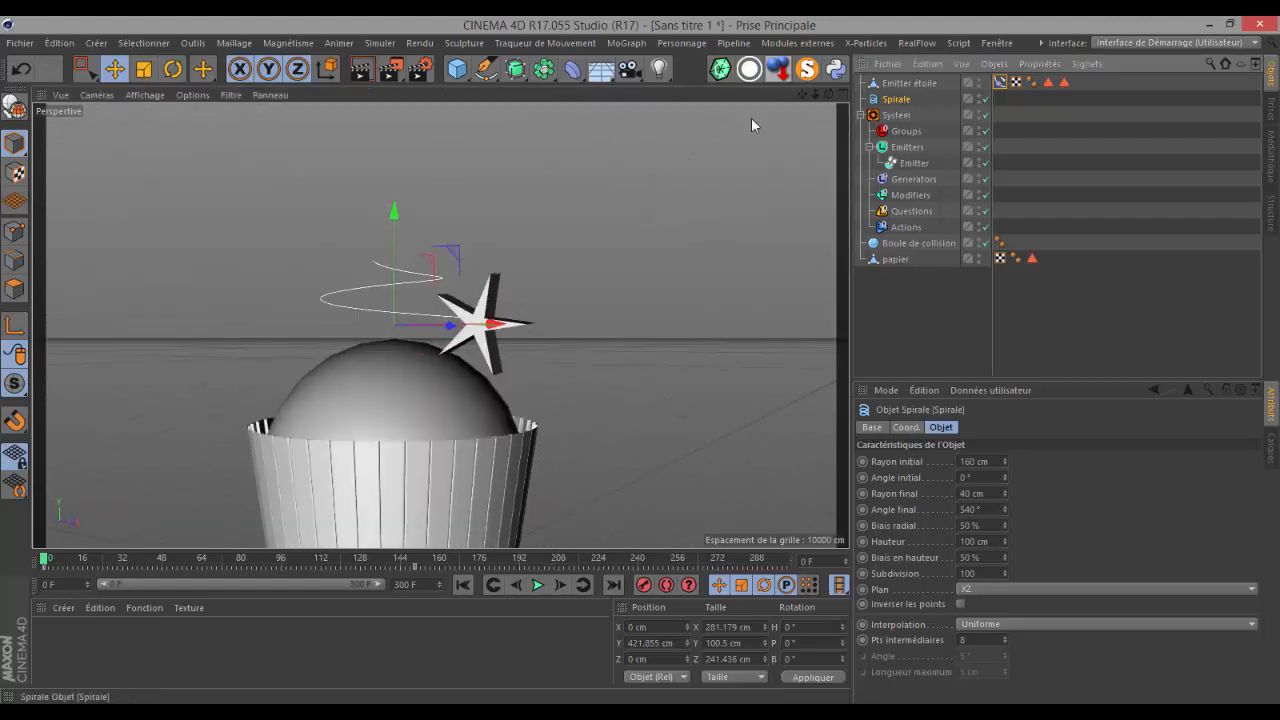
drag(402, 206, 404, 157)
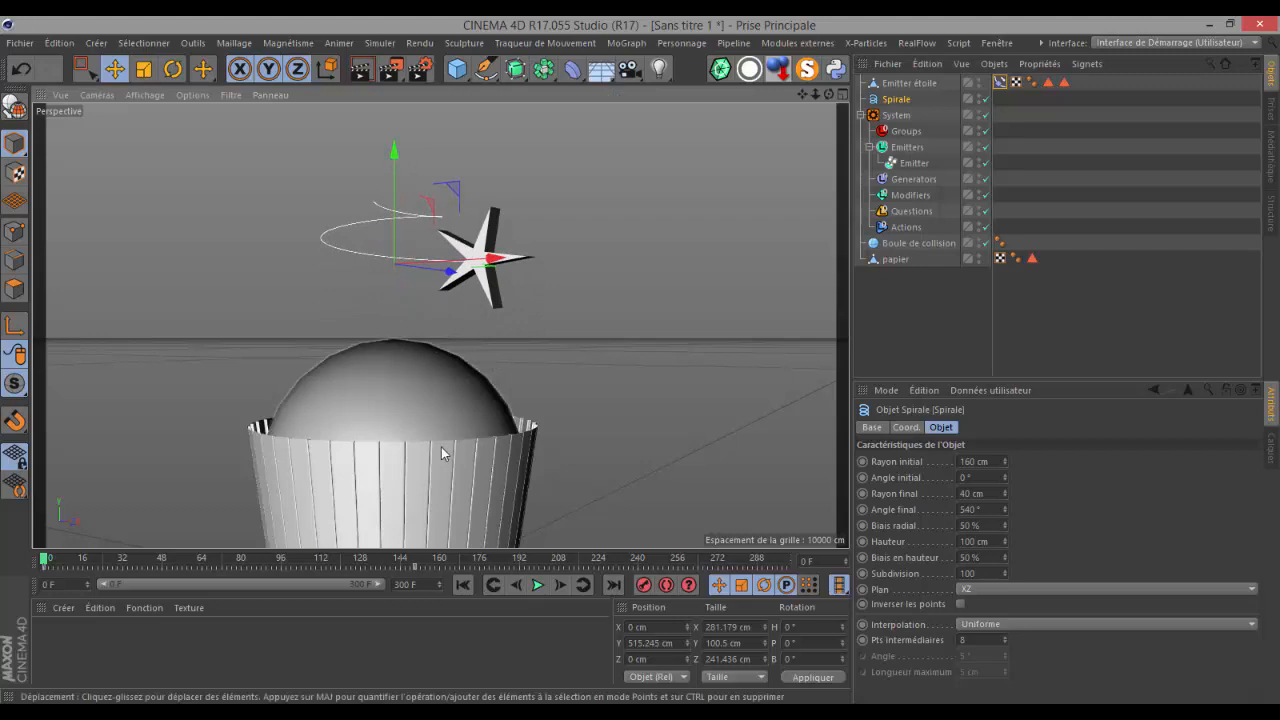
- Set the X-Particles emitter's shape to Object and assign Emitter étoile as its source object
click(911, 163)
click(978, 428)
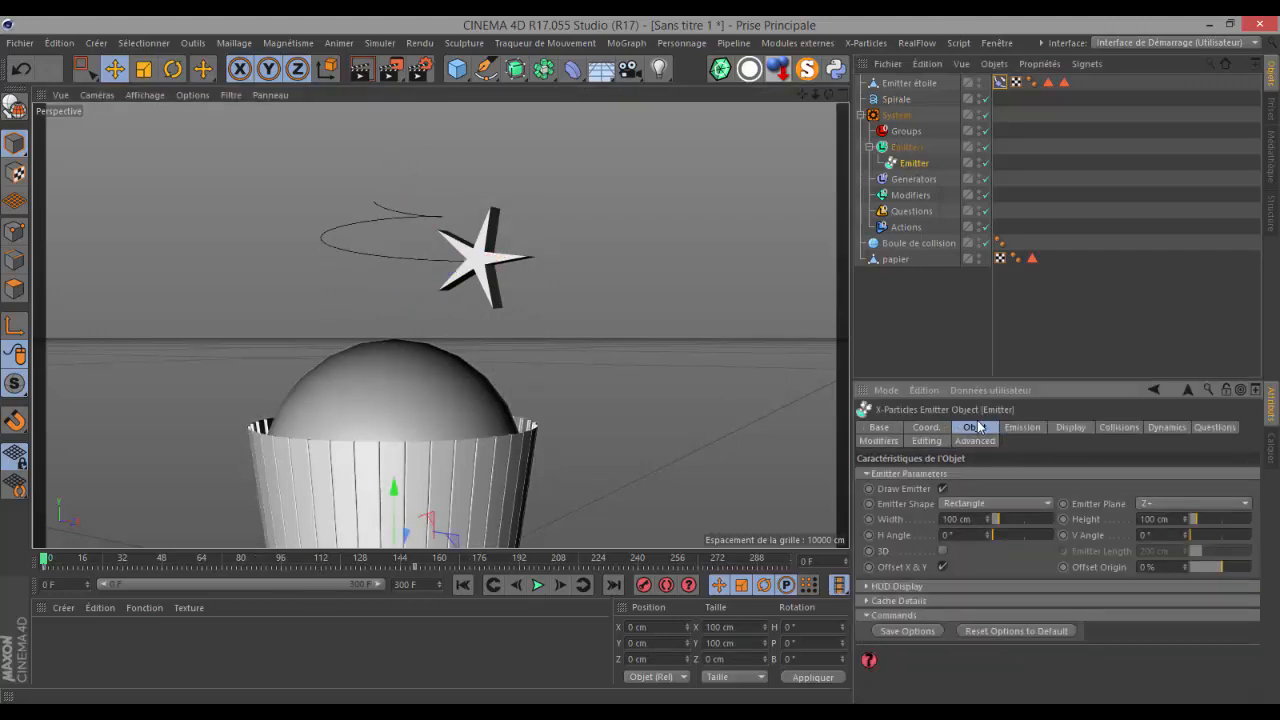
click(980, 508)
click(973, 567)
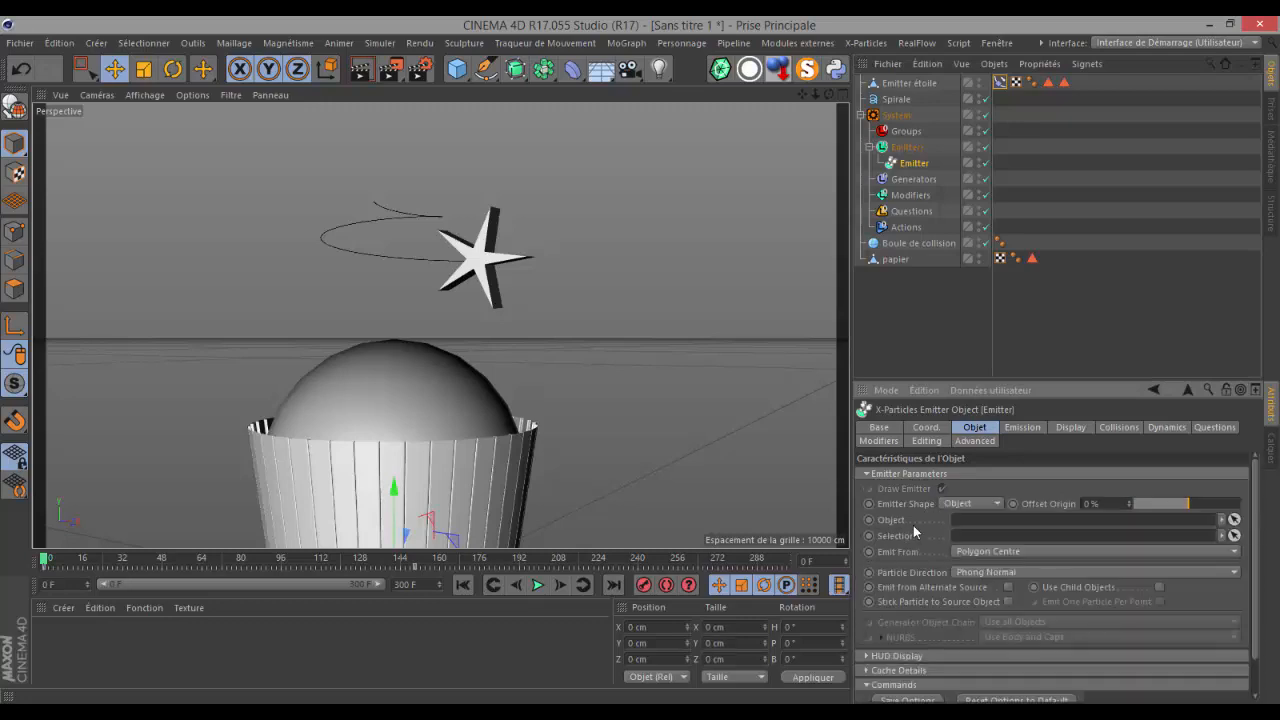
drag(906, 83, 970, 520)
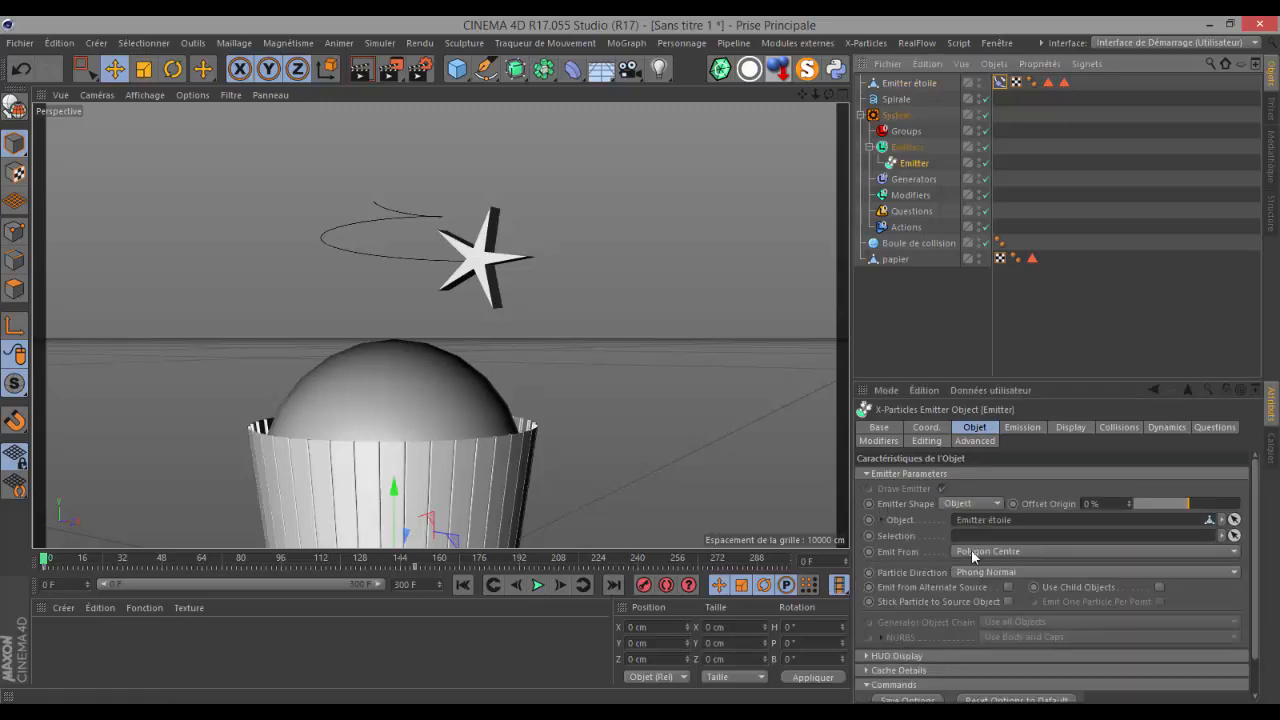
- Make the emitter emit from Object Volume with its particle direction along Y- Axis
click(972, 551)
click(966, 649)
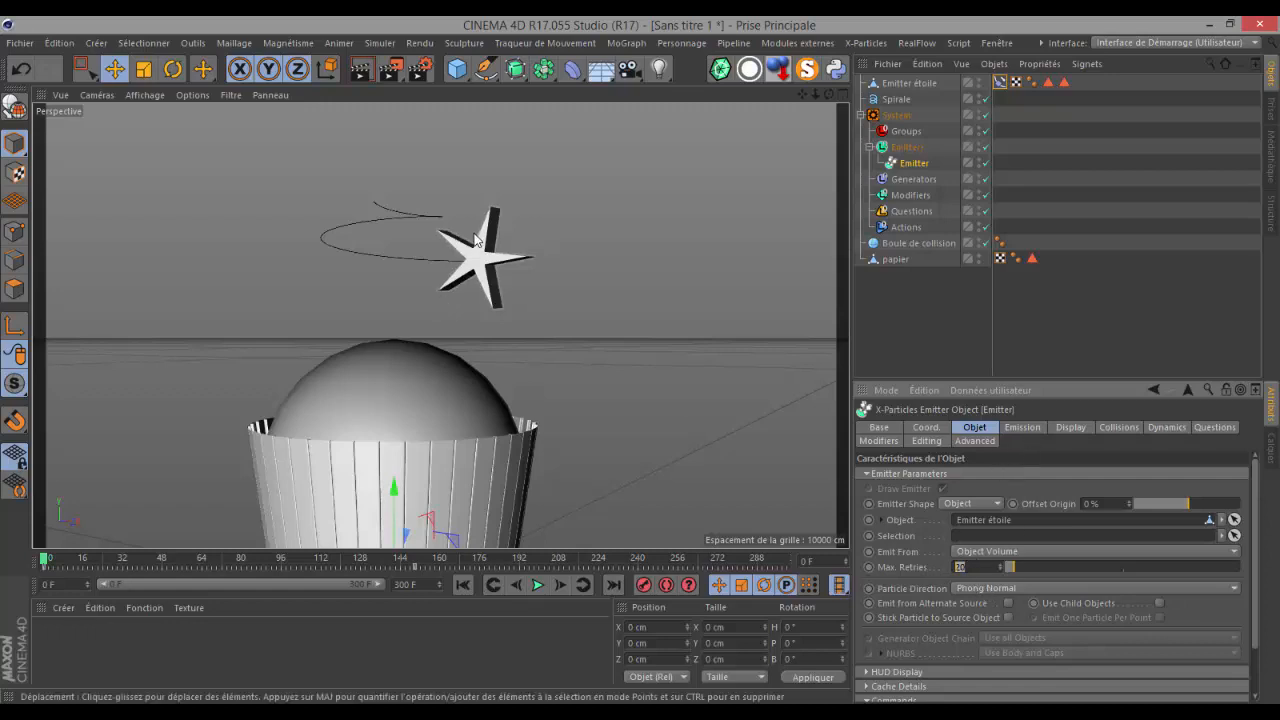
click(966, 589)
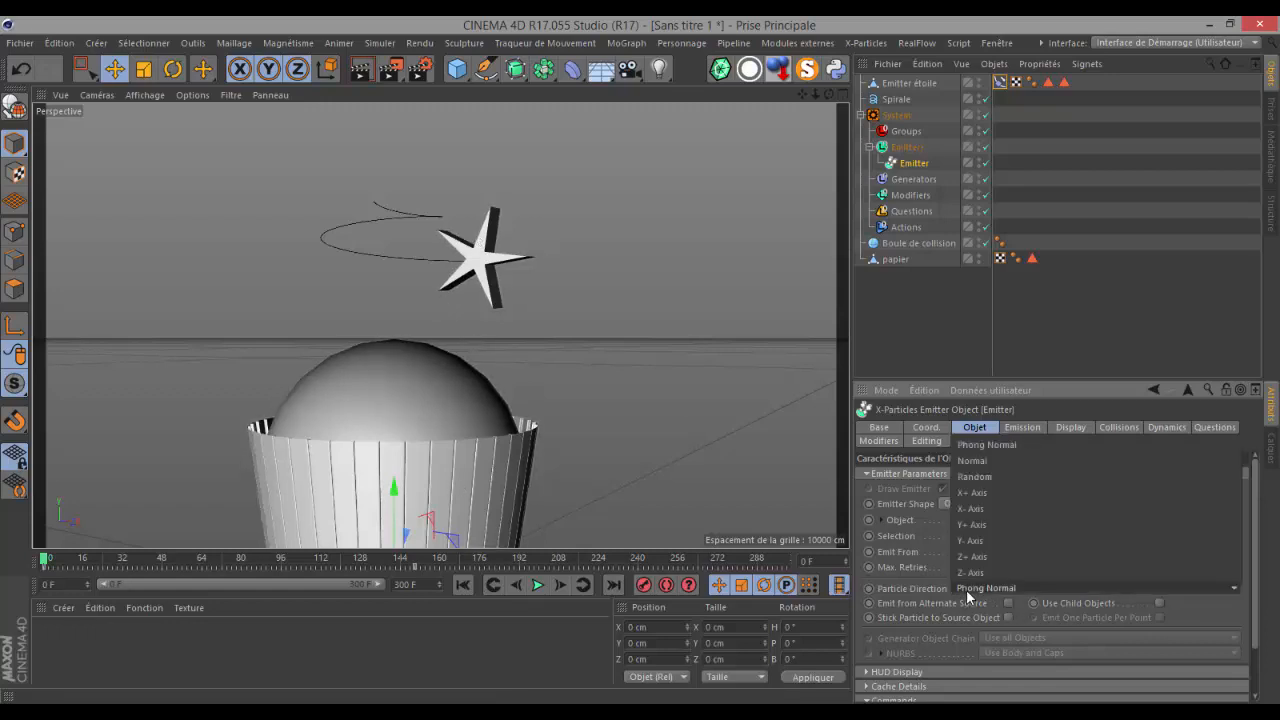
click(964, 541)
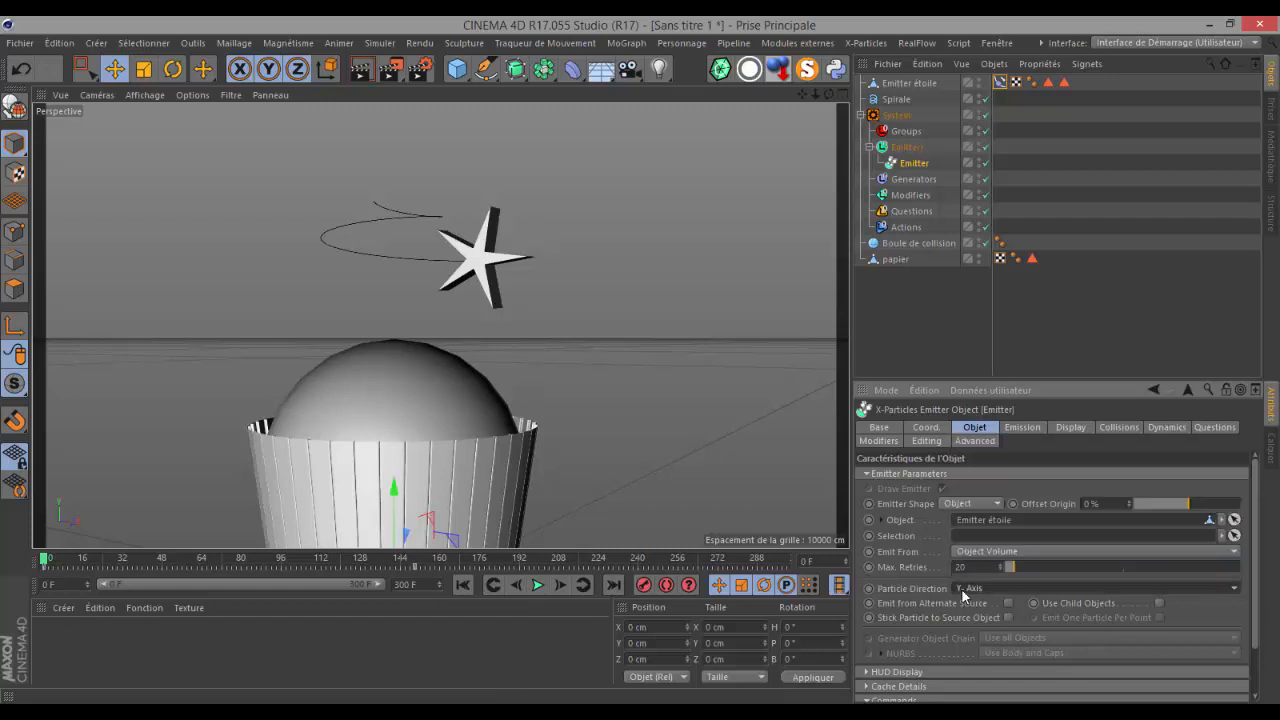
- Set the emitter's particle emission speed to 0 cm
click(1020, 428)
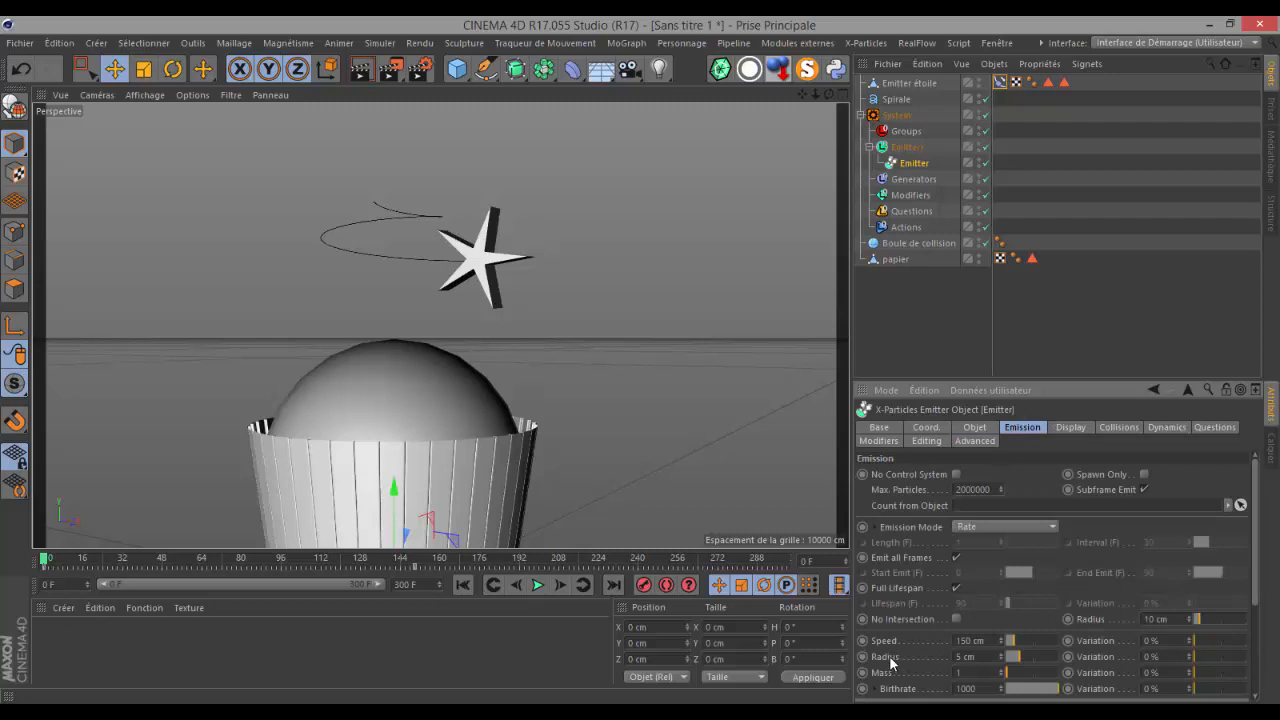
text(0)
key(Return)
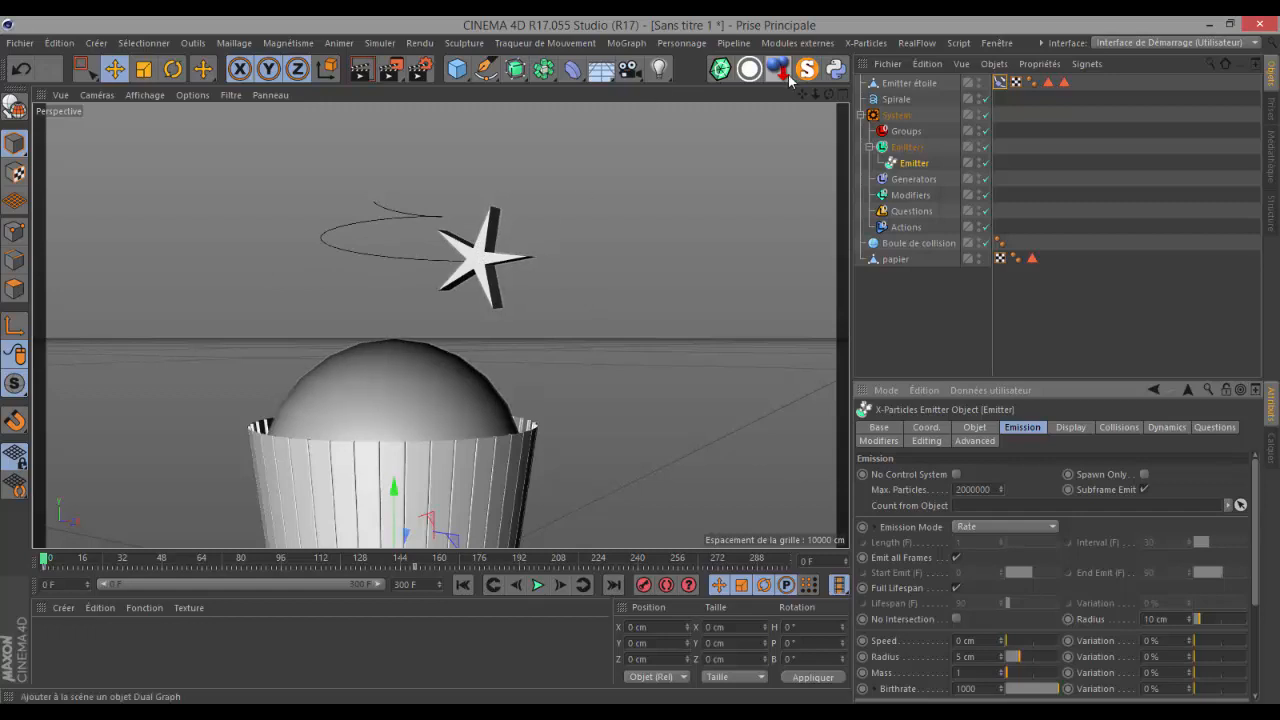
- Add a Gravity modifier to the X-Particles system and play the simulation briefly to test it
click(895, 116)
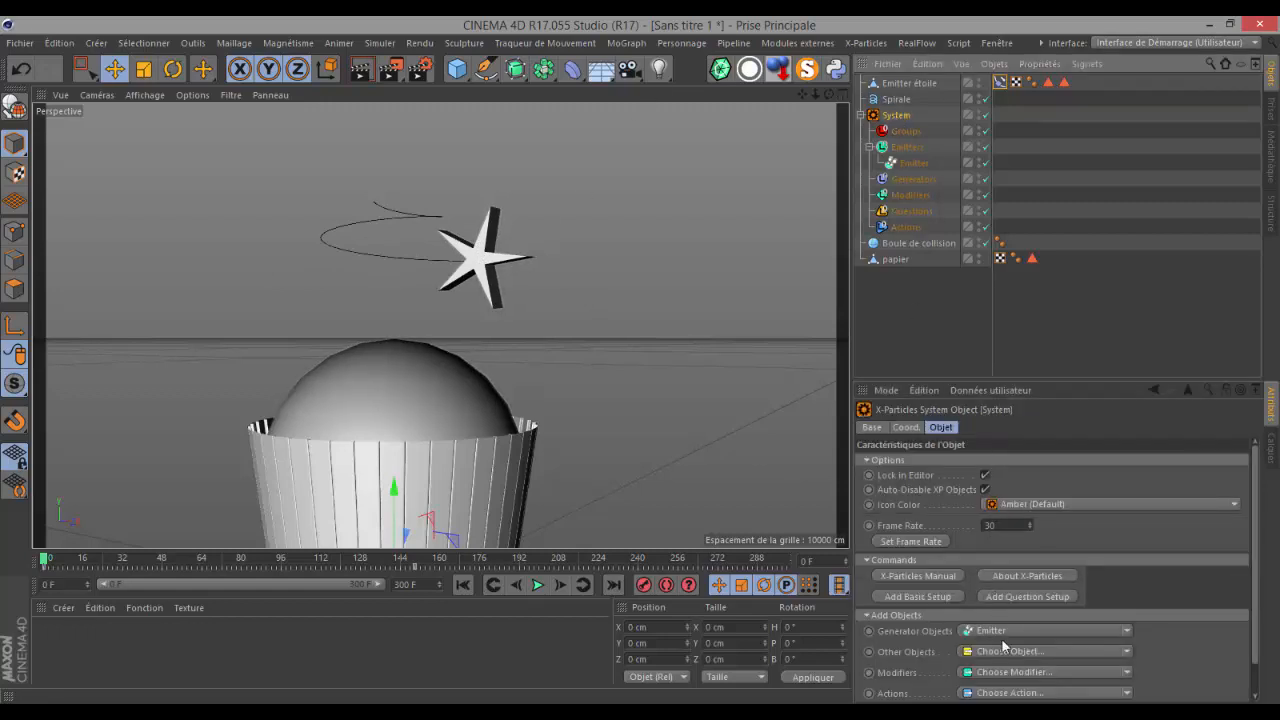
click(1126, 672)
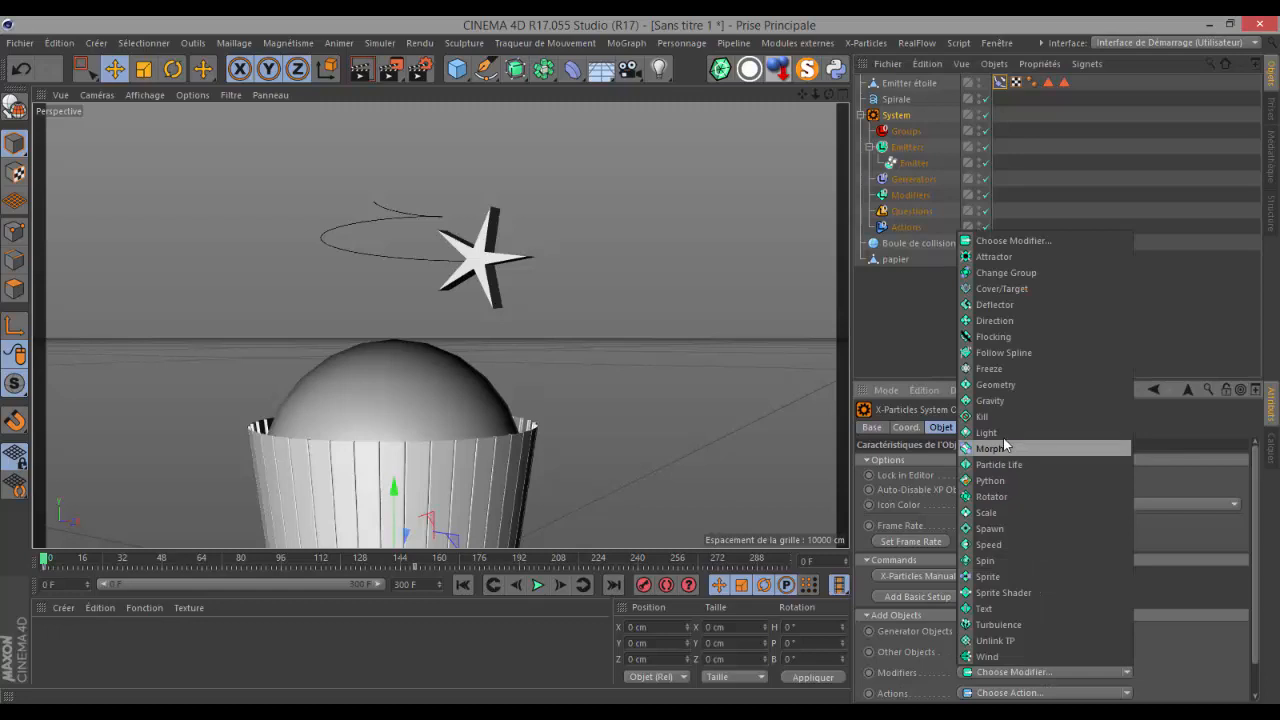
click(998, 400)
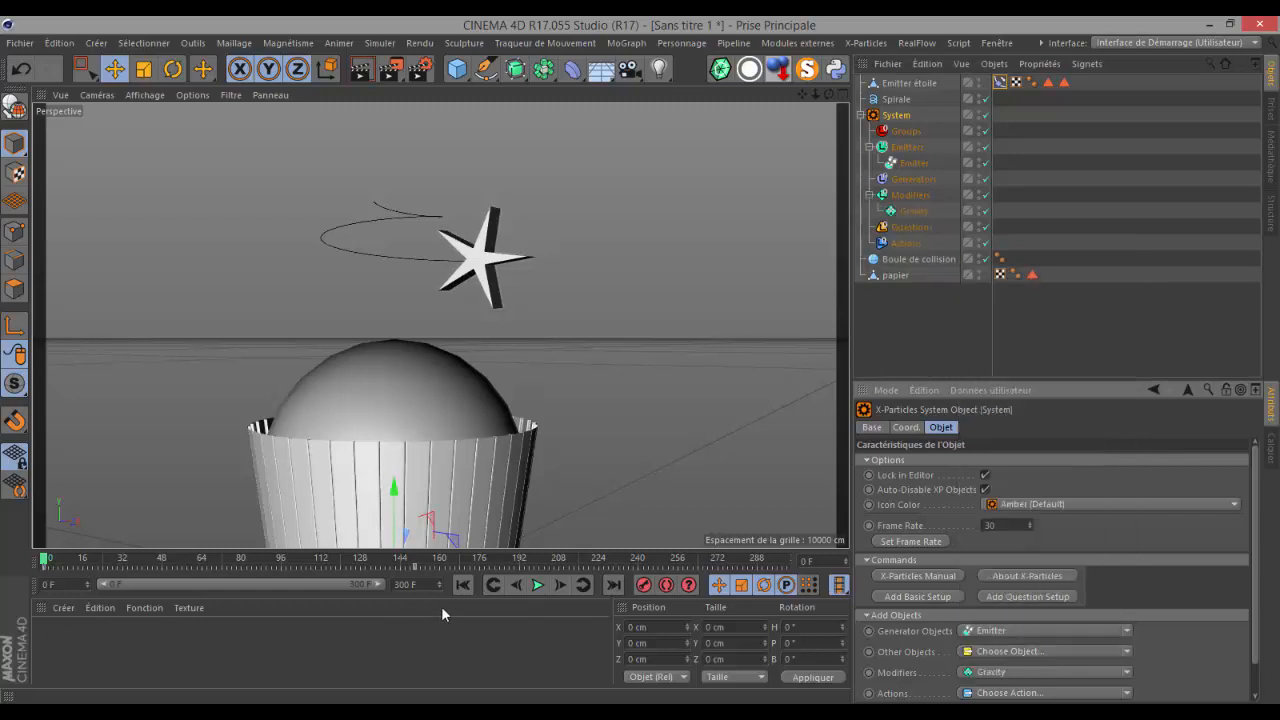
click(537, 585)
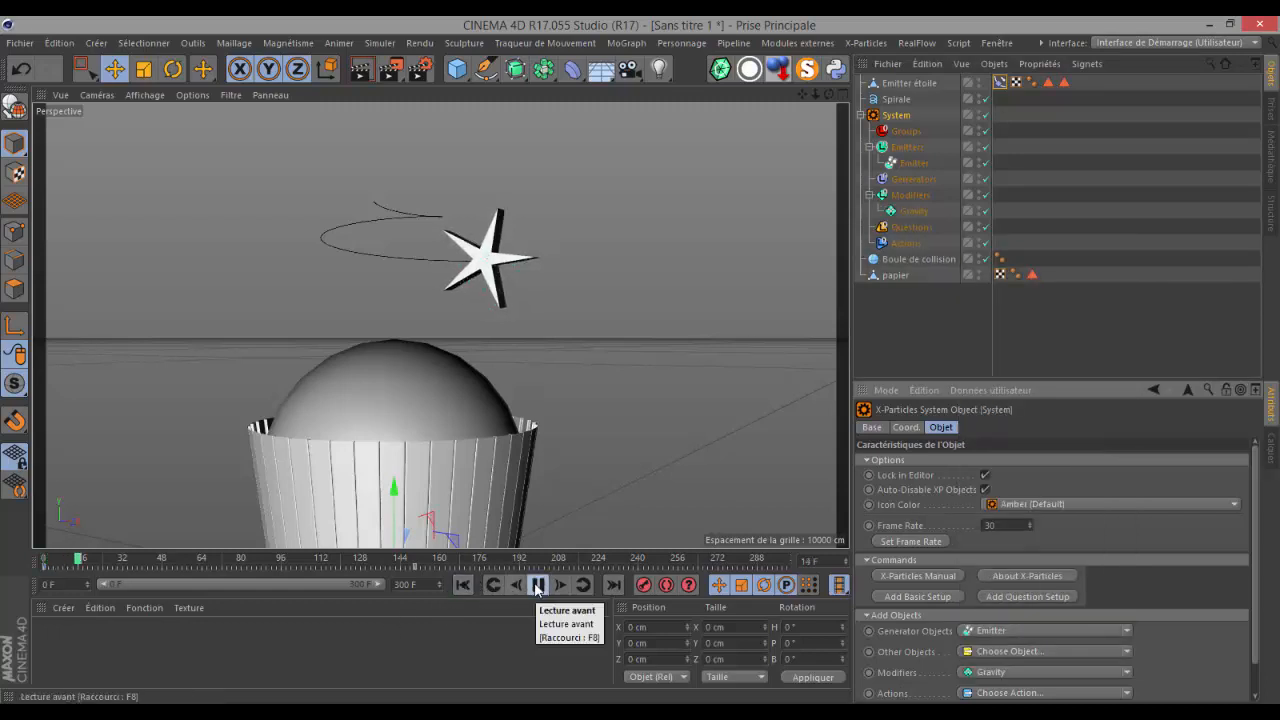
click(537, 585)
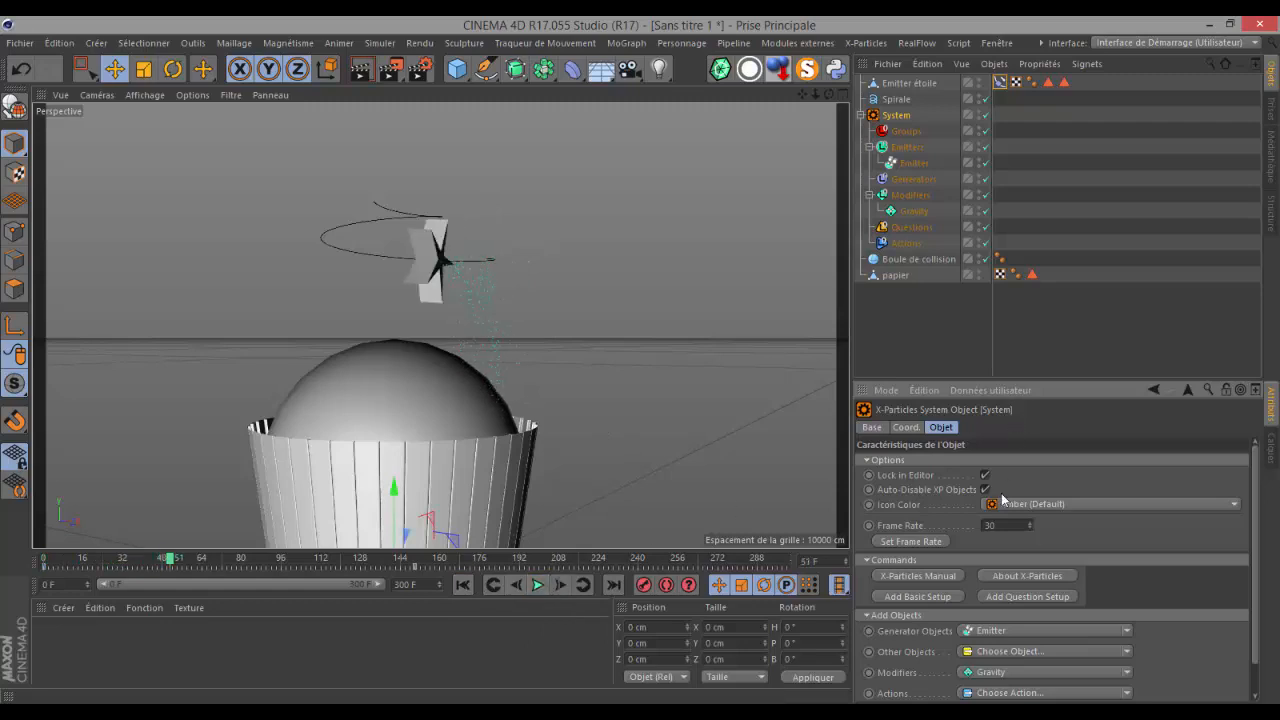
- Set the emitter's editor display for particles to Squares
click(918, 164)
click(1066, 427)
click(972, 534)
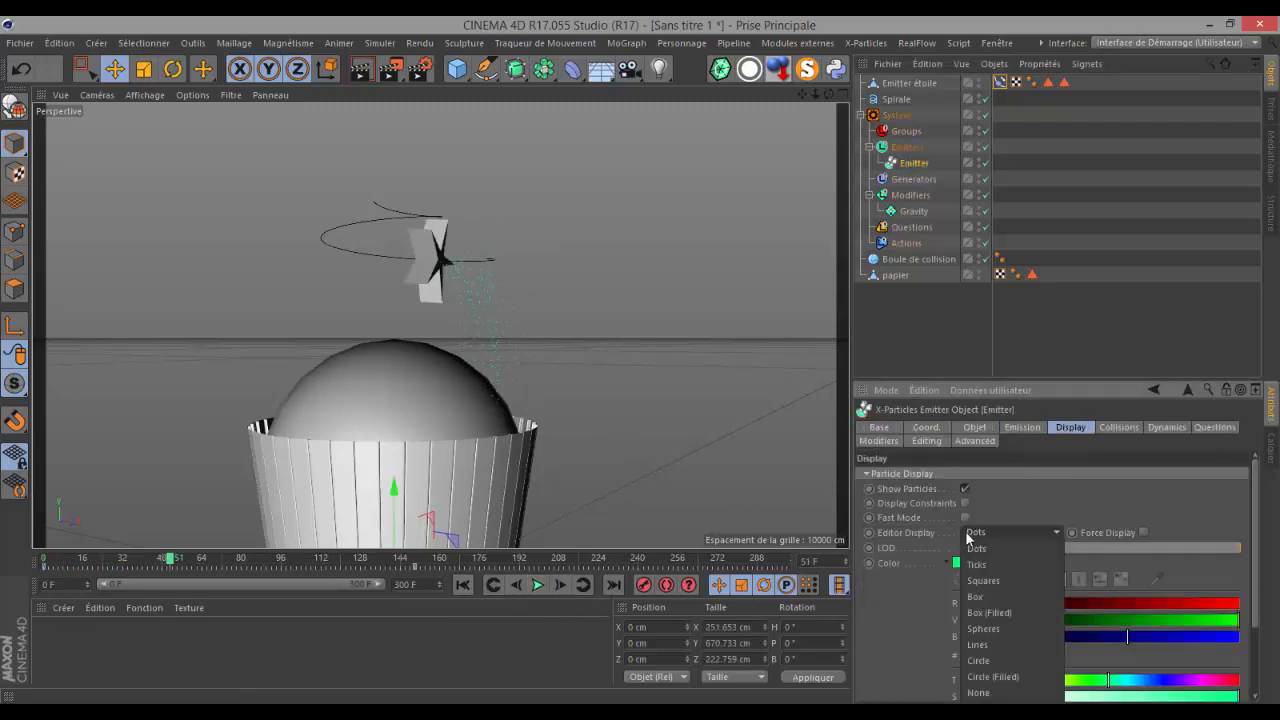
click(980, 581)
- Replay the simulation from the start and examine how the particles fall relative to the sphere and cup
click(463, 585)
click(537, 585)
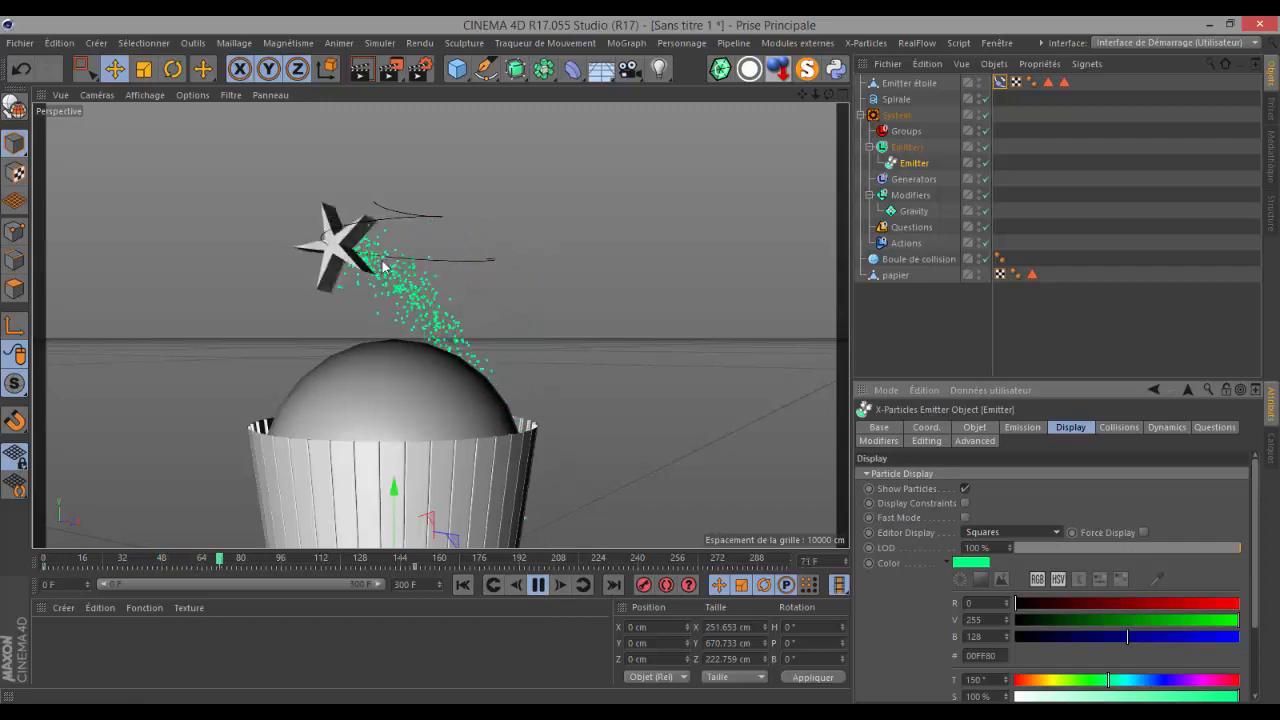
click(537, 585)
drag(829, 95, 450, 375)
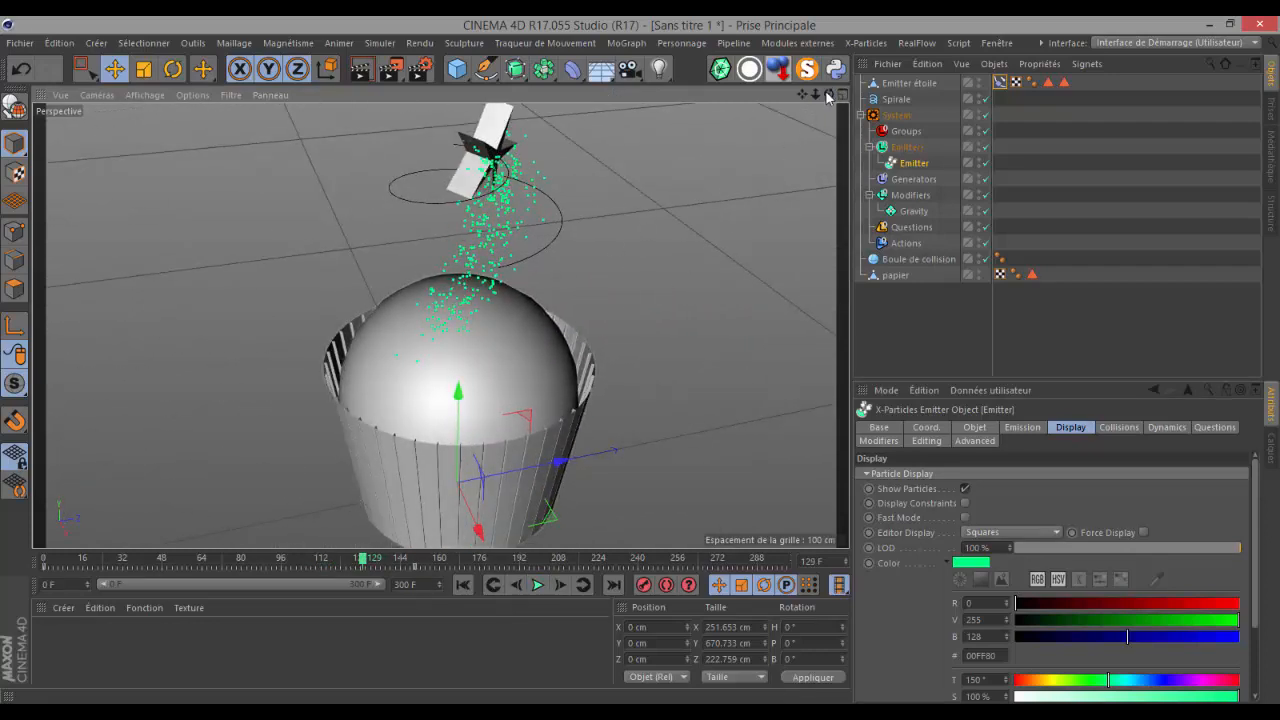
drag(813, 97, 799, 101)
drag(641, 361, 642, 362)
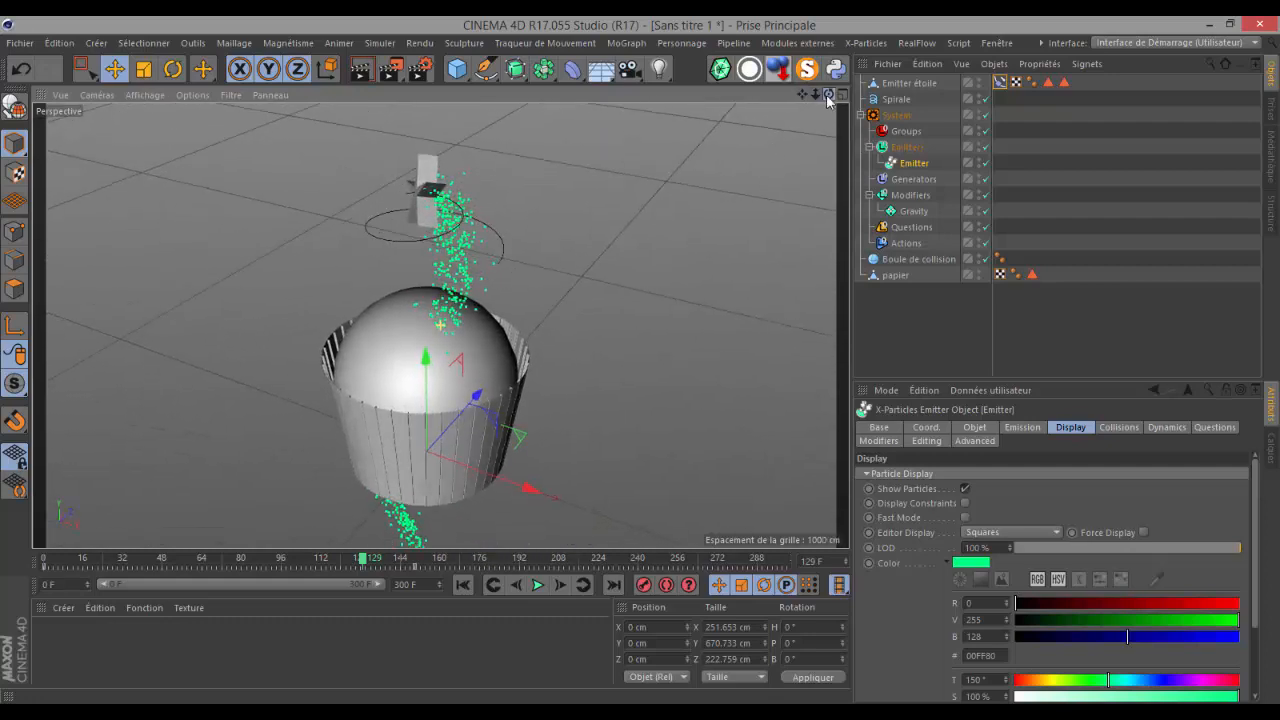
- Add an X-Particles Collider tag to papier with Normals set to Any, Bounce 0% and Friction 36%
click(891, 276)
right_click(892, 280)
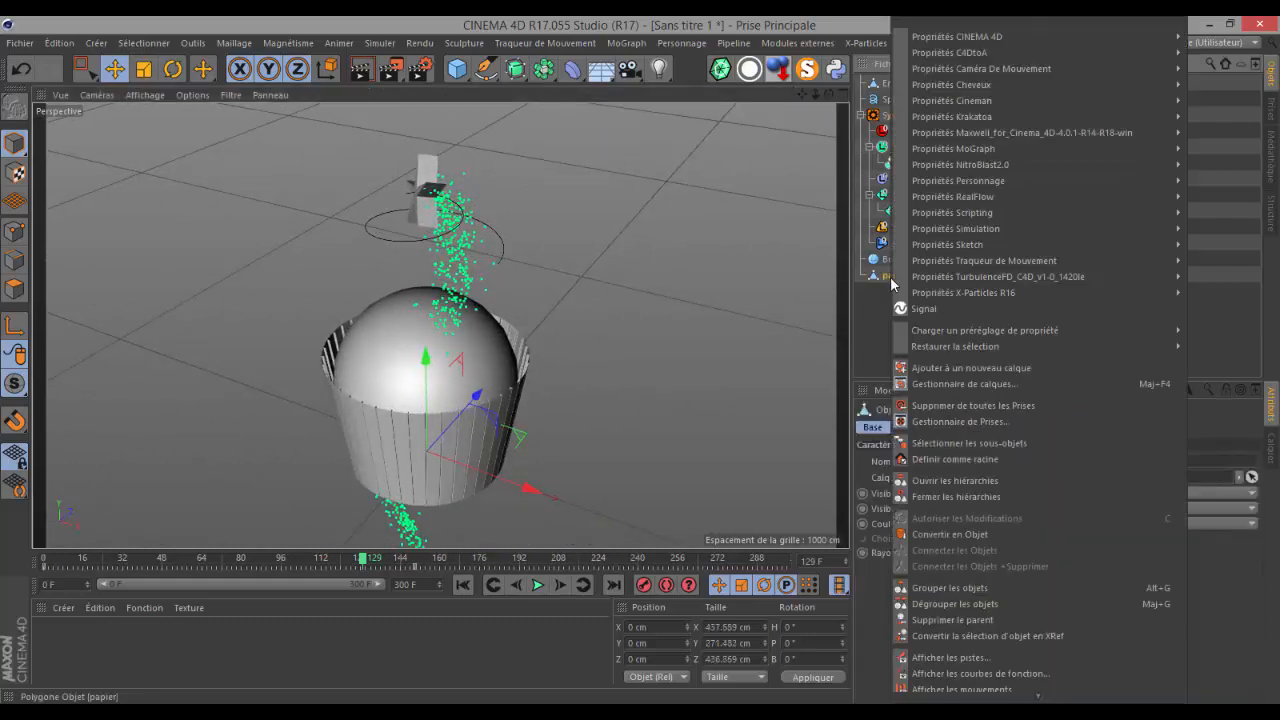
mouse_move(928, 296)
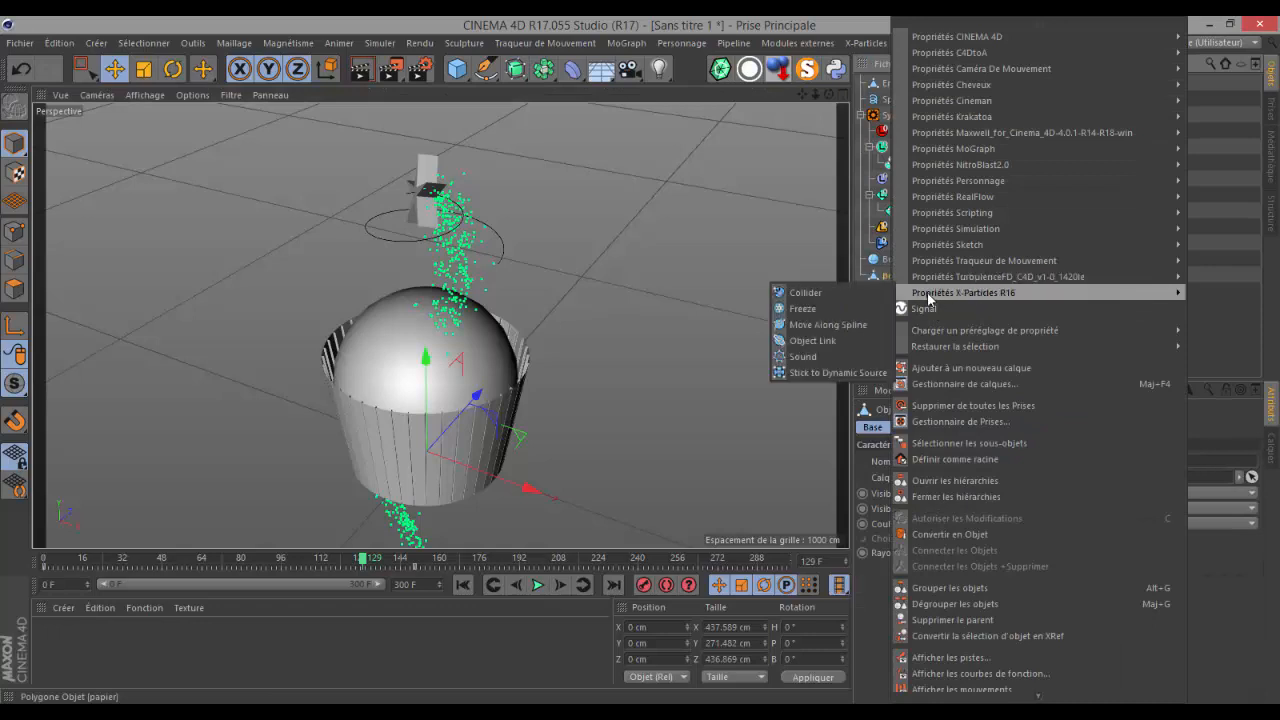
click(797, 292)
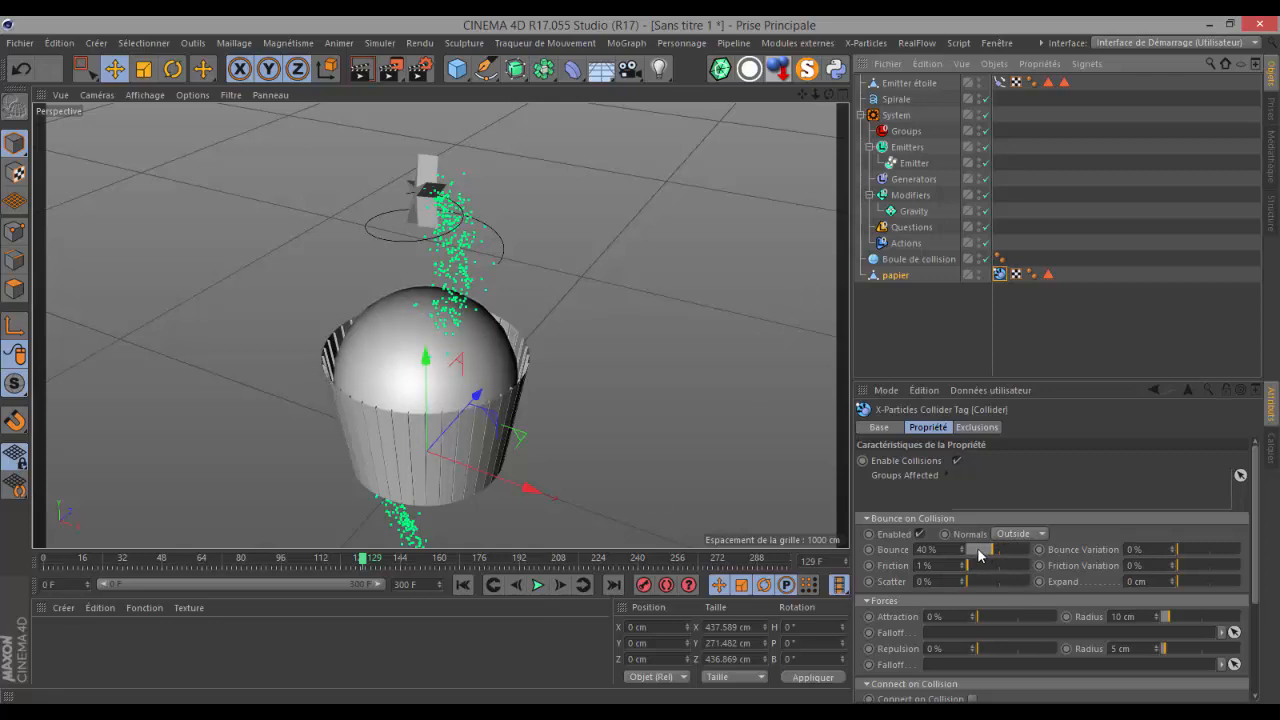
click(1016, 536)
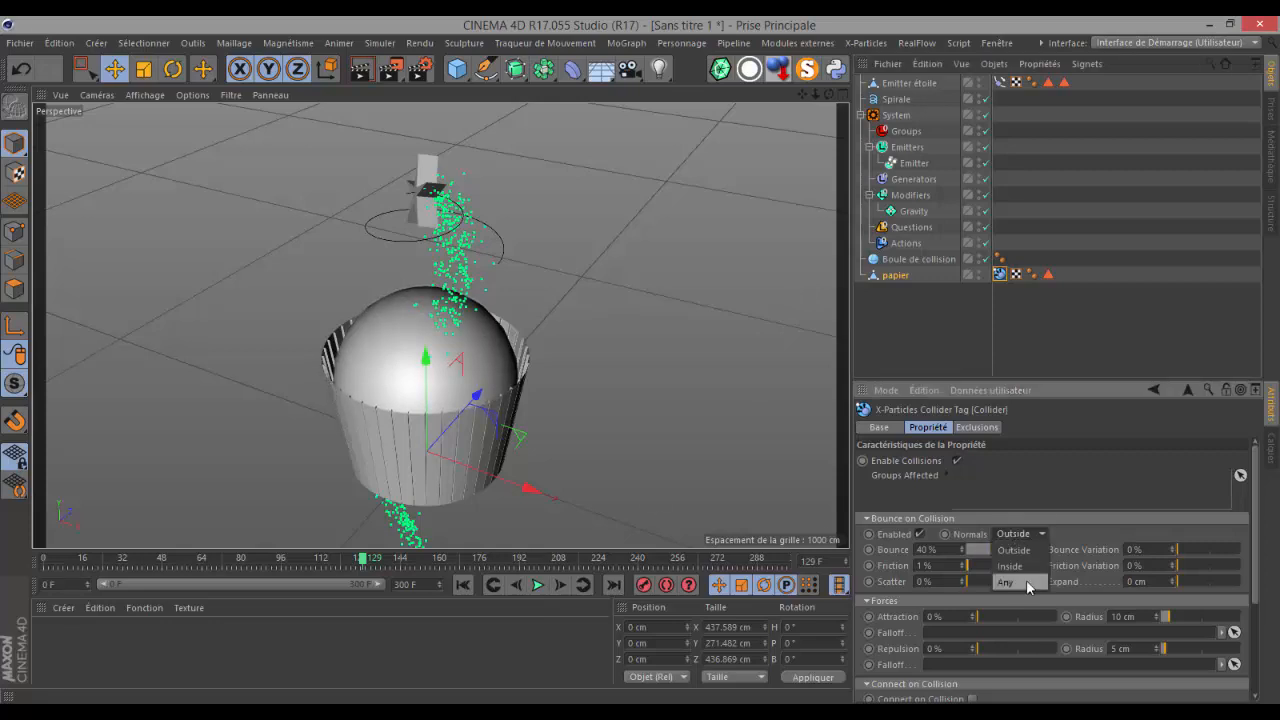
click(1026, 581)
drag(997, 556, 962, 553)
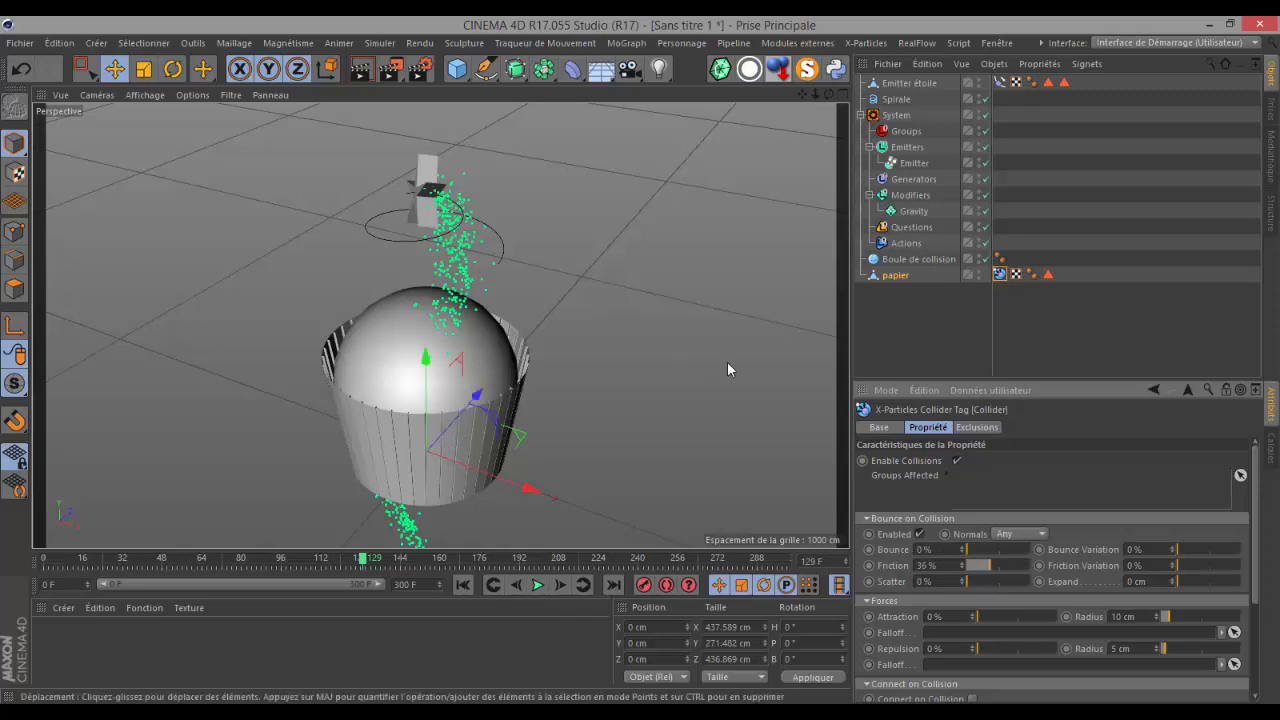
- Add an X-Particles Collider tag to Boule de collision with Bounce 0% and Friction 35%
click(893, 262)
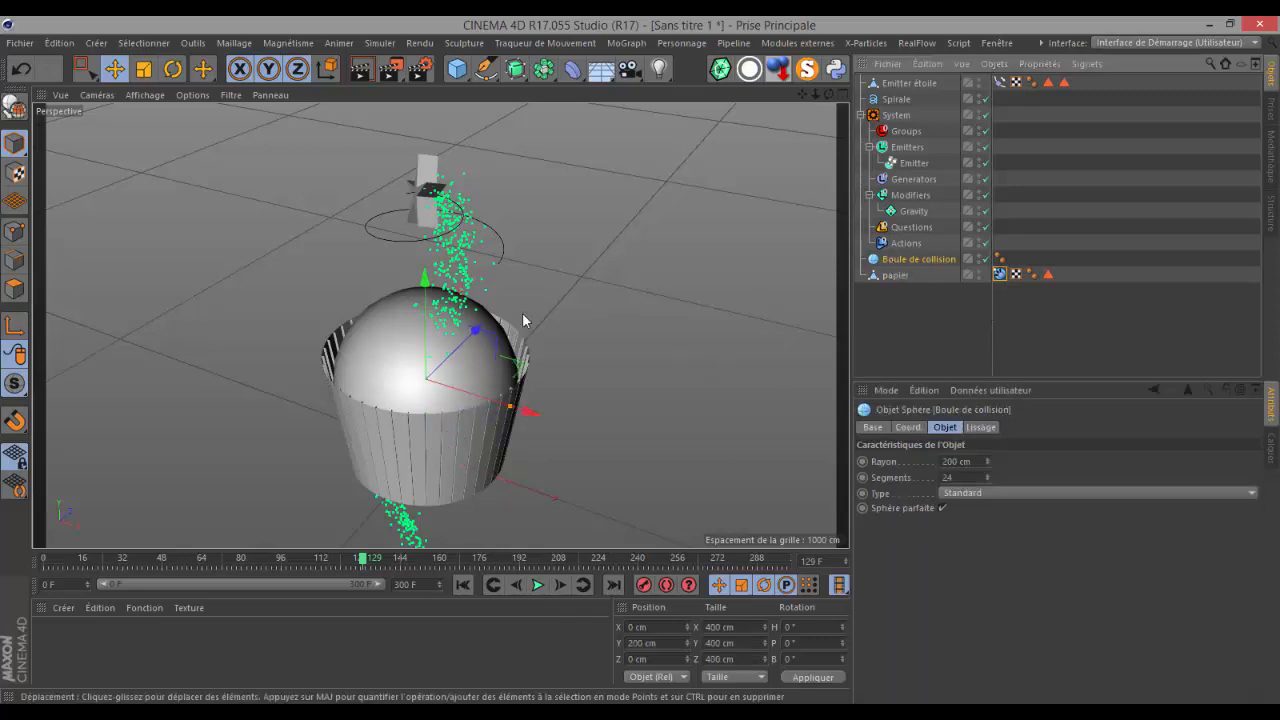
right_click(931, 264)
mouse_move(1005, 292)
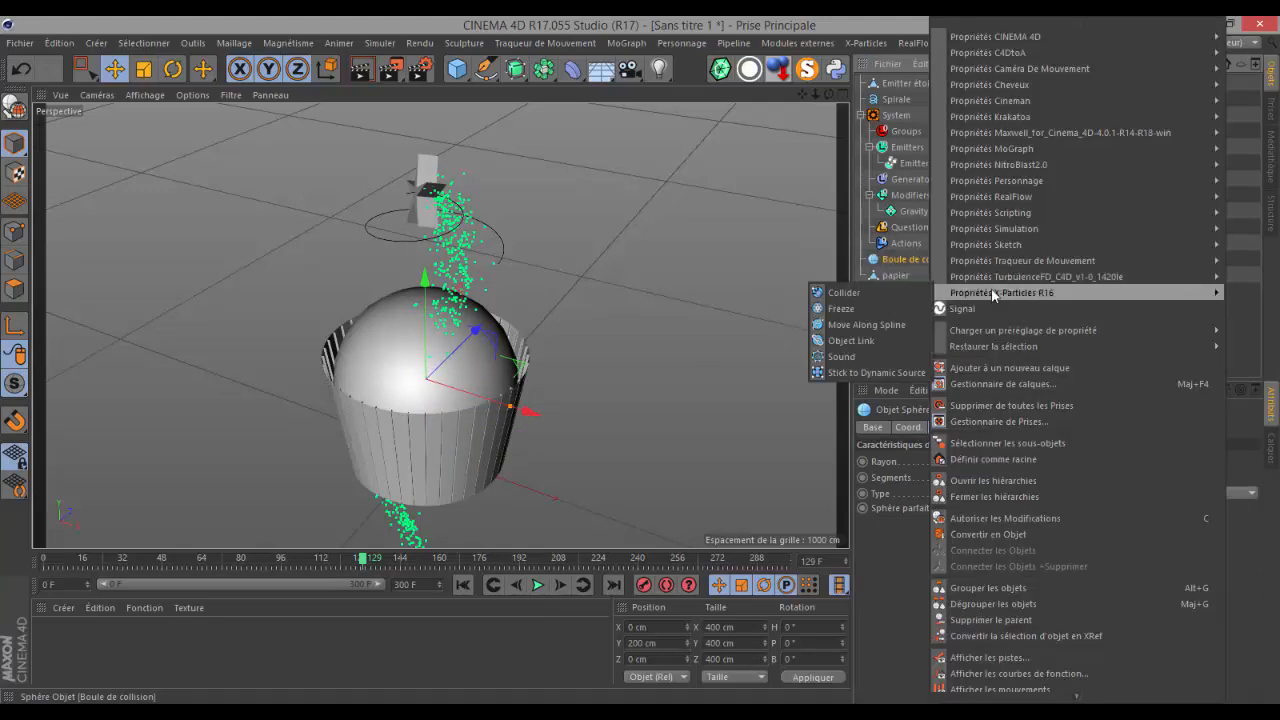
click(845, 293)
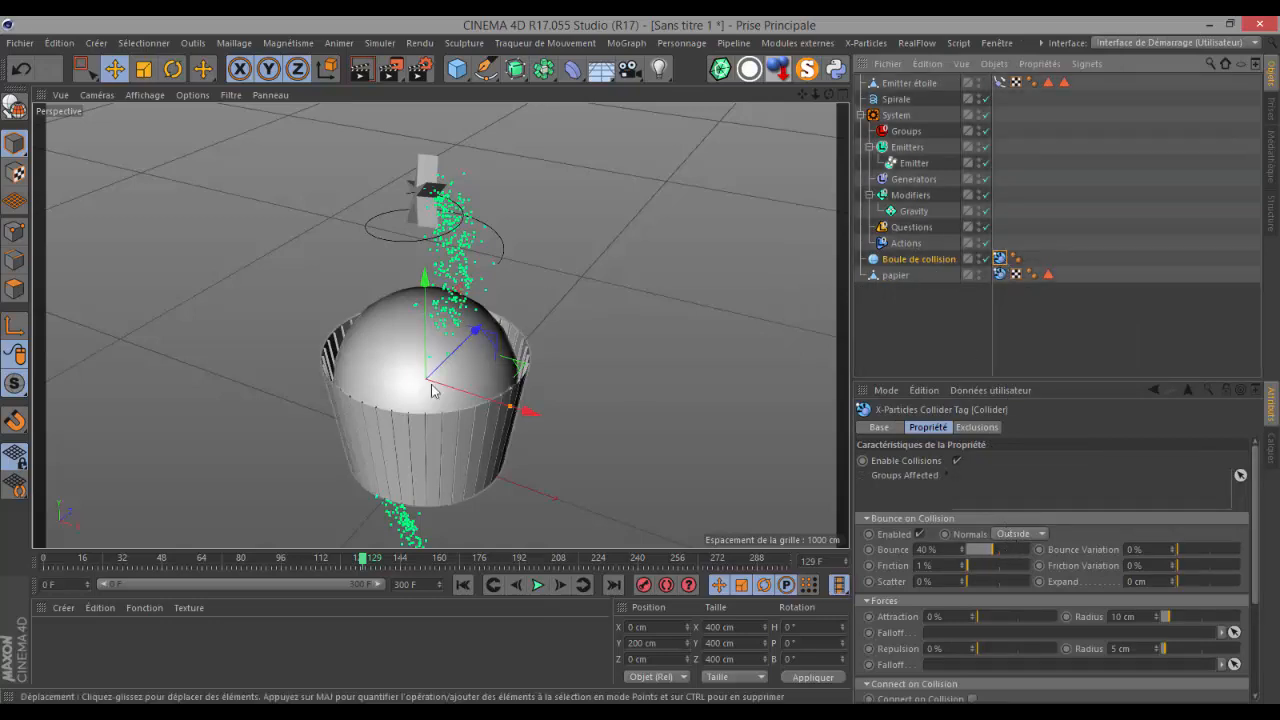
drag(980, 549, 914, 561)
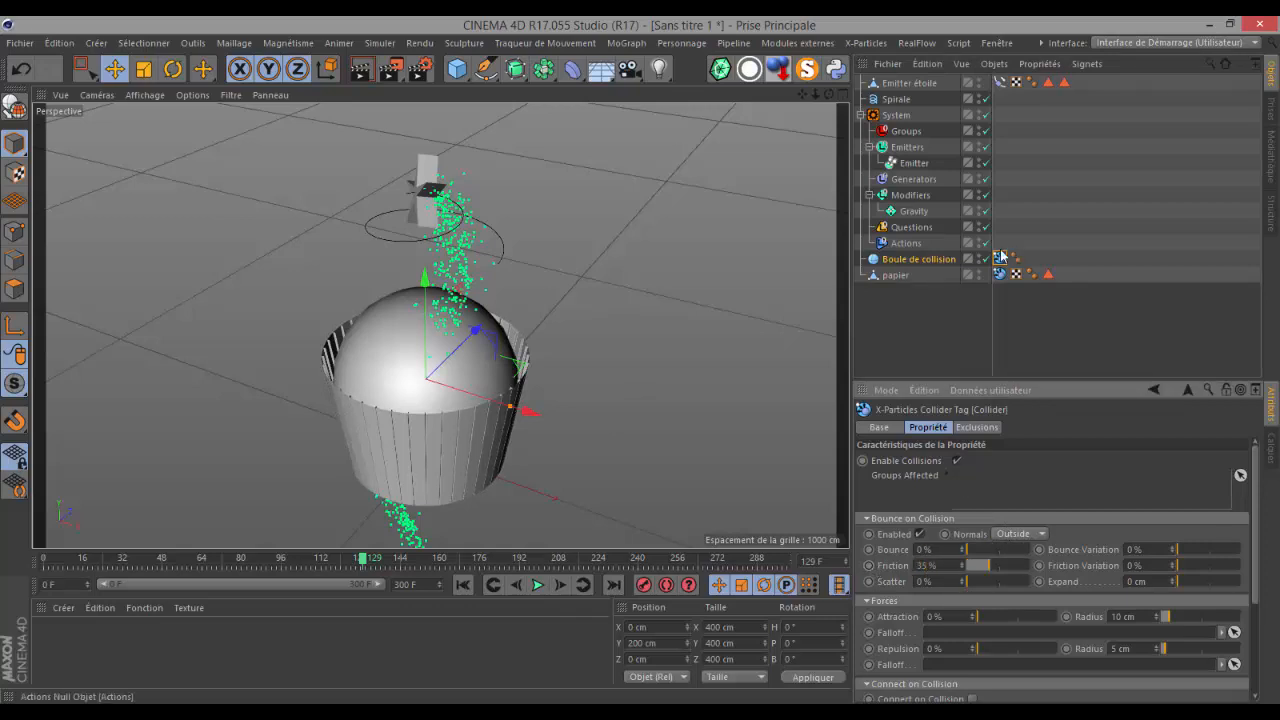
- Add a plane under the cup and scale it uniformly to about 2623 cm wide
click(457, 68)
click(629, 121)
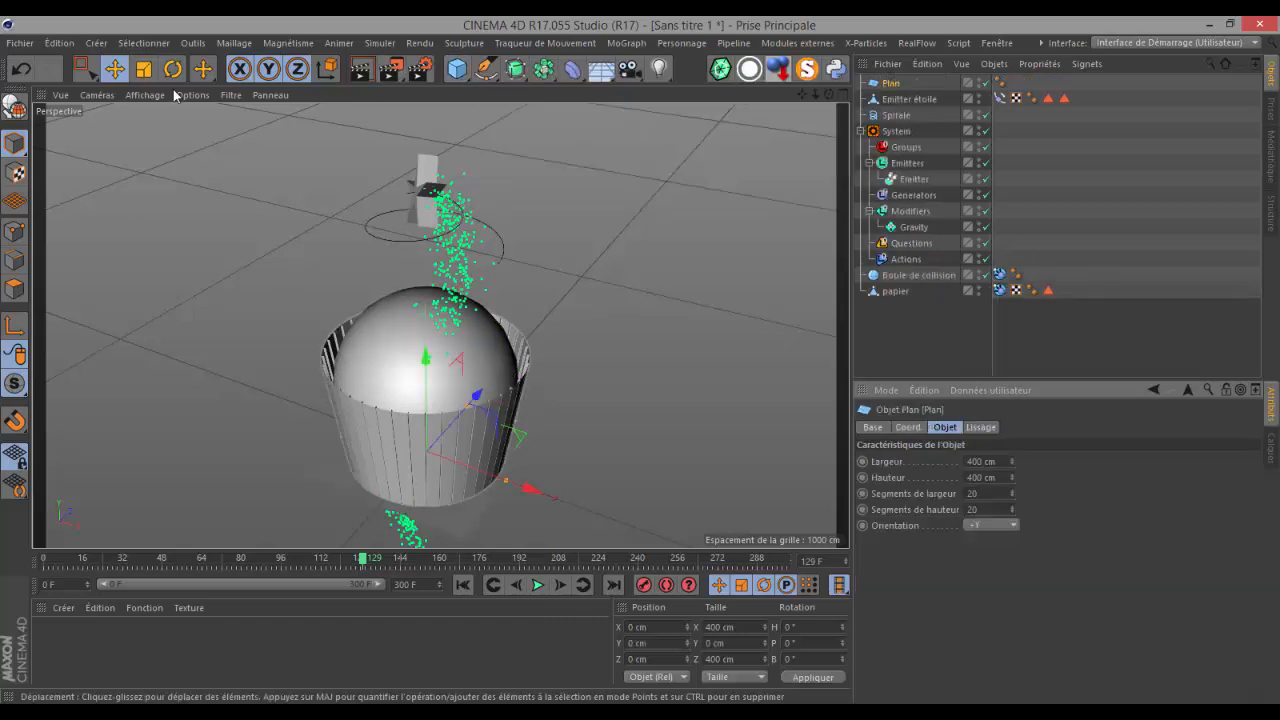
click(145, 68)
drag(205, 268, 660, 360)
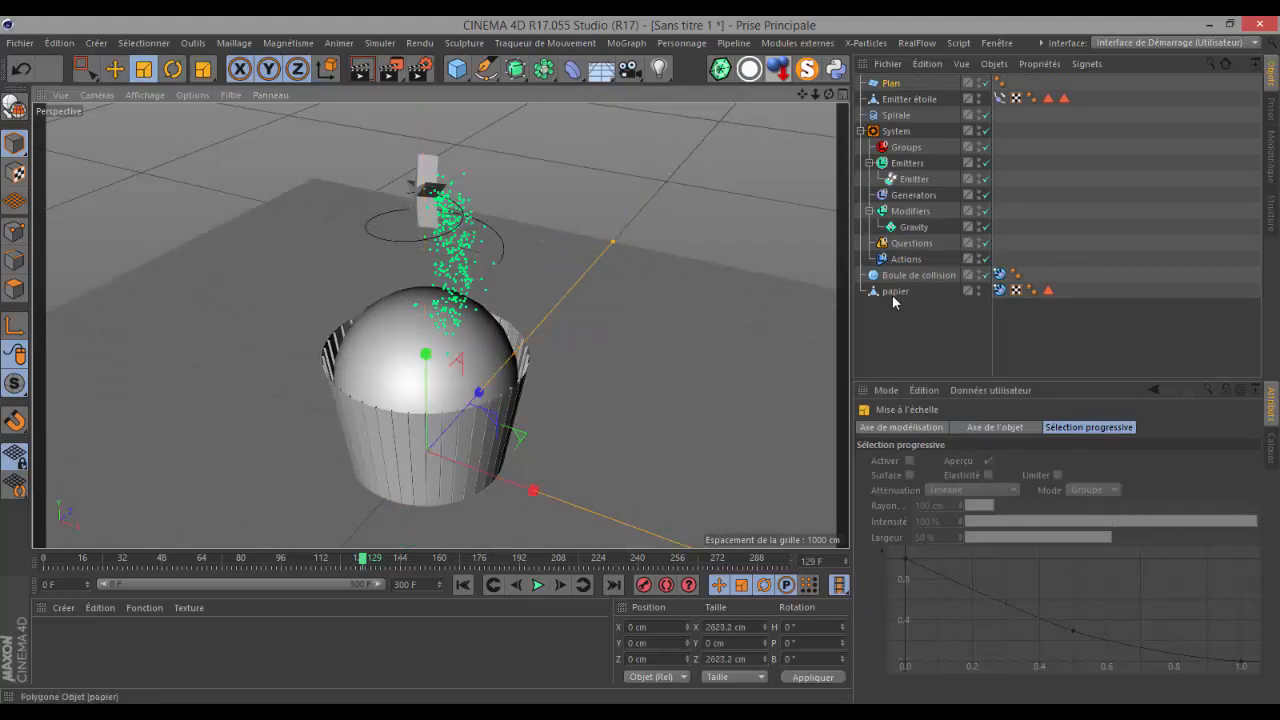
- Copy the Collider tag from Boule de collision onto Plan and move Plan just above Boule de collision in the object hierarchy
click(1000, 290)
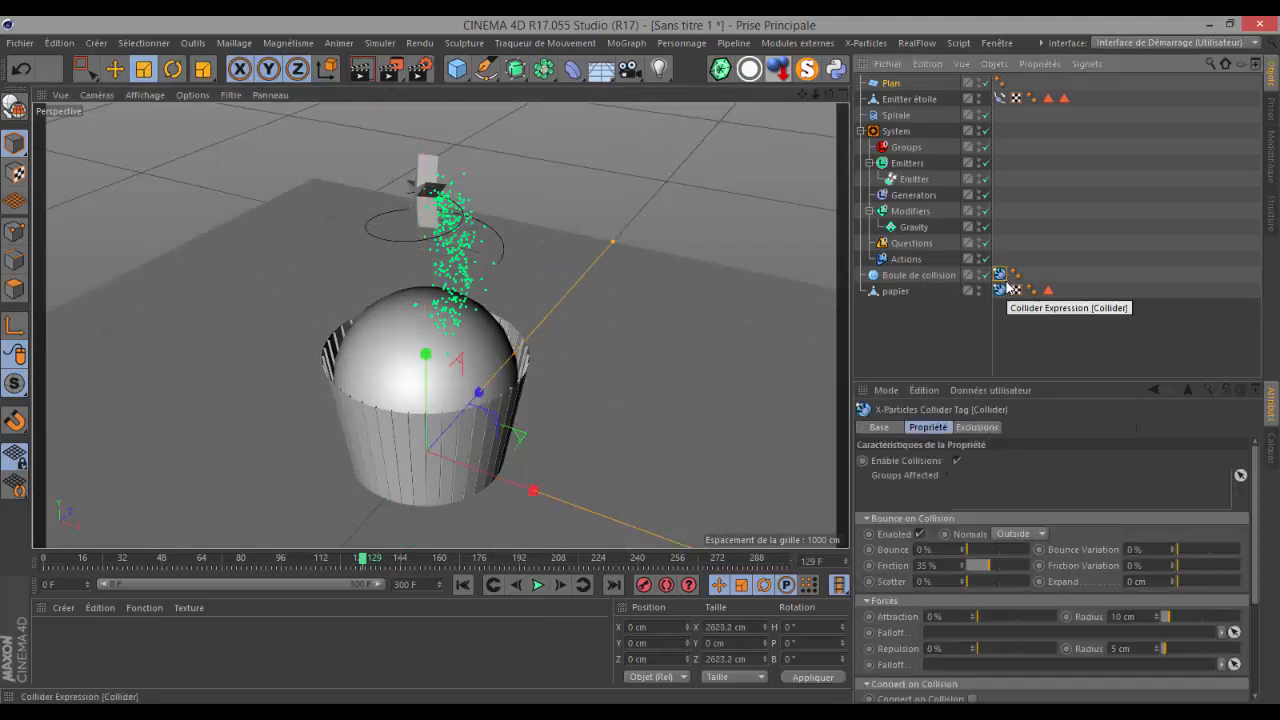
ctrl+drag(1000, 275, 1004, 206)
ctrl+drag(1008, 84, 1016, 85)
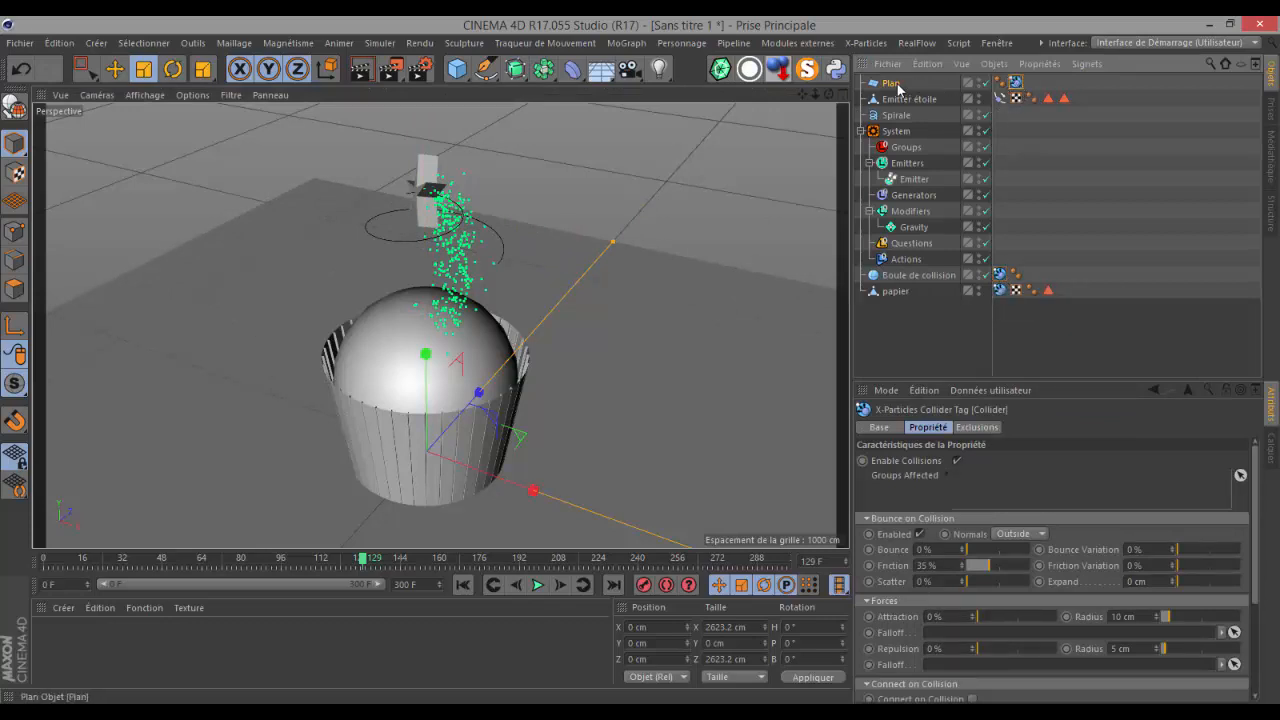
drag(893, 84, 893, 268)
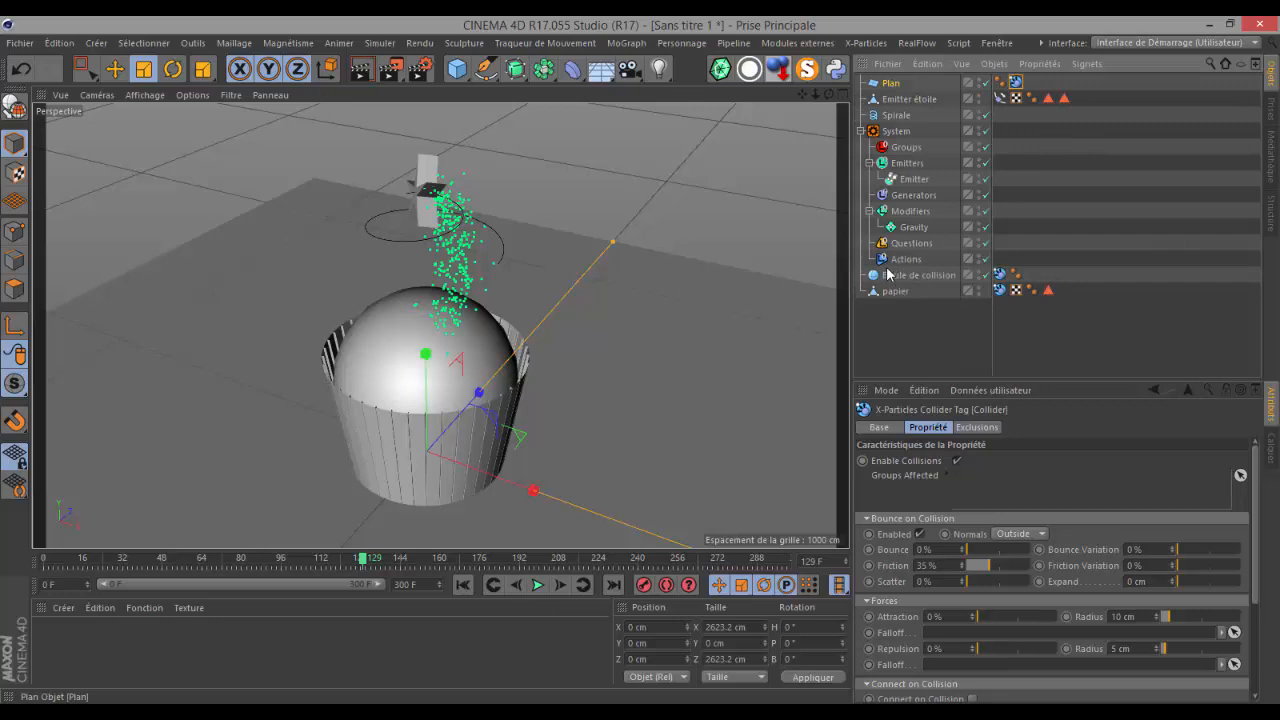
- Put Plan's Collider tag ahead of its smoothing tag and replay the simulation from the first frame
click(891, 261)
drag(1000, 258, 1027, 265)
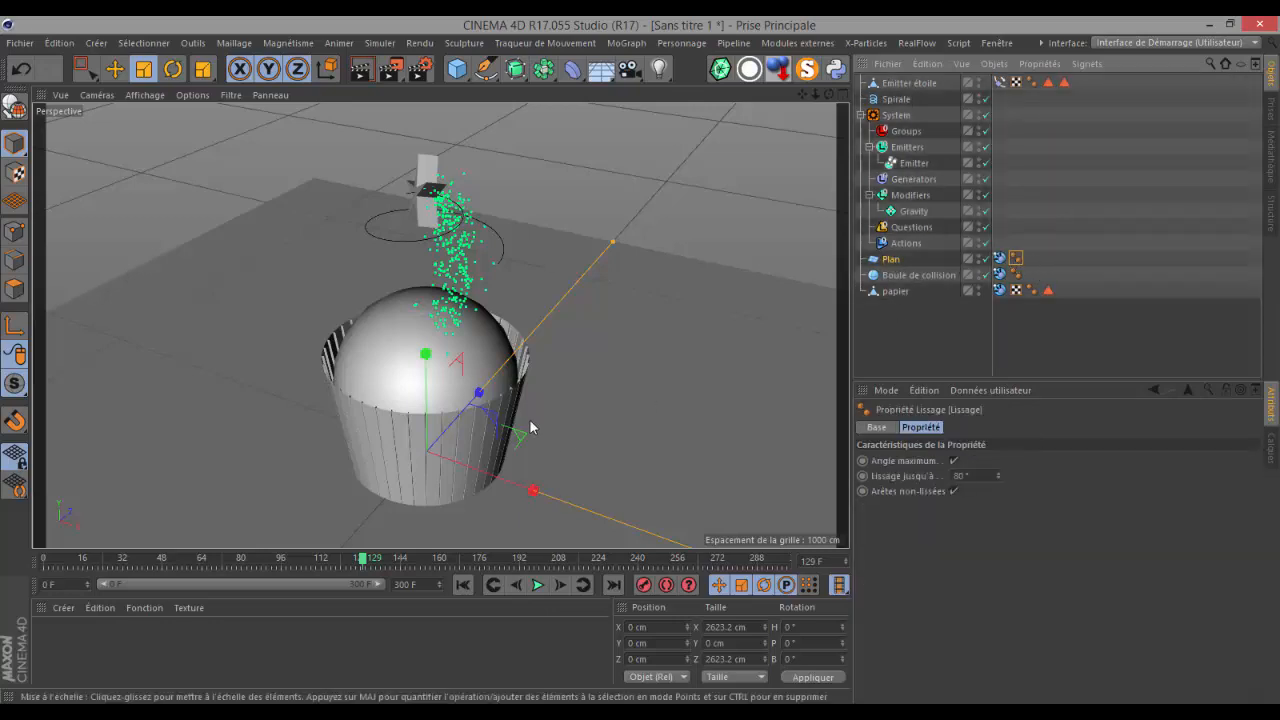
click(462, 585)
click(538, 585)
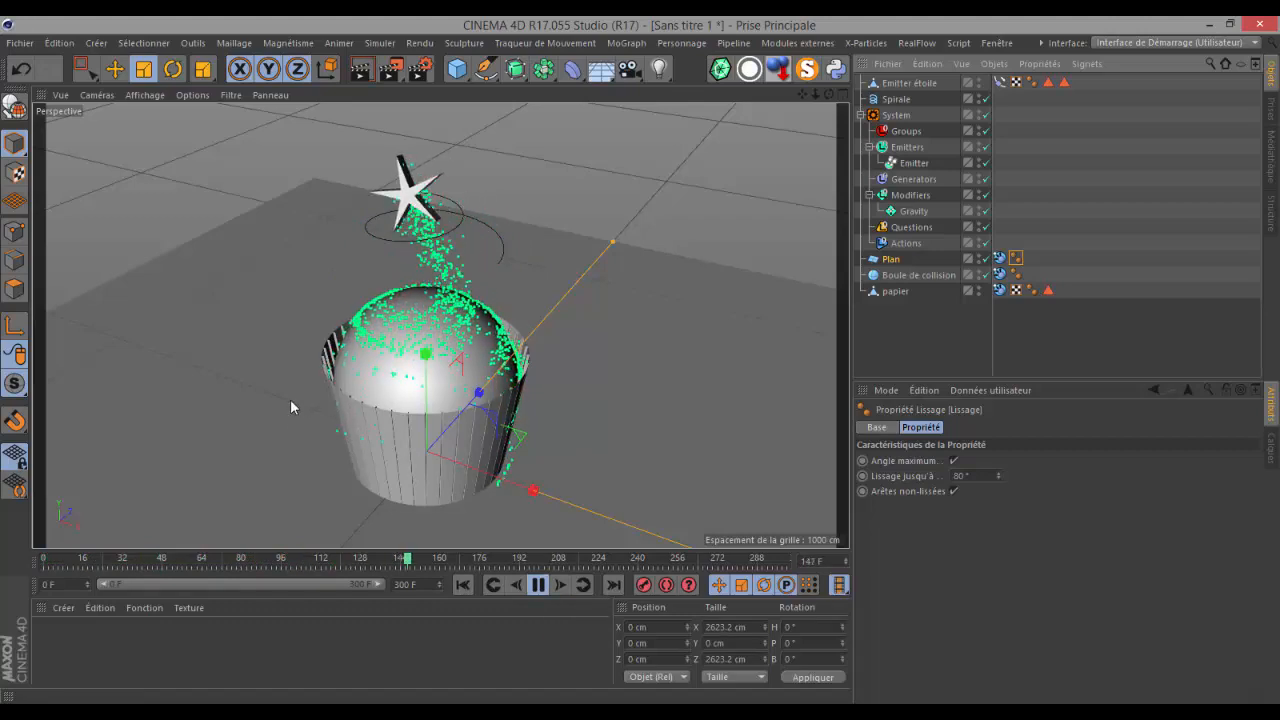
key(F8)
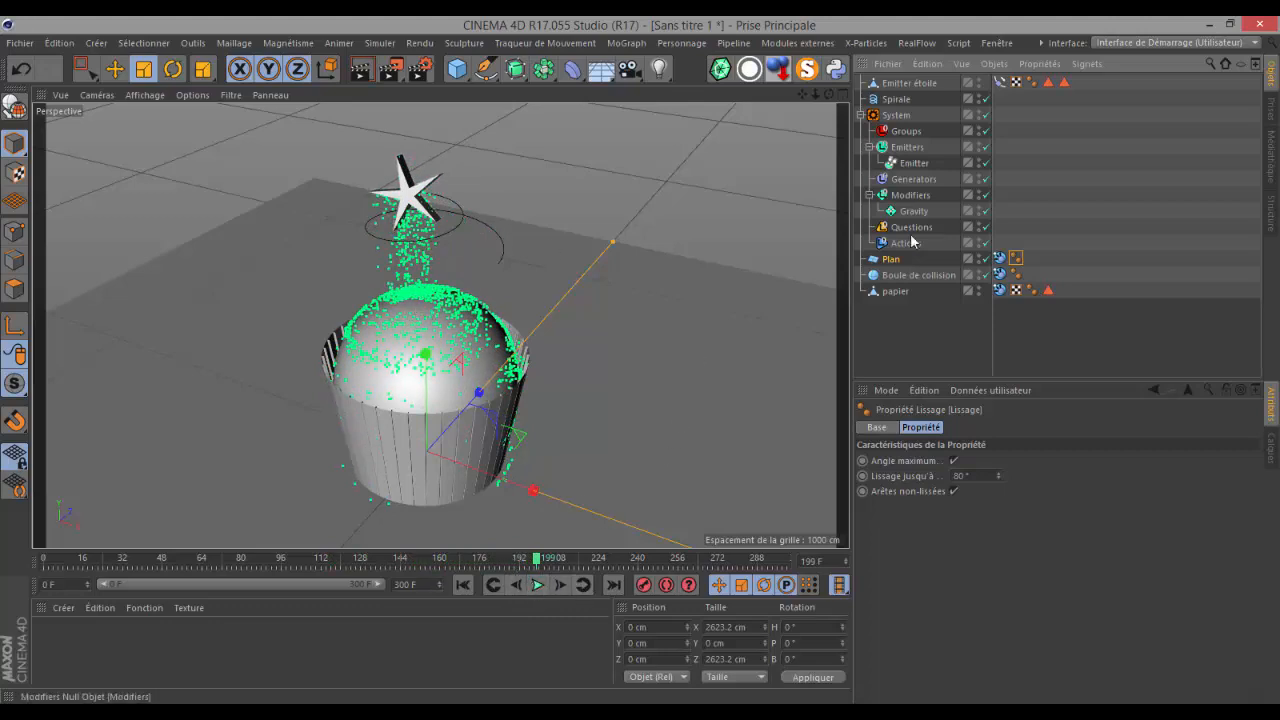
- Enable Fluids in the Emitter's dynamics and replay the simulation from the first frame
click(910, 163)
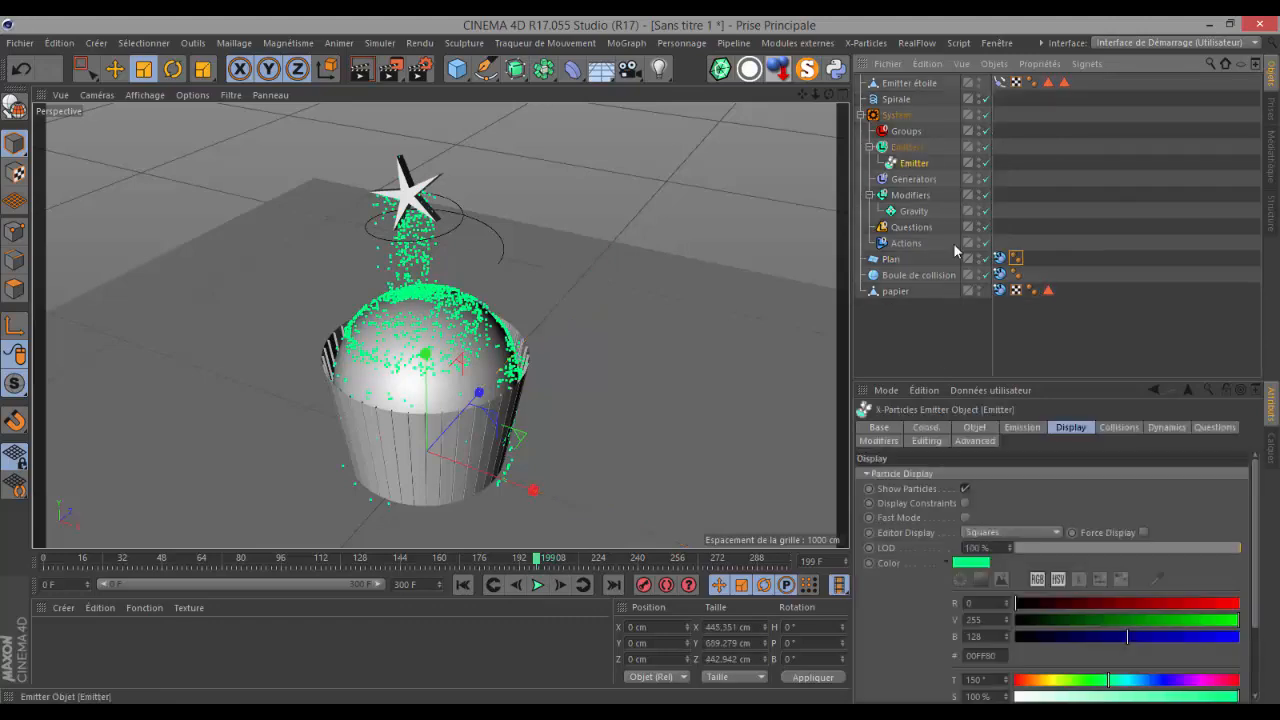
click(1168, 427)
click(940, 506)
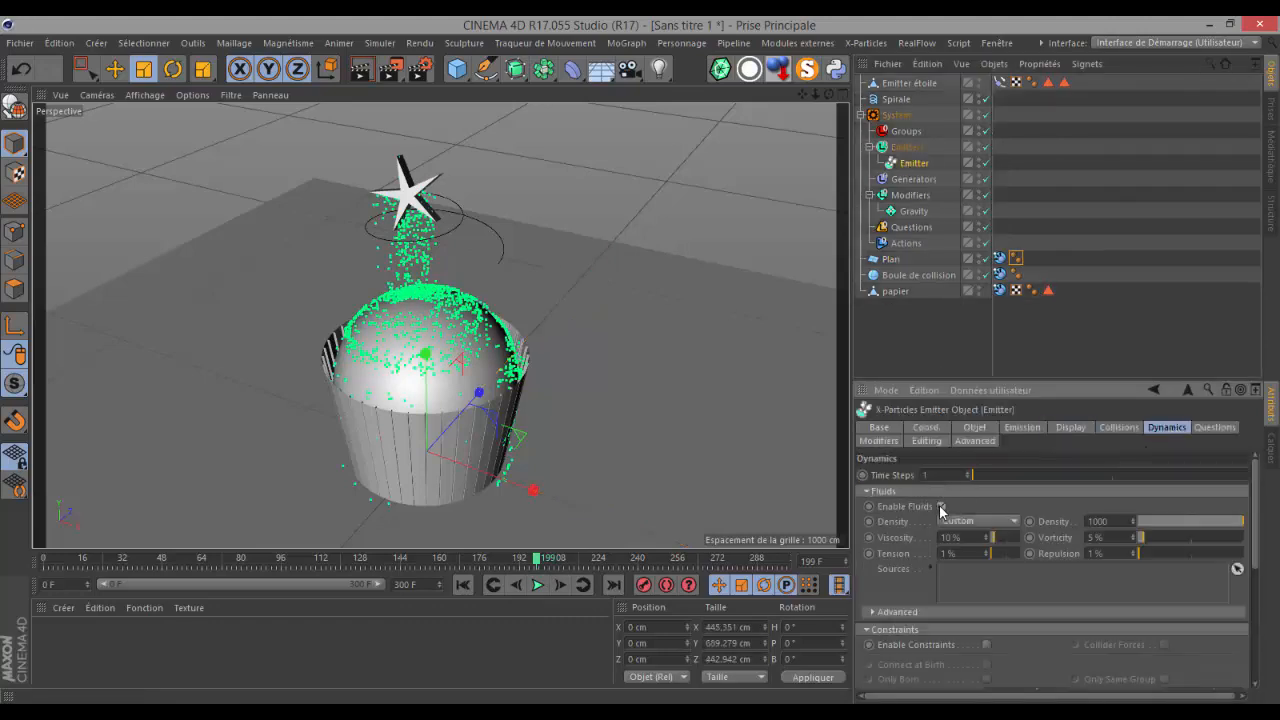
click(463, 585)
click(538, 585)
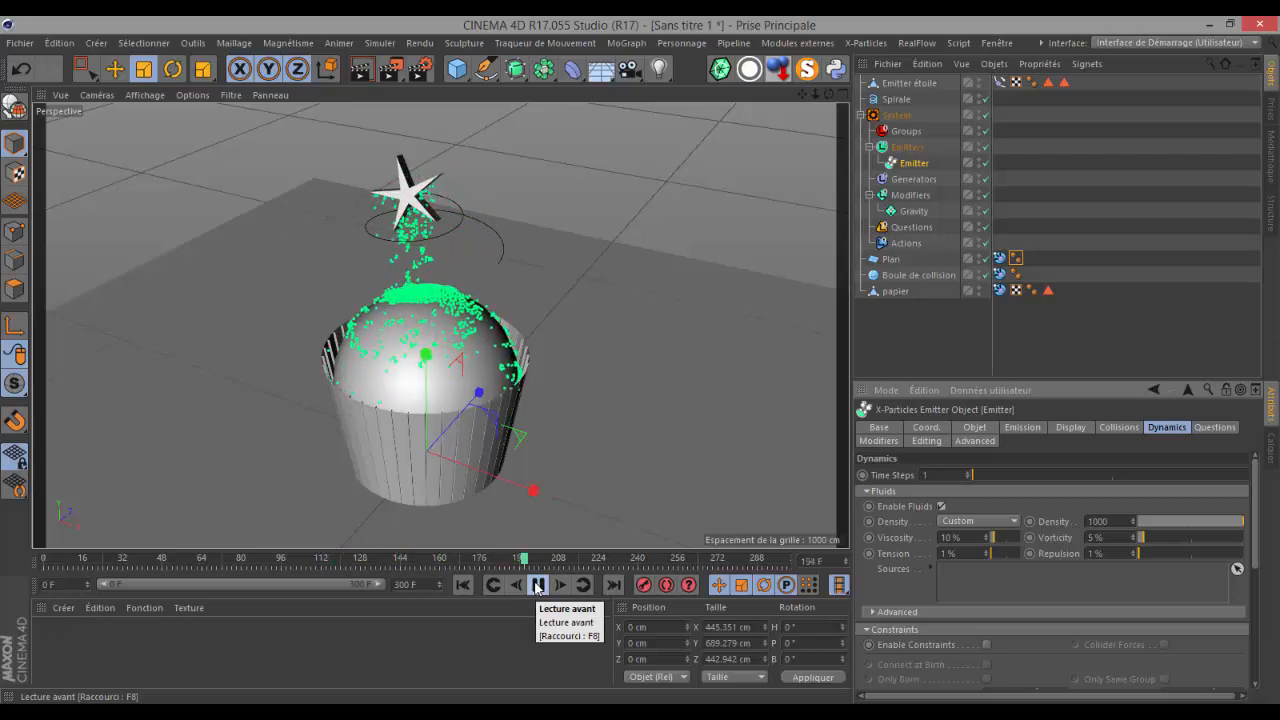
click(537, 585)
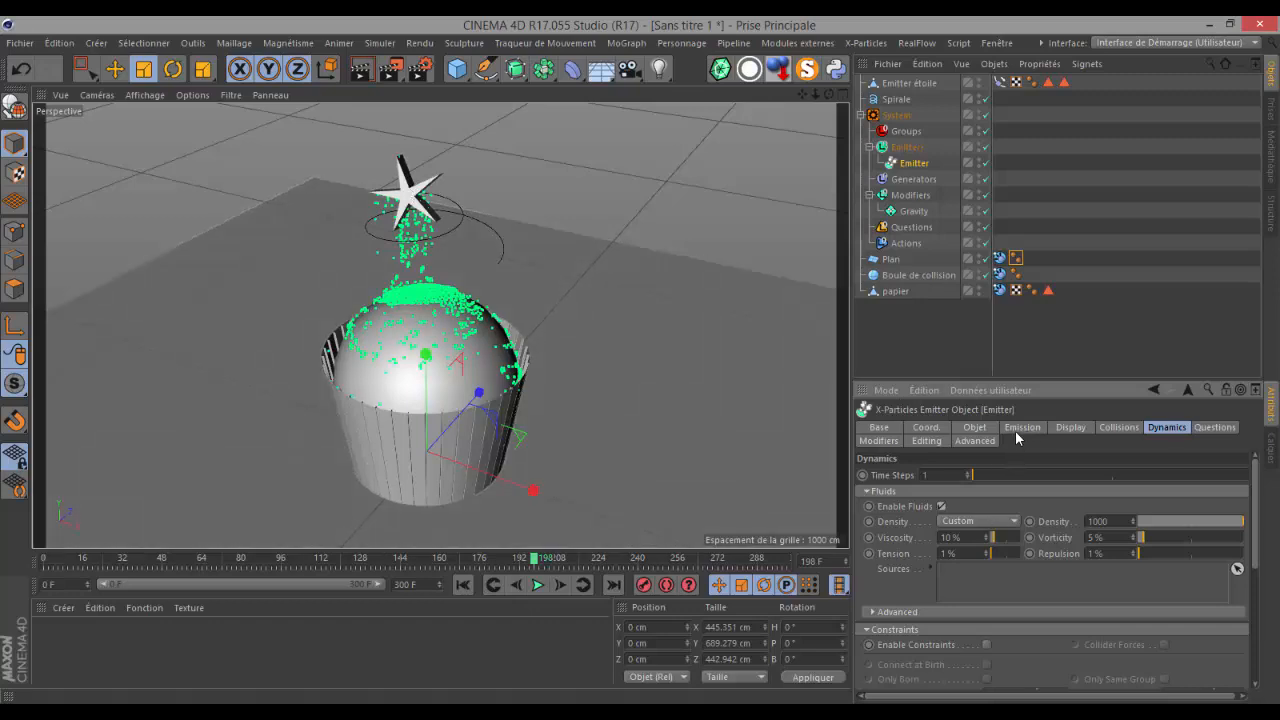
click(866, 43)
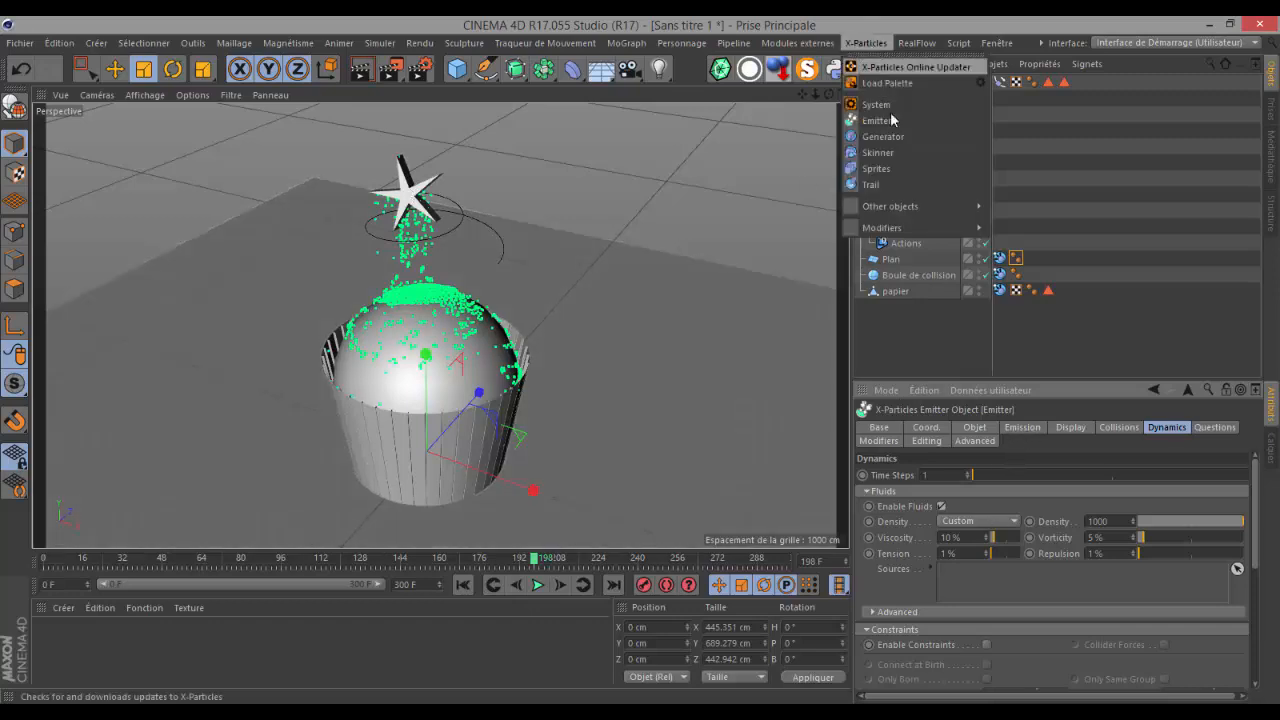
click(874, 184)
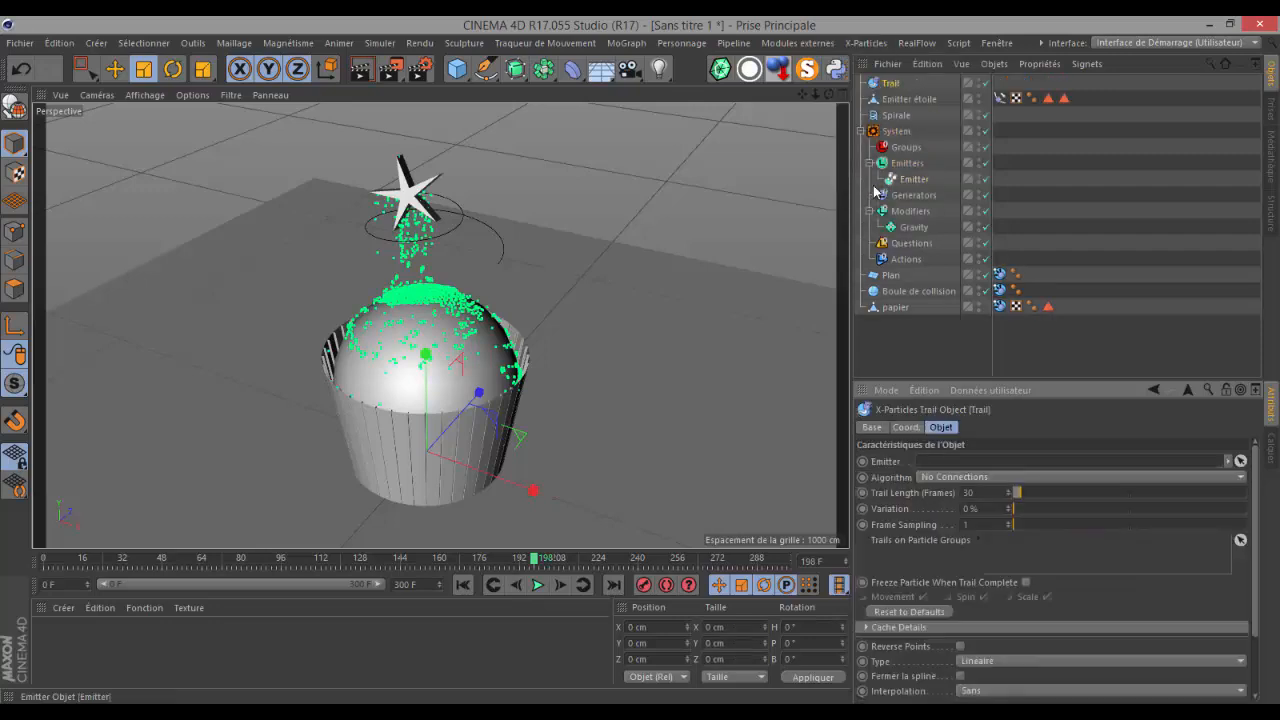
click(894, 86)
key(Delete)
- Add an X-Particles Skinner with Emitter as its source object and play the simulation from the first frame
click(866, 43)
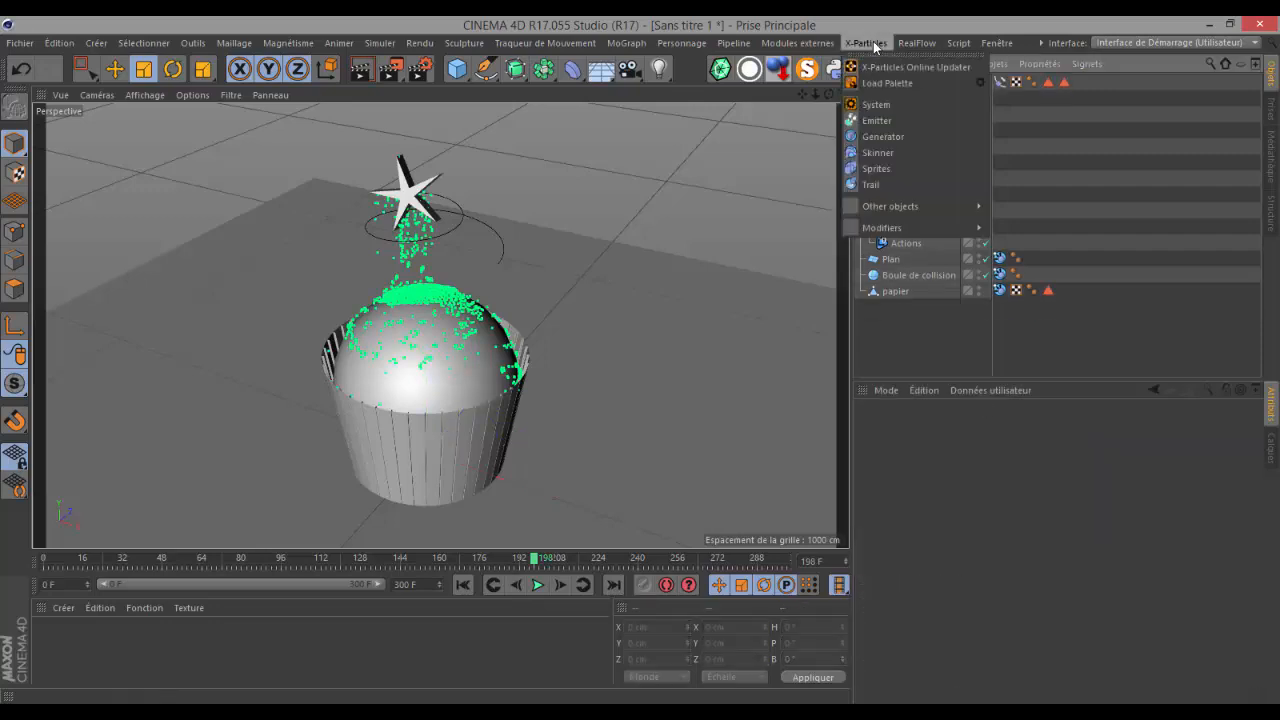
click(870, 152)
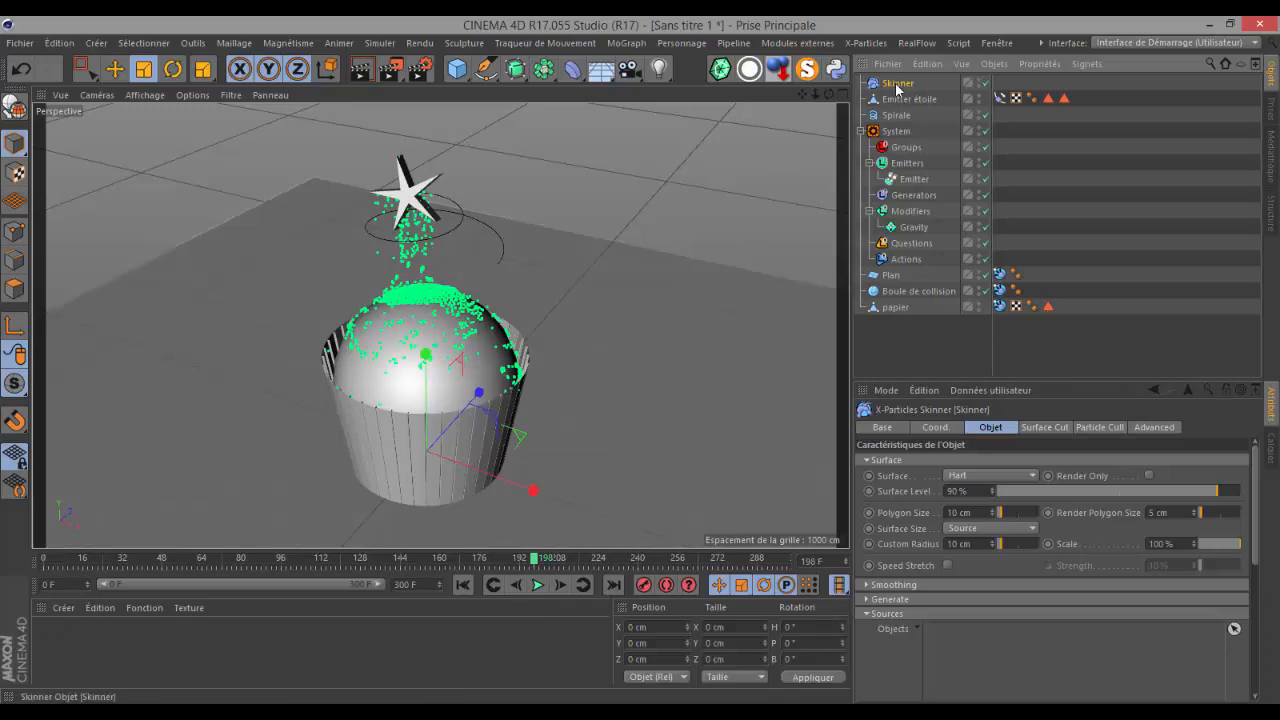
drag(914, 179, 930, 543)
drag(951, 649, 952, 650)
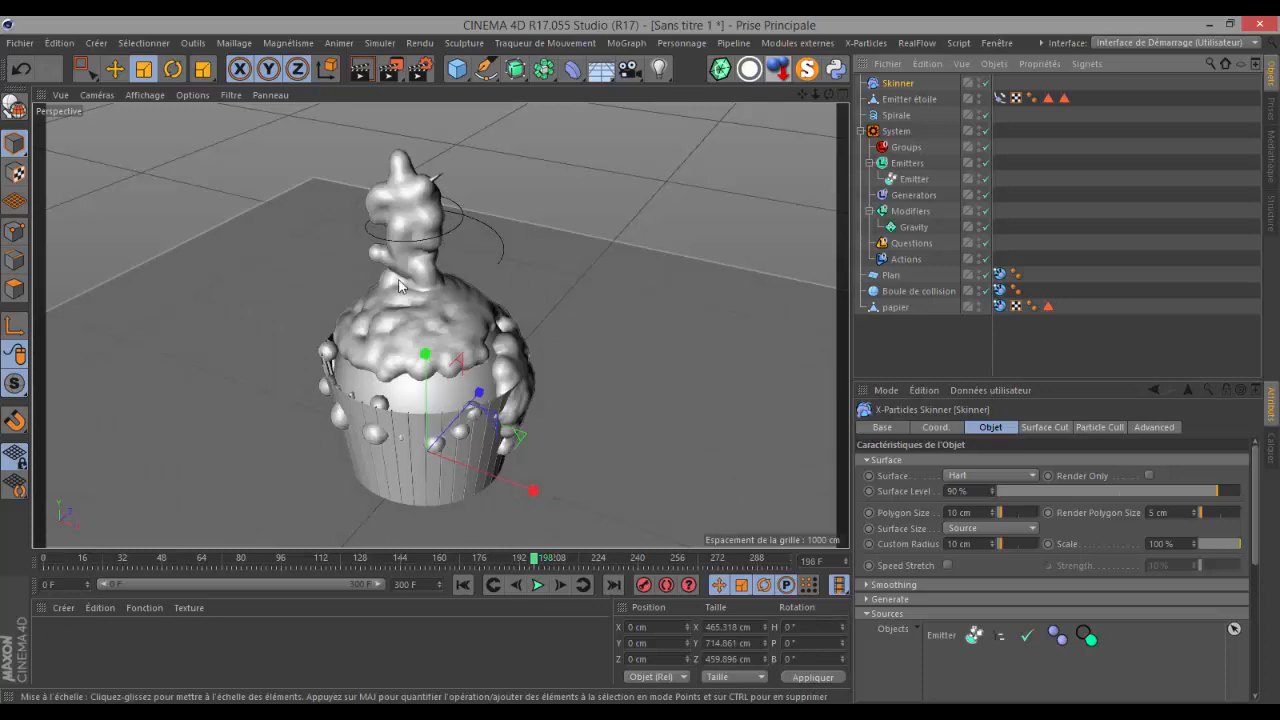
click(462, 584)
click(537, 584)
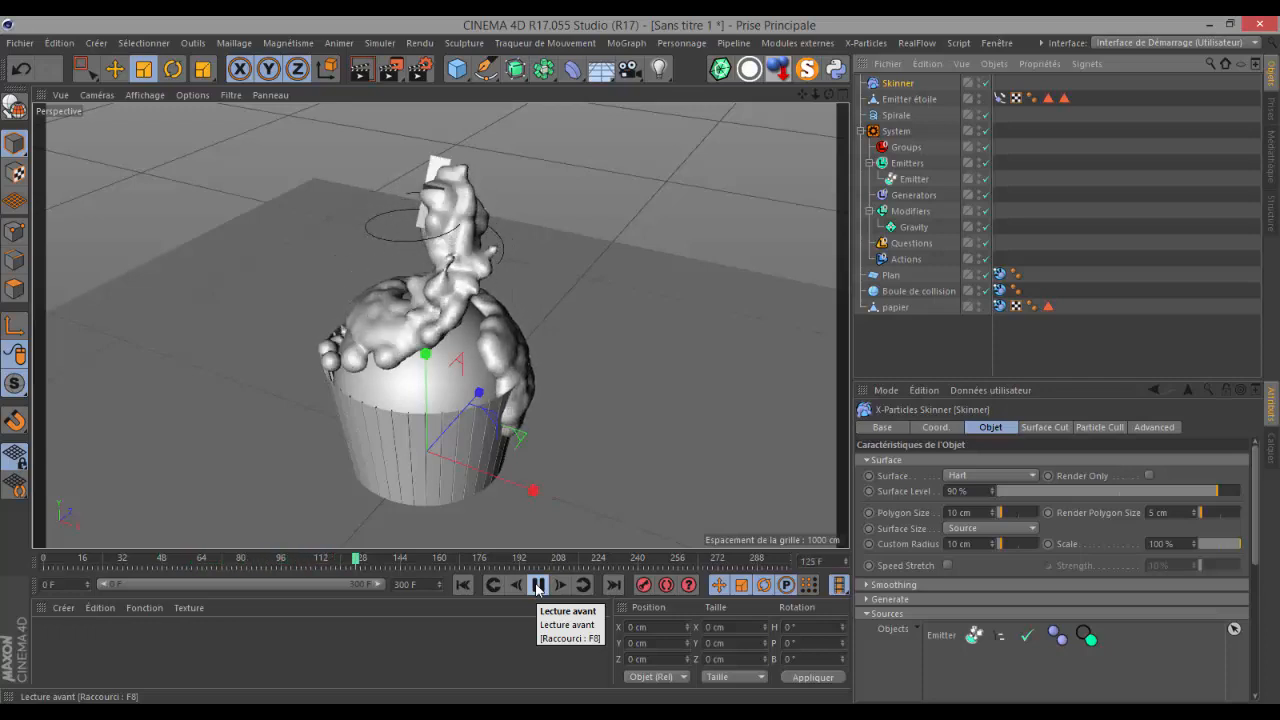
click(538, 586)
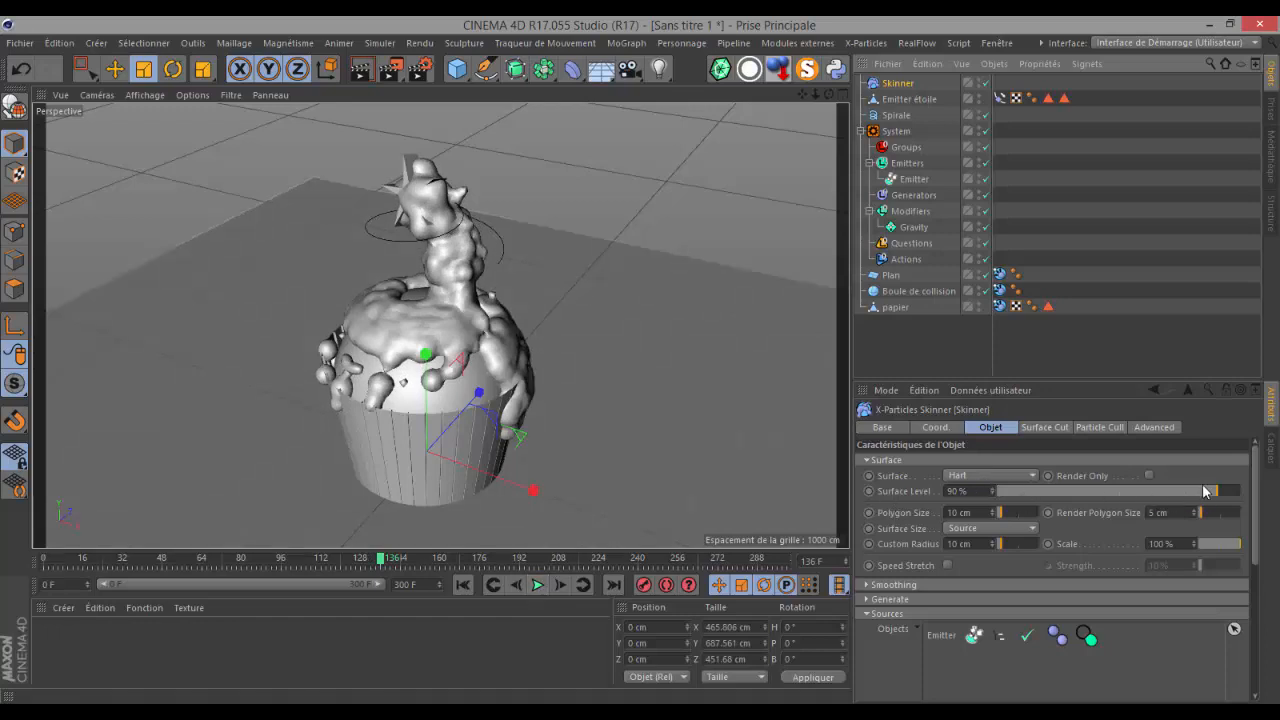
- Set the Skinner's Surface to Links, Surface Level to 60%, and both Polygon Size and Render Polygon Size to 6 cm
click(990, 475)
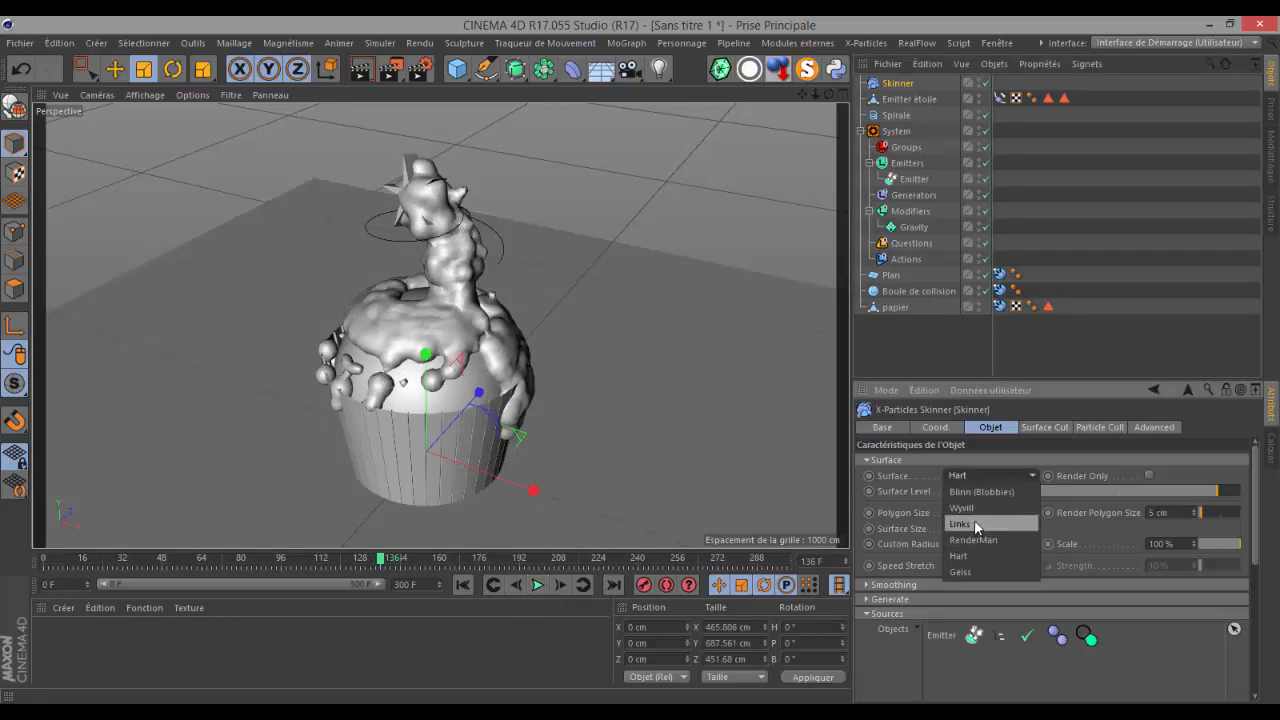
click(968, 524)
drag(1190, 492, 1139, 509)
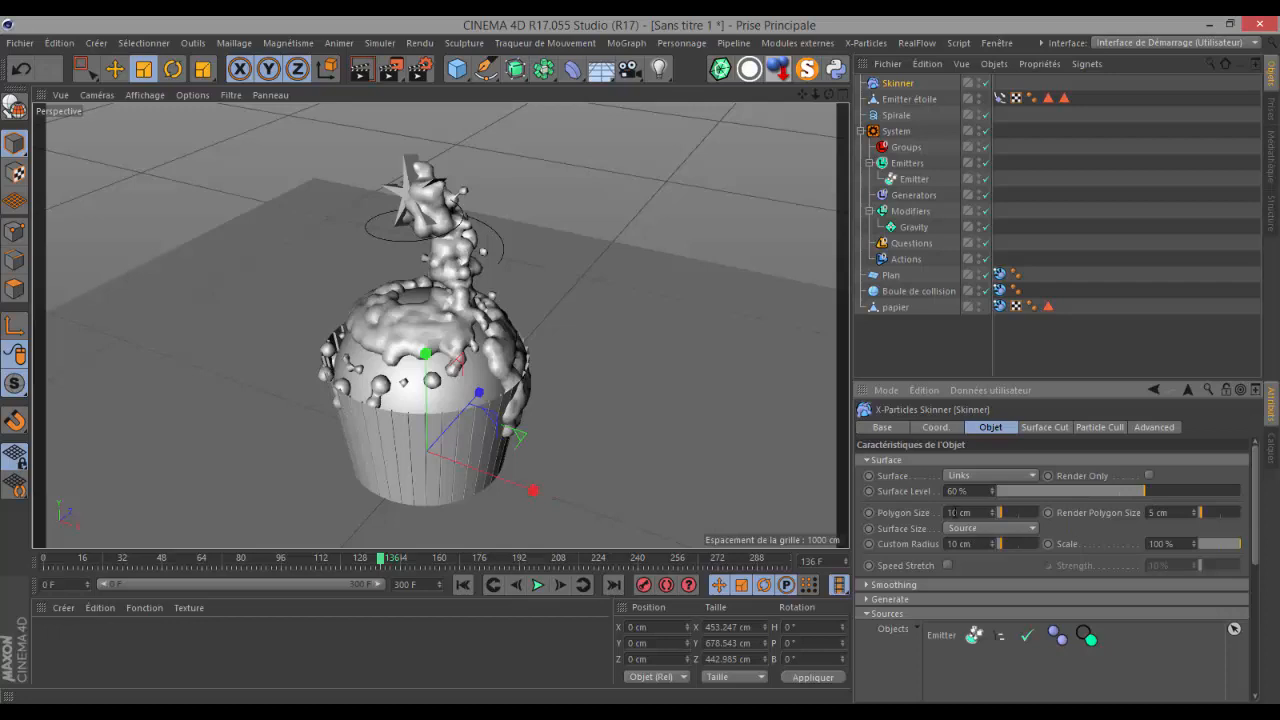
double_click(975, 512)
text(6)
drag(1179, 514, 1079, 519)
text(6)
key(Return)
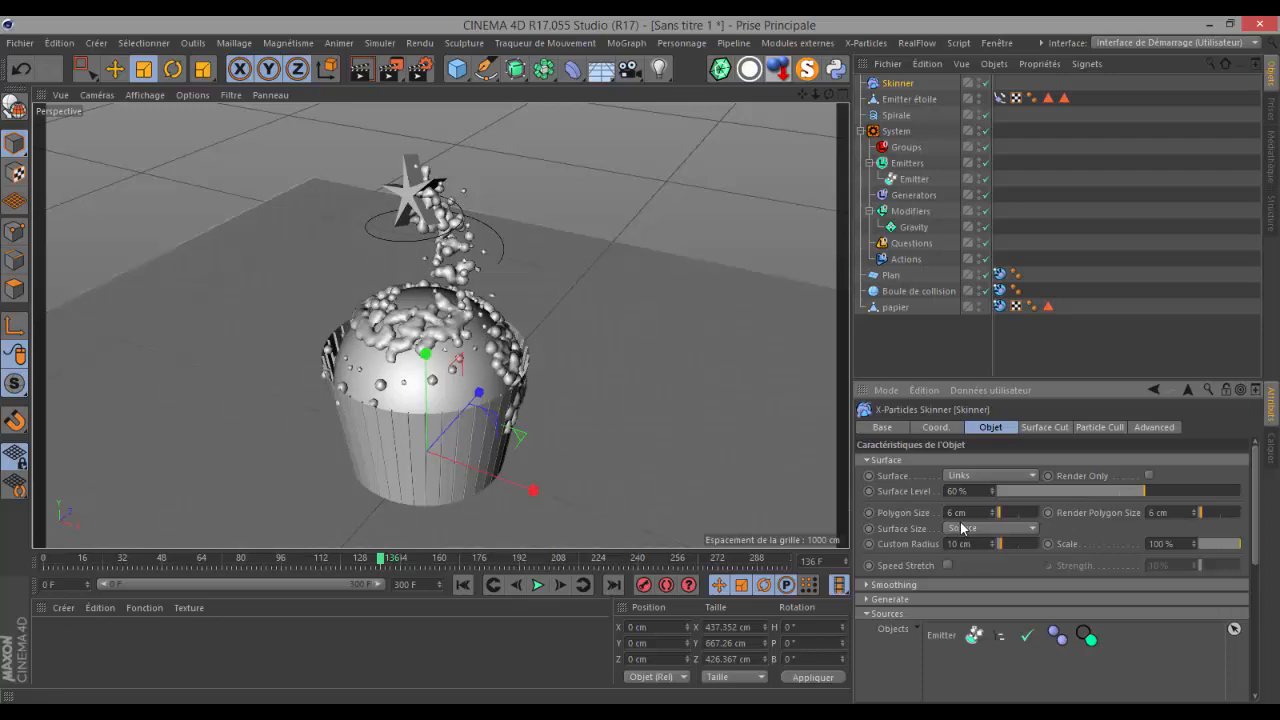
- Enable Geometry smoothing on the Skinner and replay the simulation from the first frame
click(900, 598)
click(899, 597)
click(899, 584)
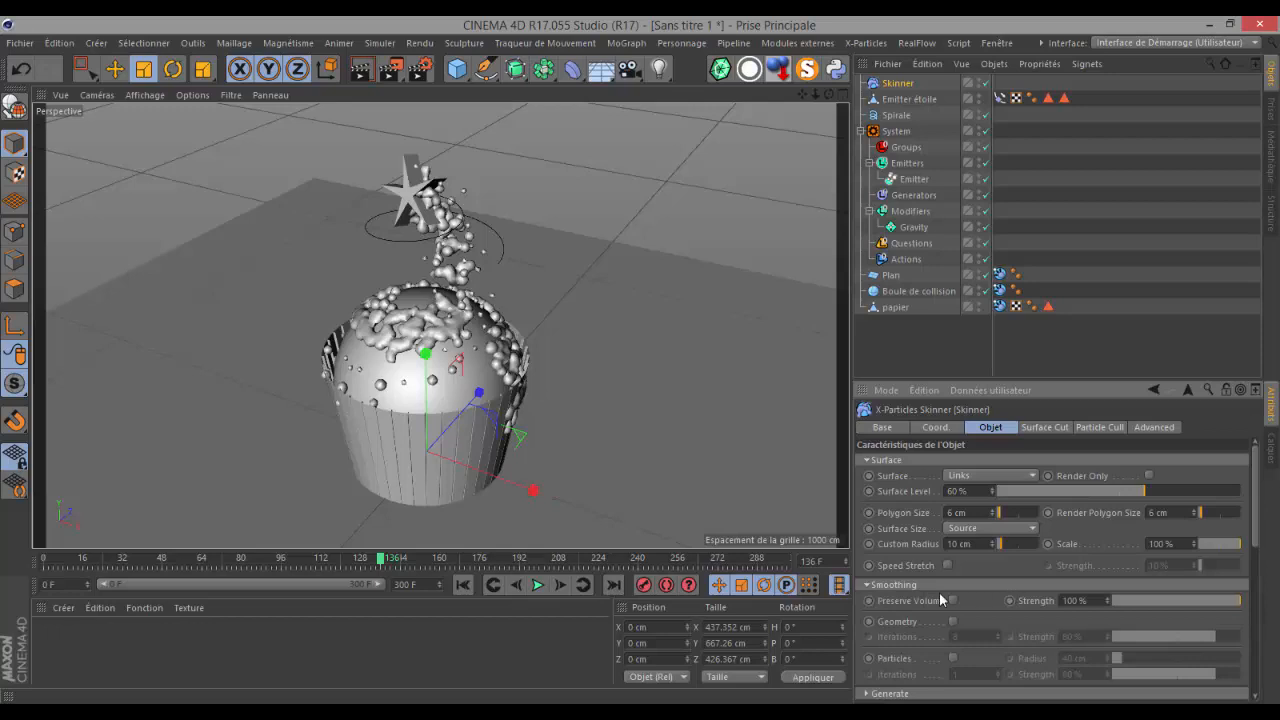
click(952, 621)
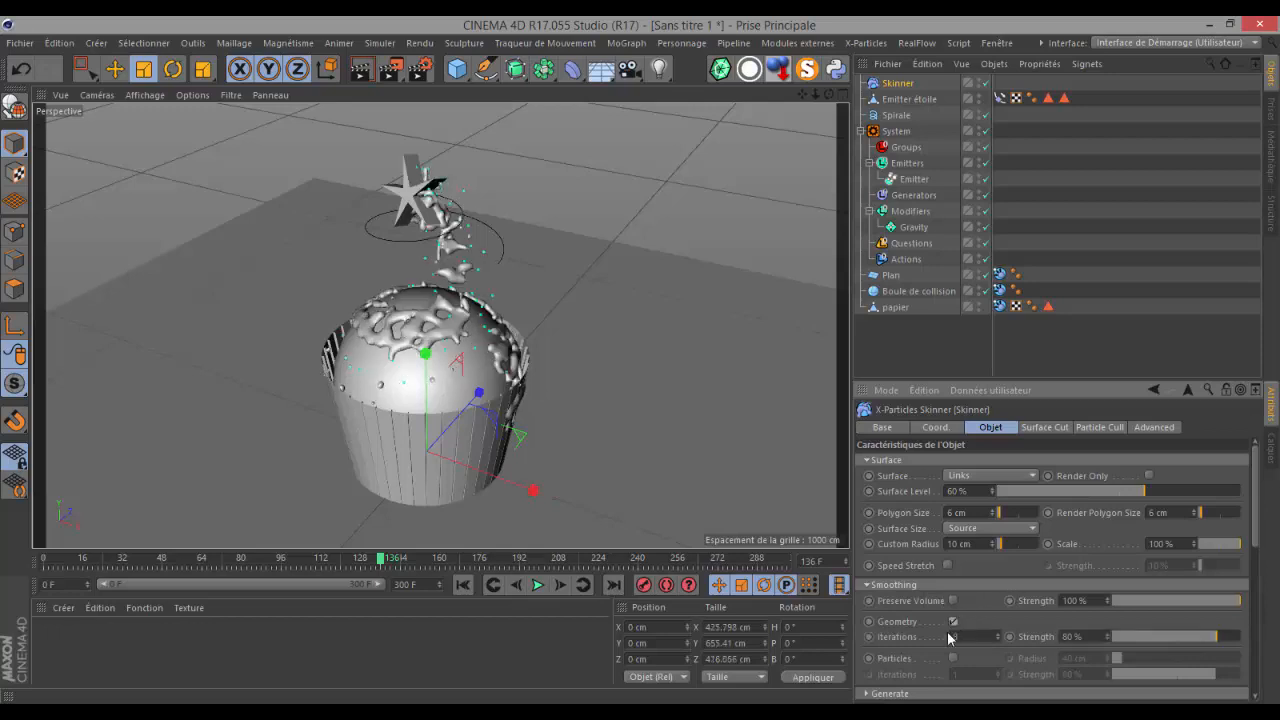
drag(906, 646, 907, 644)
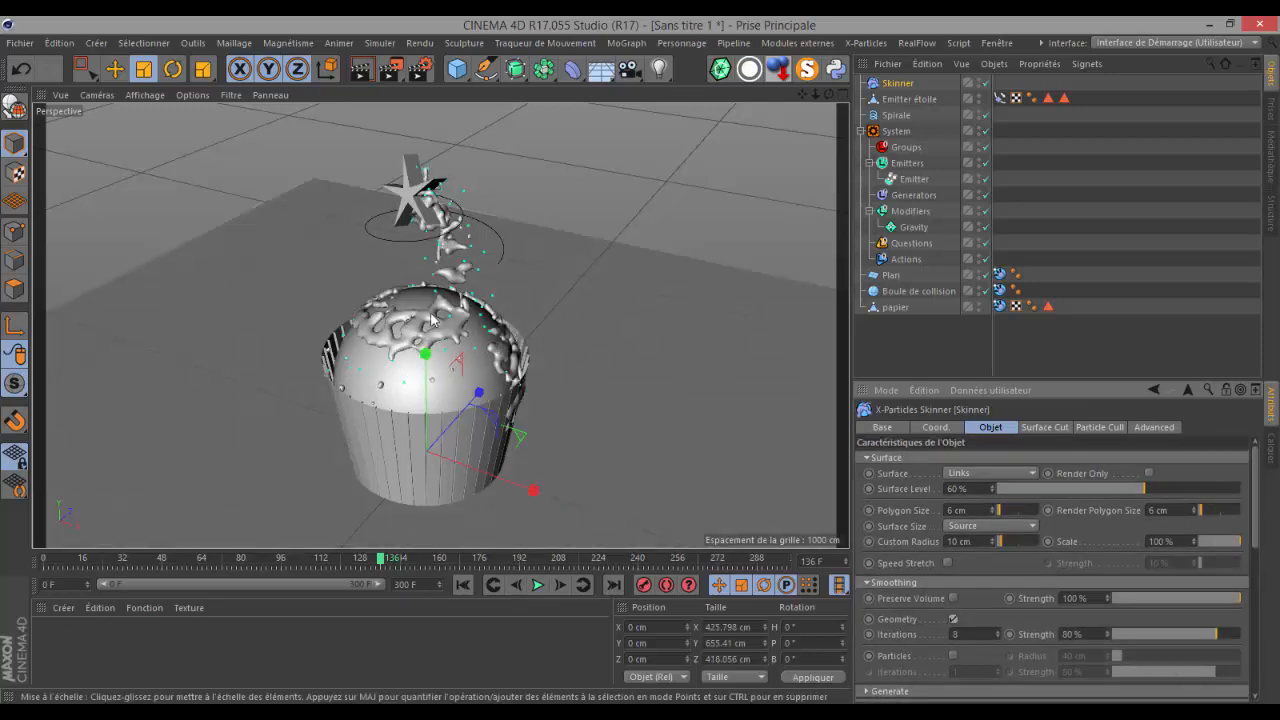
scroll(424, 316, up, 1)
click(462, 584)
click(537, 585)
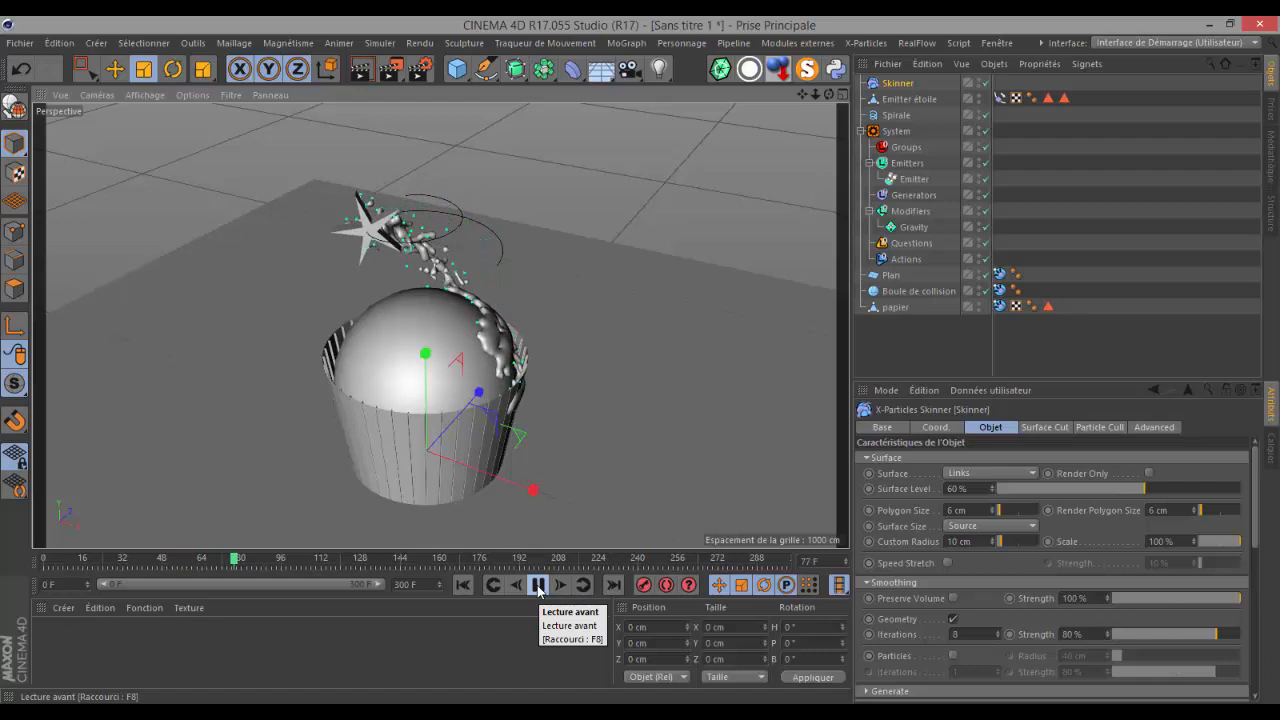
click(538, 585)
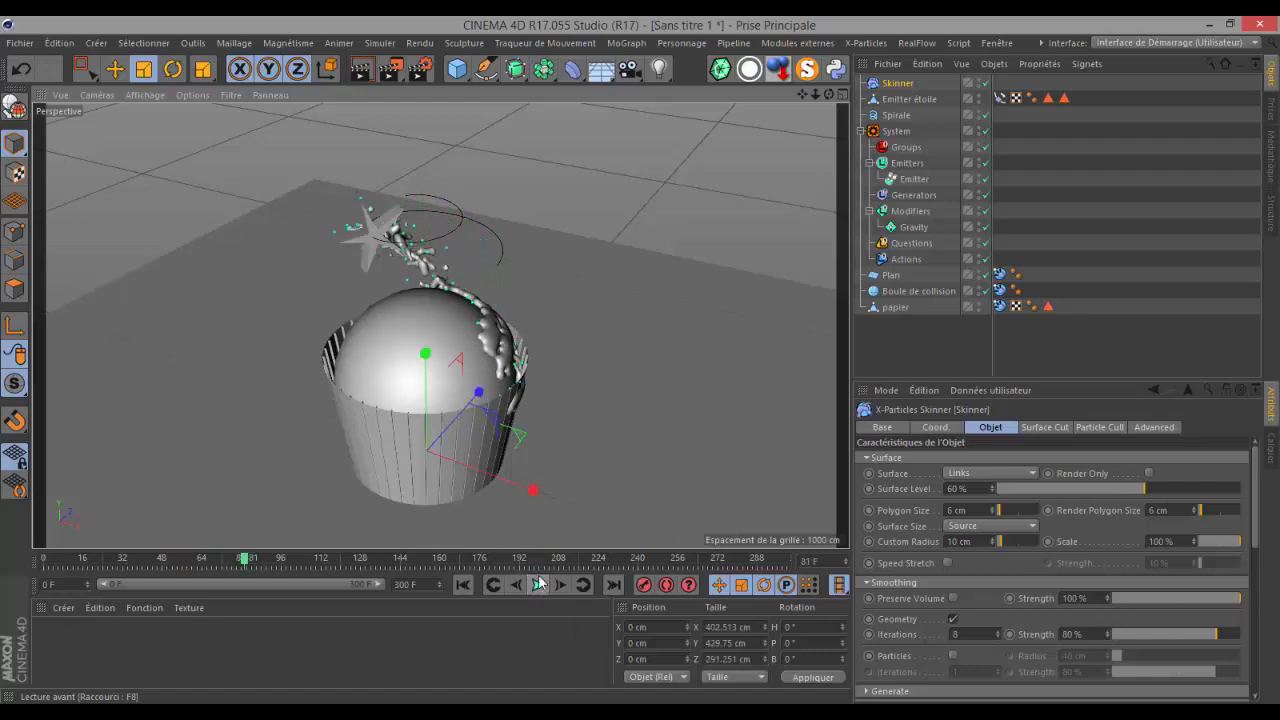
- Set the Emitter's Birthrate to 5000 and replay the simulation from the first frame
click(905, 179)
click(1020, 427)
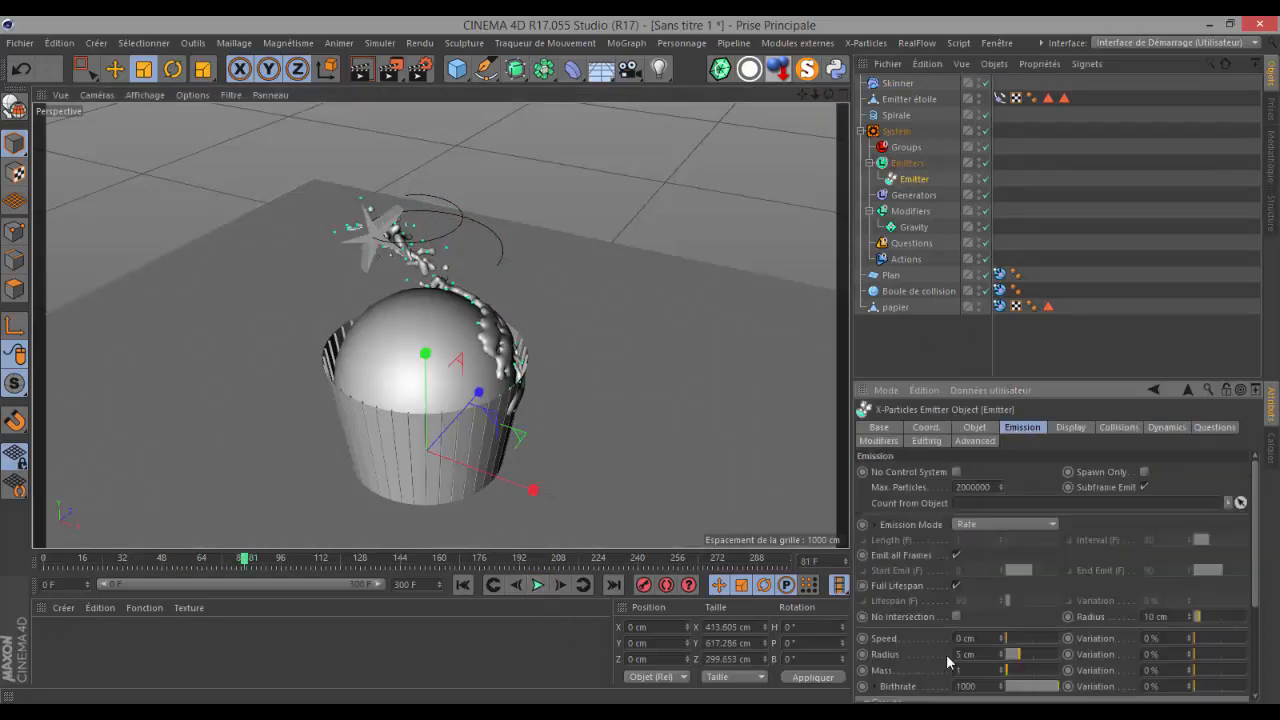
double_click(976, 686)
text(5)
click(463, 584)
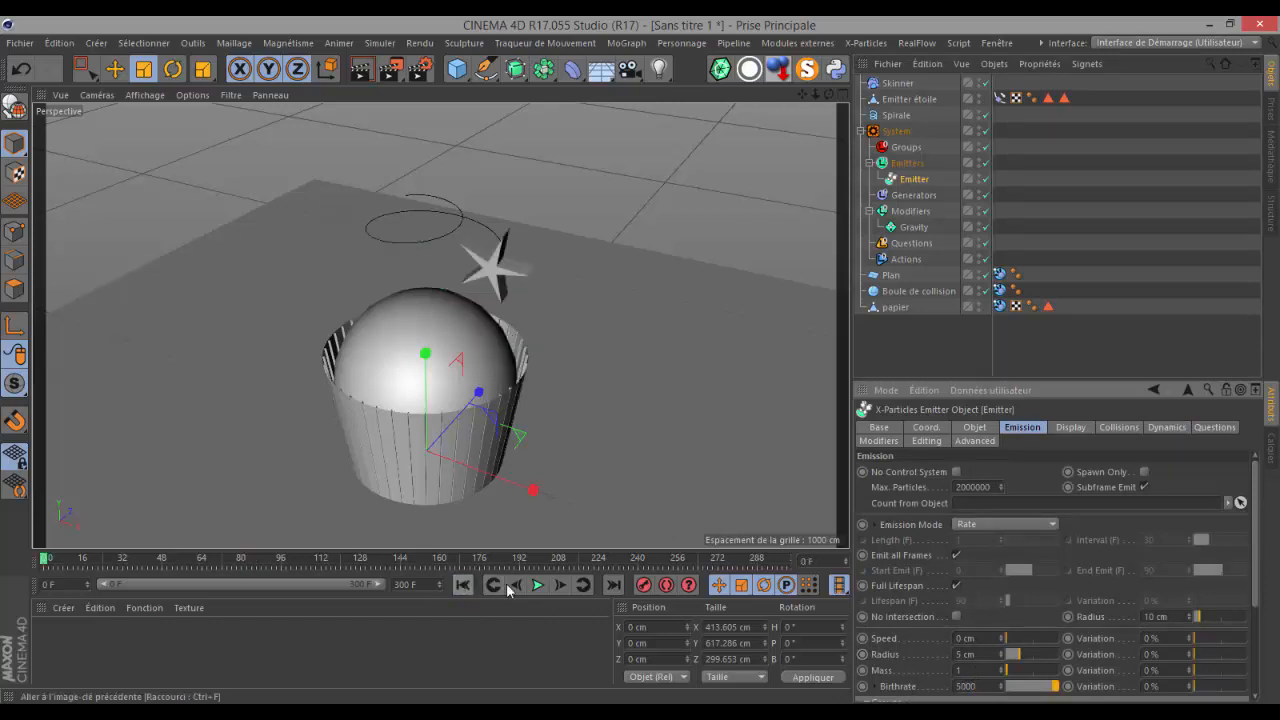
click(537, 585)
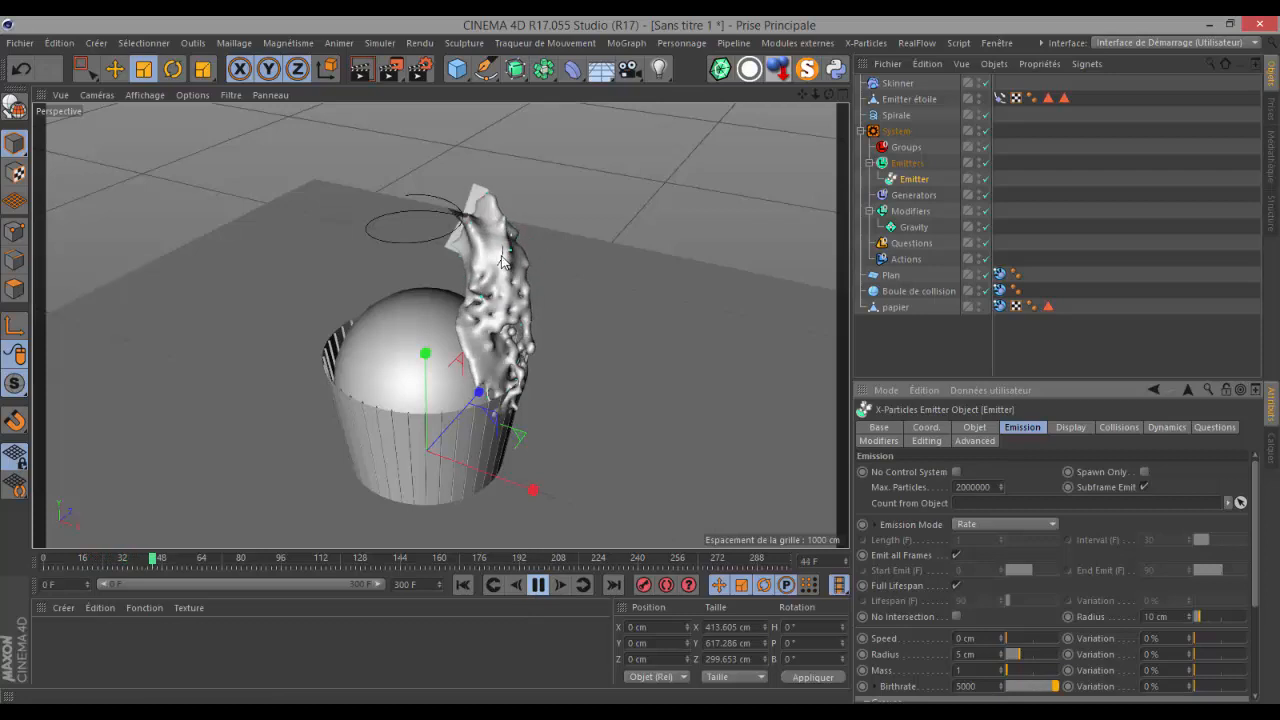
click(537, 585)
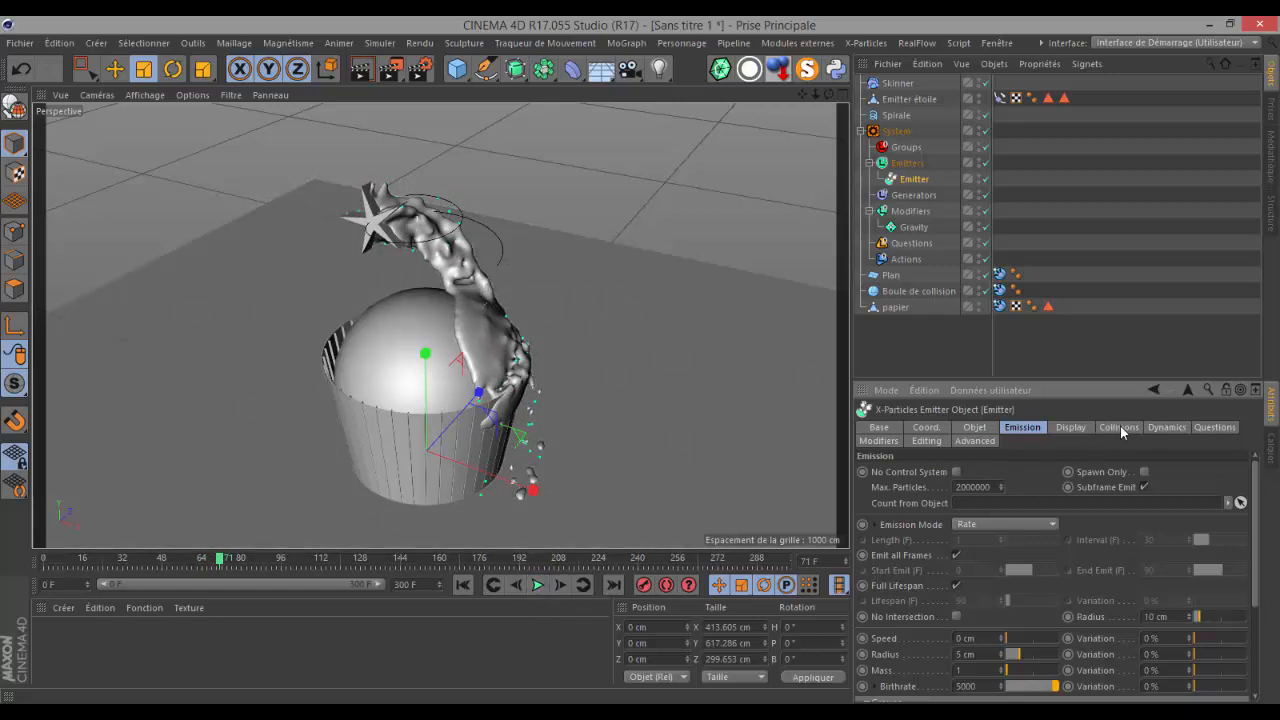
- Set the Emitter's dynamics Time Steps to 20 and its fluid Density to 5000
click(1164, 427)
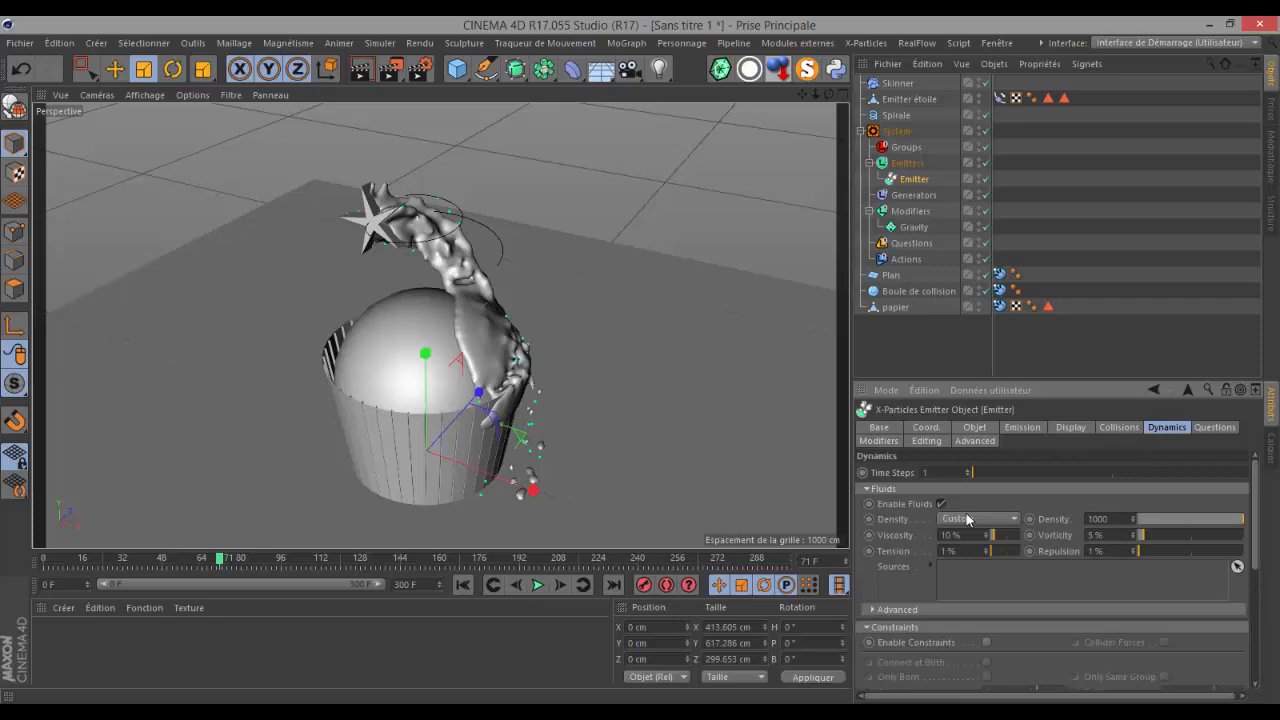
key(Return)
text(0)
key(Return)
- Replay the fluid simulation from the first frame and examine the skinned mesh around the star emitter up close
click(462, 585)
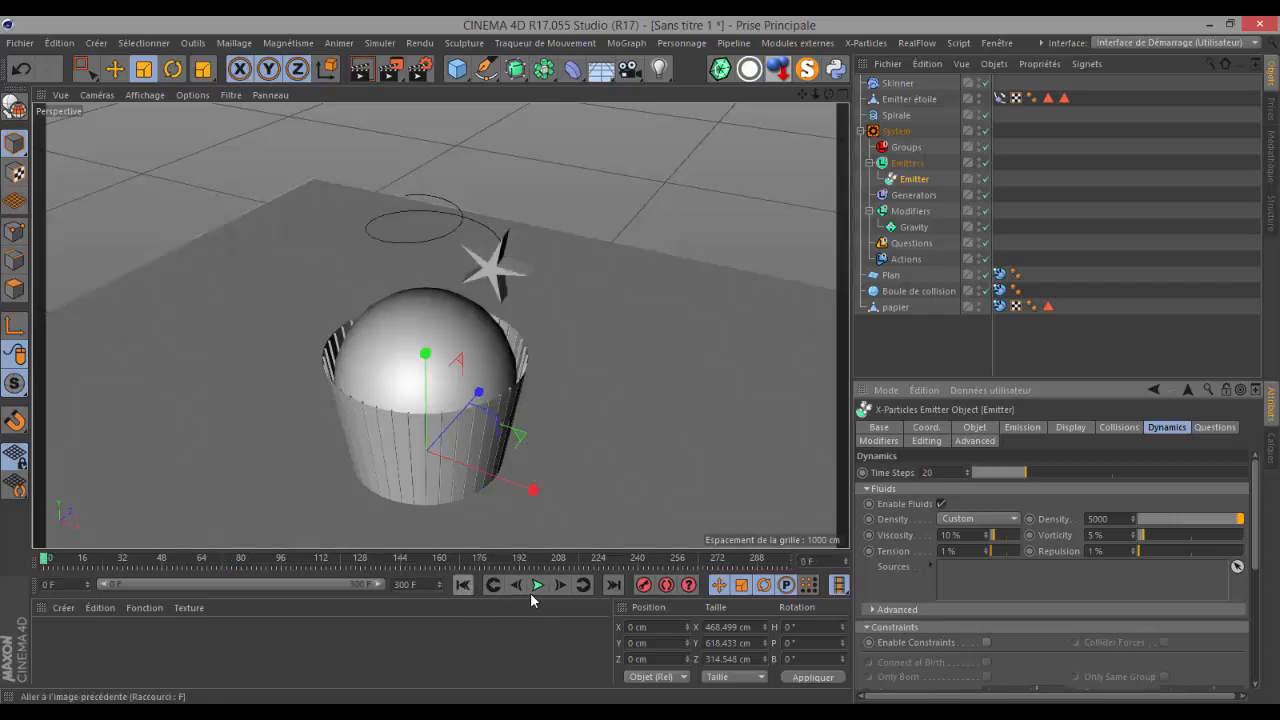
click(537, 586)
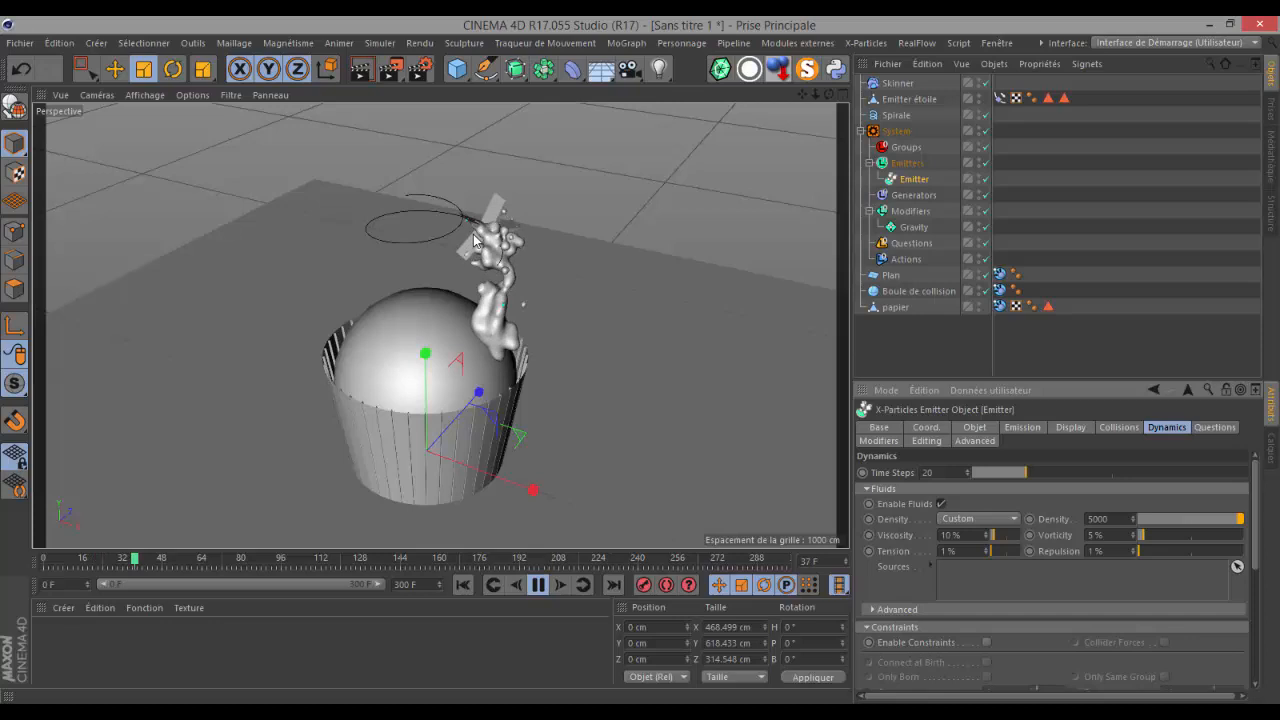
scroll(474, 236, up, 3)
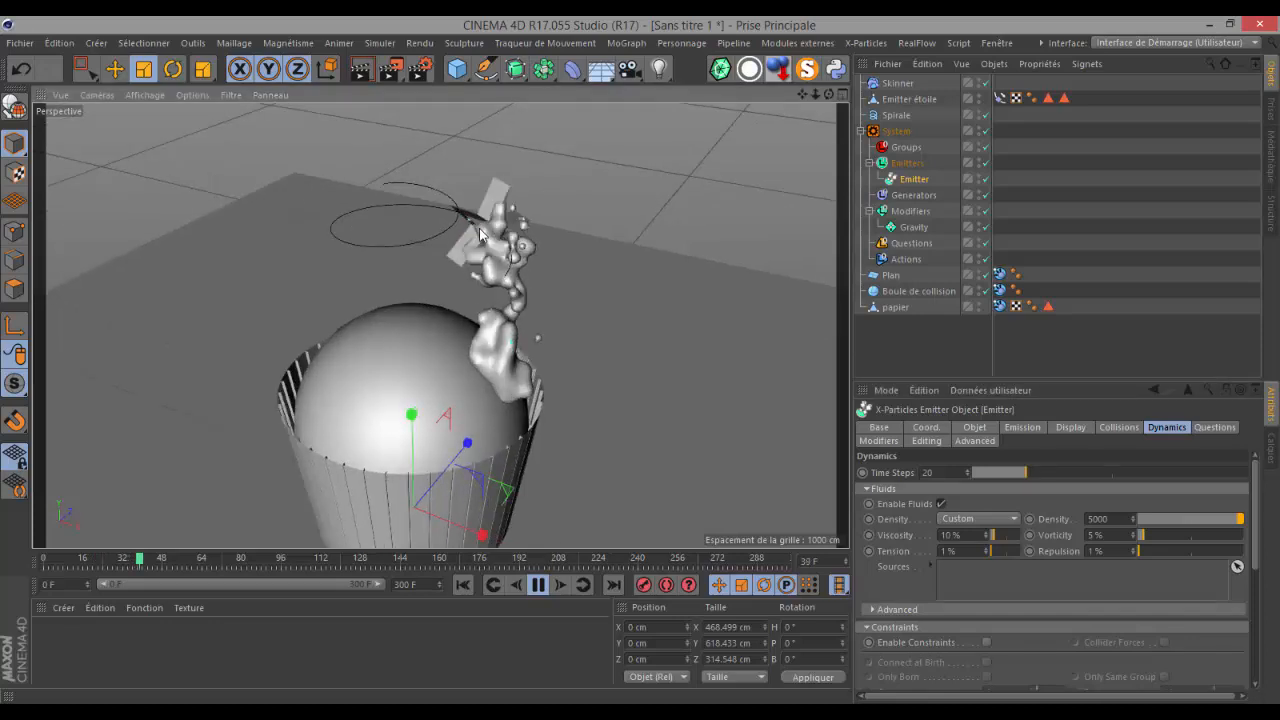
scroll(478, 232, up, 2)
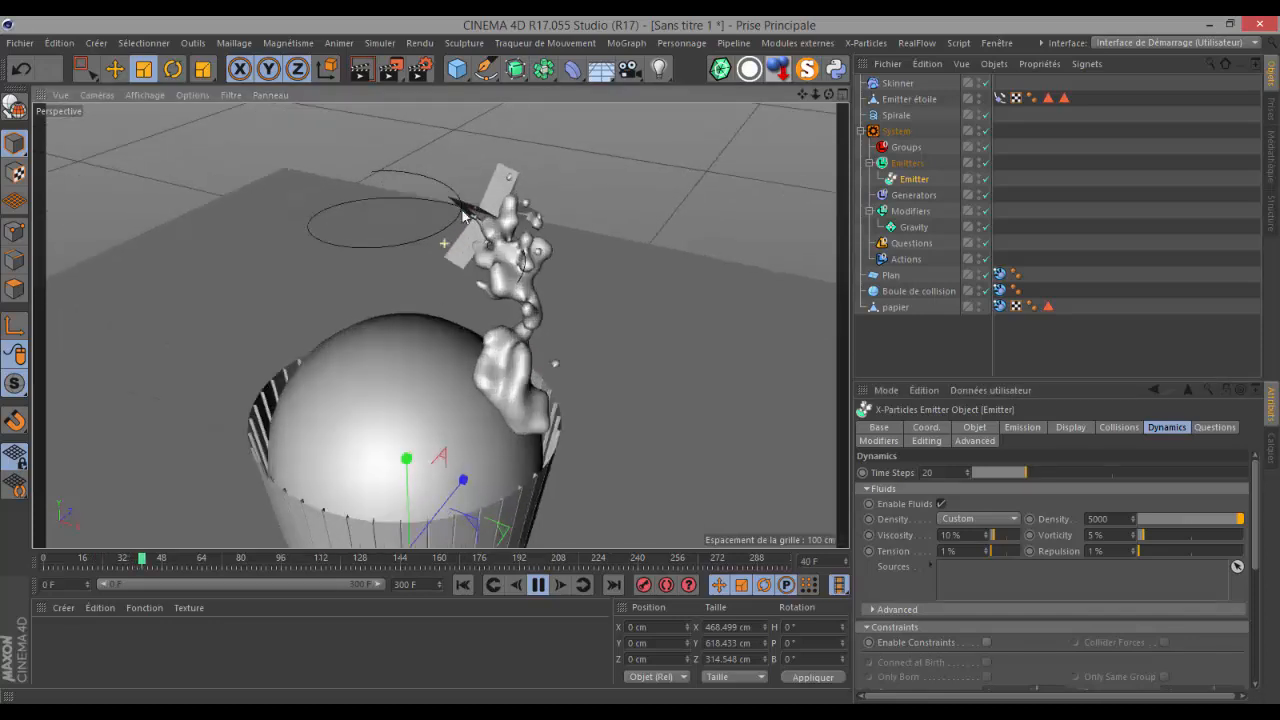
click(538, 586)
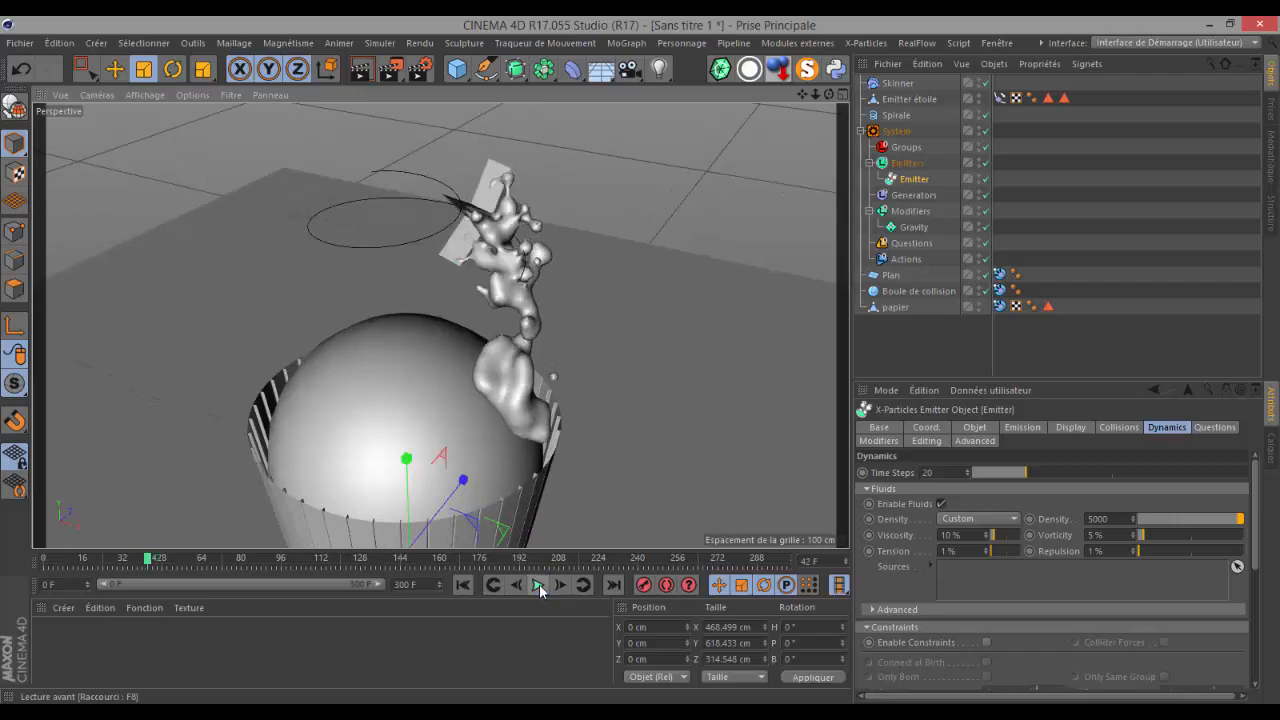
scroll(472, 209, up, 5)
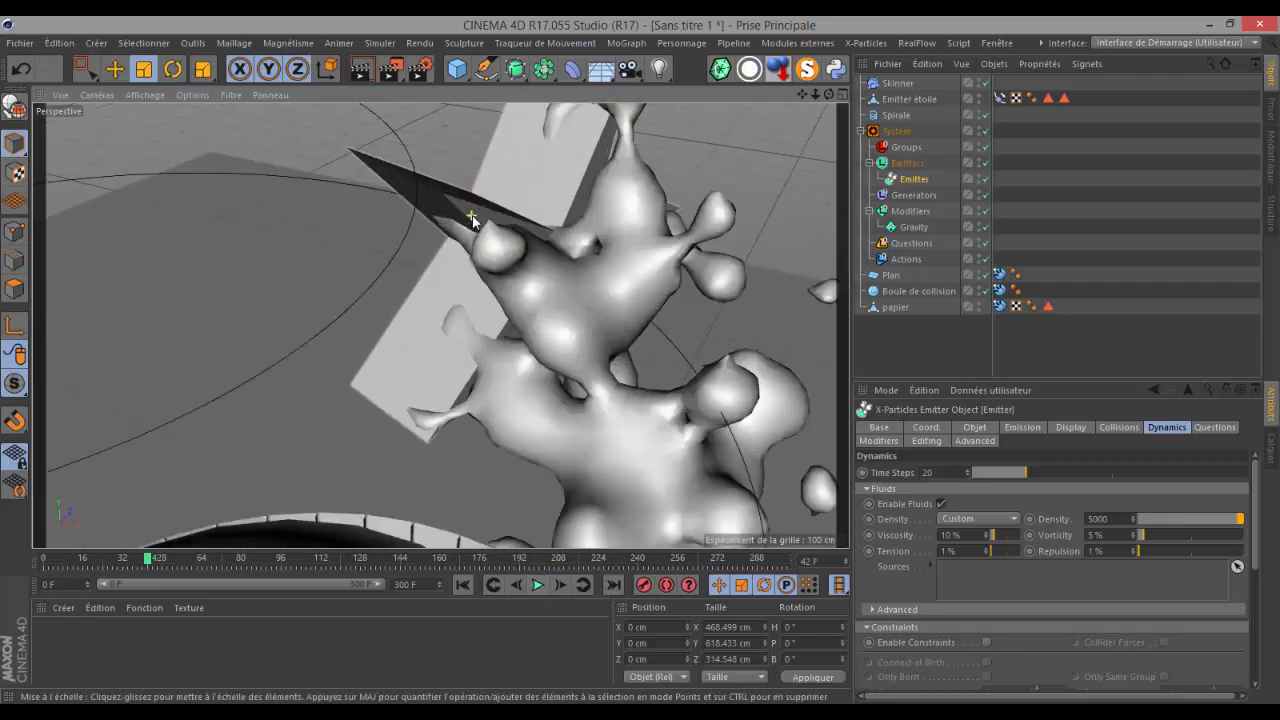
drag(831, 99, 615, 270)
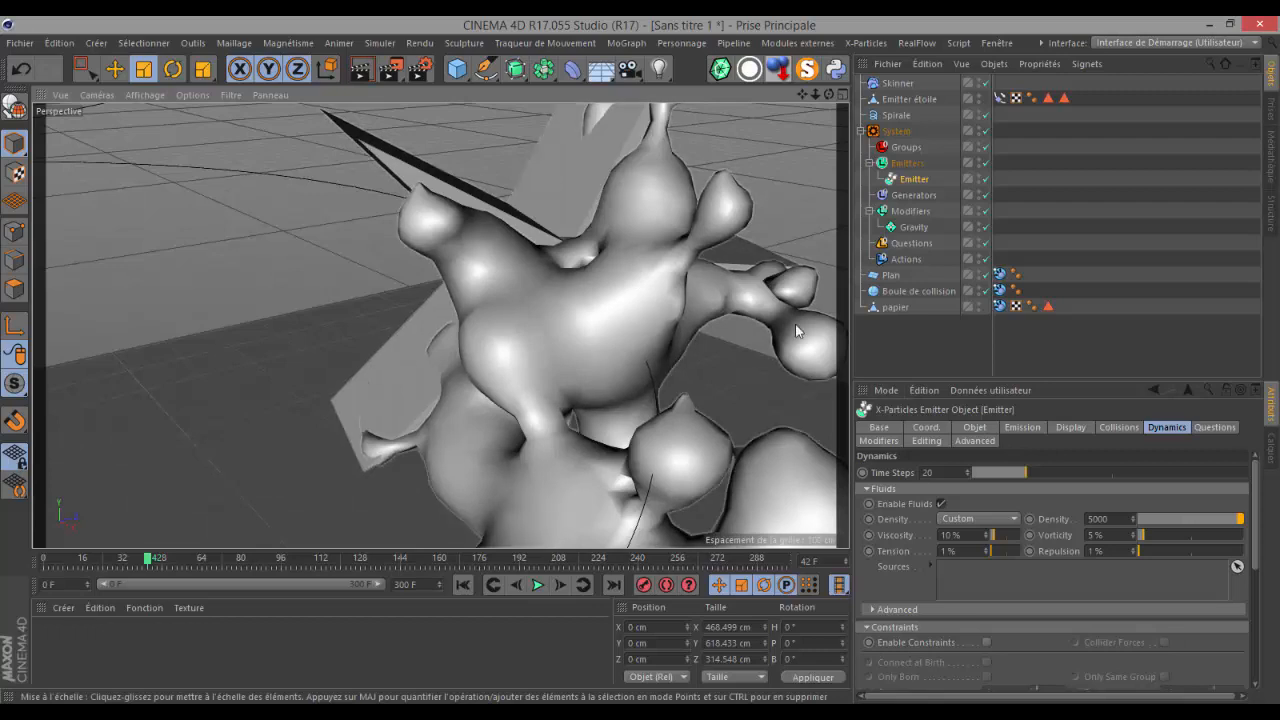
- Set the Emitter's Max. Retries to 248 and replay the simulation from the first frame to frame 63
click(1022, 428)
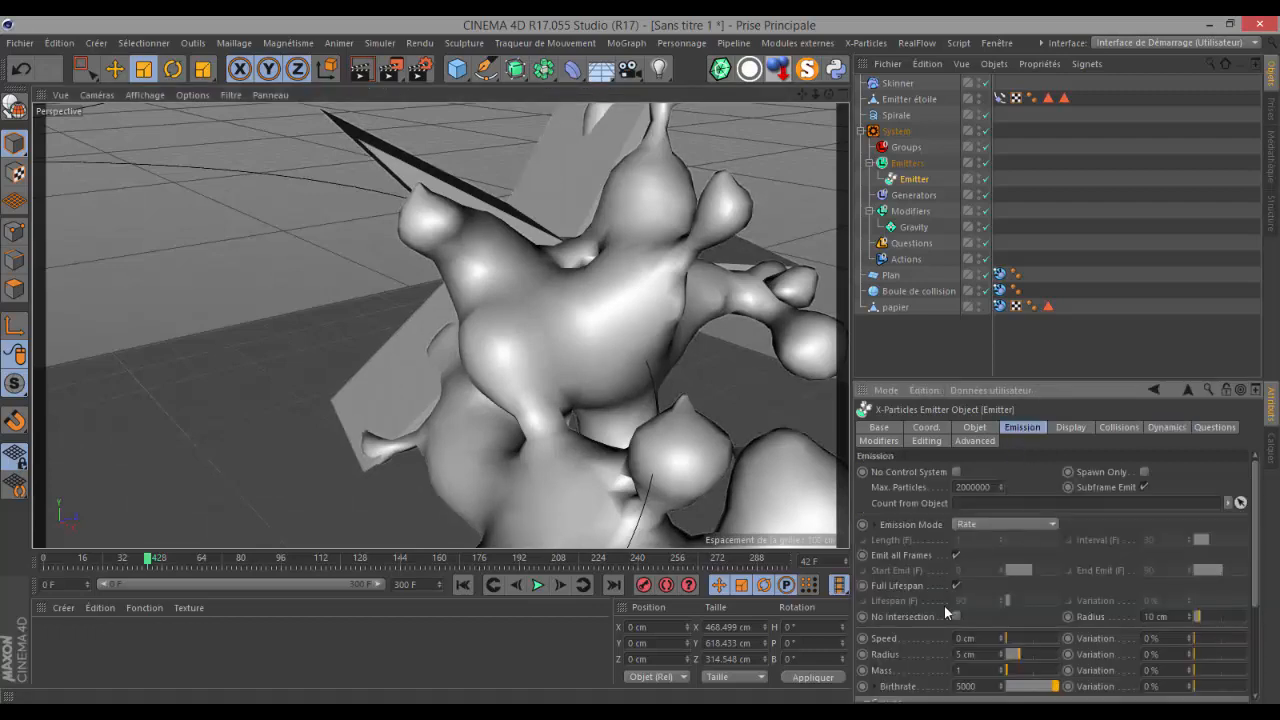
click(970, 430)
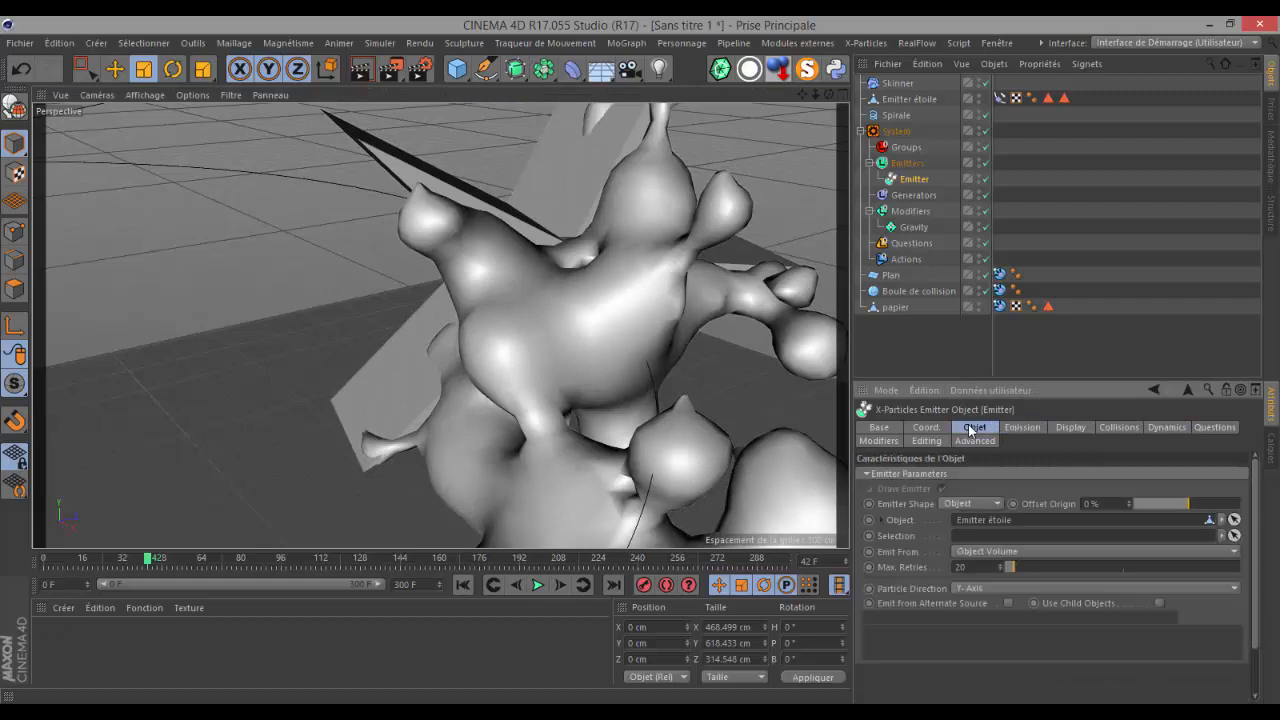
drag(968, 567, 1046, 566)
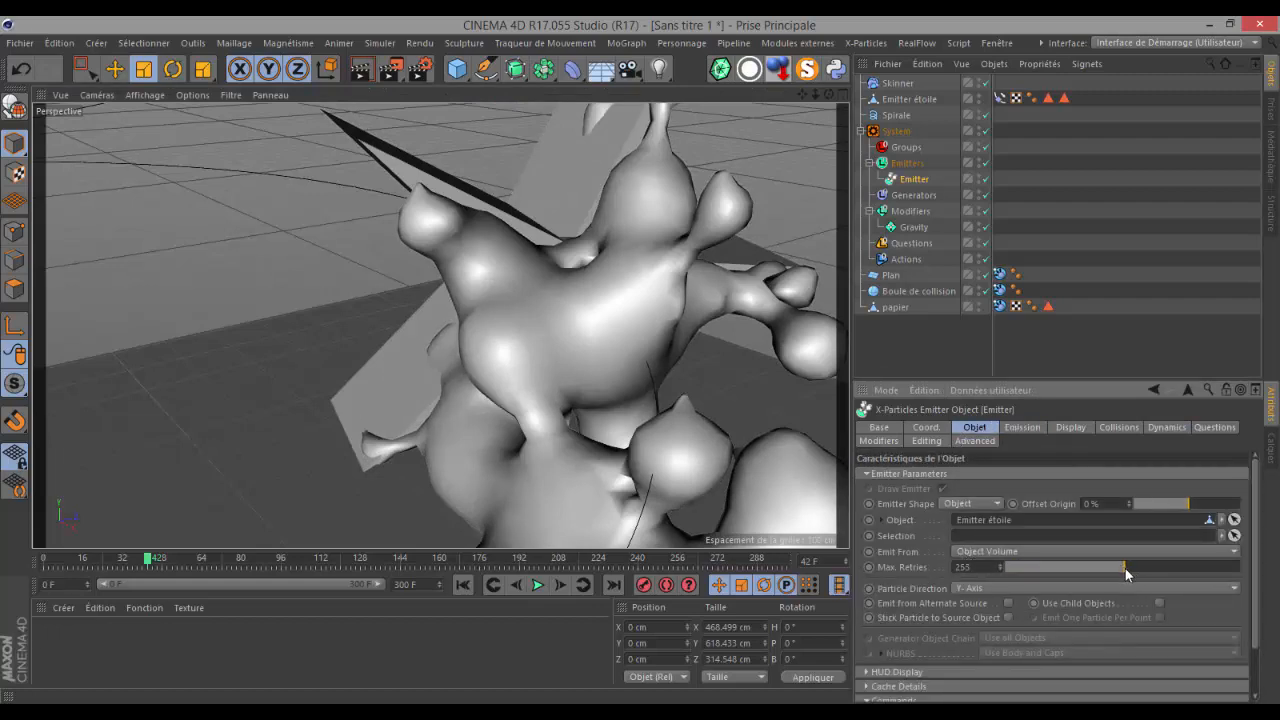
drag(1125, 568, 1068, 567)
click(463, 585)
click(536, 585)
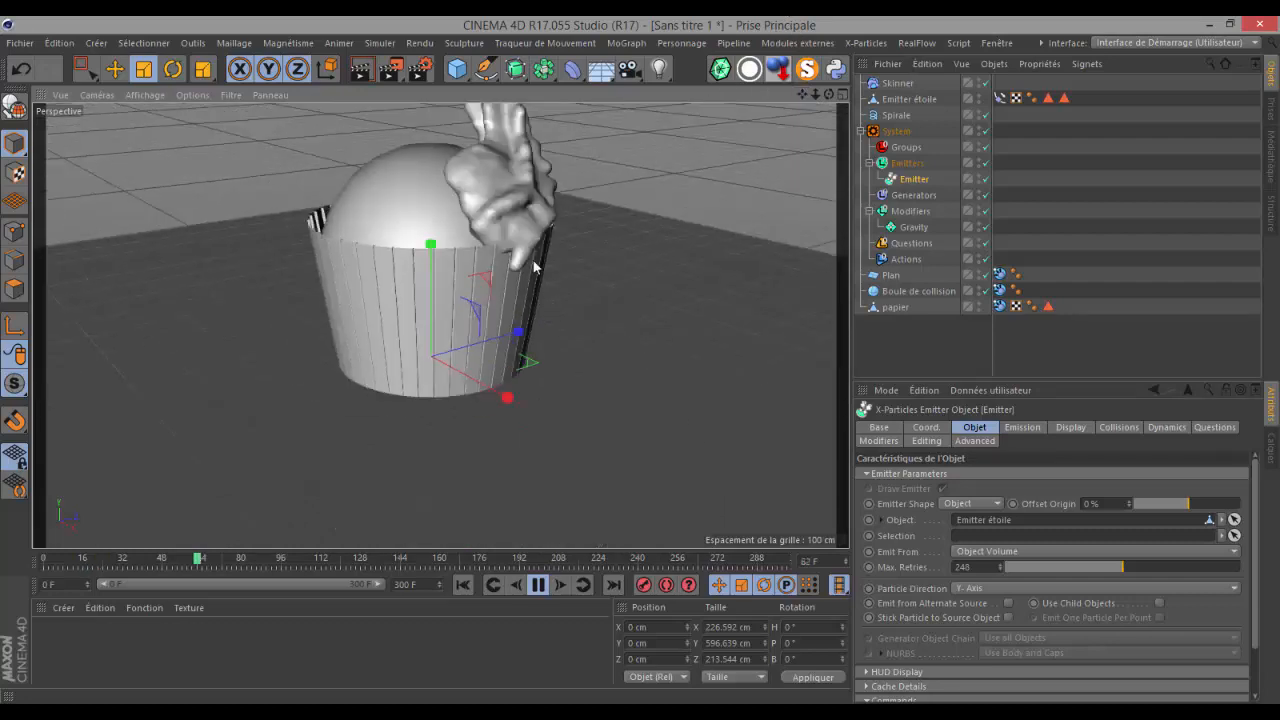
key(F8)
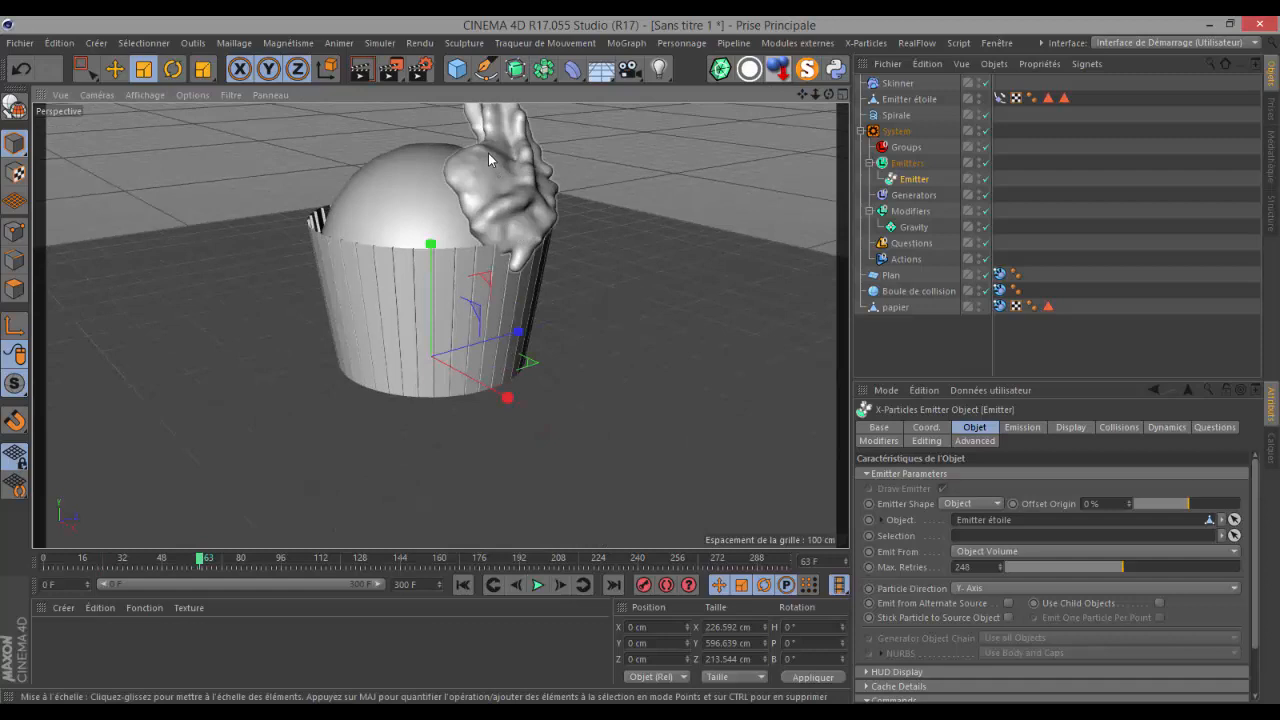
- Examine the icing flowing onto the cupcake and review the Emitter's Time Steps, viscosity and tension settings
scroll(491, 157, down, 4)
scroll(491, 157, up, 1)
scroll(491, 157, up, 2)
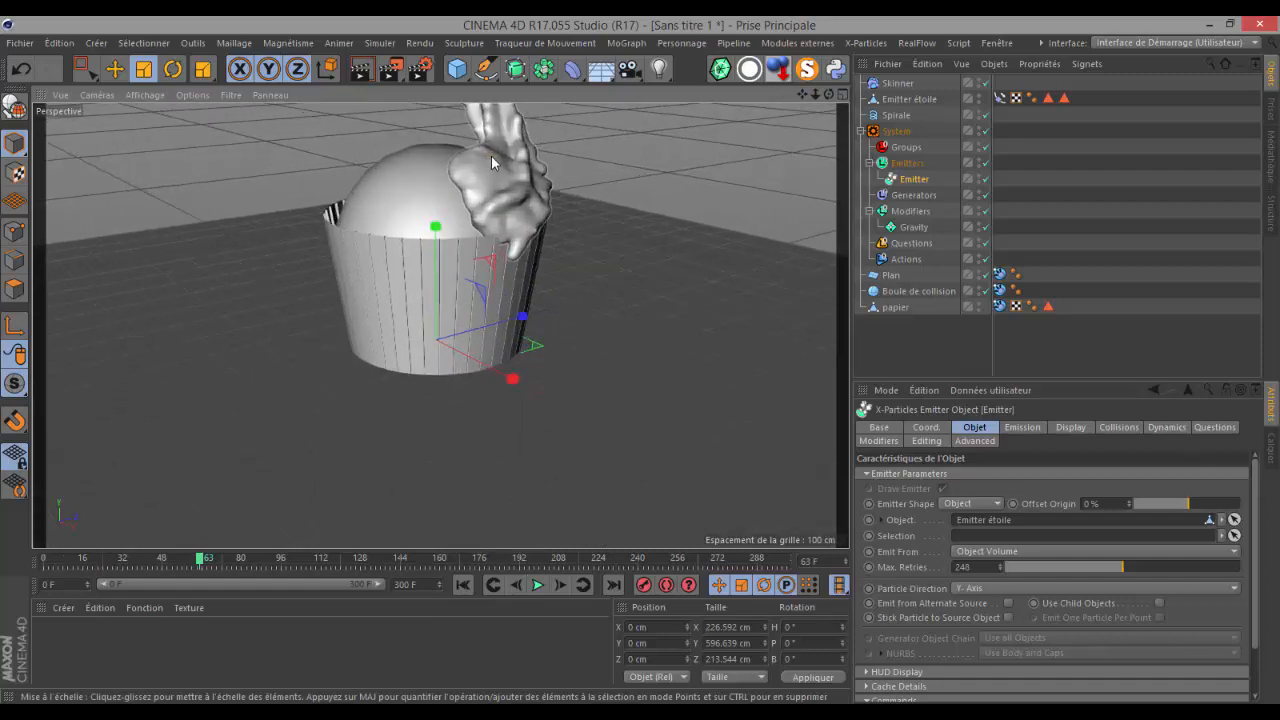
alt+middle_drag(540, 159, 549, 263)
click(1162, 428)
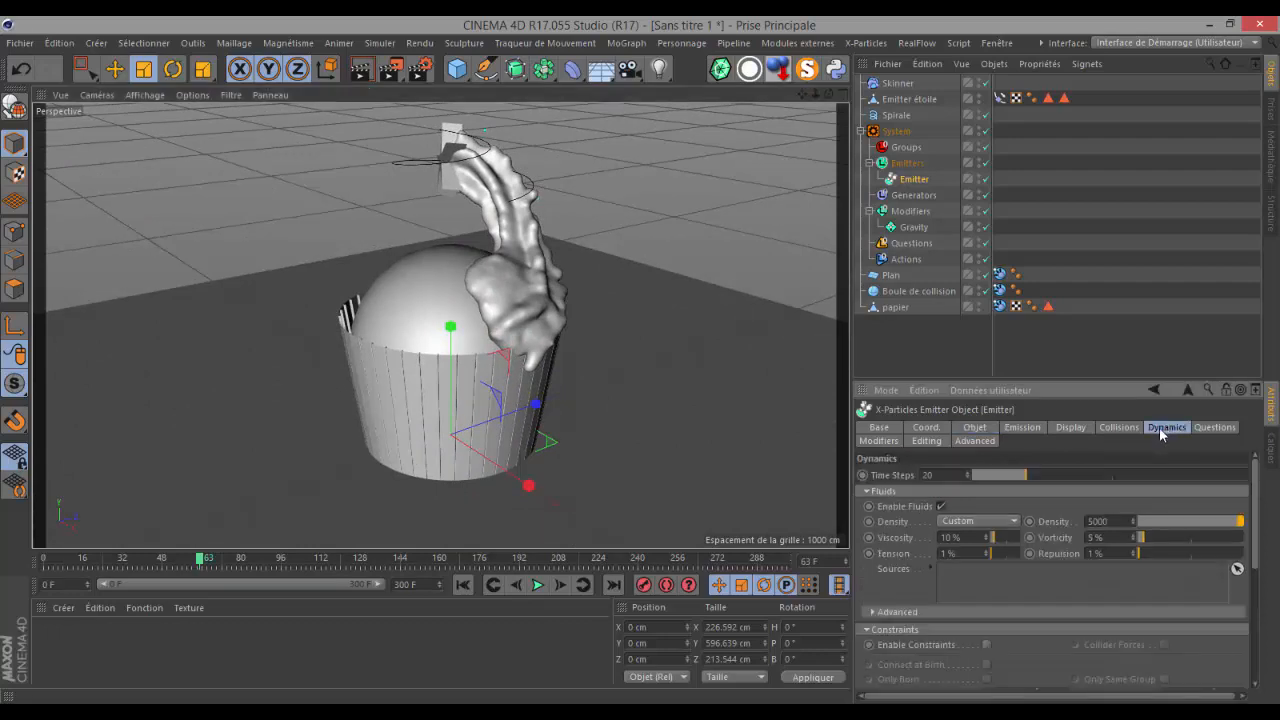
double_click(950, 538)
click(928, 474)
click(957, 537)
click(963, 554)
click(930, 475)
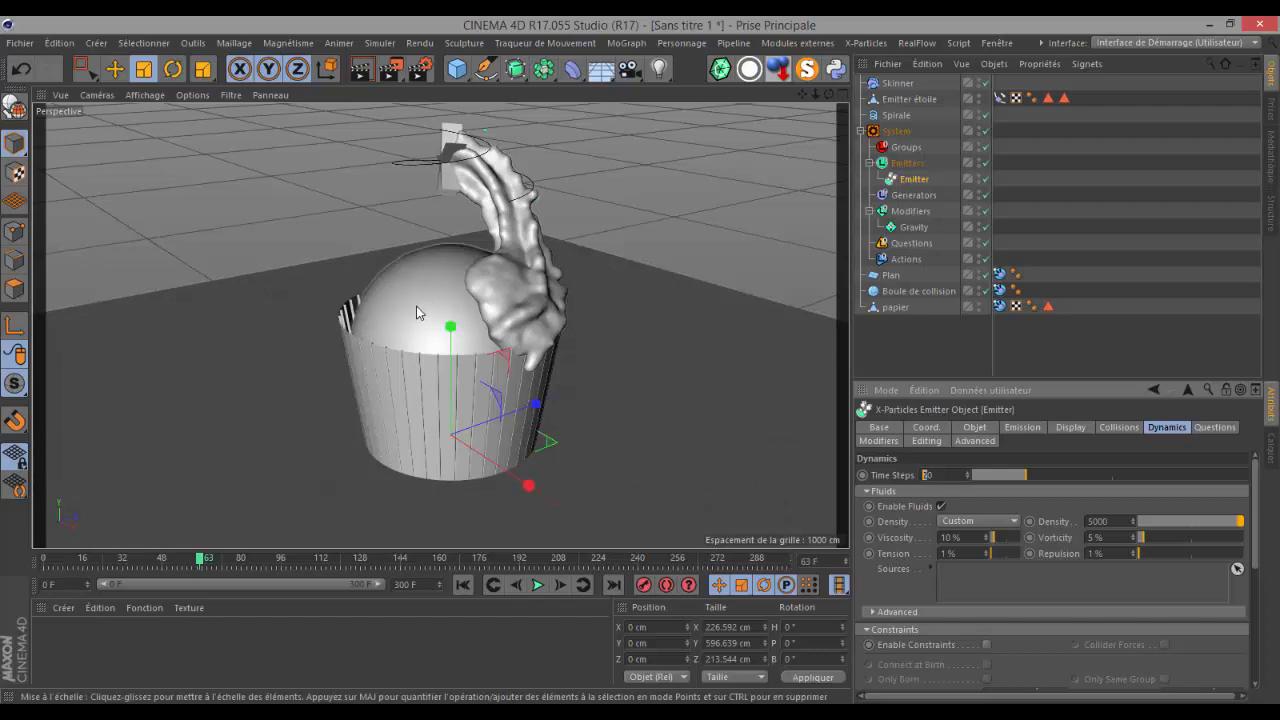
- Hide the collision sphere, duplicate it, make the copy visible and delete the copy's Collider tag
click(978, 290)
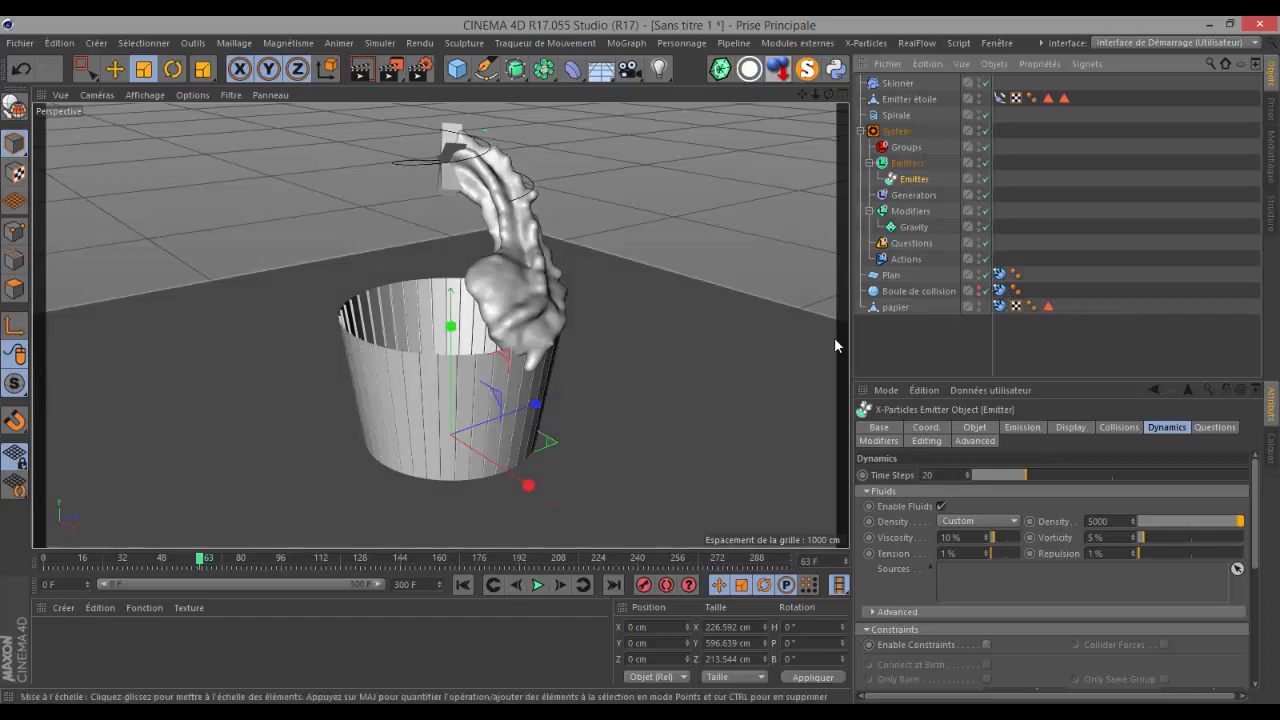
click(900, 291)
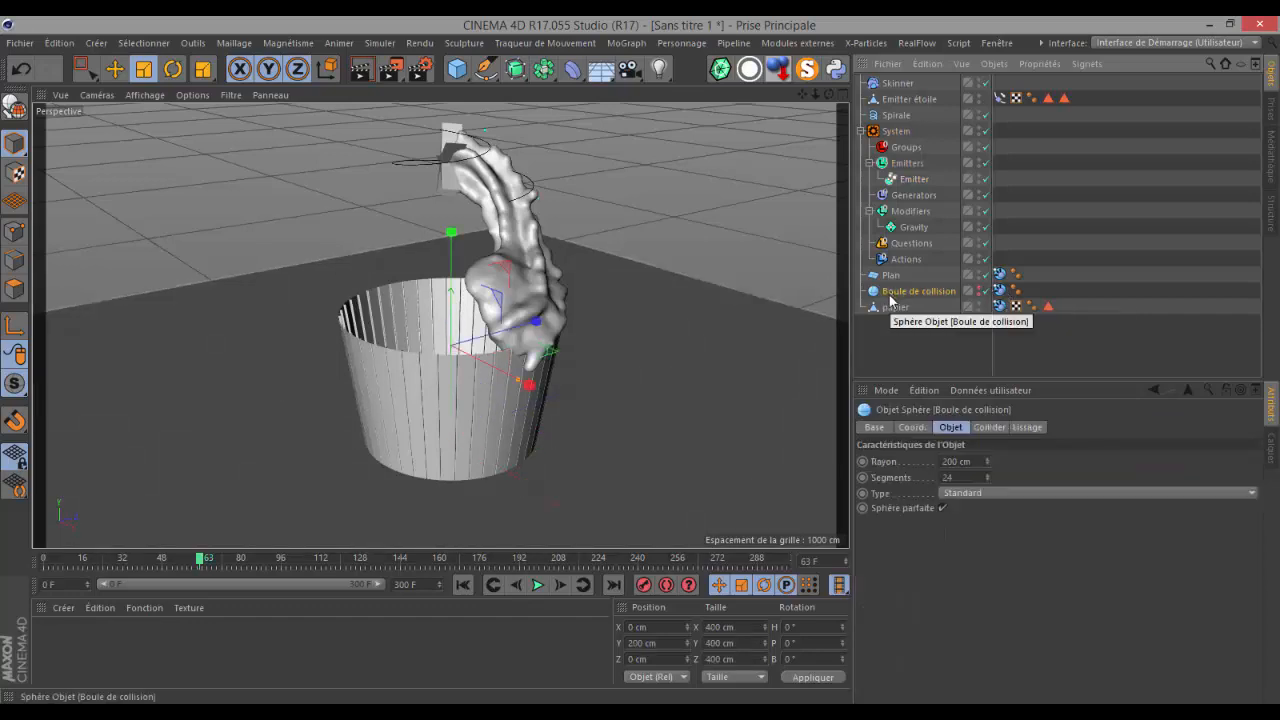
ctrl+drag(889, 297, 890, 285)
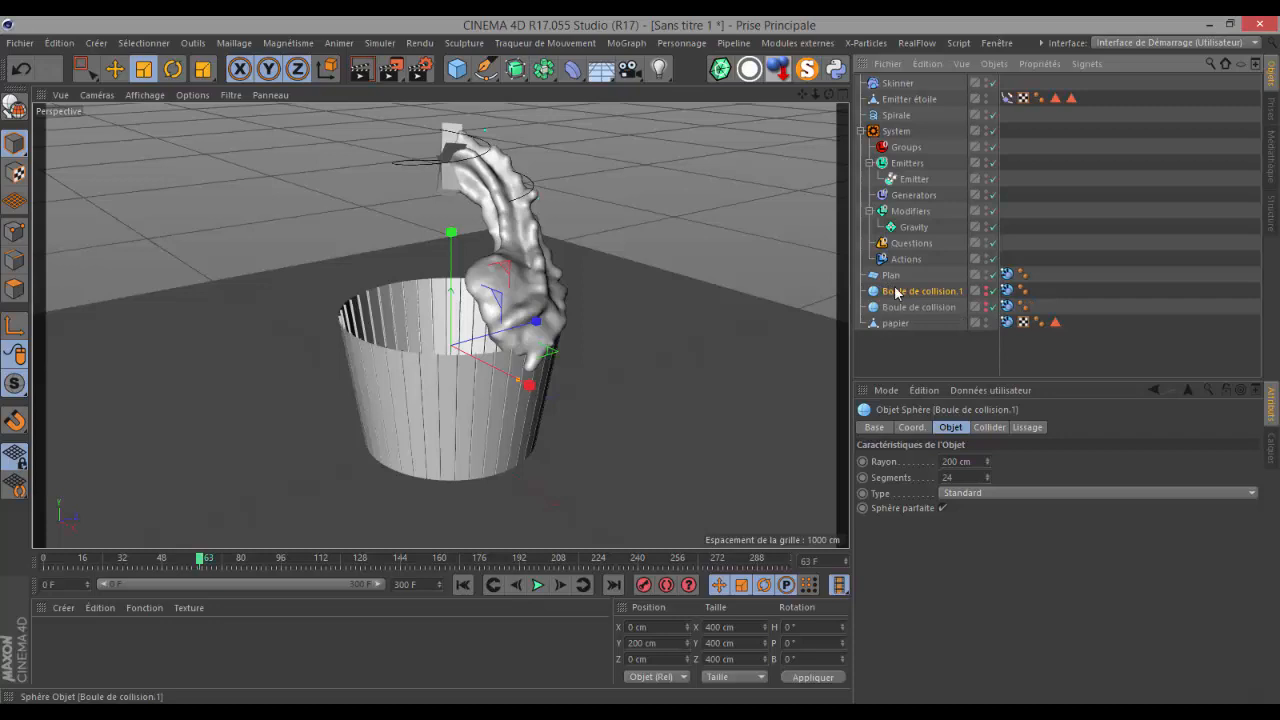
click(986, 289)
click(986, 294)
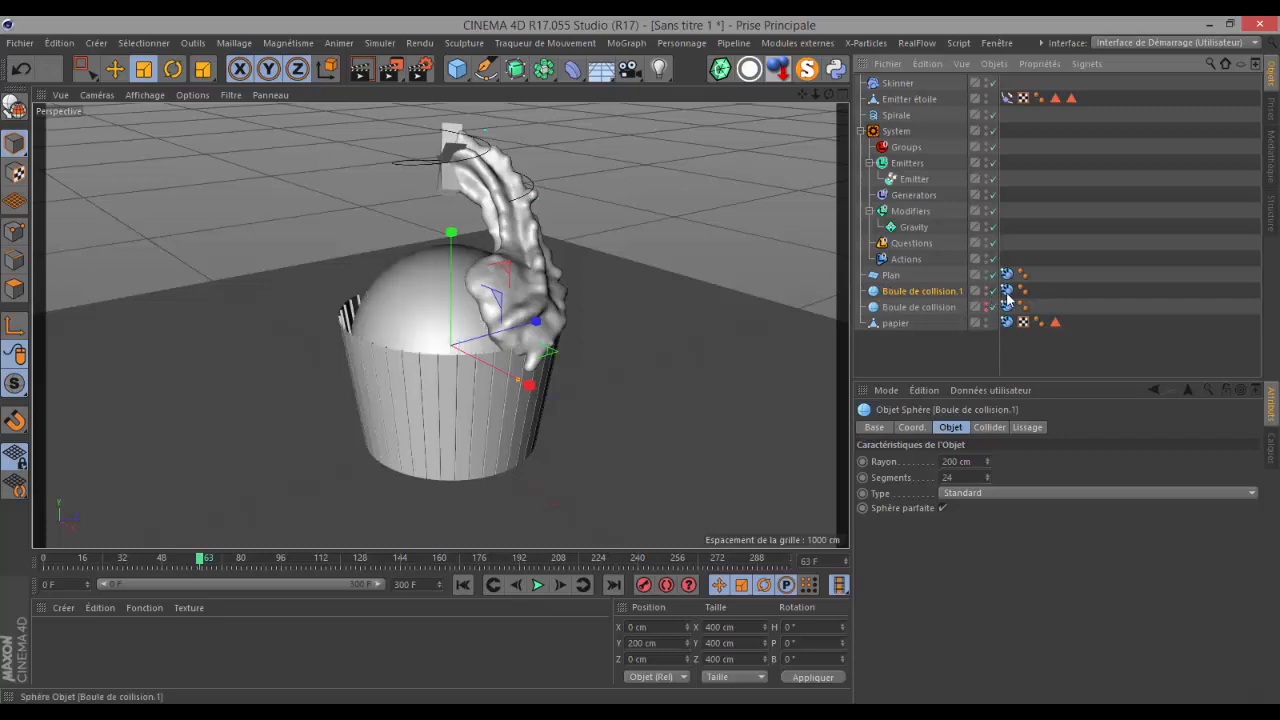
click(1009, 294)
key(Delete)
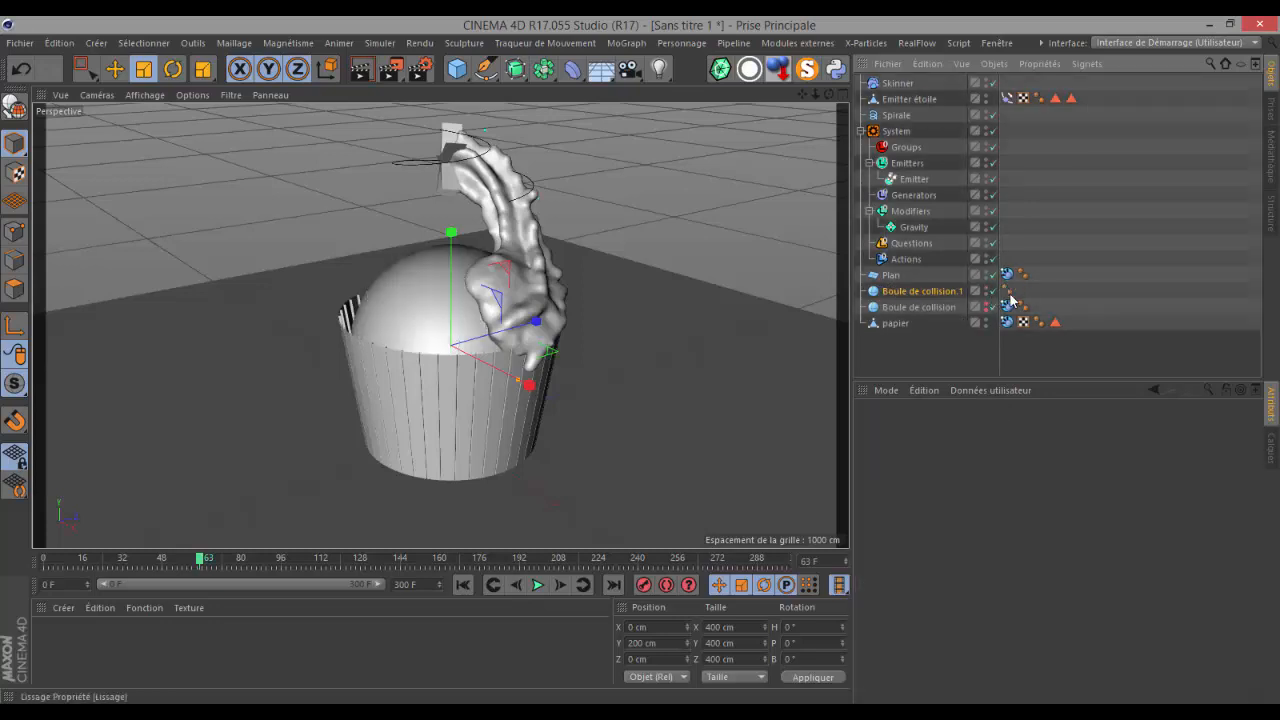
- Set the copied sphere's type to Hexaèdre and show mesh lines in the perspective view's shading
click(917, 290)
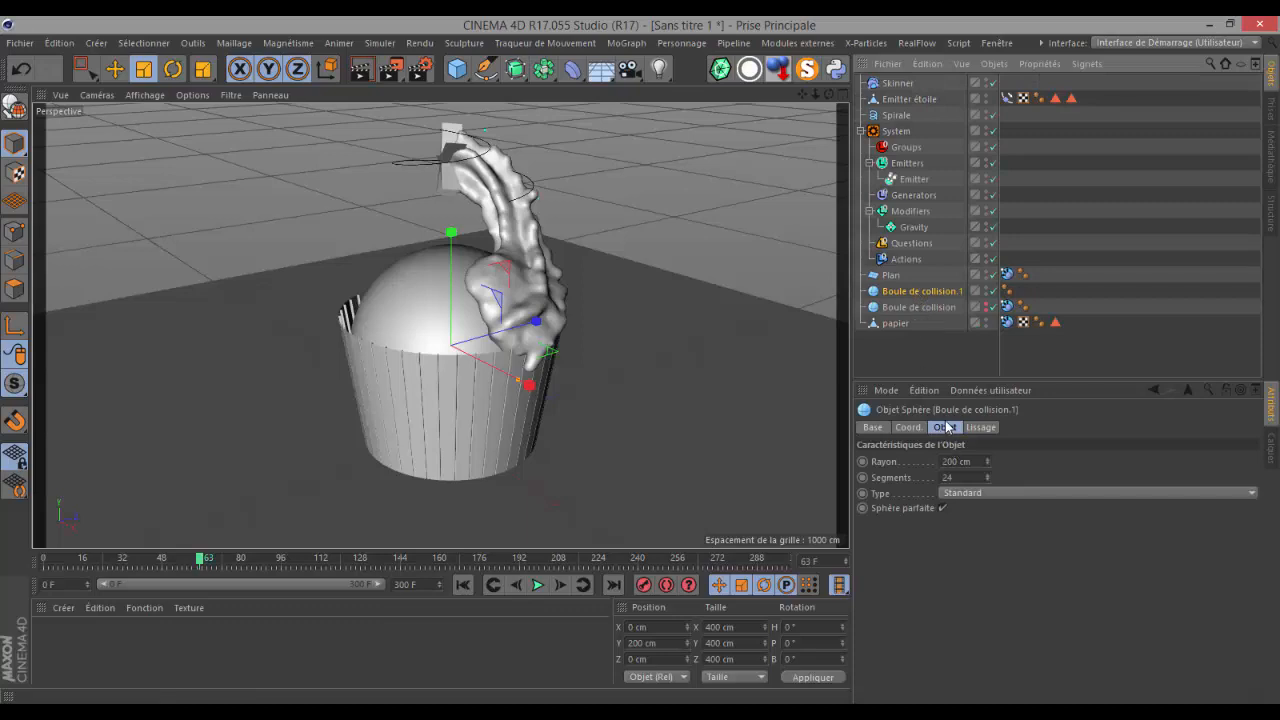
click(966, 490)
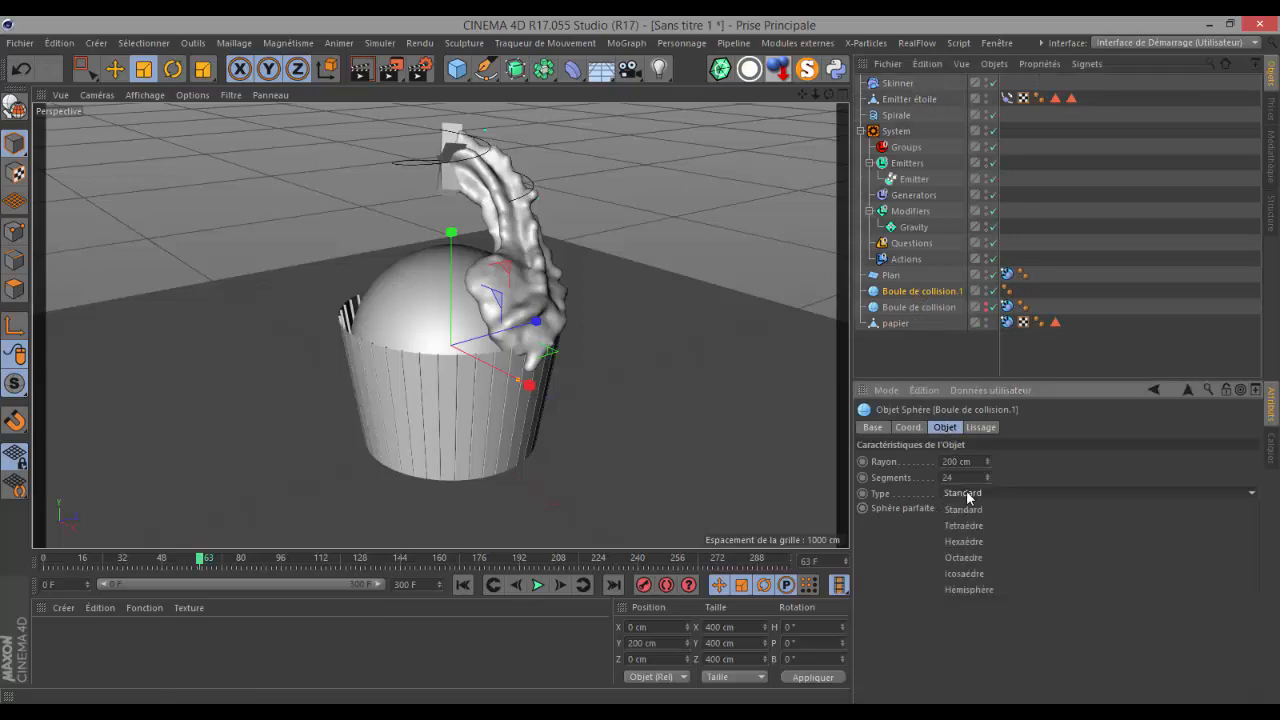
click(977, 542)
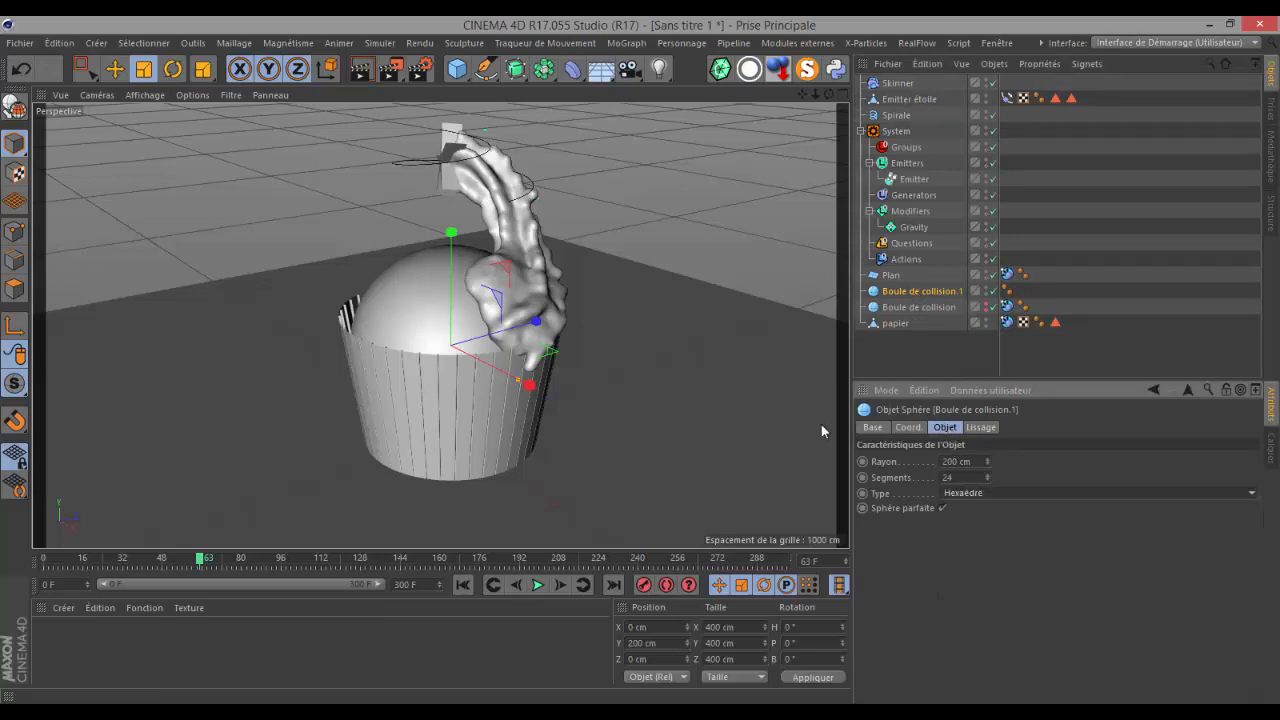
click(145, 95)
click(170, 120)
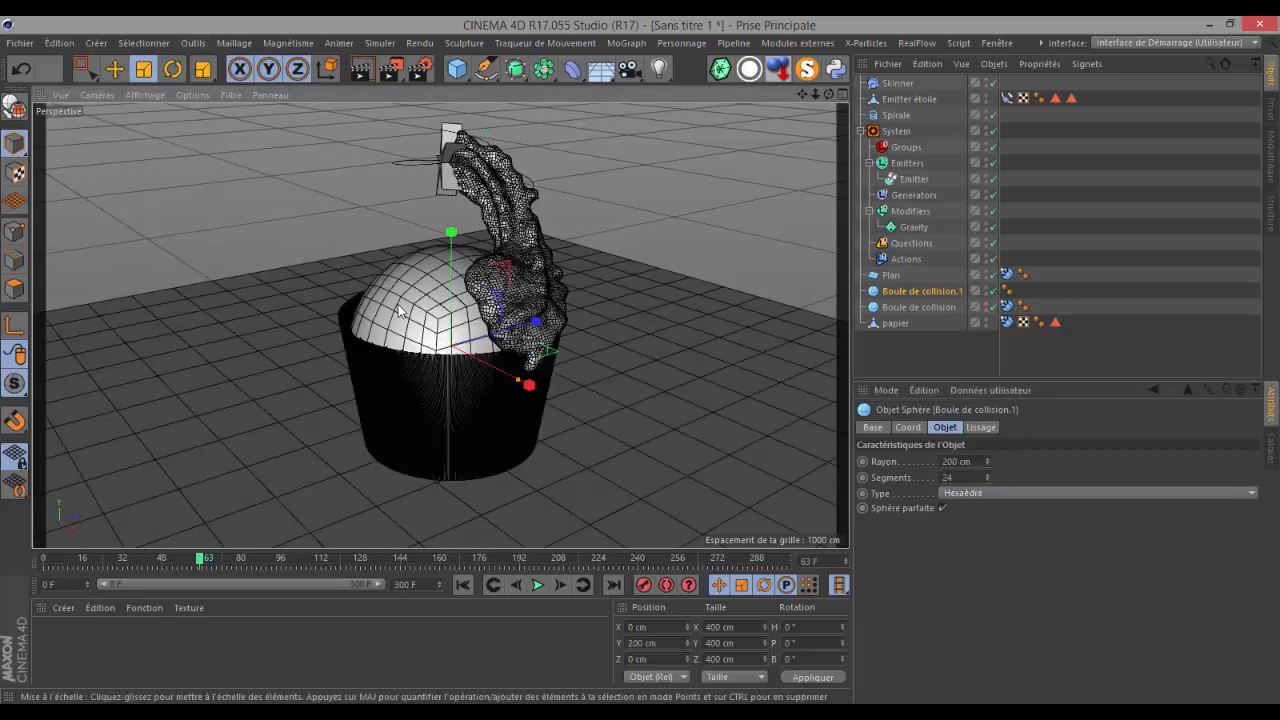
- Set the copied sphere's segments to 240 and check its mesh density up close
click(961, 477)
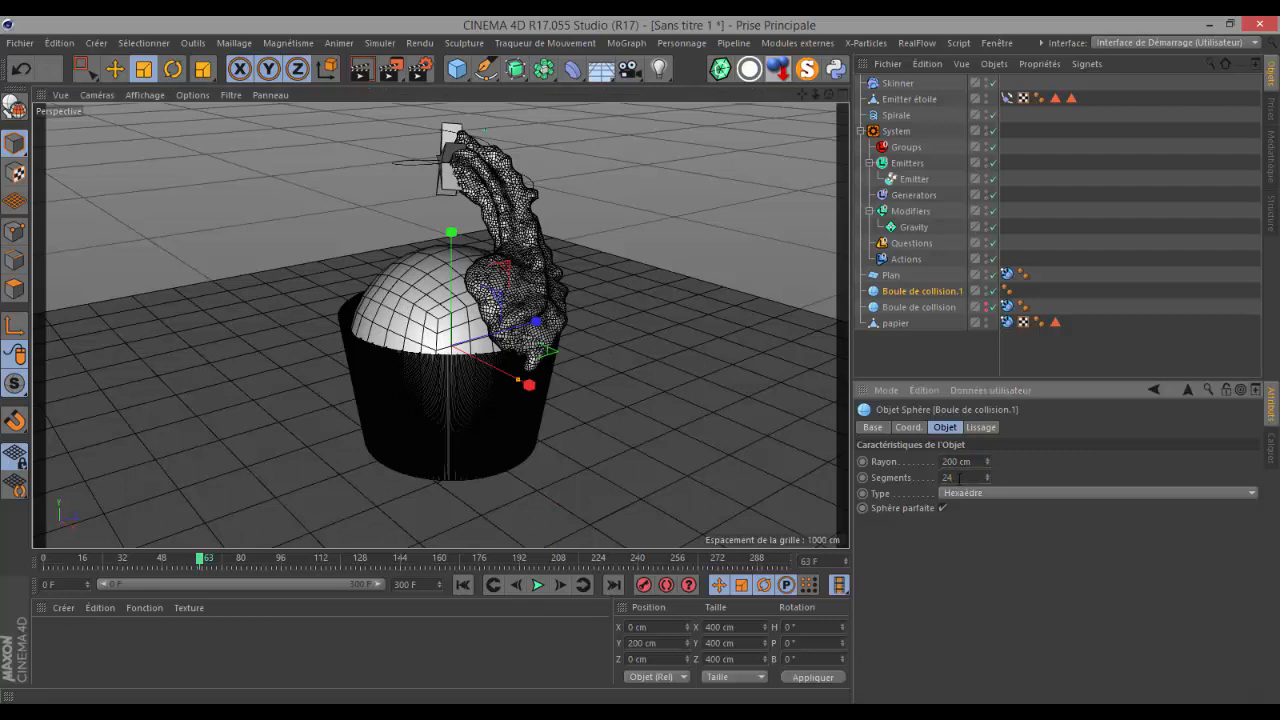
text(240)
key(Return)
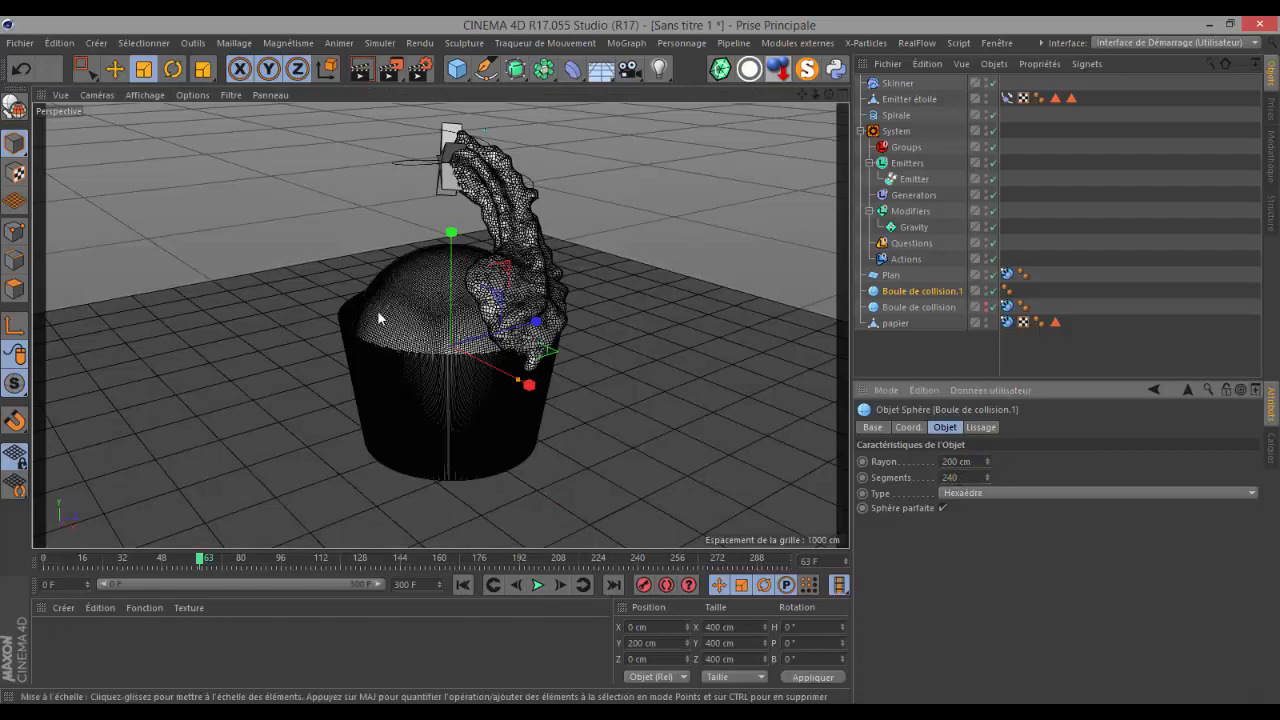
scroll(390, 305, up, 3)
scroll(405, 310, up, 4)
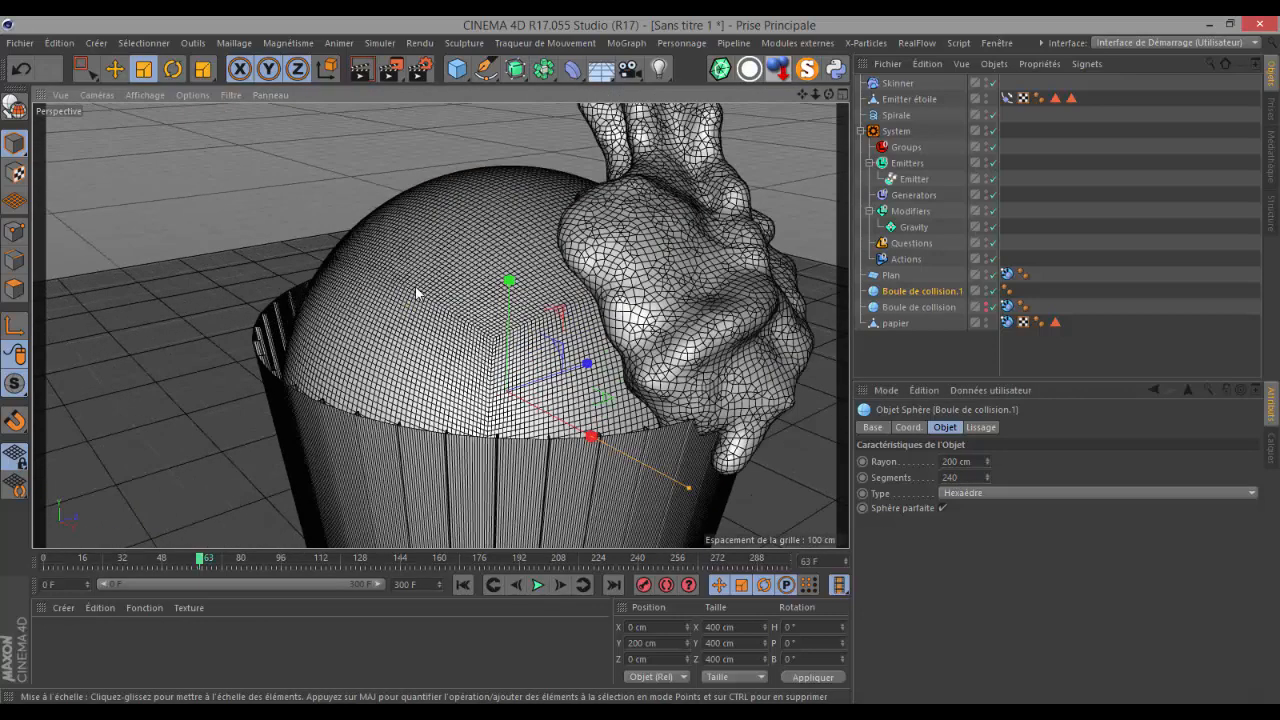
scroll(431, 296, down, 4)
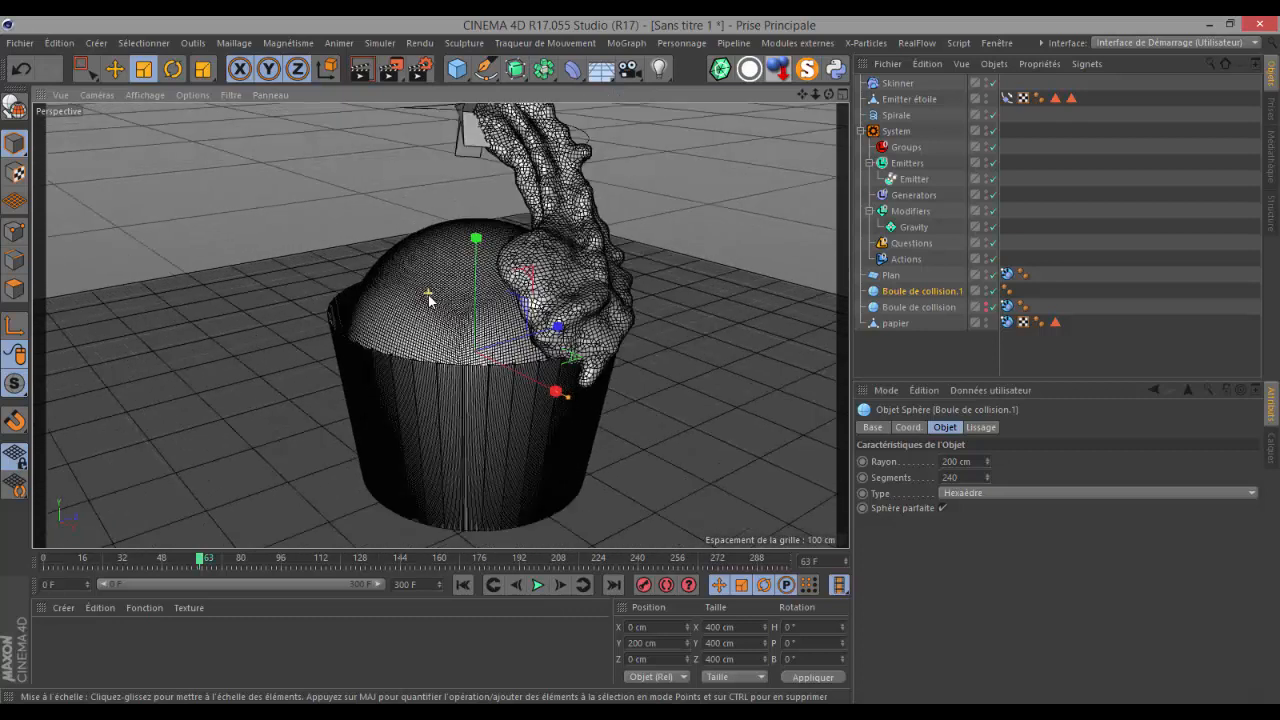
double_click(950, 477)
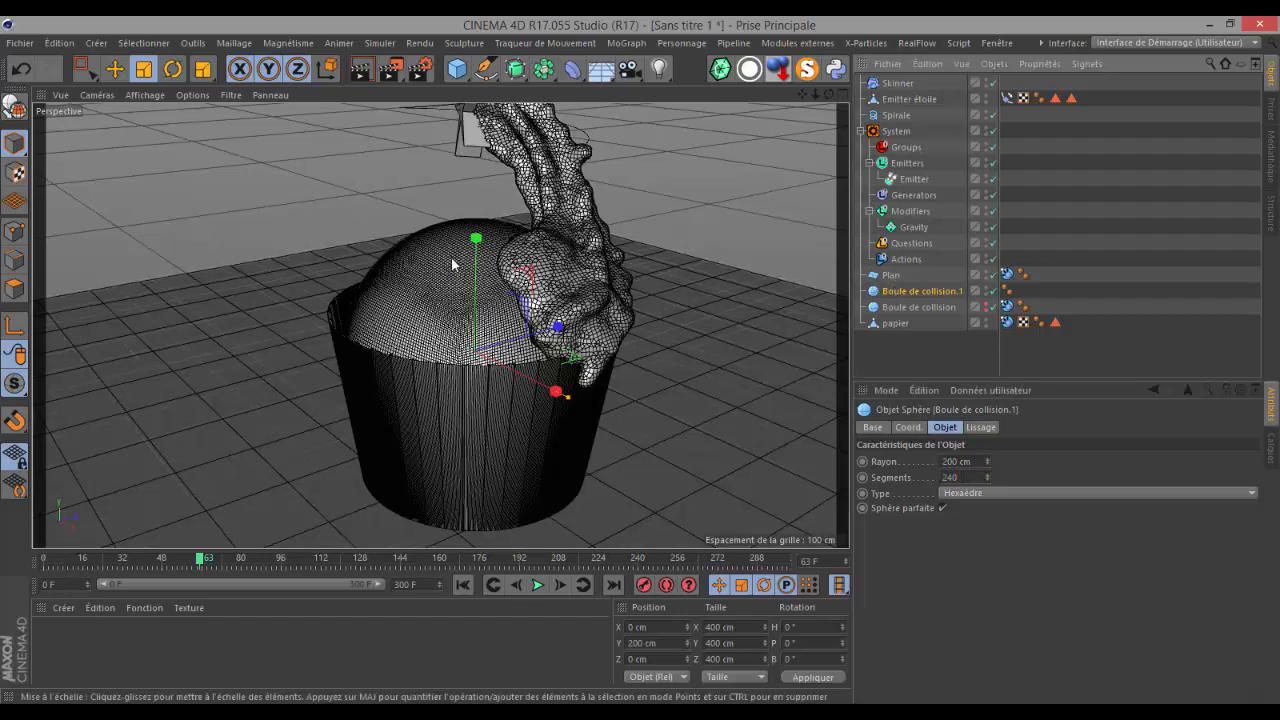
- Convert the copied sphere to a polygon object and rename it "Boule de chocolat"
click(10, 108)
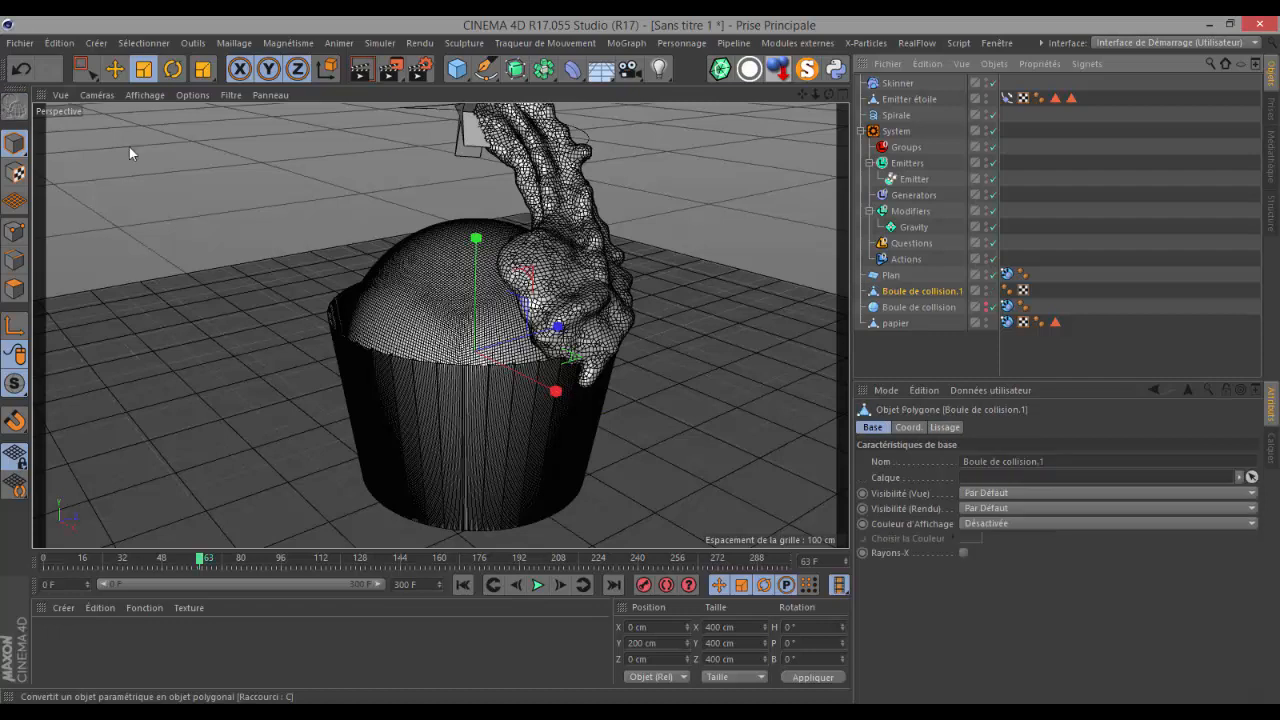
double_click(911, 292)
text(Boule de ch)
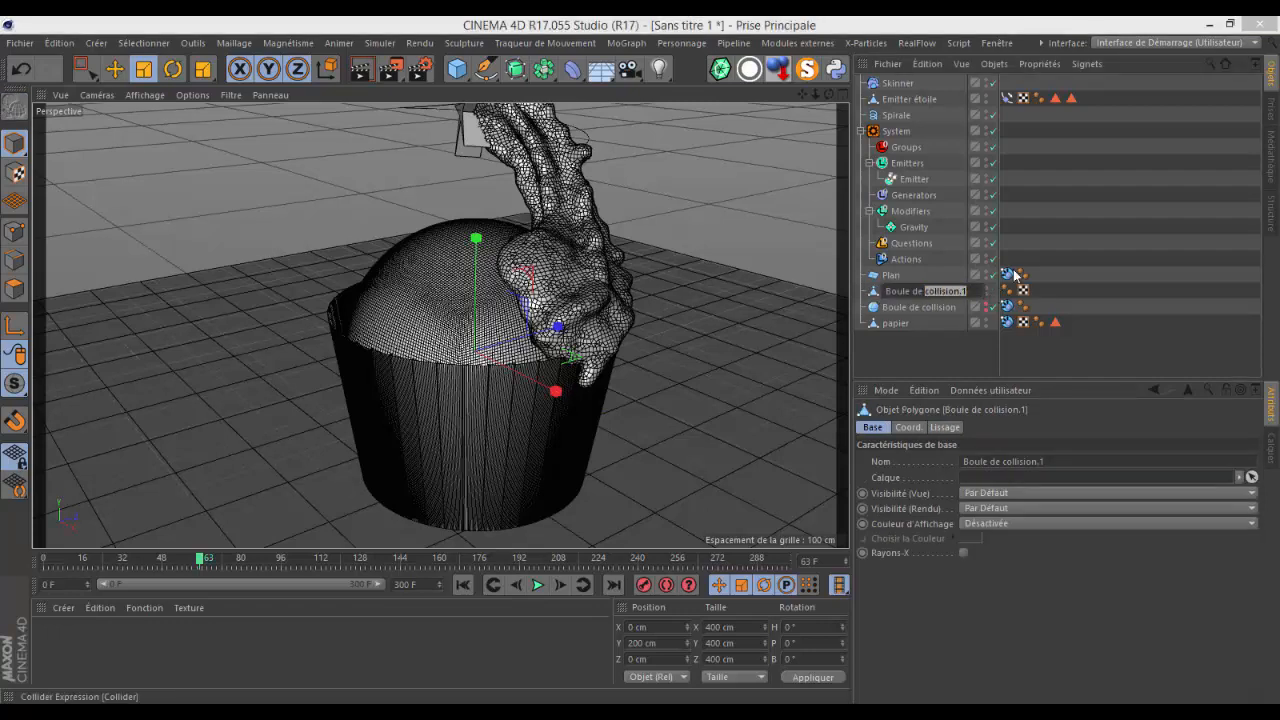
text(ocolat)
key(Return)
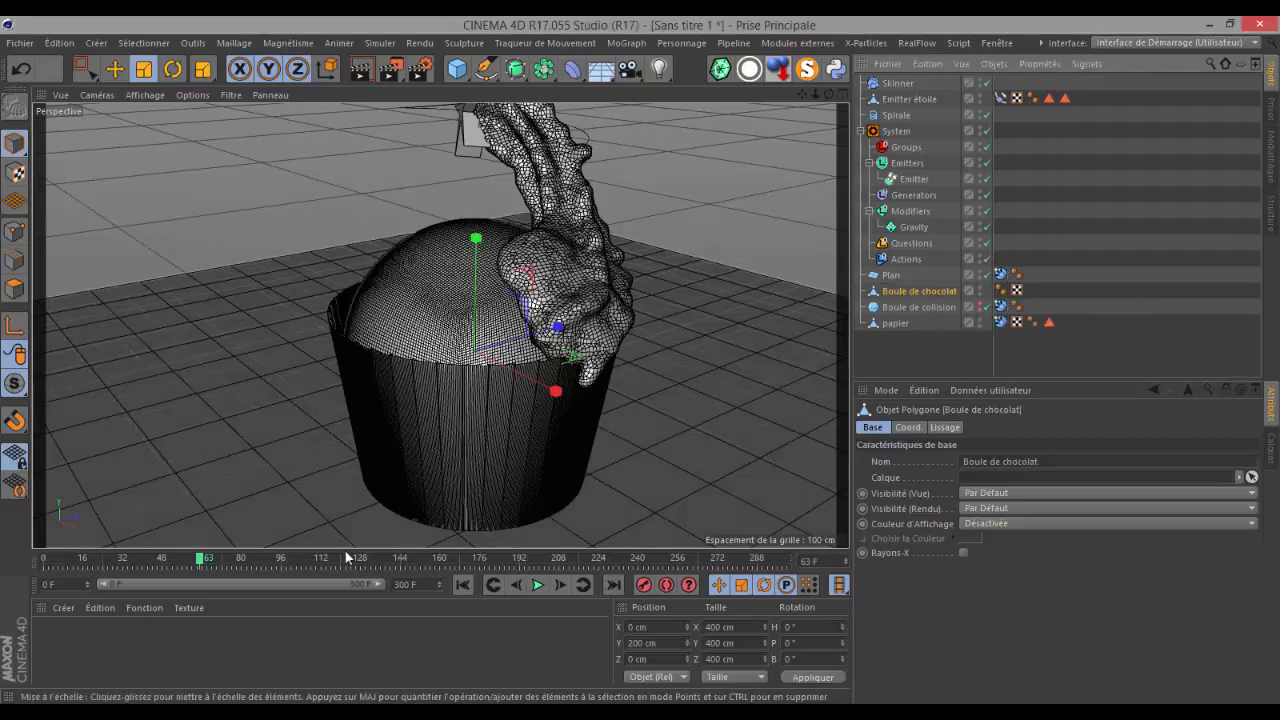
- Create a new material and set its colour to brown, RGB 117, 72, 45
double_click(63, 637)
double_click(50, 636)
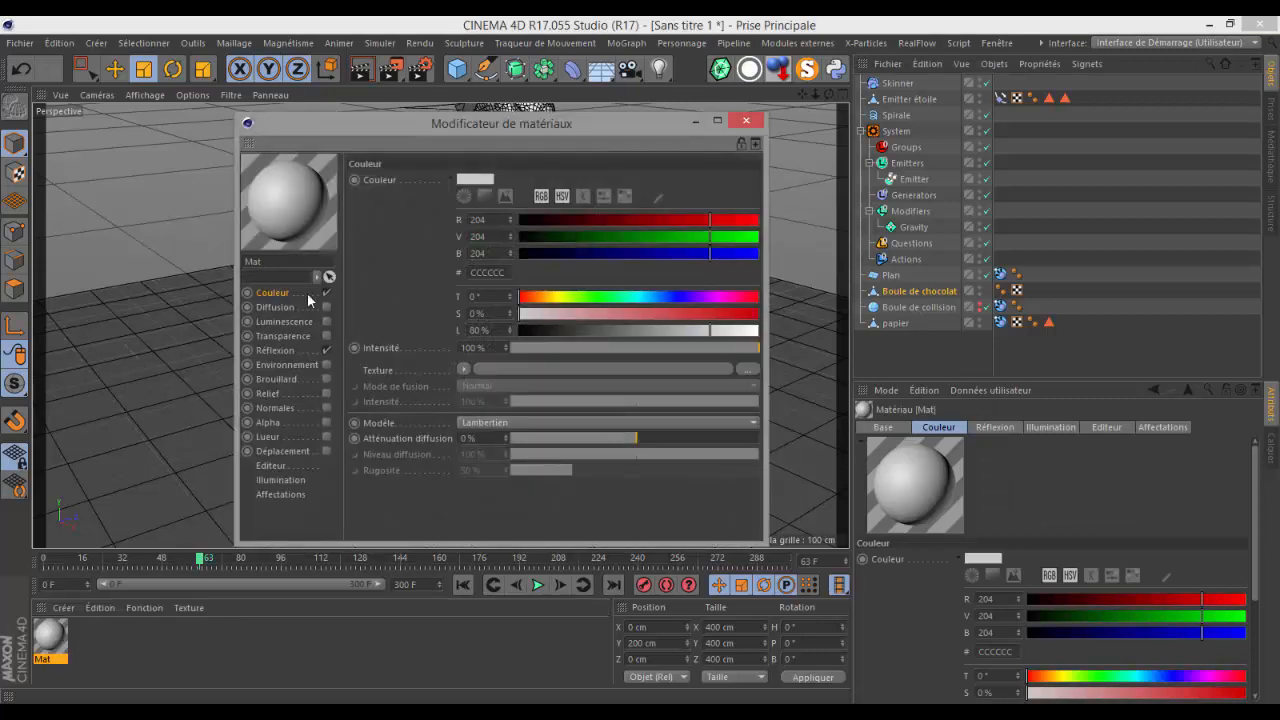
click(533, 297)
drag(556, 313, 629, 330)
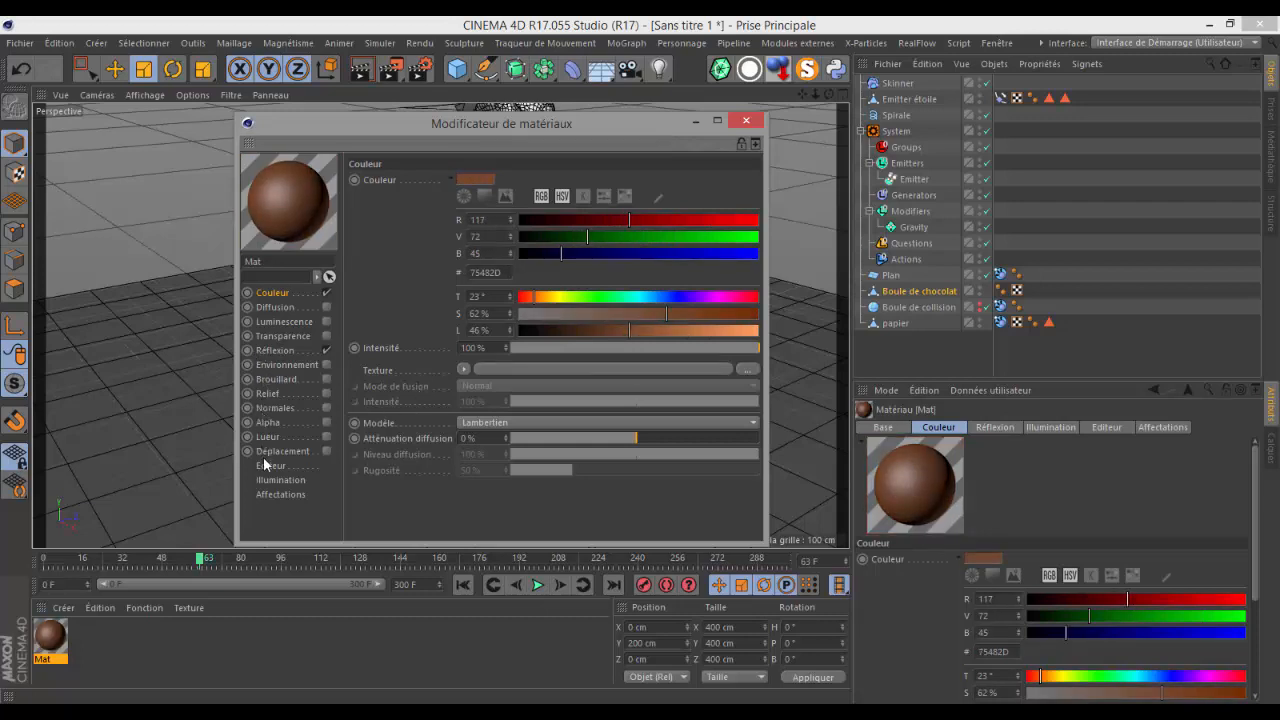
- Enable Displacement on the brown material and load a Bruit shader as its texture
click(326, 451)
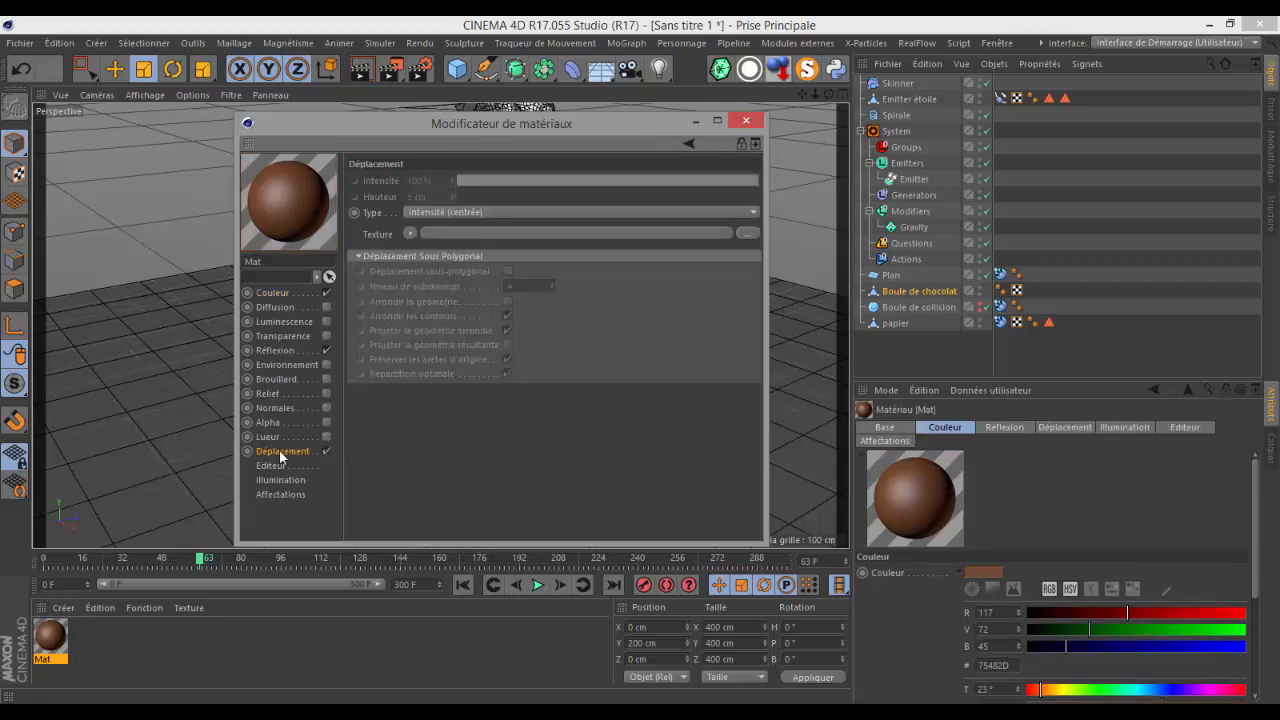
click(409, 232)
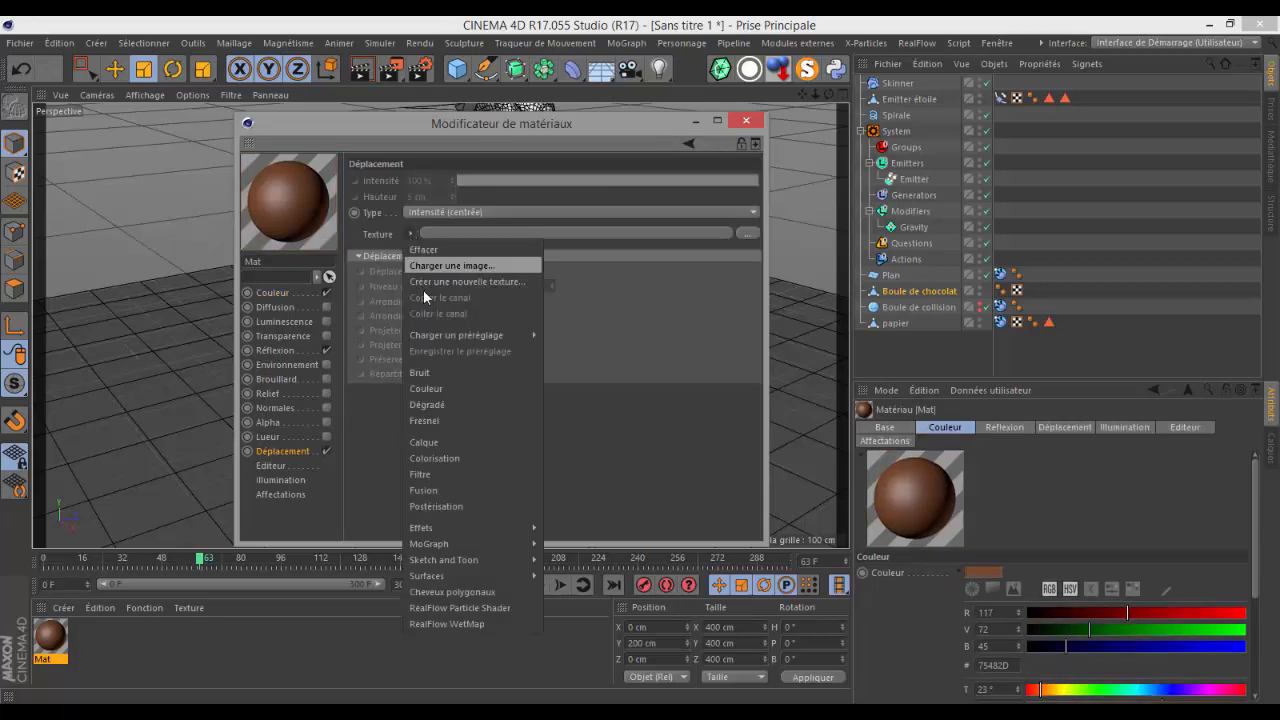
click(423, 370)
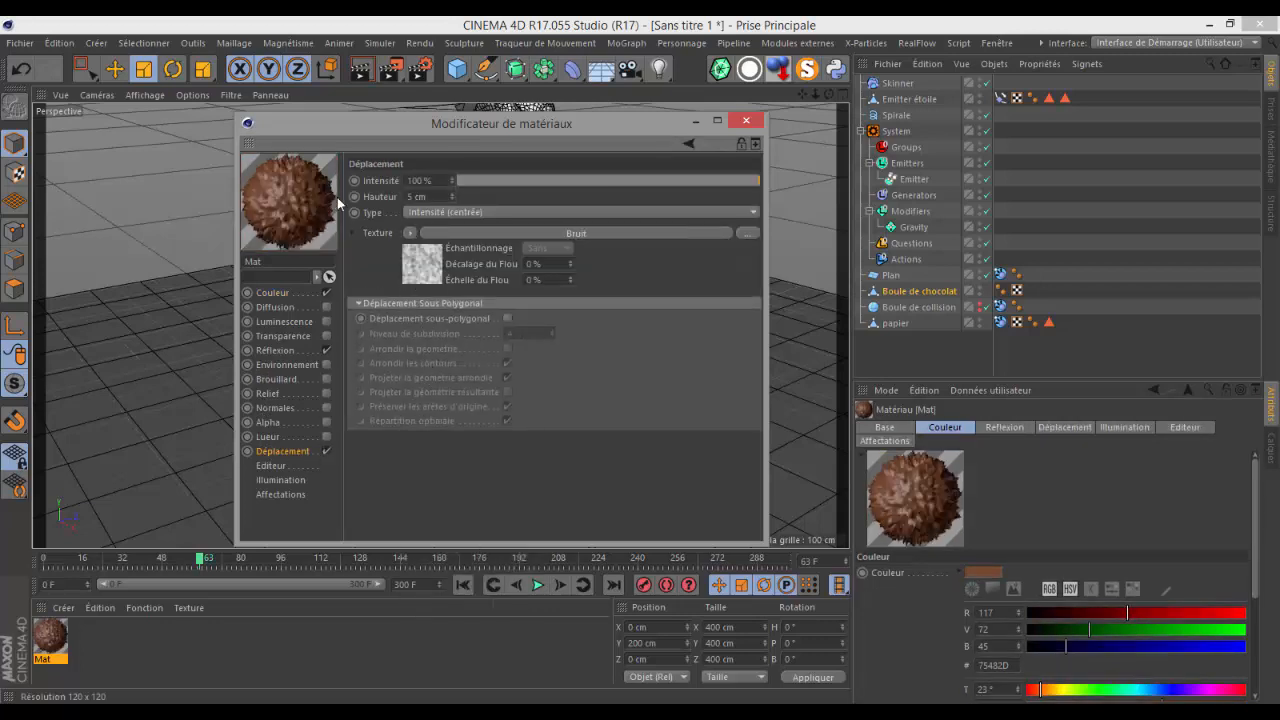
- Apply the brown material to Boule de chocolat and render the perspective view
drag(411, 126, 747, 361)
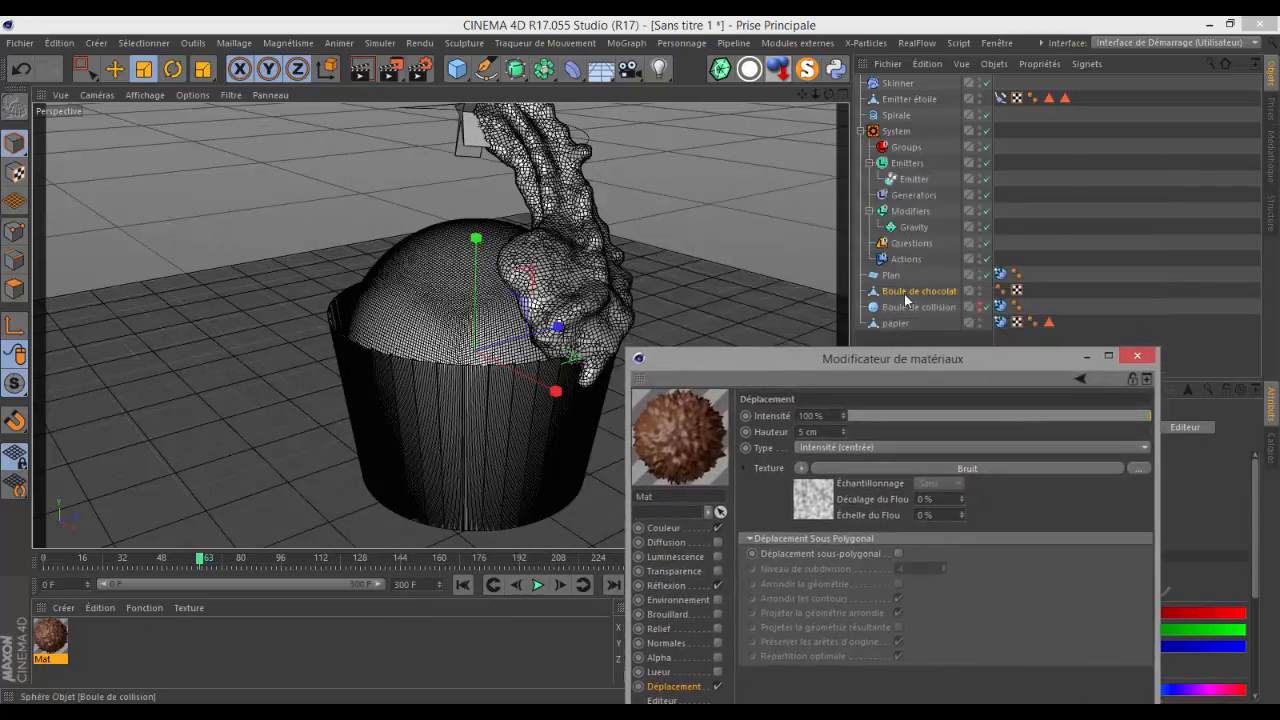
drag(59, 655, 942, 296)
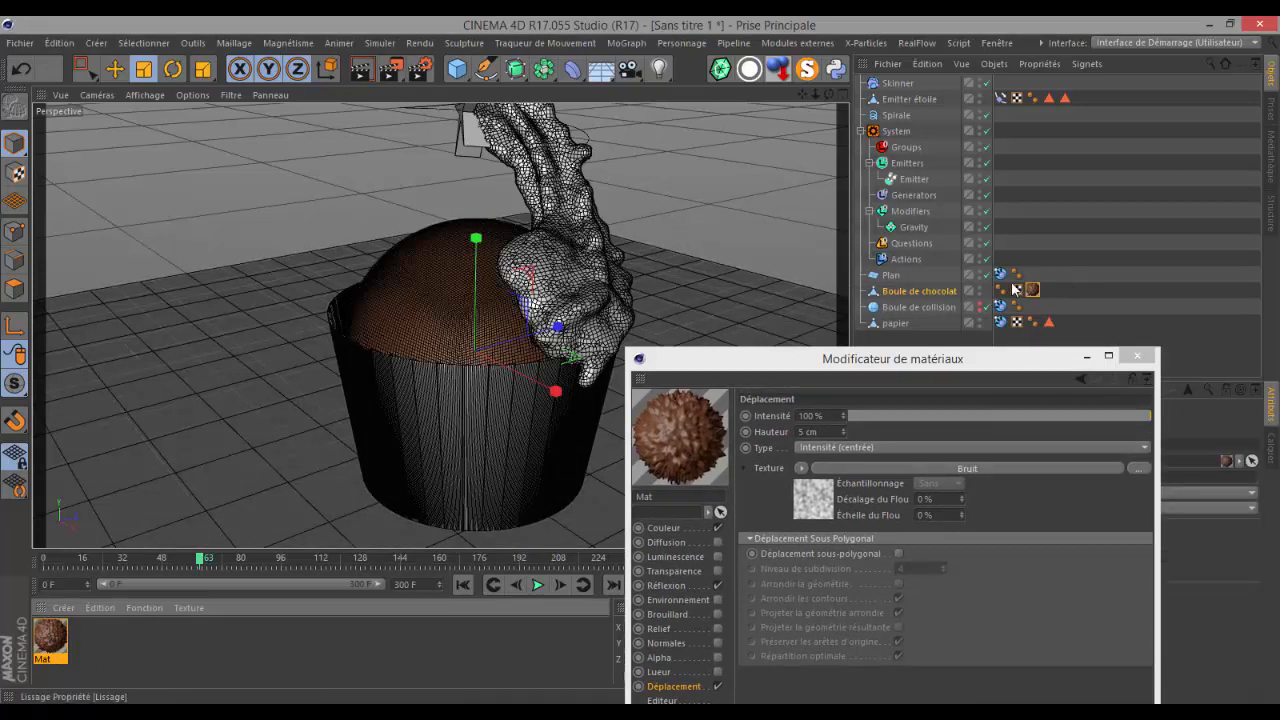
click(362, 75)
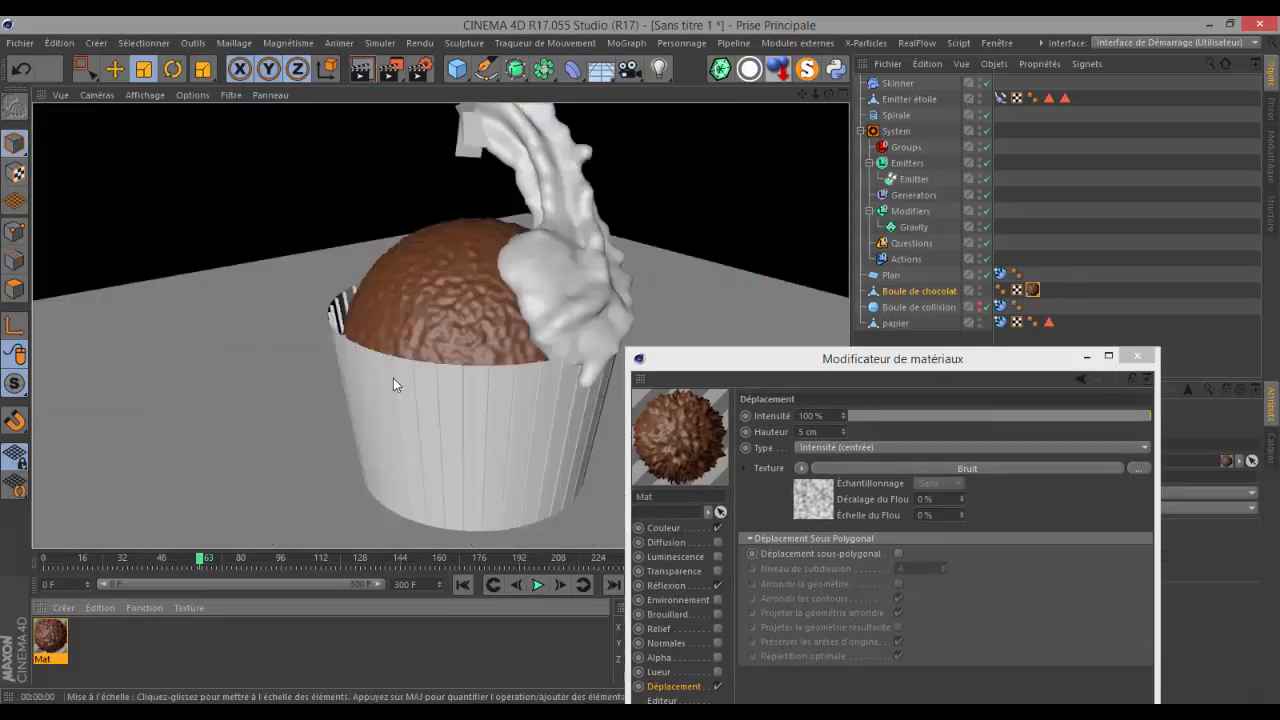
- Set the material's displacement height to 10 cm and render the view again
drag(763, 360, 761, 117)
drag(844, 194, 842, 183)
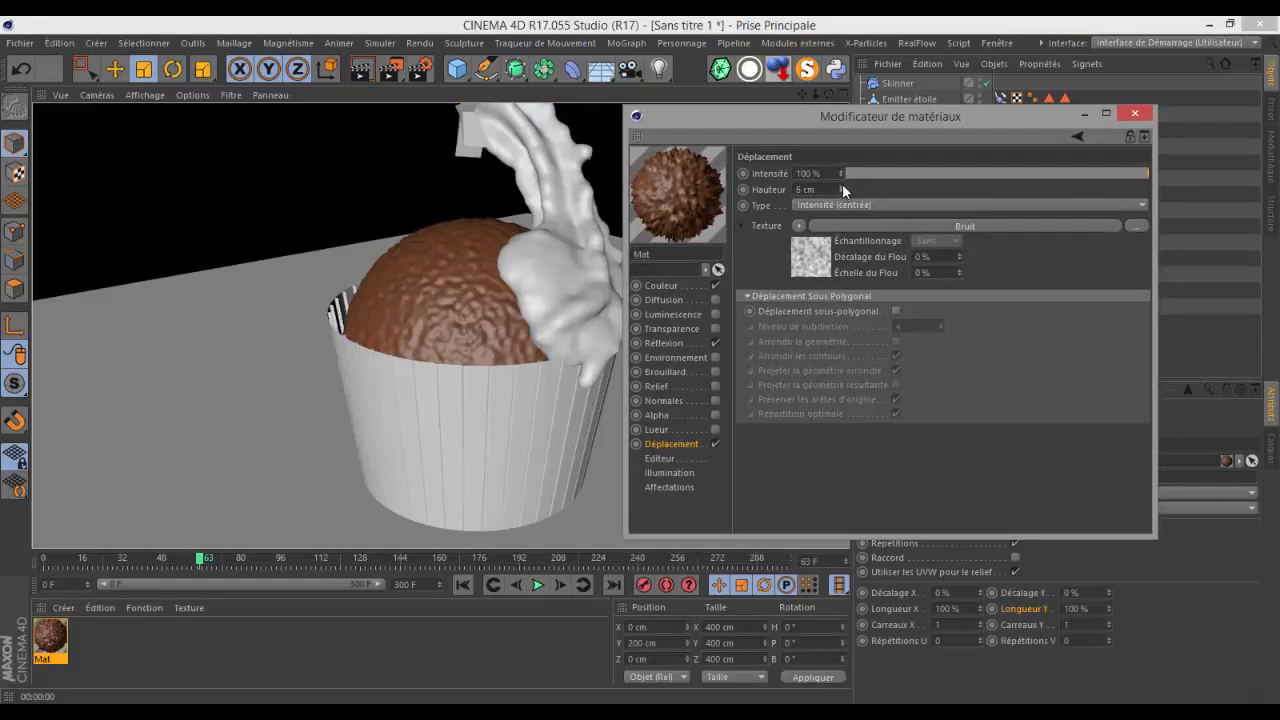
click(359, 73)
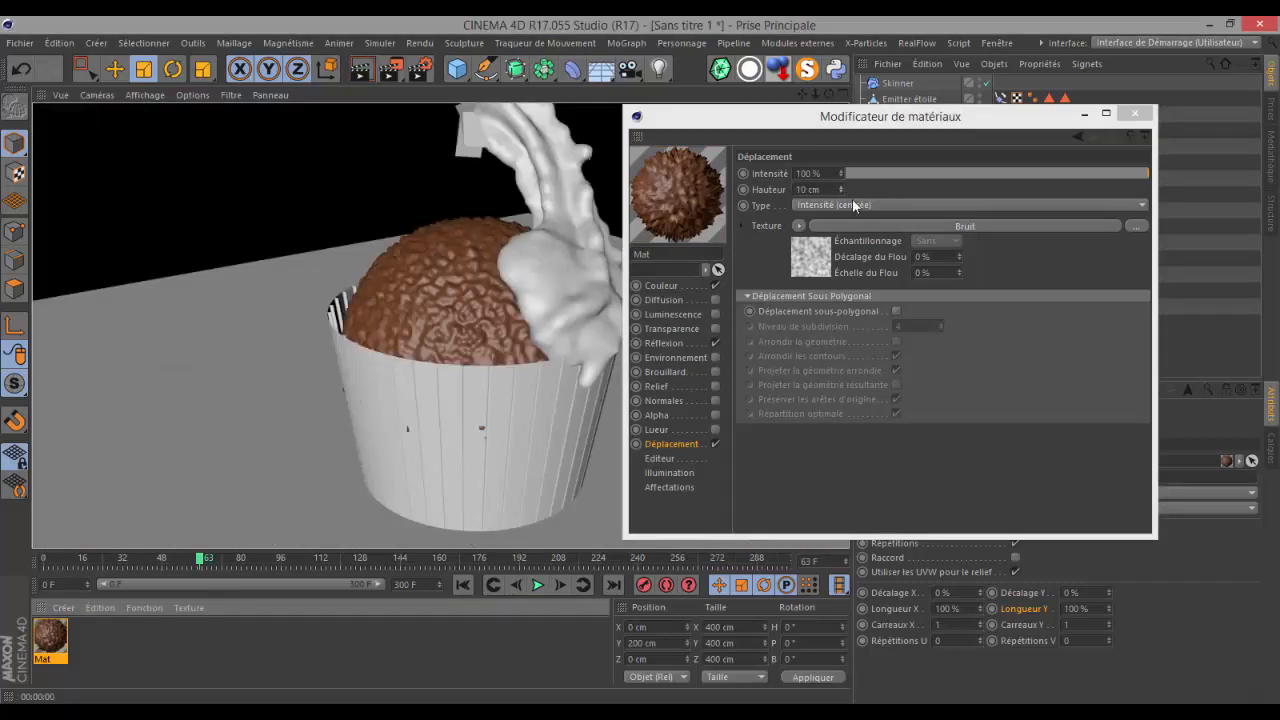
- Set the brown material's displacement height to 2 cm and raise its Bruit shader's contrast to about 38 %
drag(841, 188, 840, 192)
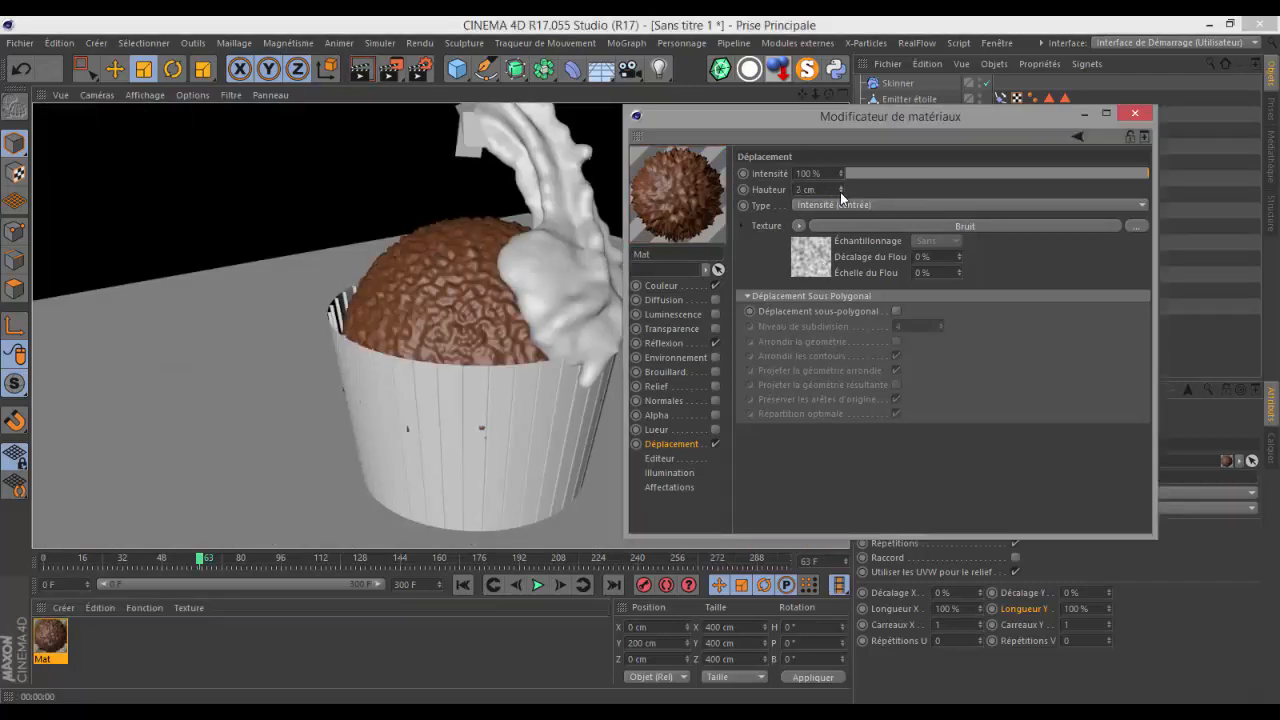
click(803, 271)
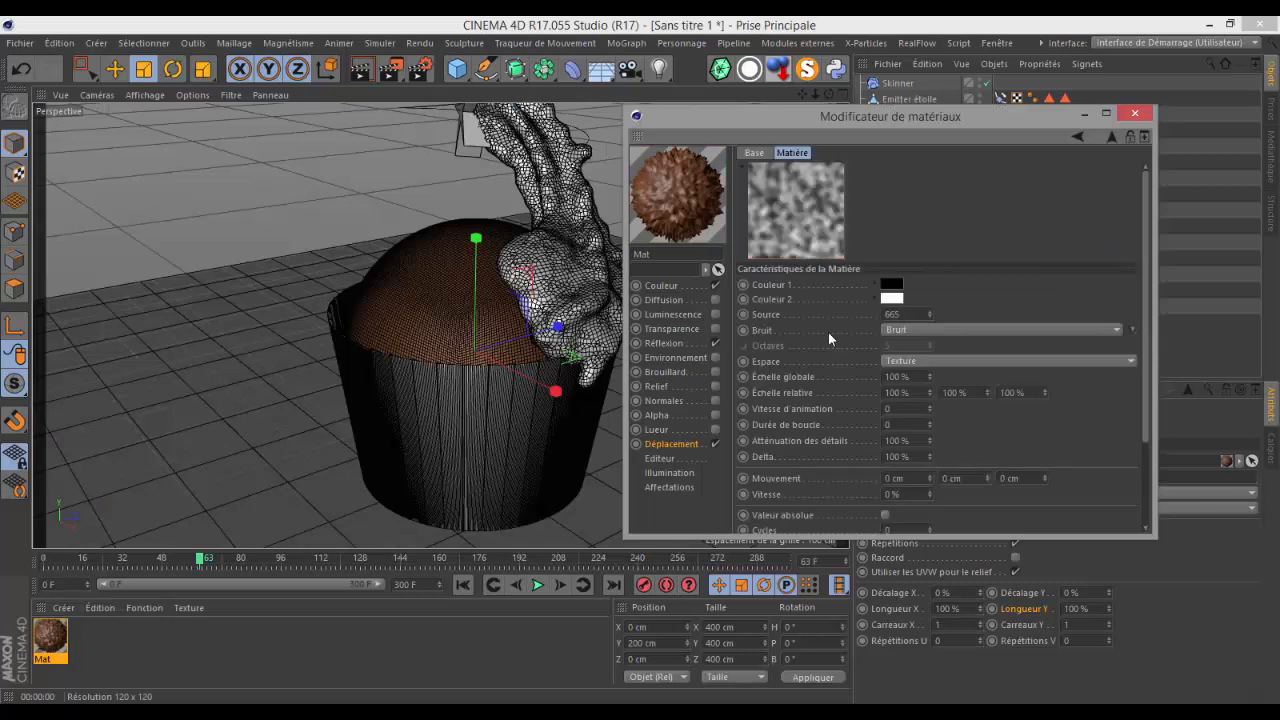
scroll(868, 460, down, 3)
drag(1075, 485, 1092, 484)
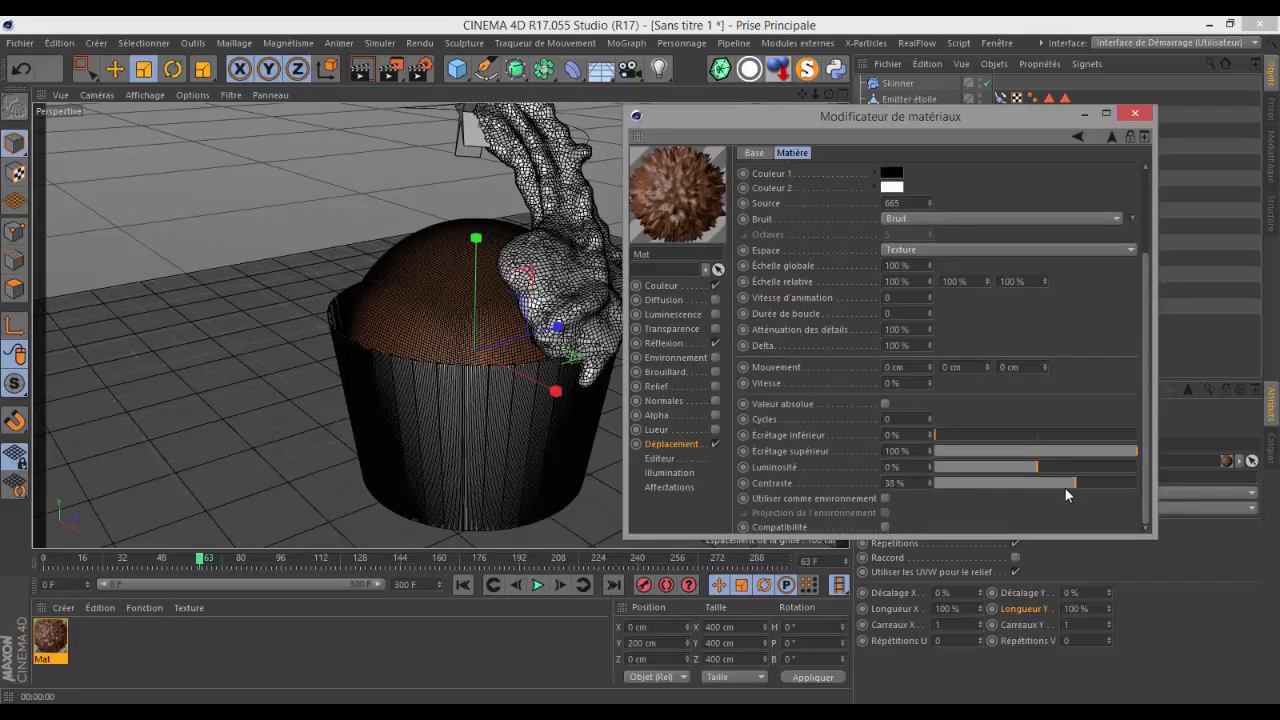
click(1135, 113)
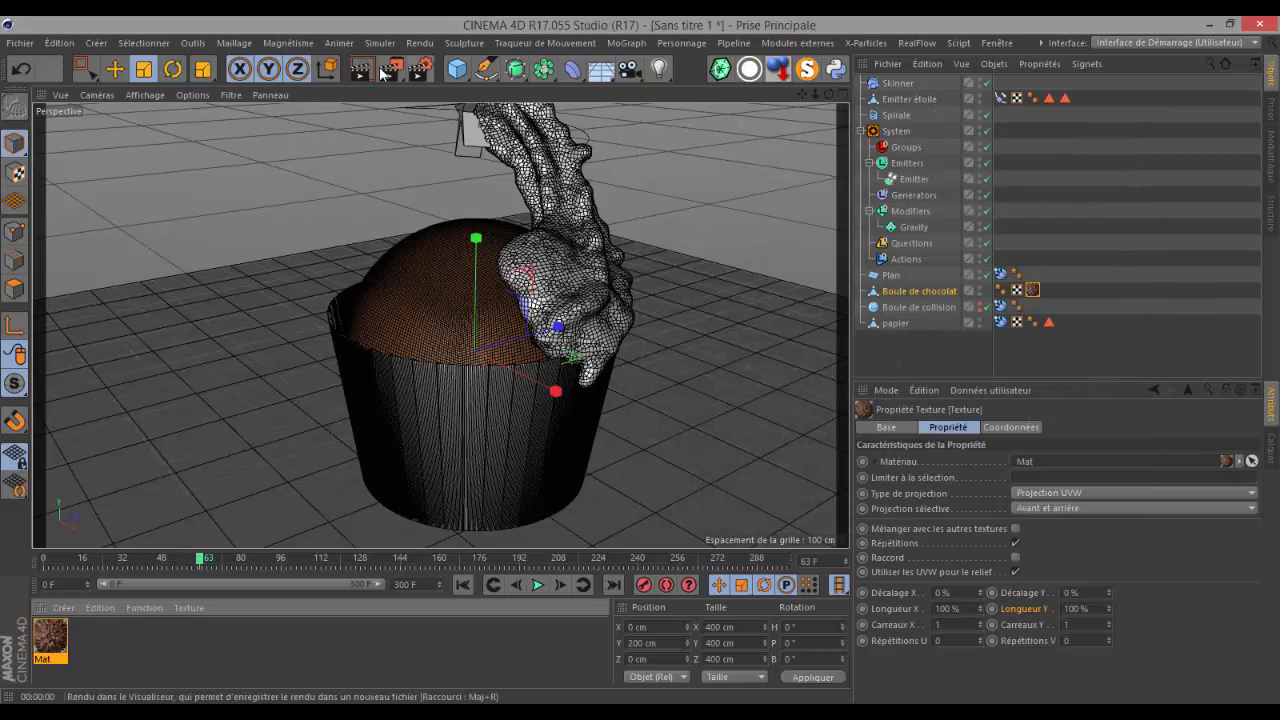
- Render the perspective view to check the reworked chocolate displacement
click(390, 68)
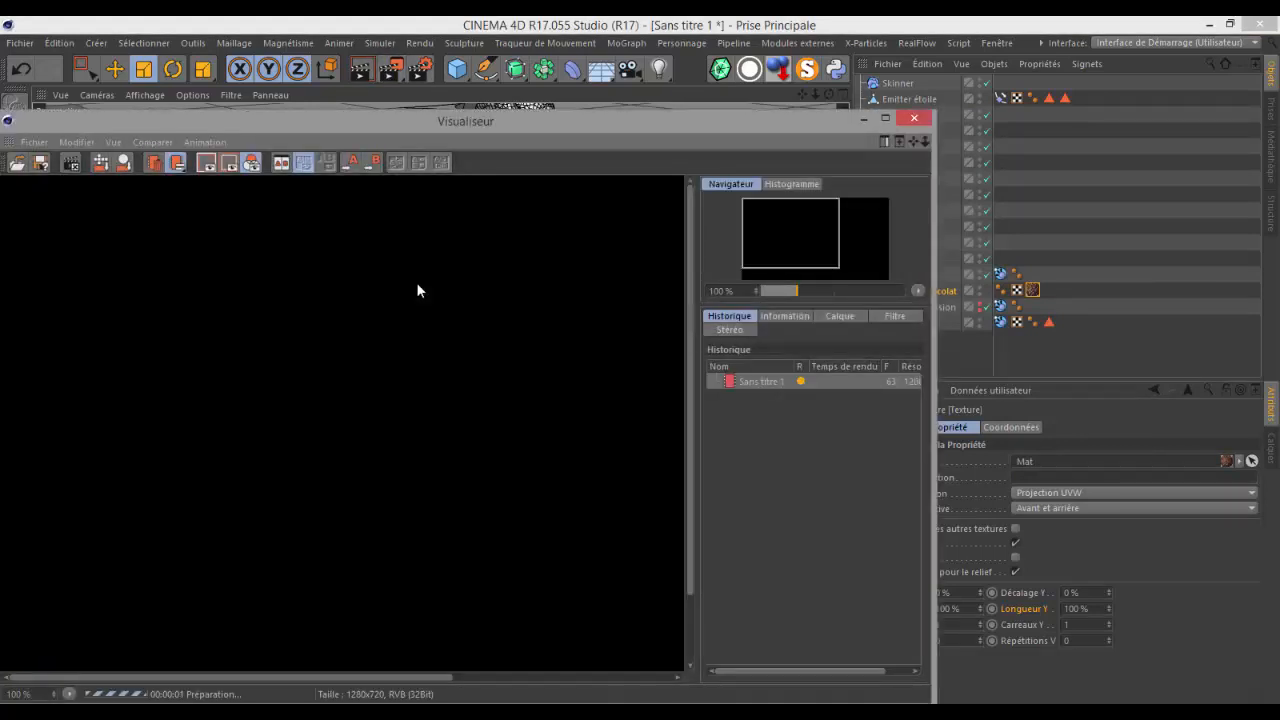
click(913, 118)
click(698, 428)
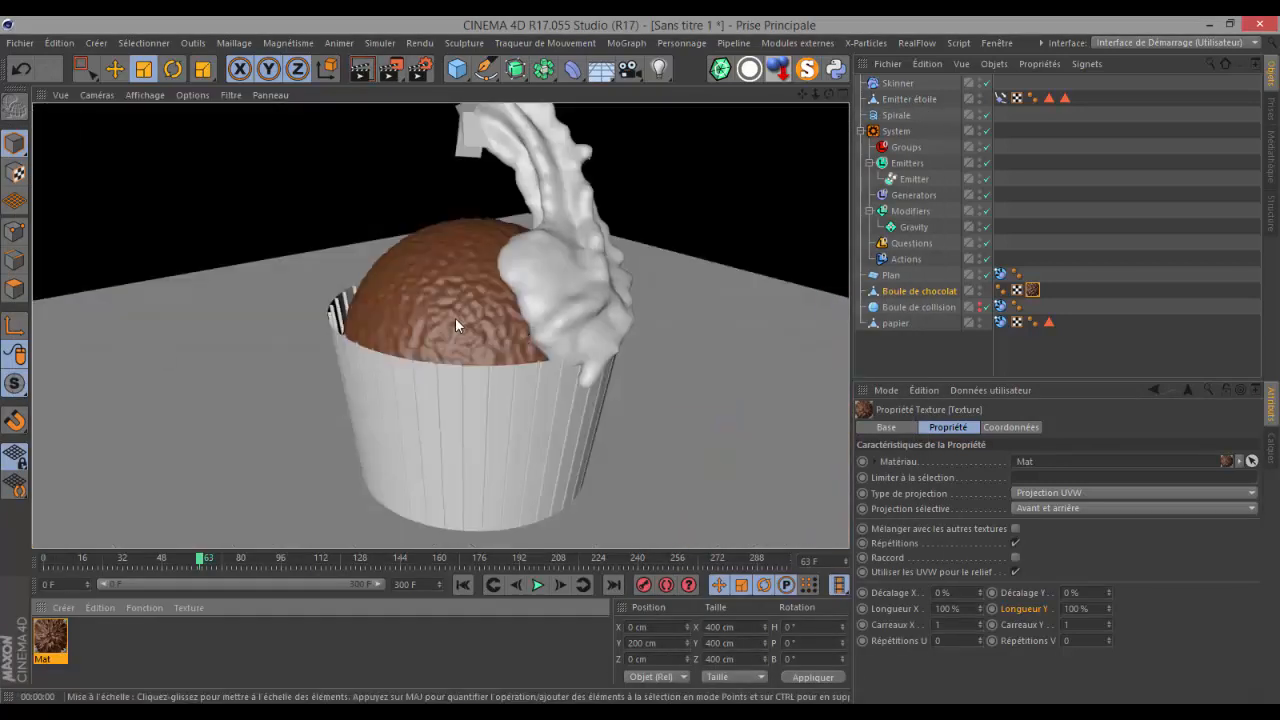
- Create a second material and set its colour to dark brown, RGB 79, 34, 6
click(50, 640)
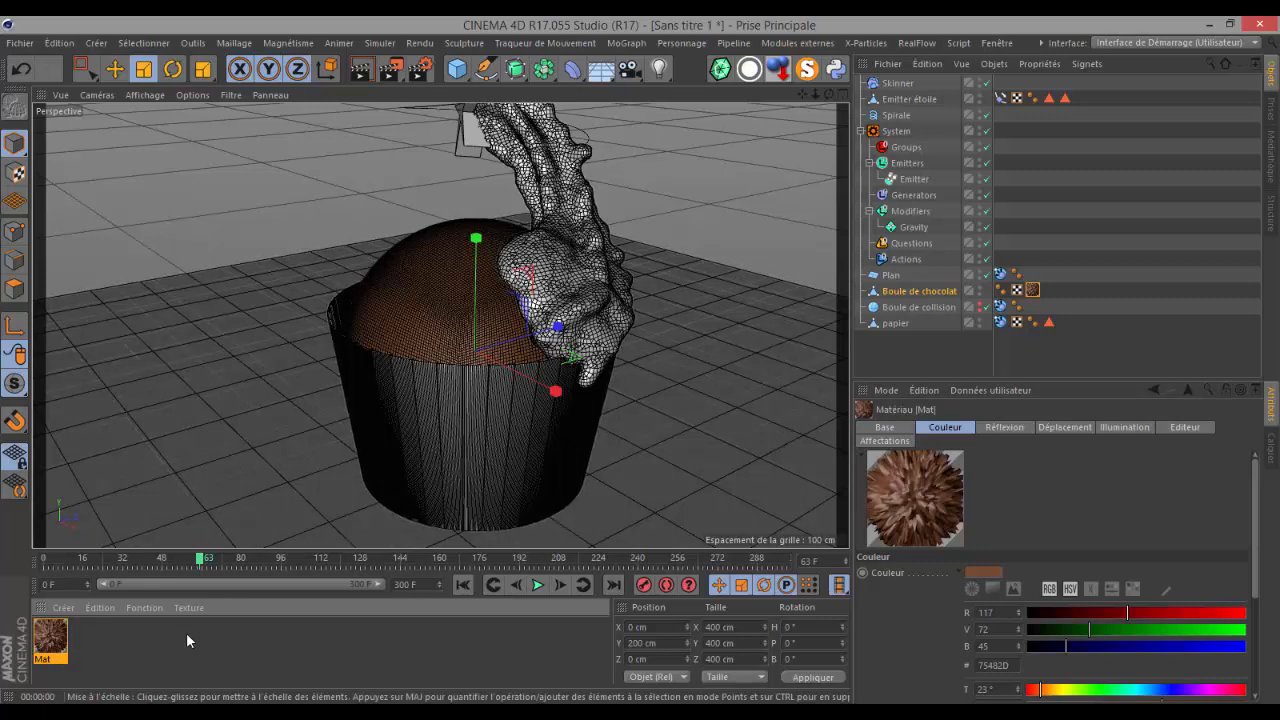
double_click(101, 651)
double_click(44, 647)
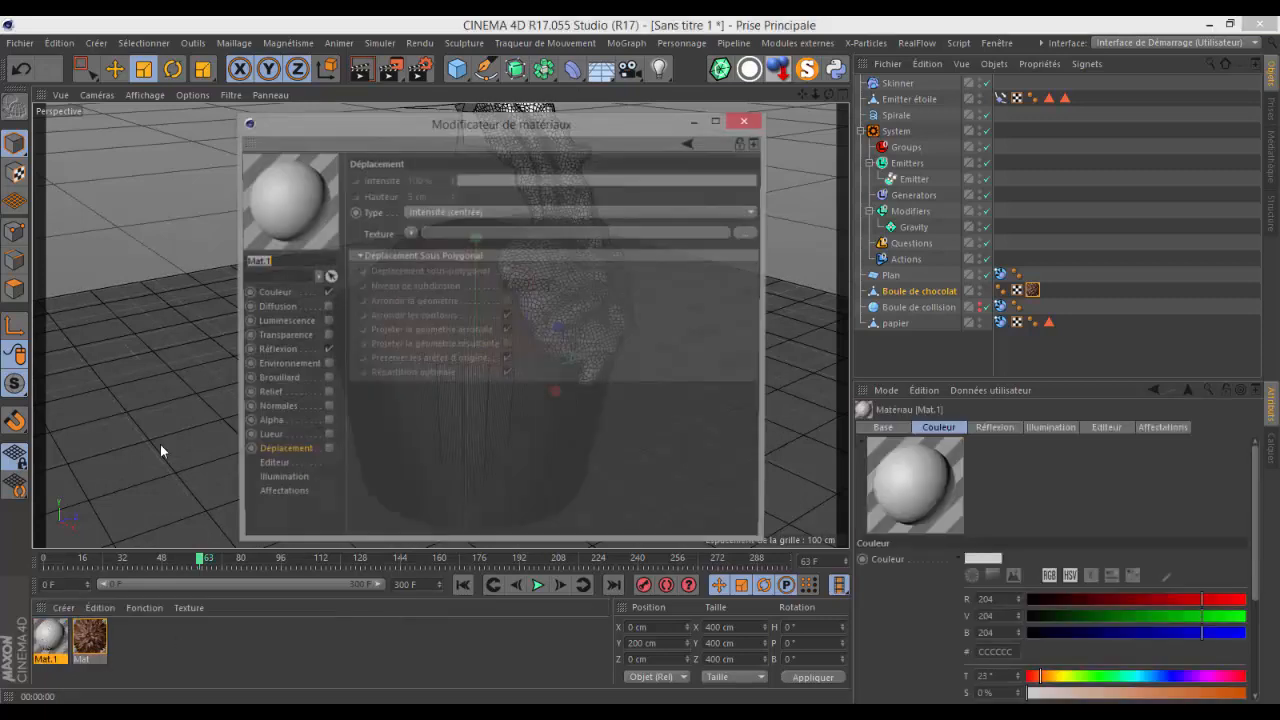
click(285, 293)
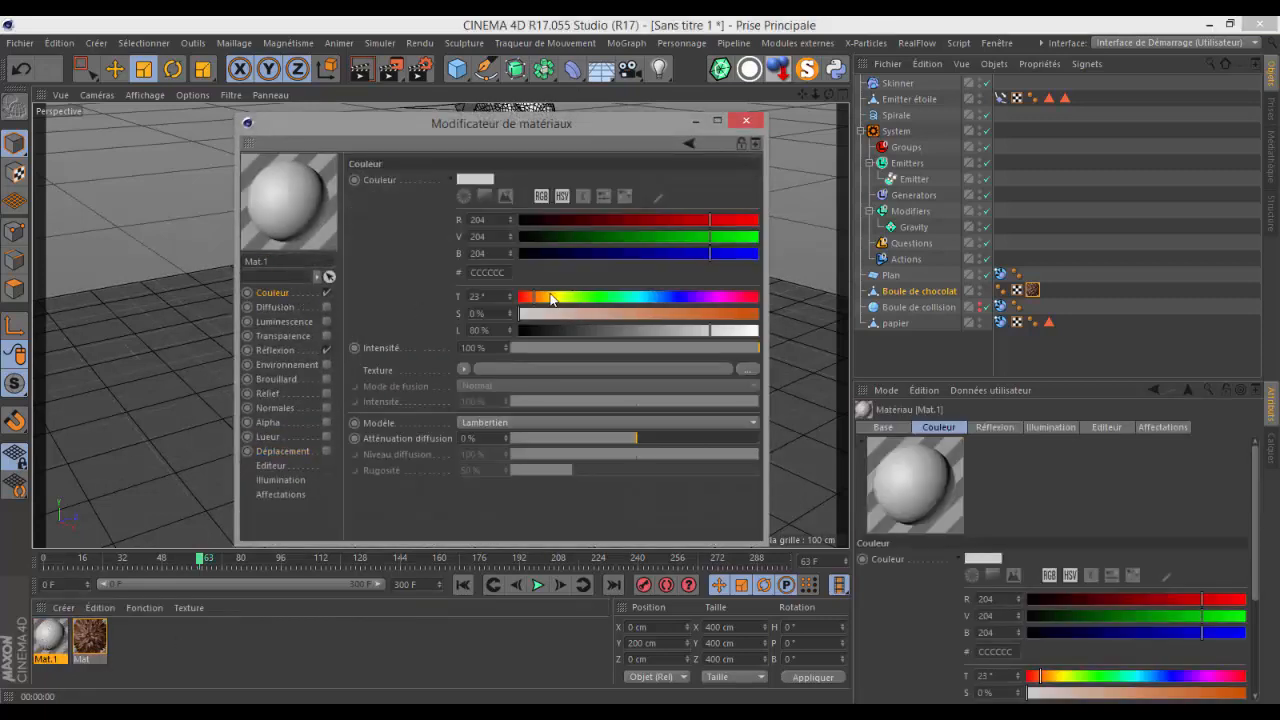
click(731, 315)
drag(717, 329, 605, 330)
drag(728, 318, 741, 313)
drag(611, 329, 594, 331)
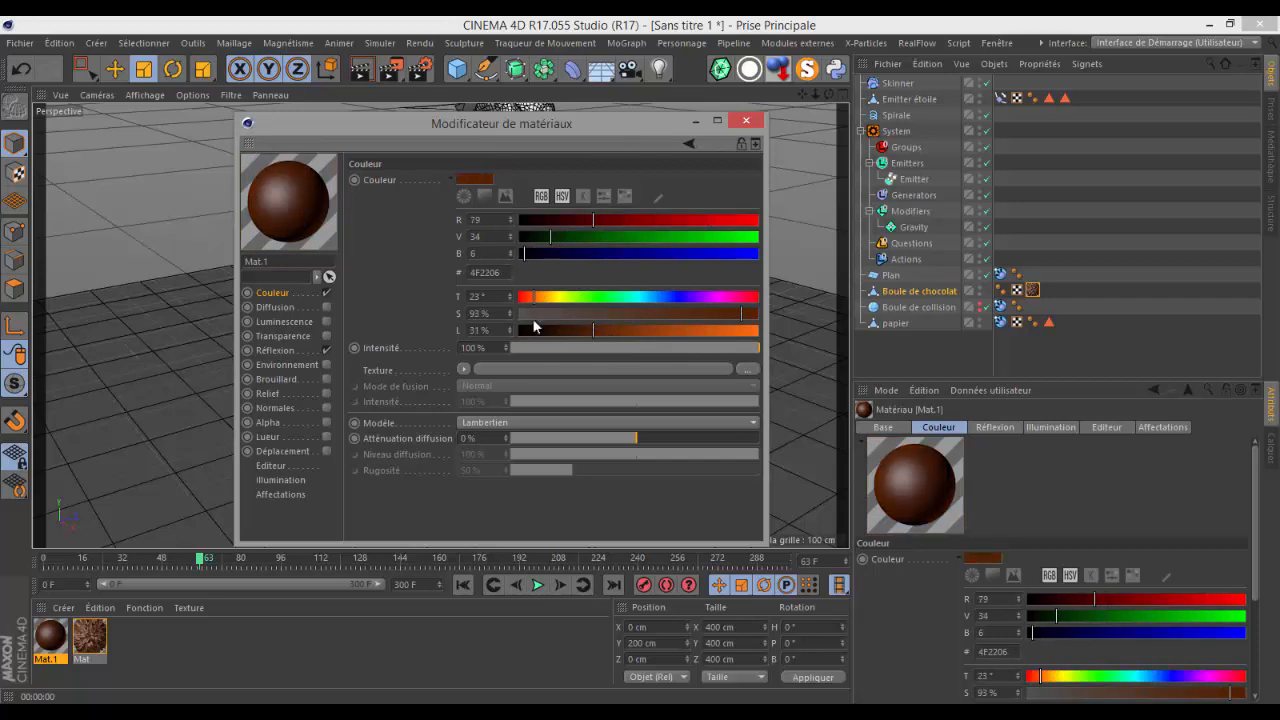
click(745, 121)
- Add a TopCoat Lacquer layer to the dark brown material and apply the material to the Skinner
click(746, 74)
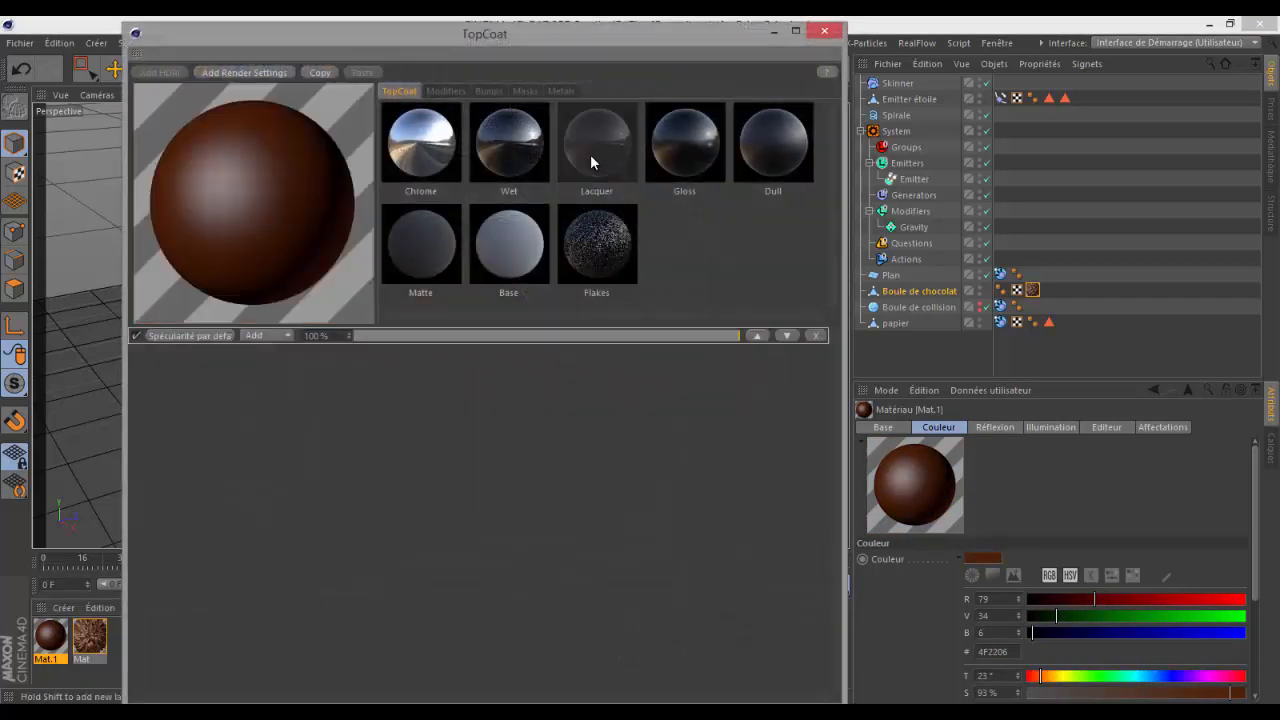
click(592, 150)
click(824, 31)
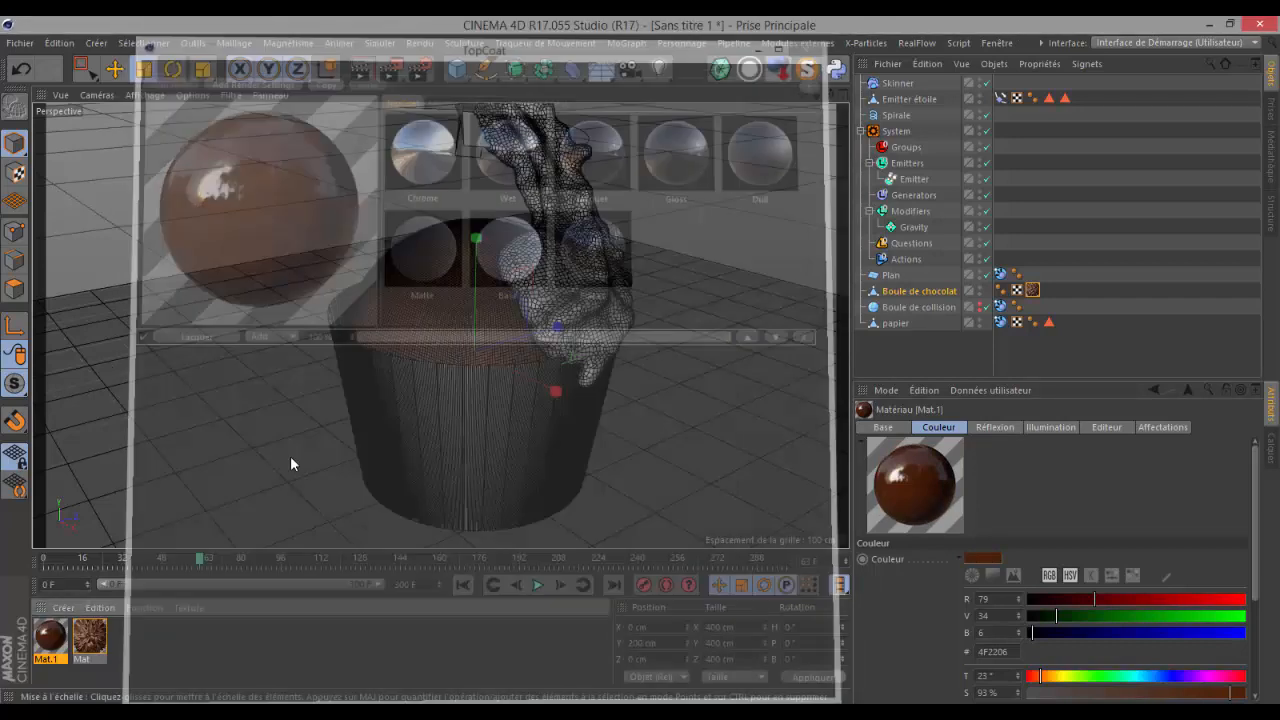
drag(930, 157, 898, 86)
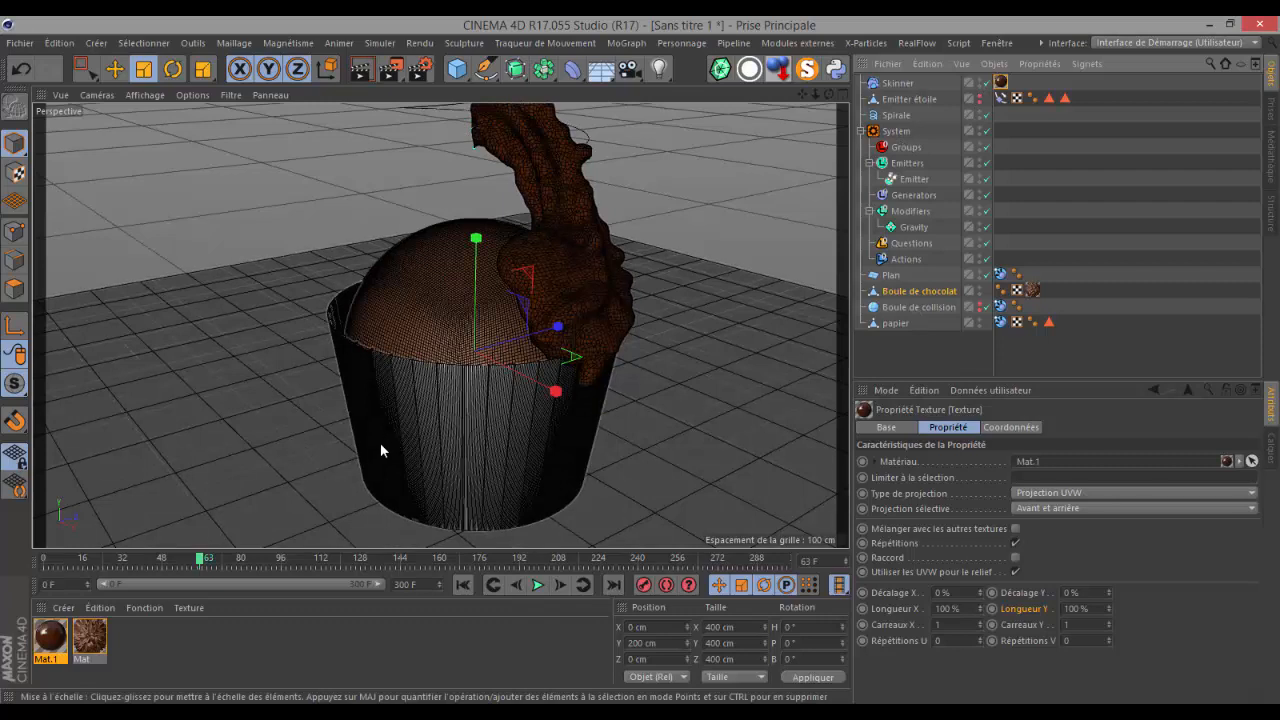
- Create a third material in light beige, RGB 194, 143, 89, and apply it to the paper cup
double_click(131, 650)
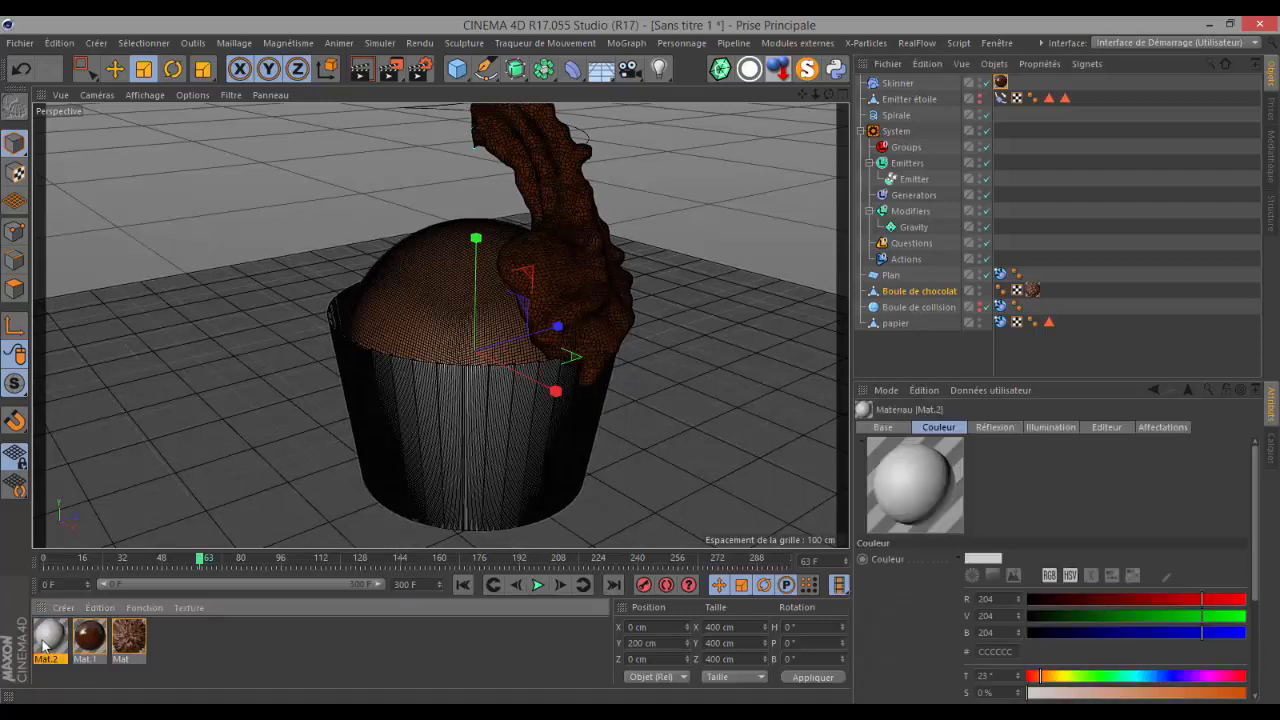
double_click(48, 645)
drag(554, 298, 704, 226)
click(752, 127)
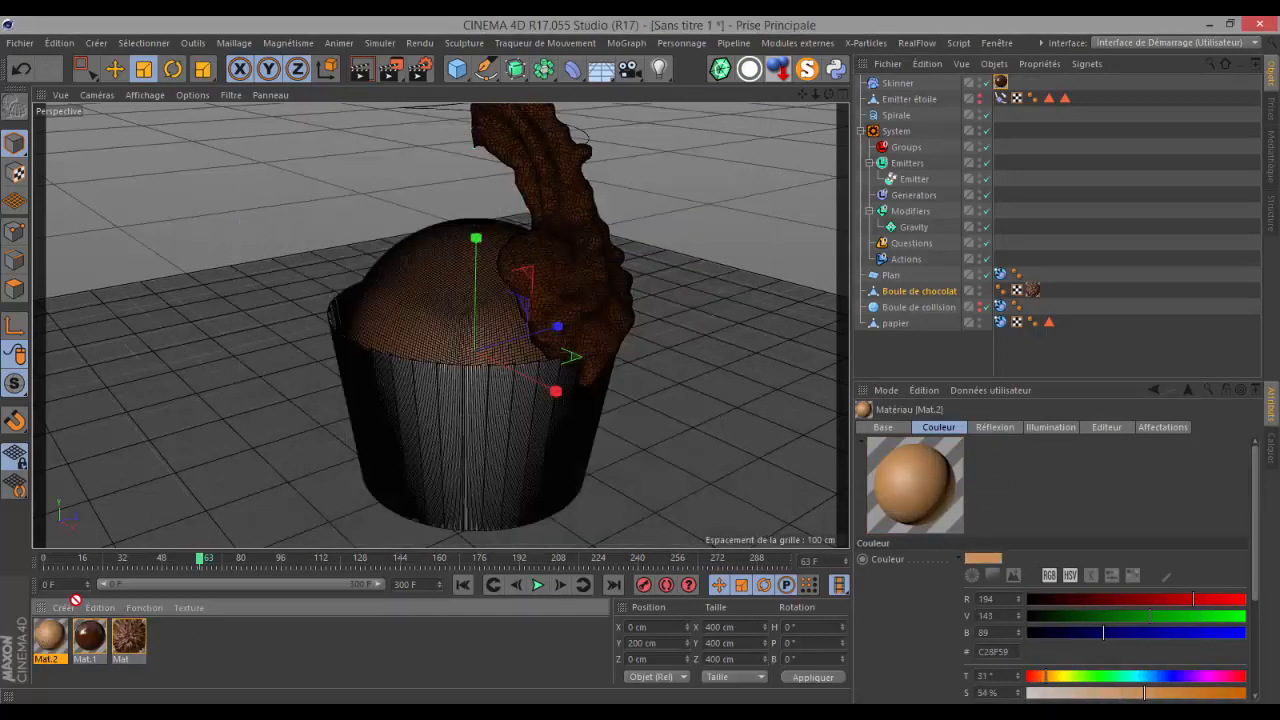
drag(336, 333, 362, 353)
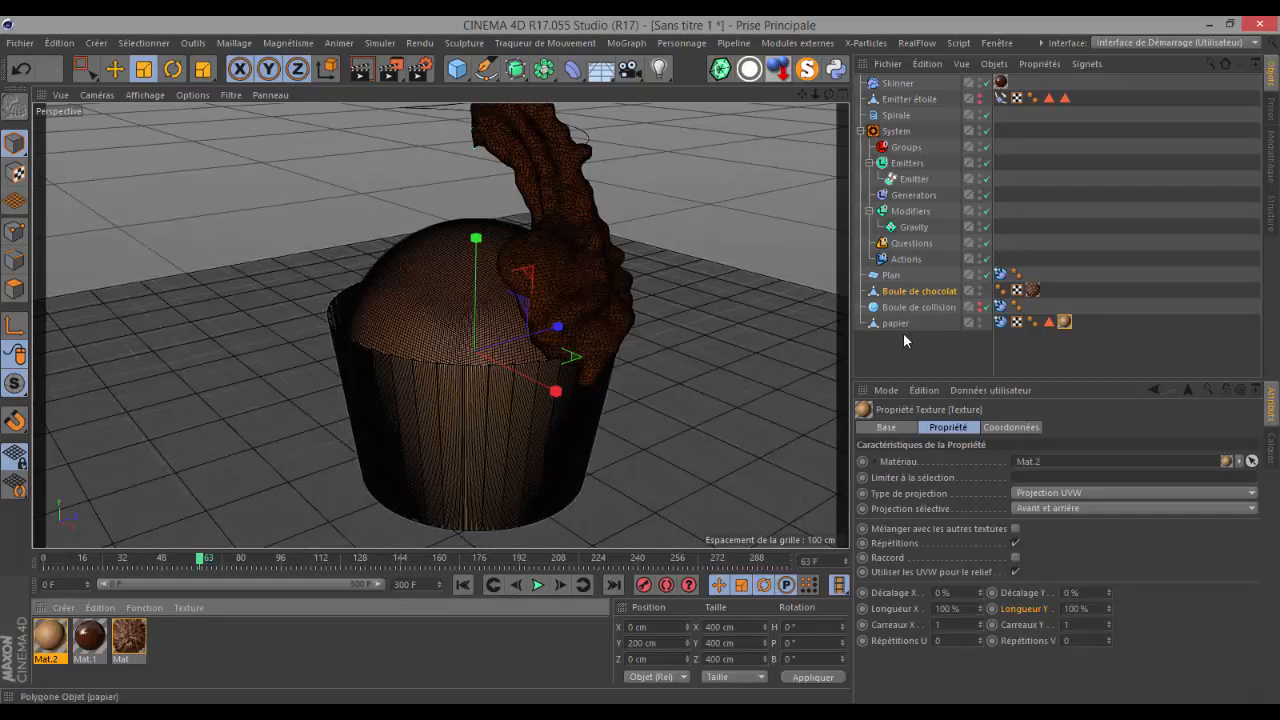
- Hide Plan in both the editor and the render and add an HDRI Studio Rig to the scene
double_click(980, 273)
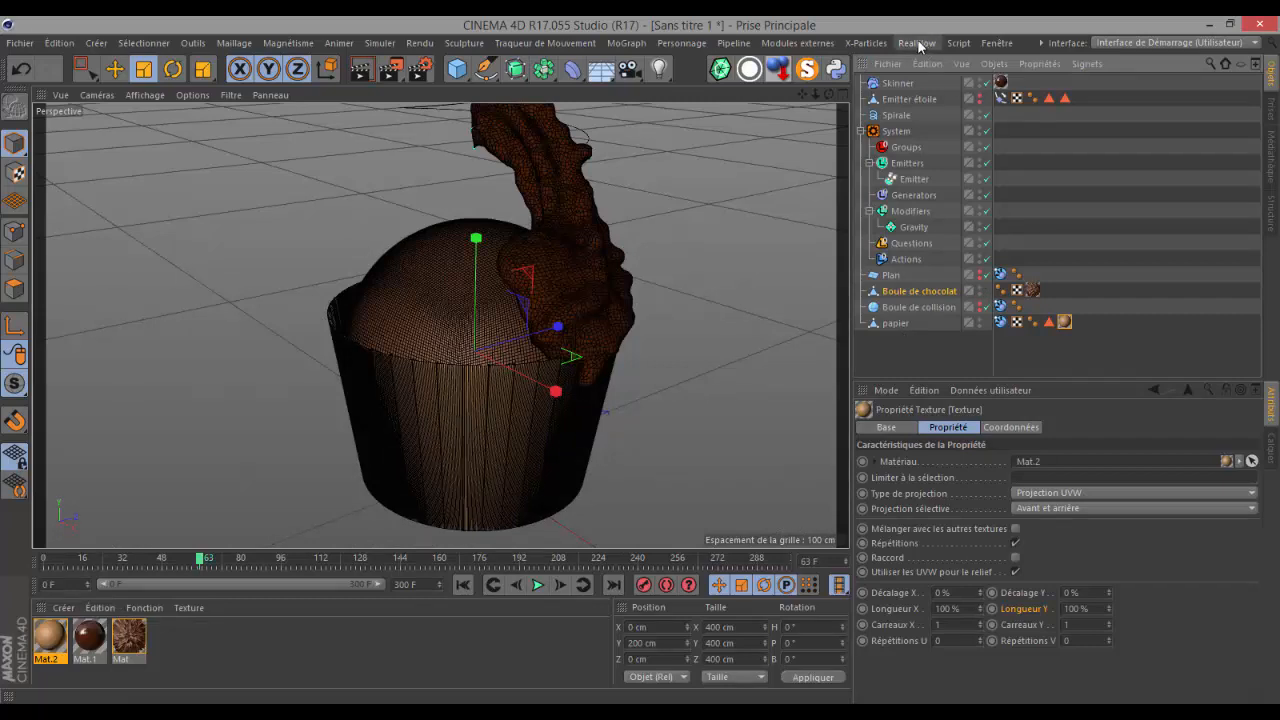
click(812, 44)
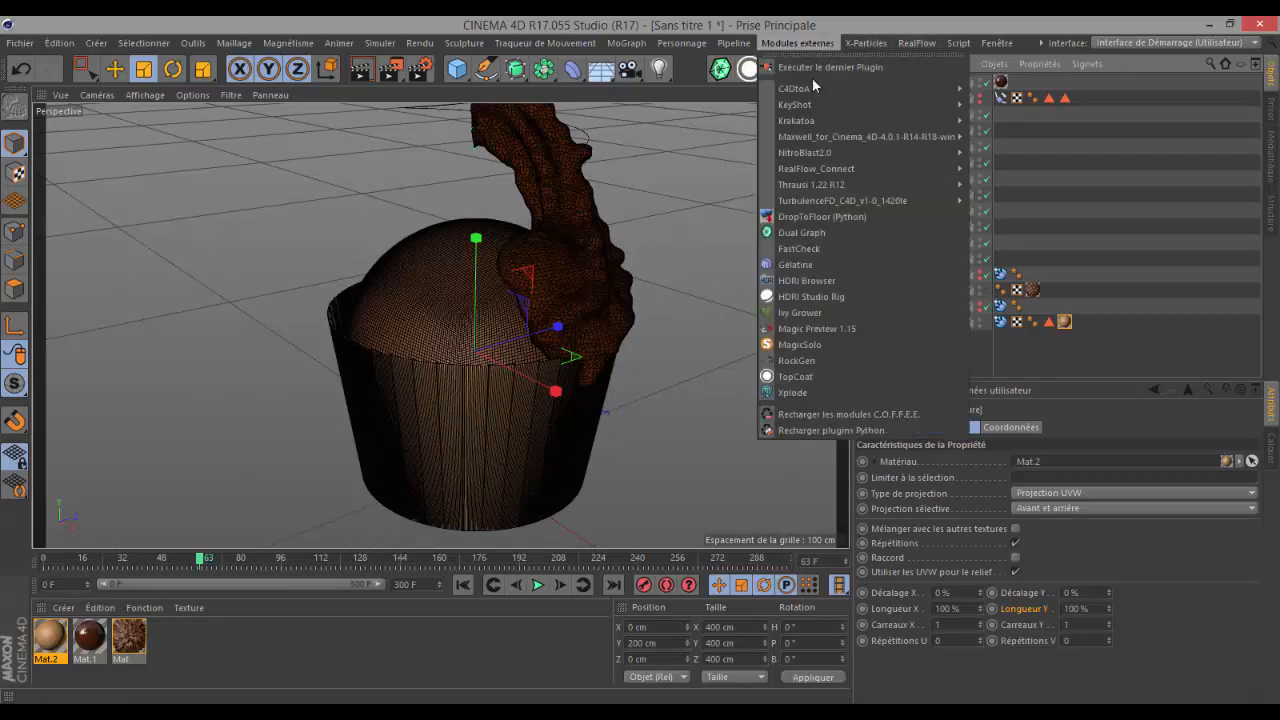
click(814, 295)
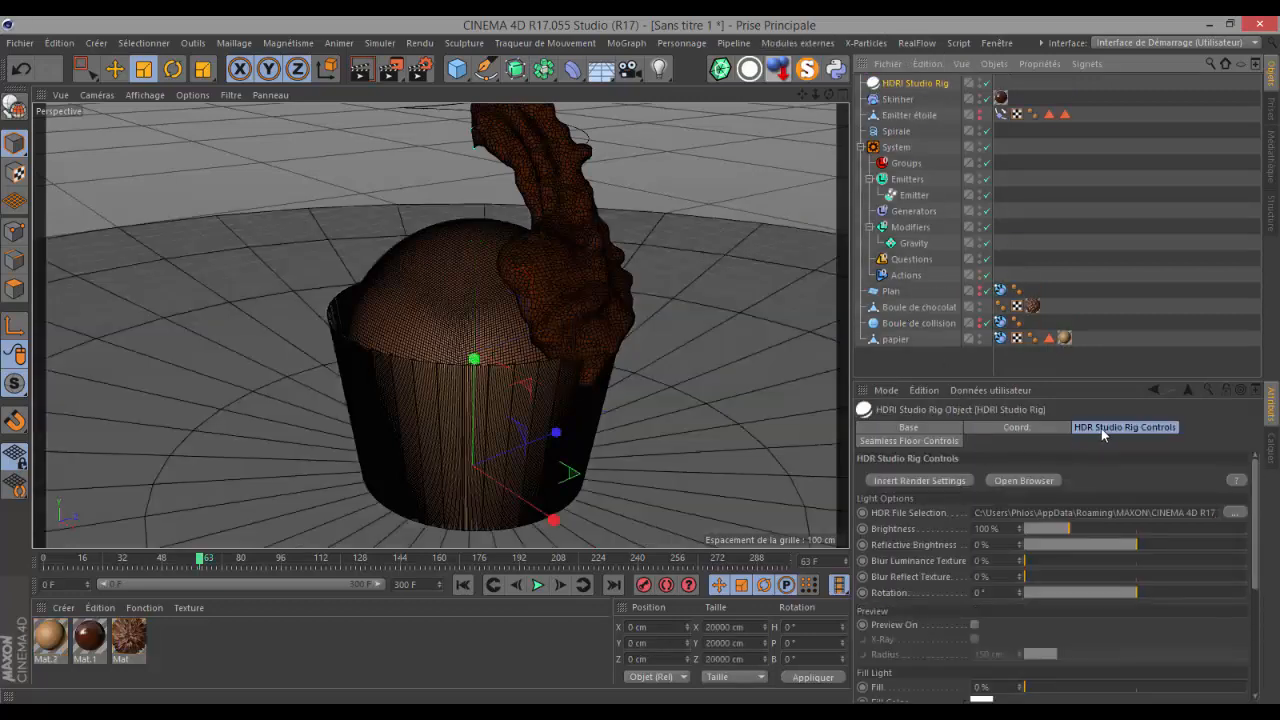
- Set the rig's circular floor gradient to RGB 191, 191, 191 at its start and a darker grey at its end
click(900, 441)
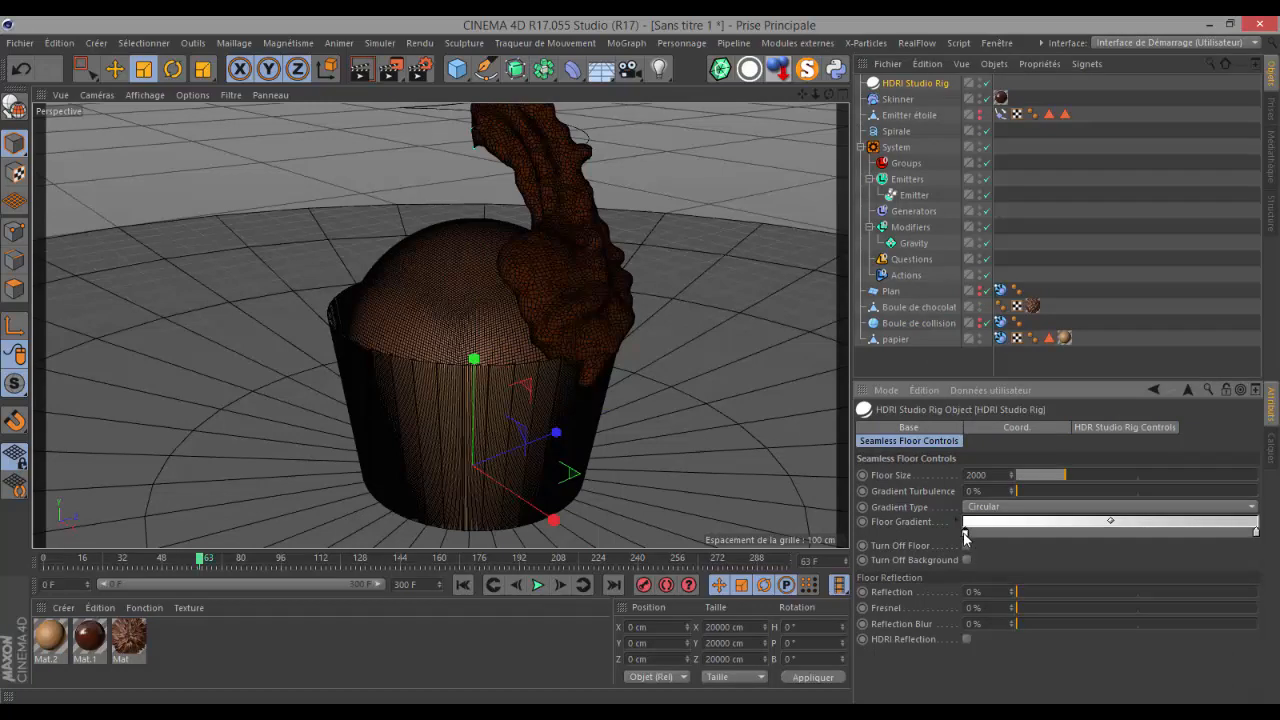
double_click(965, 531)
click(1037, 605)
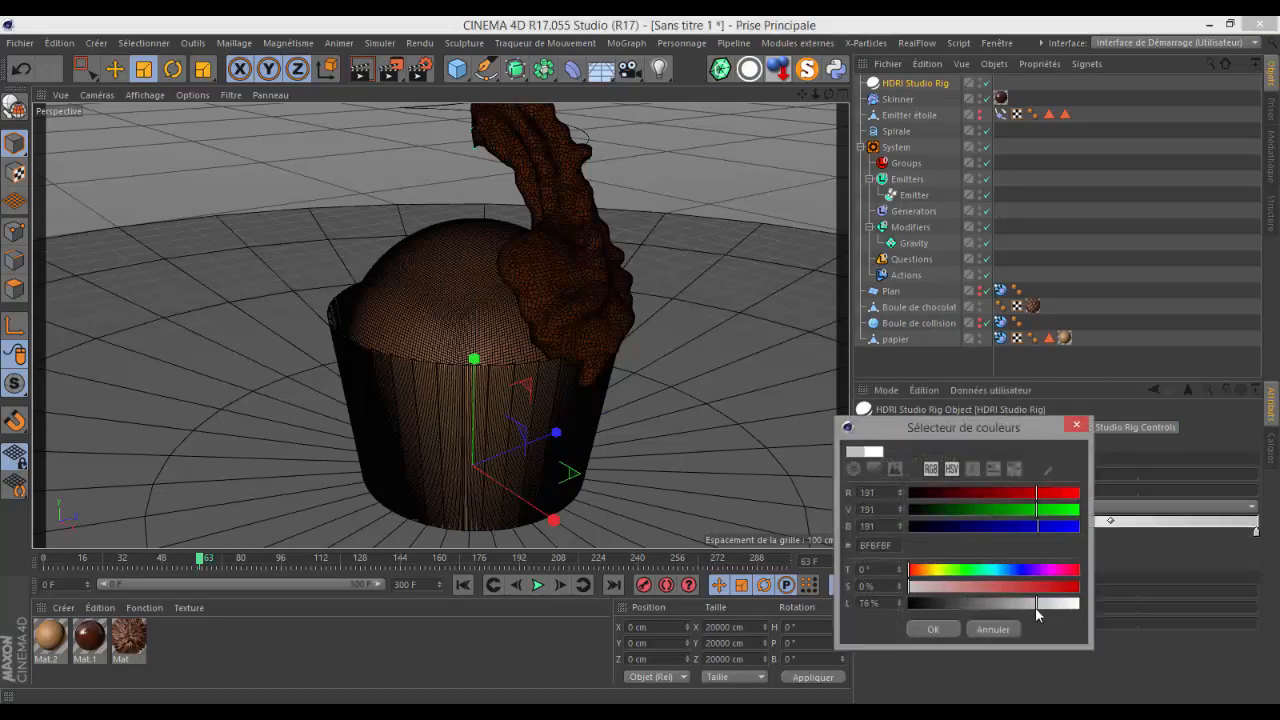
click(933, 629)
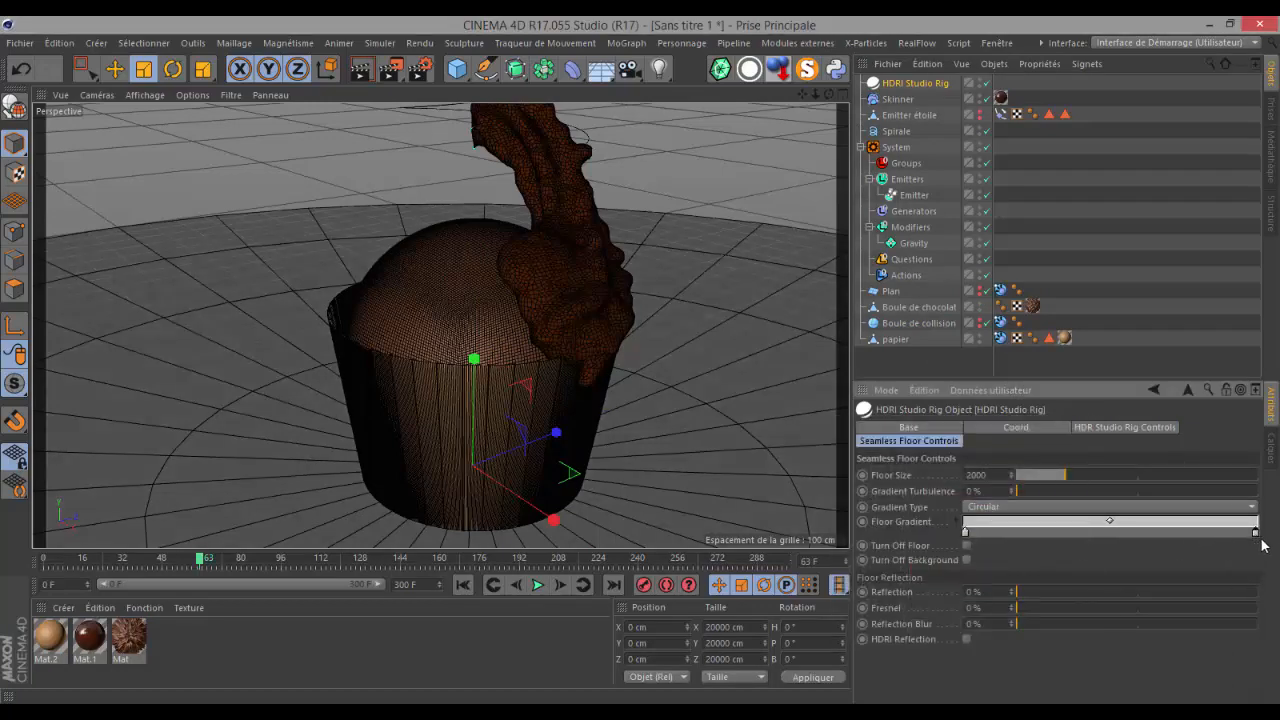
double_click(1257, 532)
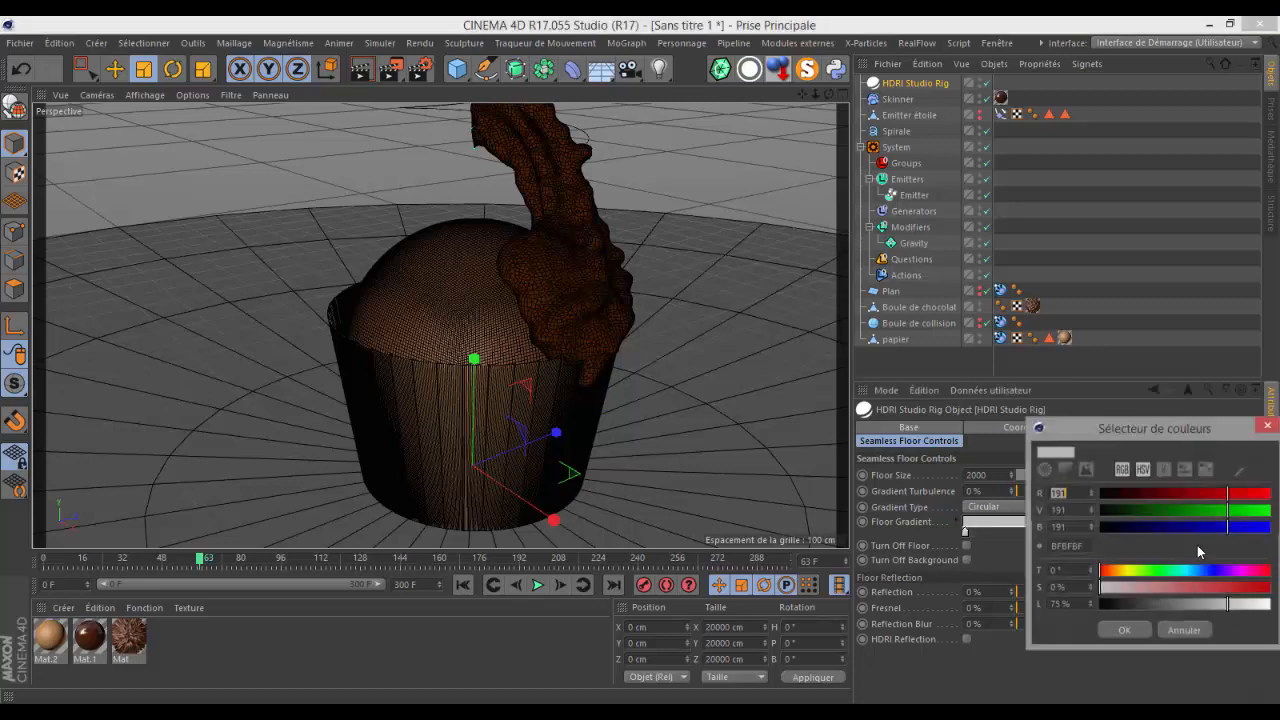
click(1173, 604)
click(1124, 630)
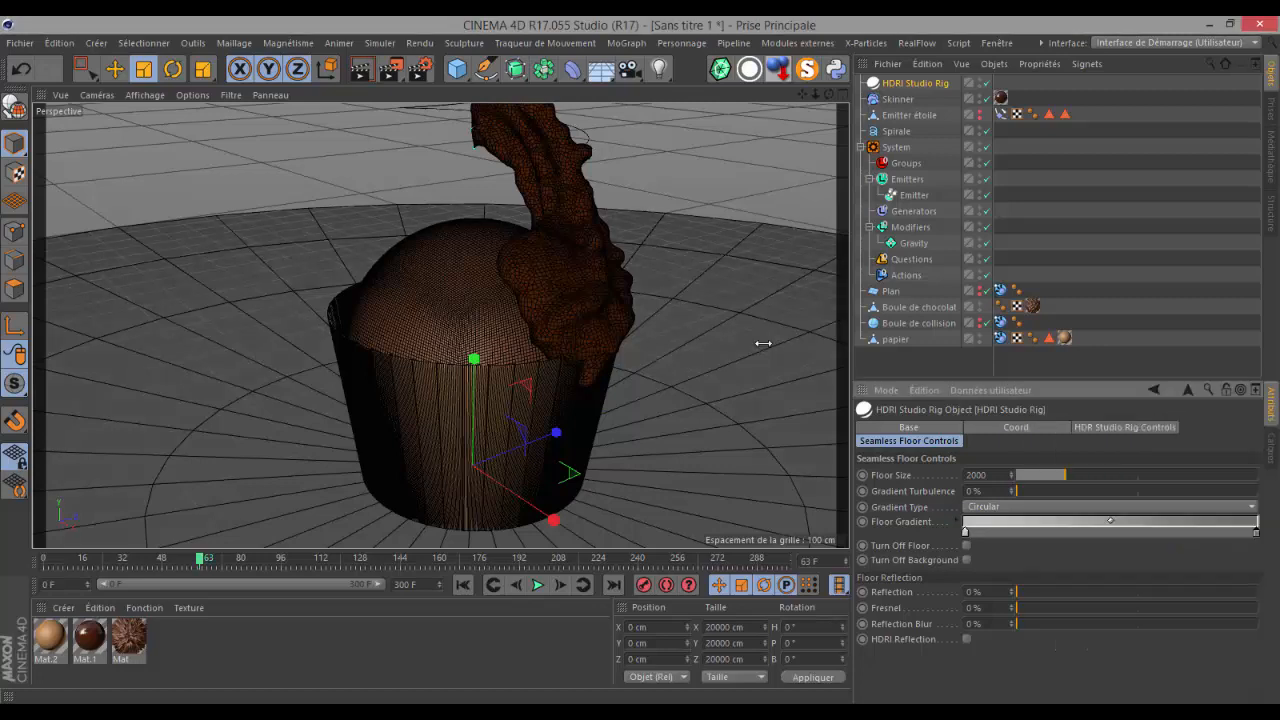
- Add an omni light and move it above and beside the cupcake, to about X 455 cm and Y 980 cm
click(659, 68)
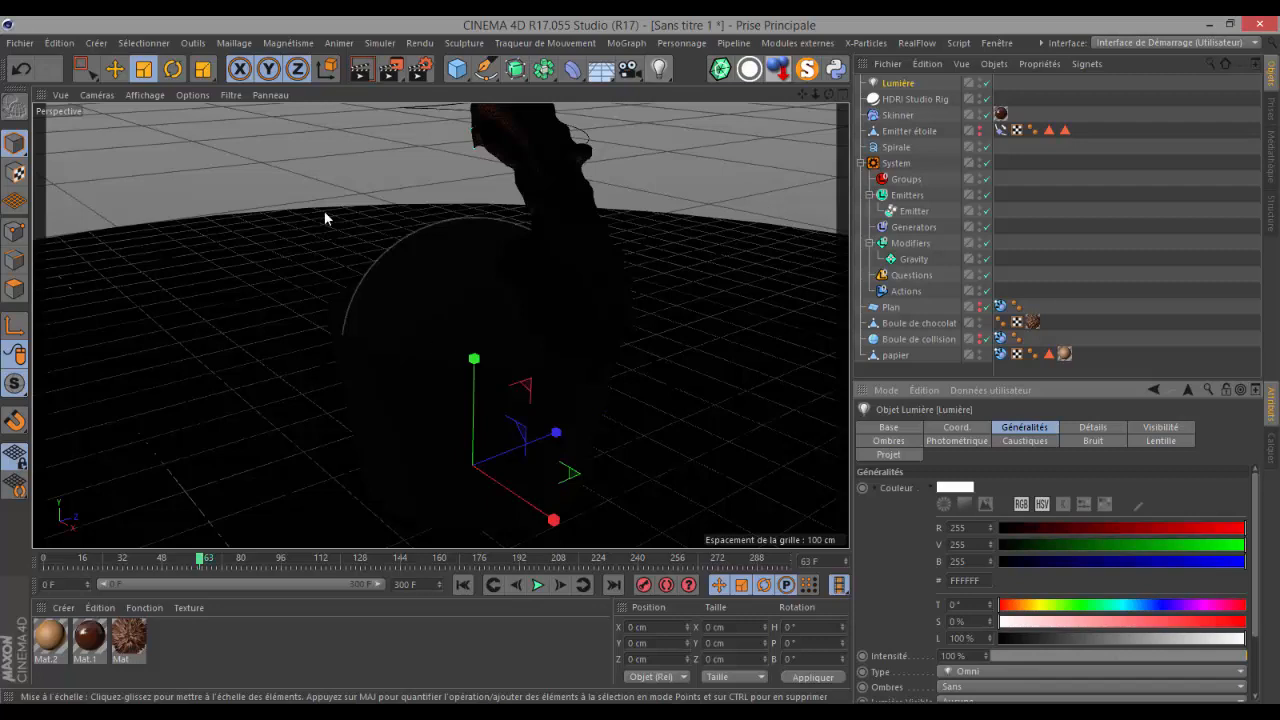
click(114, 68)
drag(475, 368, 476, 20)
scroll(475, 368, down, 5)
drag(525, 212, 614, 296)
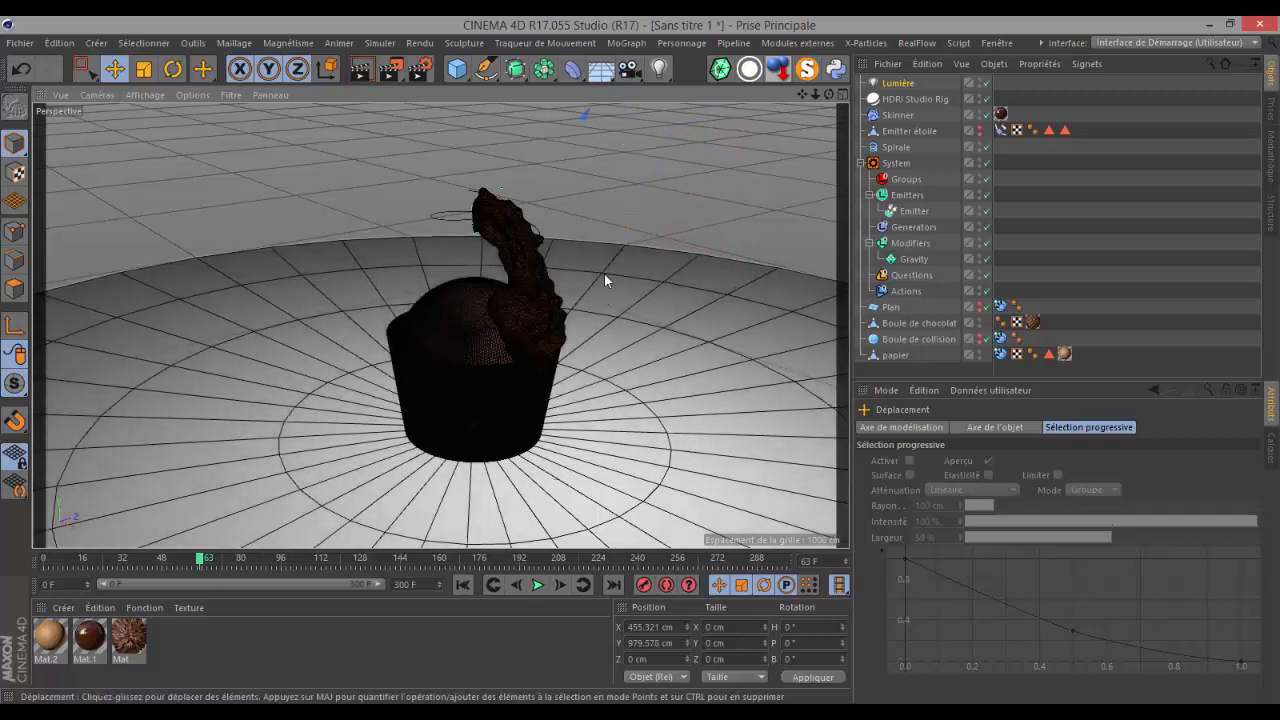
- Set the light's shadow type to Masques d'Ombres (ombres douces)
click(905, 84)
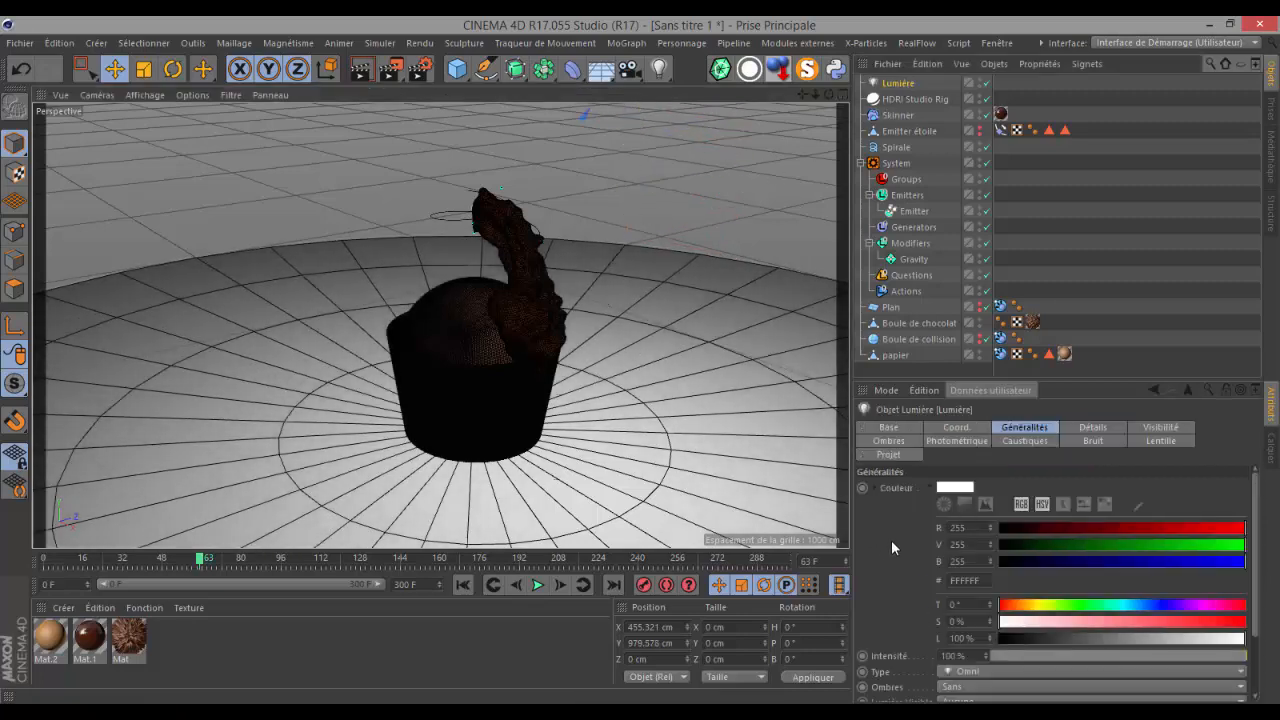
scroll(964, 599, down, 2)
click(949, 608)
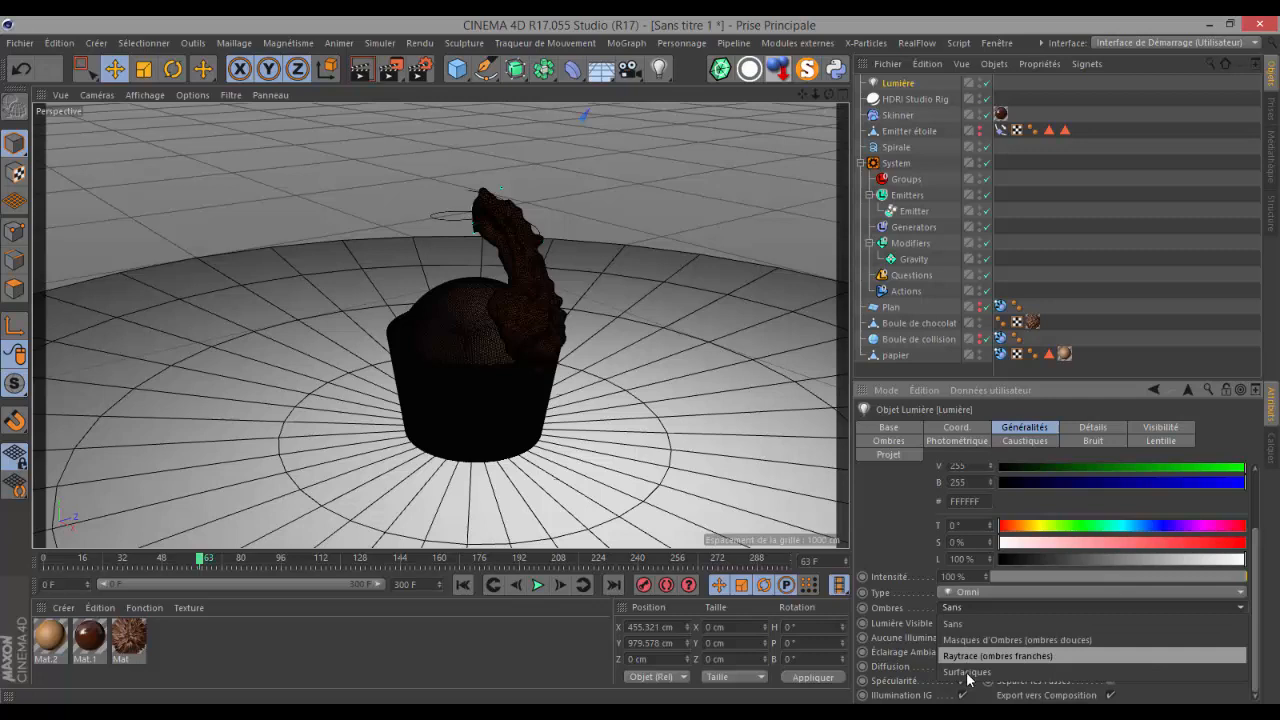
click(959, 644)
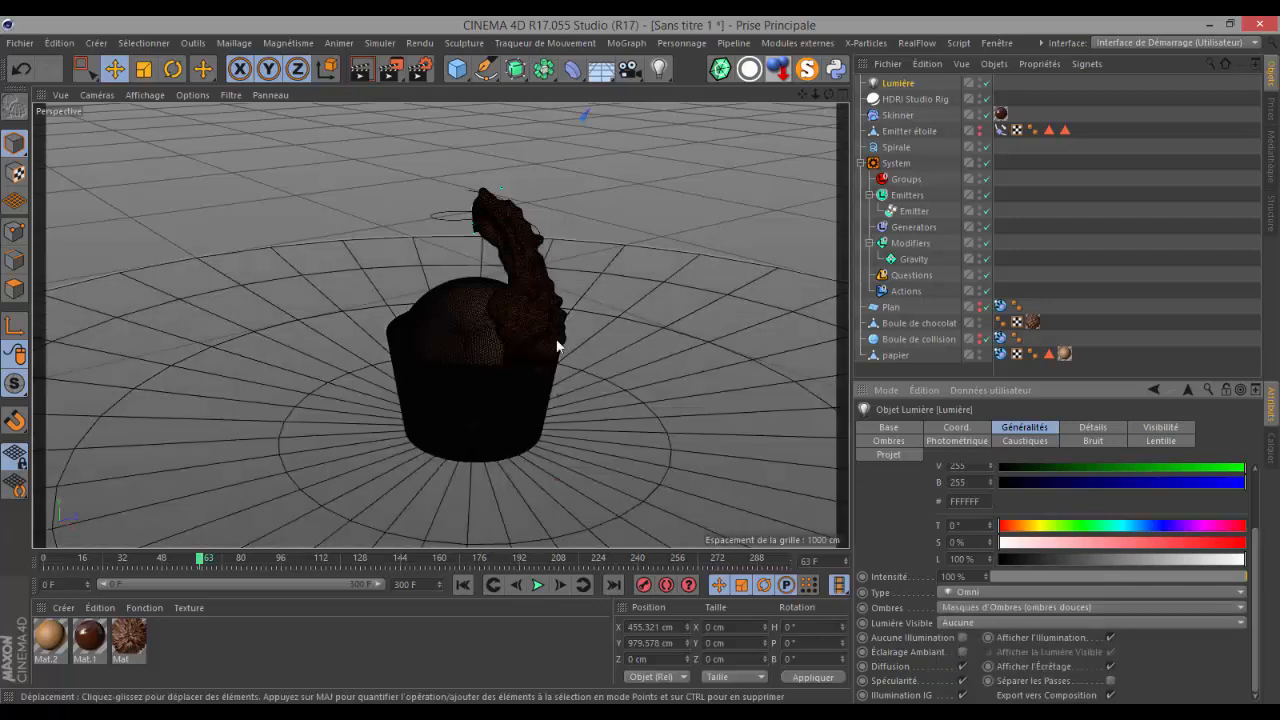
- Render a close perspective view of the cupcake with the new light and soft shadows
scroll(520, 360, up, 4)
scroll(466, 345, up, 4)
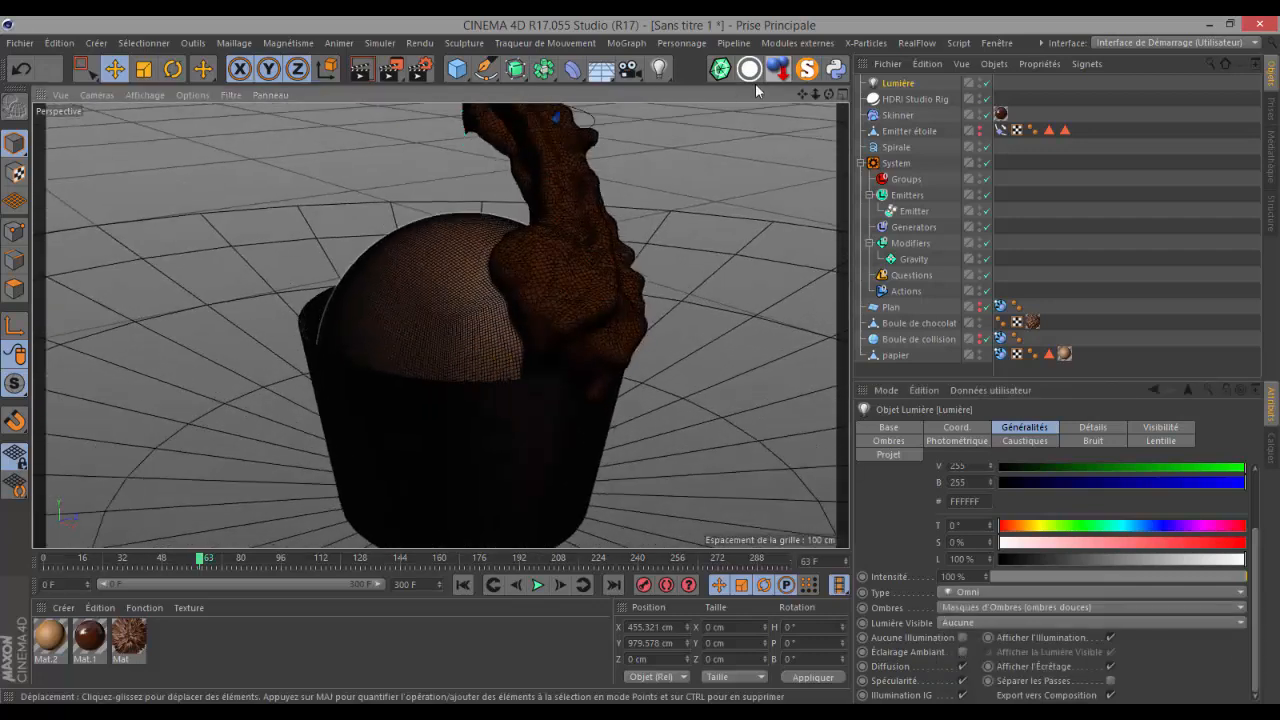
scroll(639, 357, up, 2)
alt+middle_drag(639, 357, 641, 362)
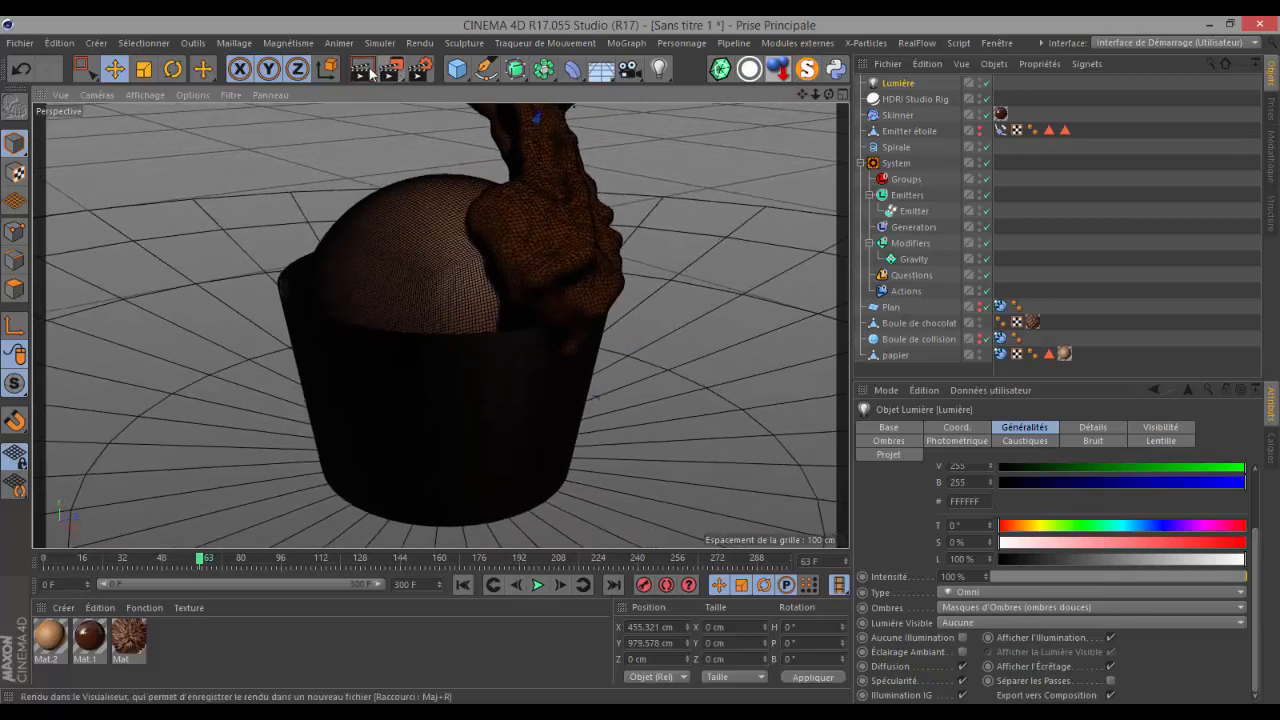
key(ctrl+r)
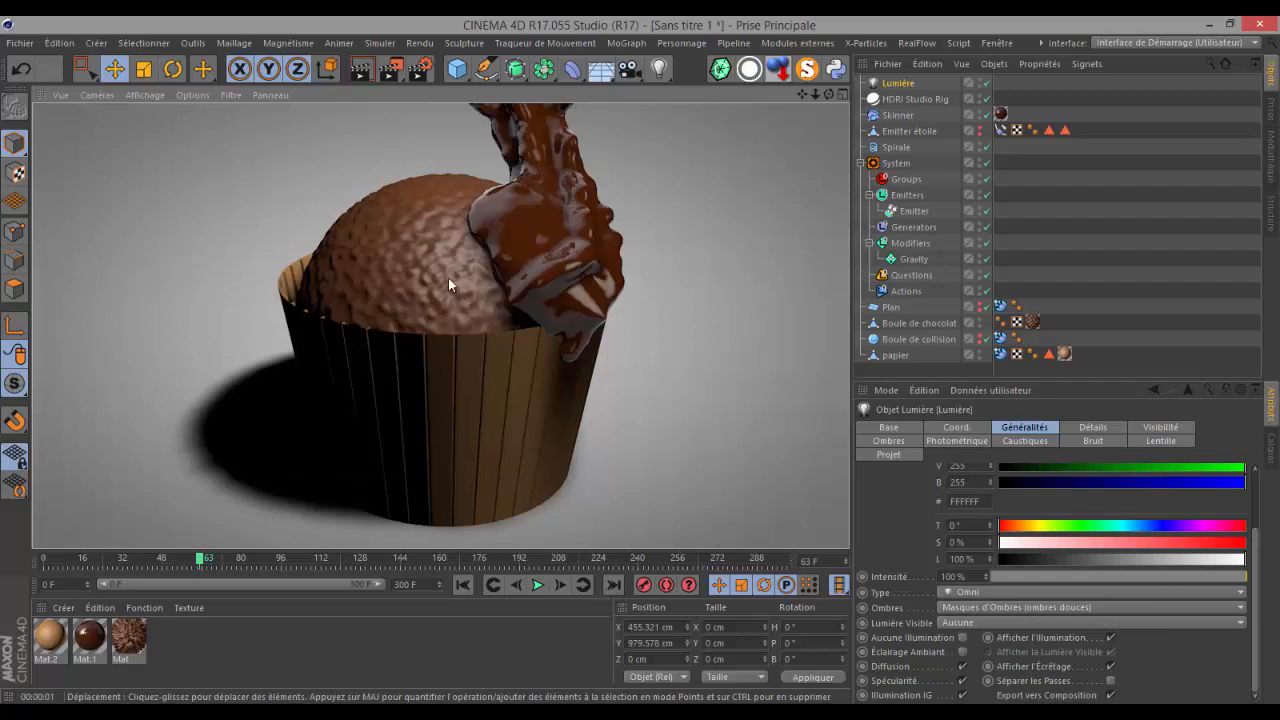
- Set the render output's frame range to Toutes les images
click(421, 68)
click(405, 251)
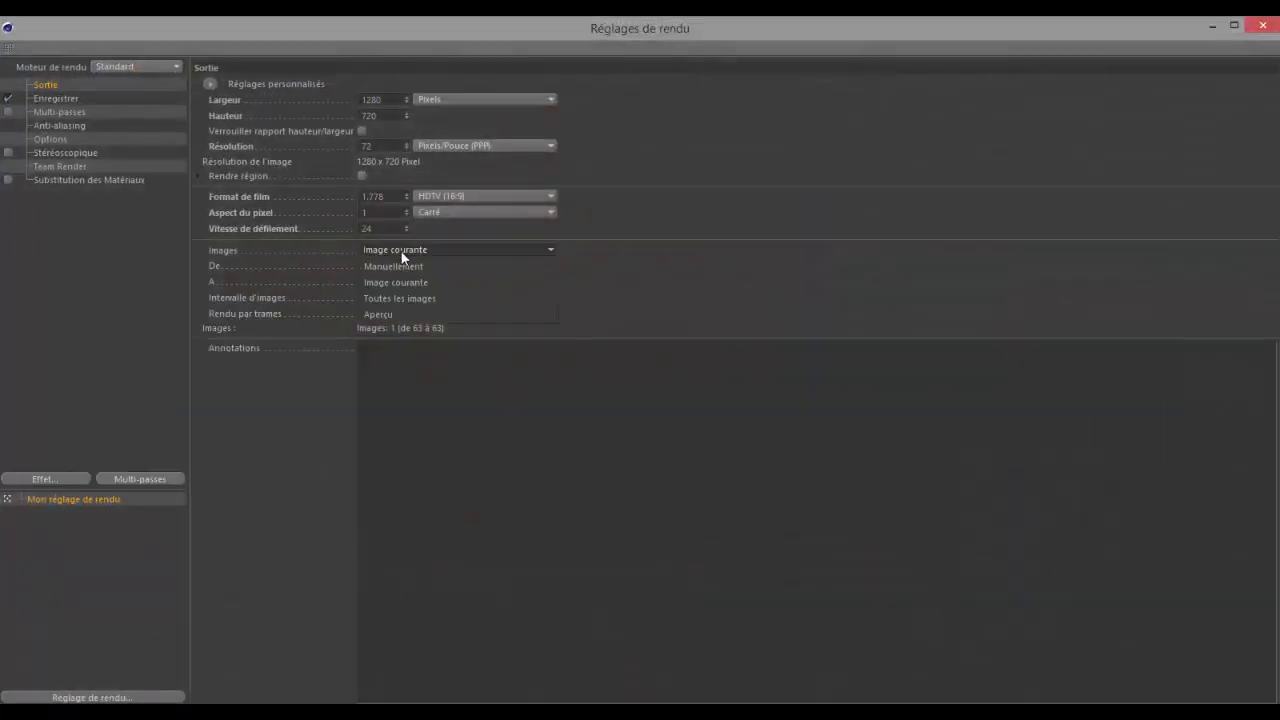
click(400, 296)
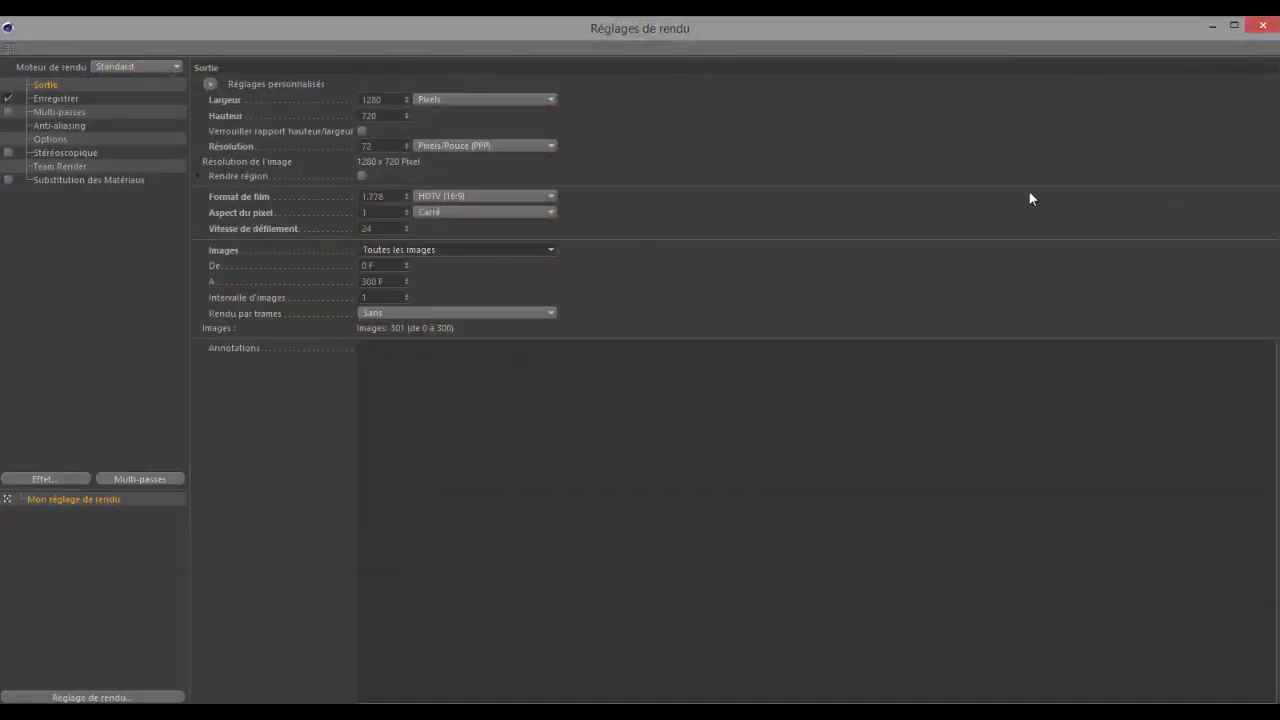
click(1264, 24)
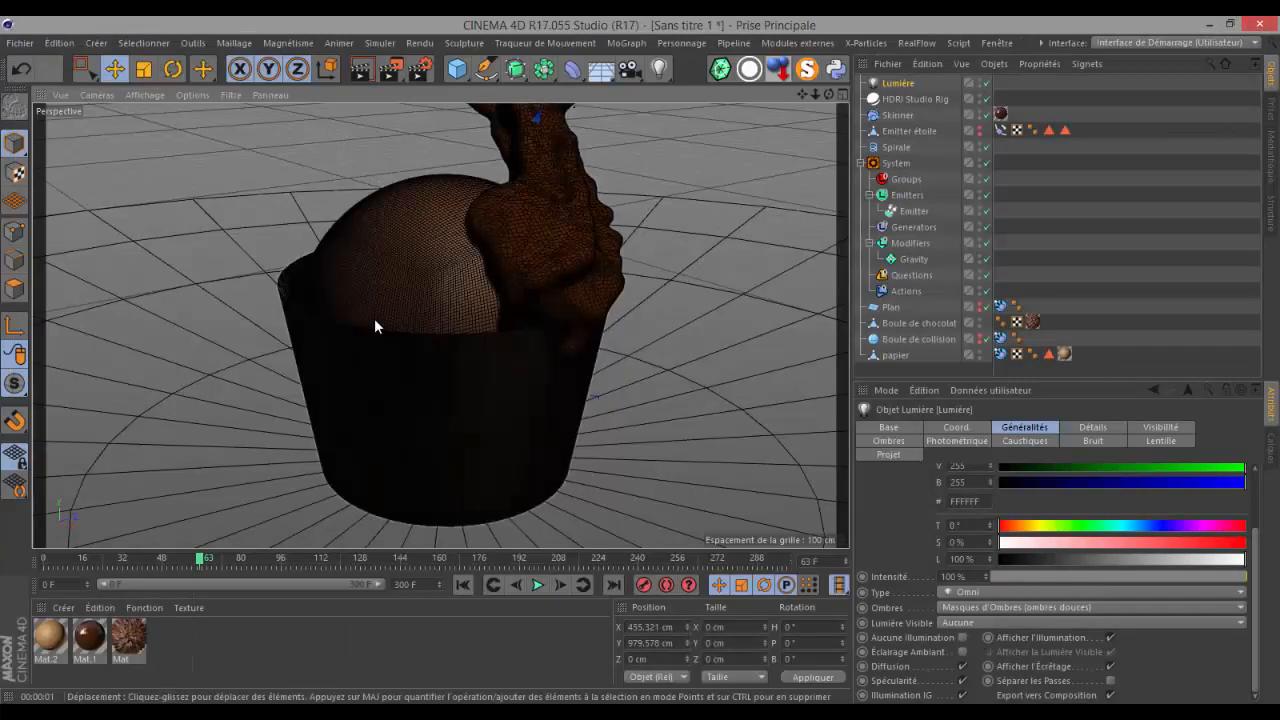